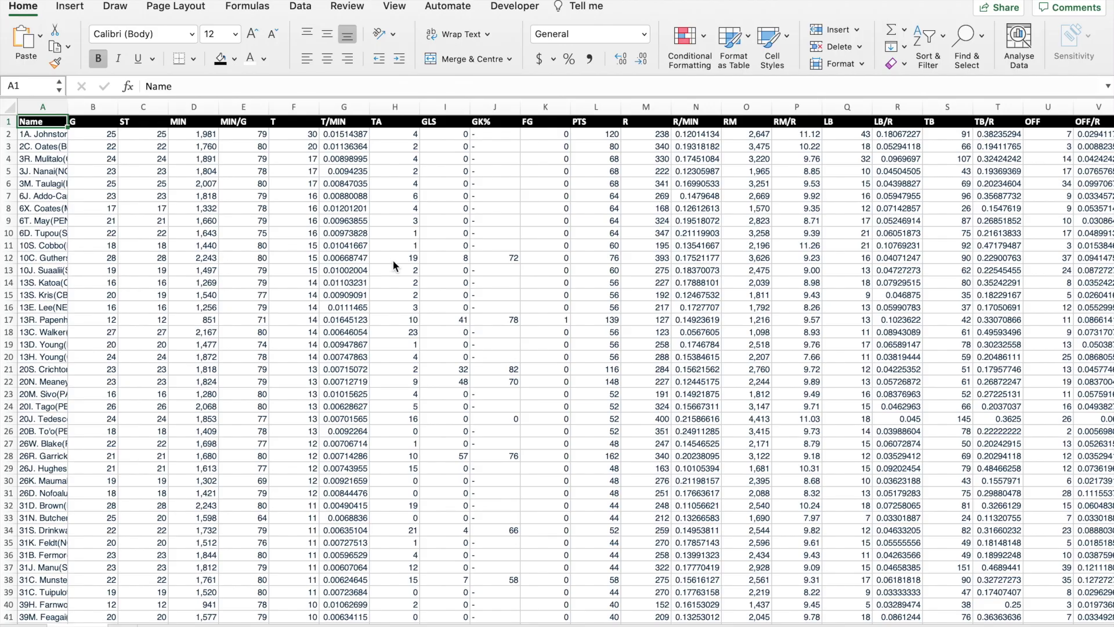
Step: Look over the player statistics sheet, reviewing its stat columns across and its player rows down to the end
scroll(392, 260, "right", 15)
scroll(392, 260, "left", 6)
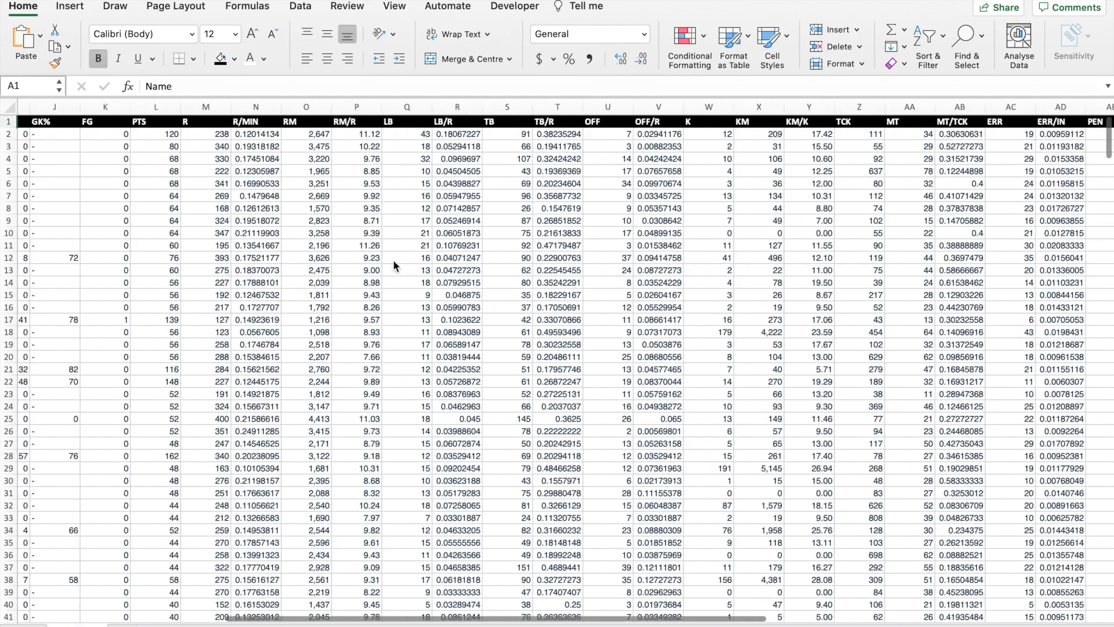
left_click_drag(1108, 139, 1109, 575)
scroll(653, 459, "left", 8)
scroll(652, 460, "down", 4)
scroll(653, 459, "up", 3)
scroll(653, 459, "right", 6)
scroll(652, 460, "up", 20)
scroll(652, 460, "left", 6)
scroll(653, 459, "up", 20)
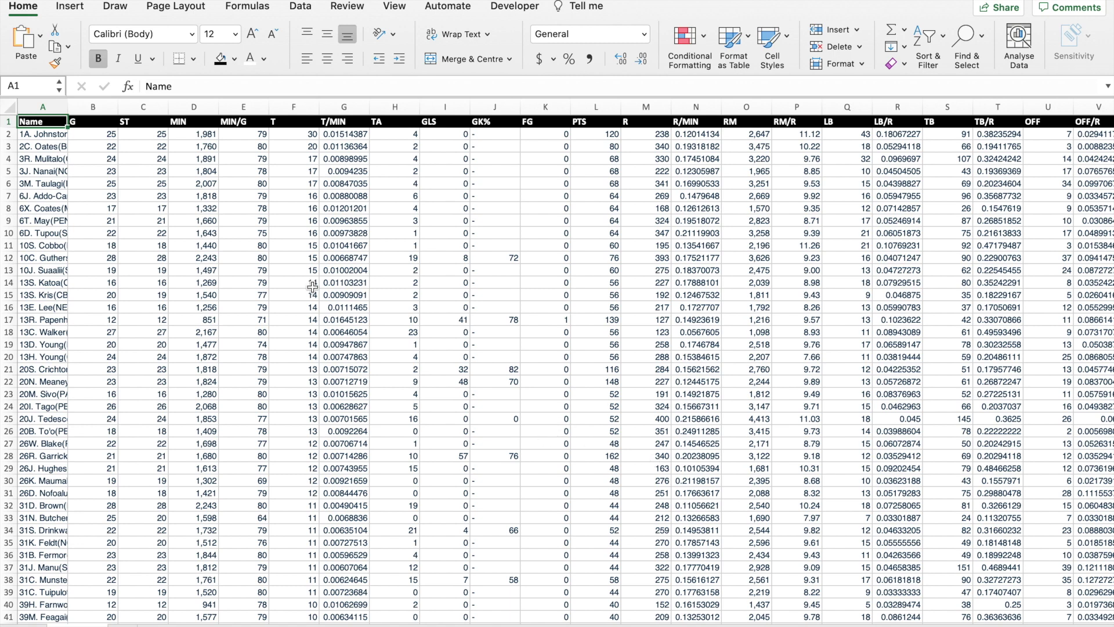
Step: Insert two blank columns before the combined Name column and auto-fit the width of that Name column
left_click(48, 108)
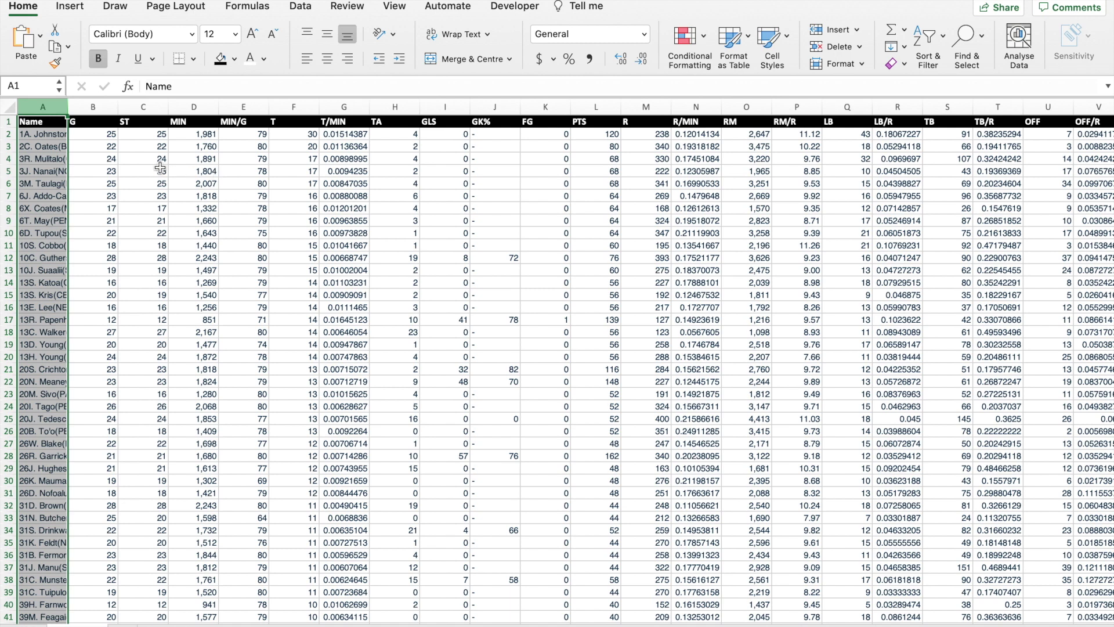
right_click(42, 105)
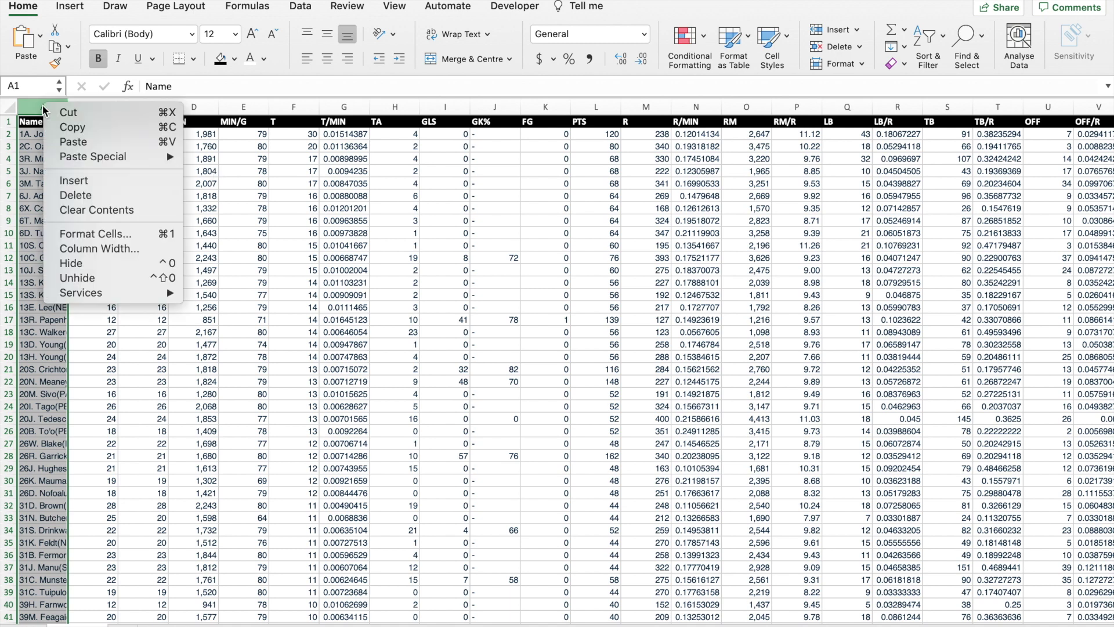
left_click(82, 181)
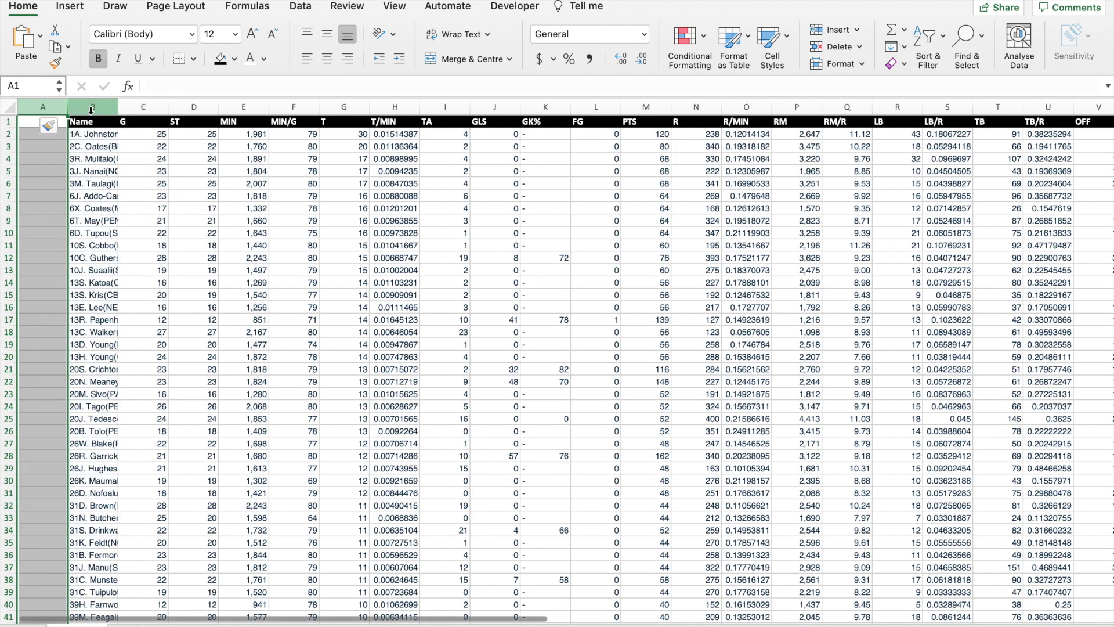
right_click(91, 108)
left_click(130, 187)
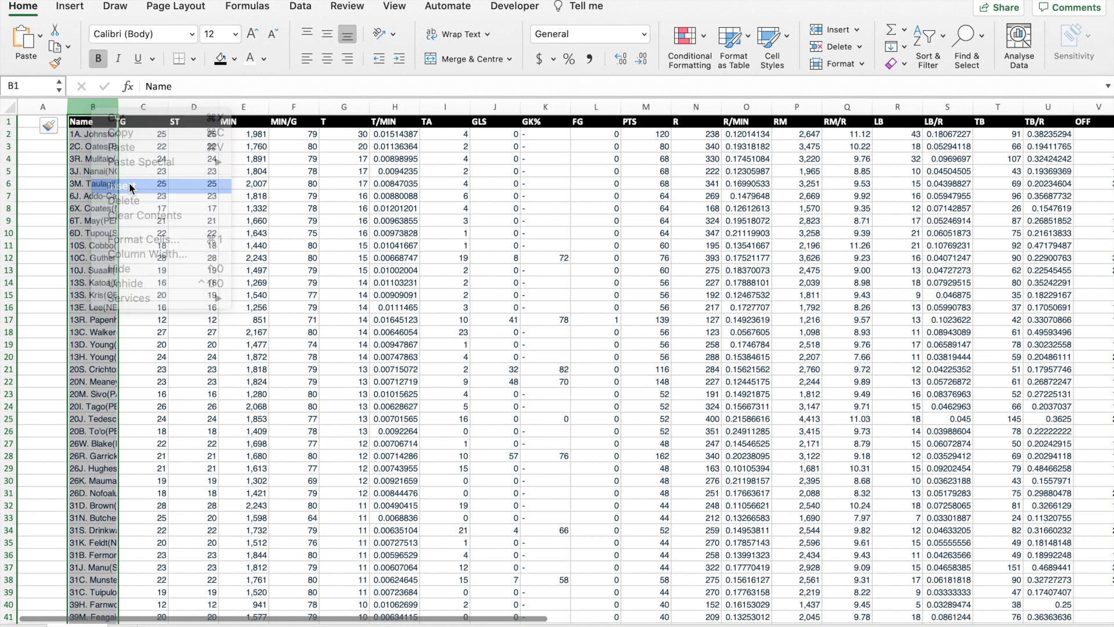
left_click(44, 135)
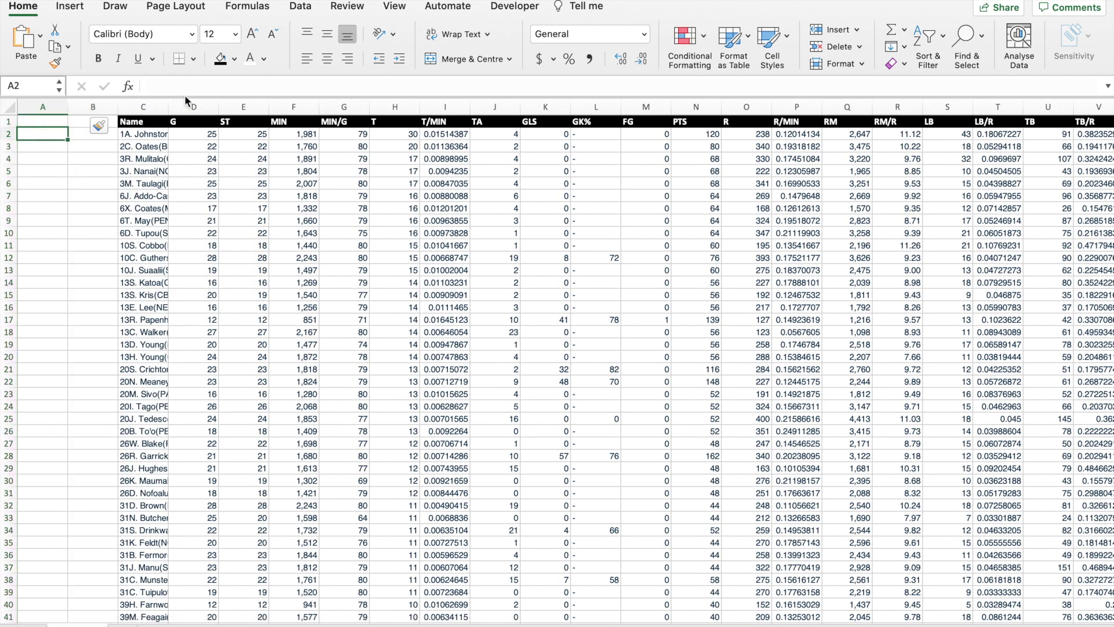
double_click(168, 107)
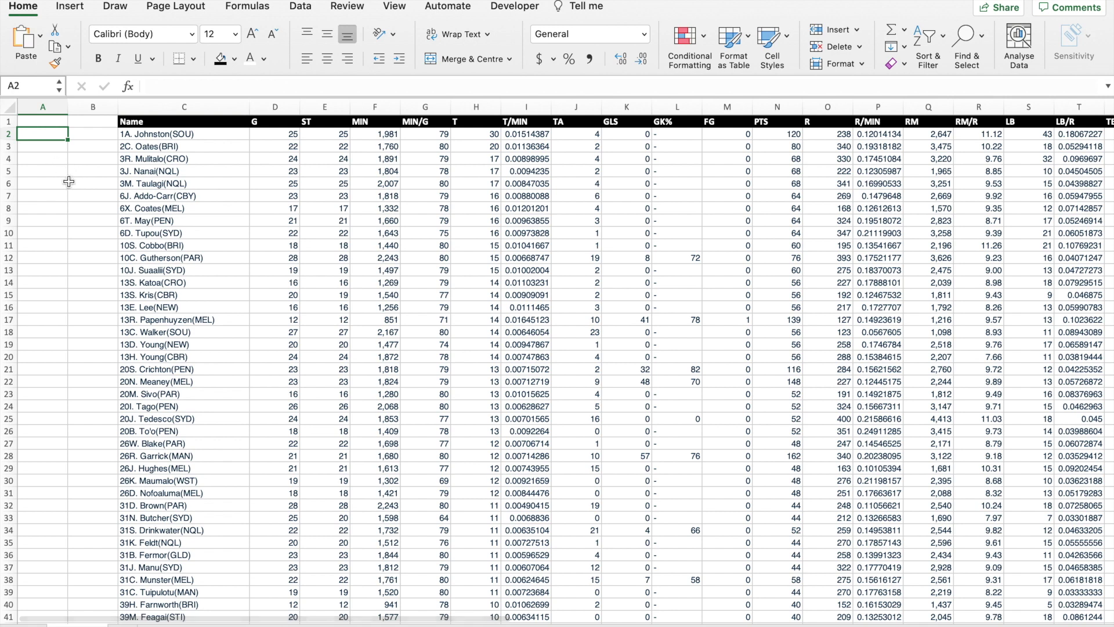
left_click(157, 138)
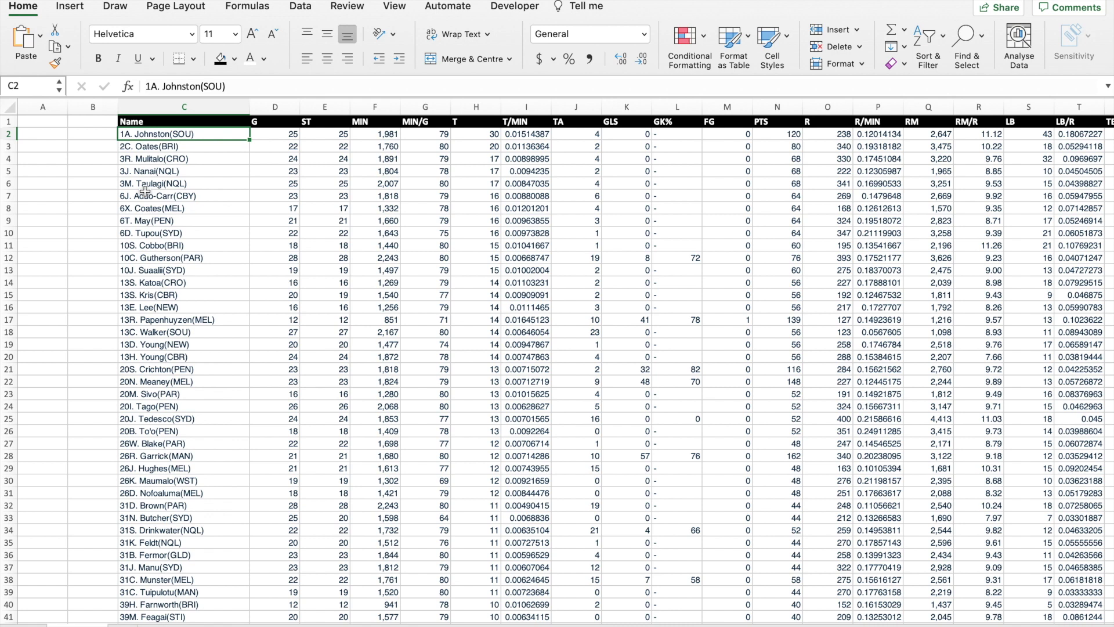
Step: Enter the header Name in A1 and the header Team in B1
left_click(46, 125)
type("Nam")
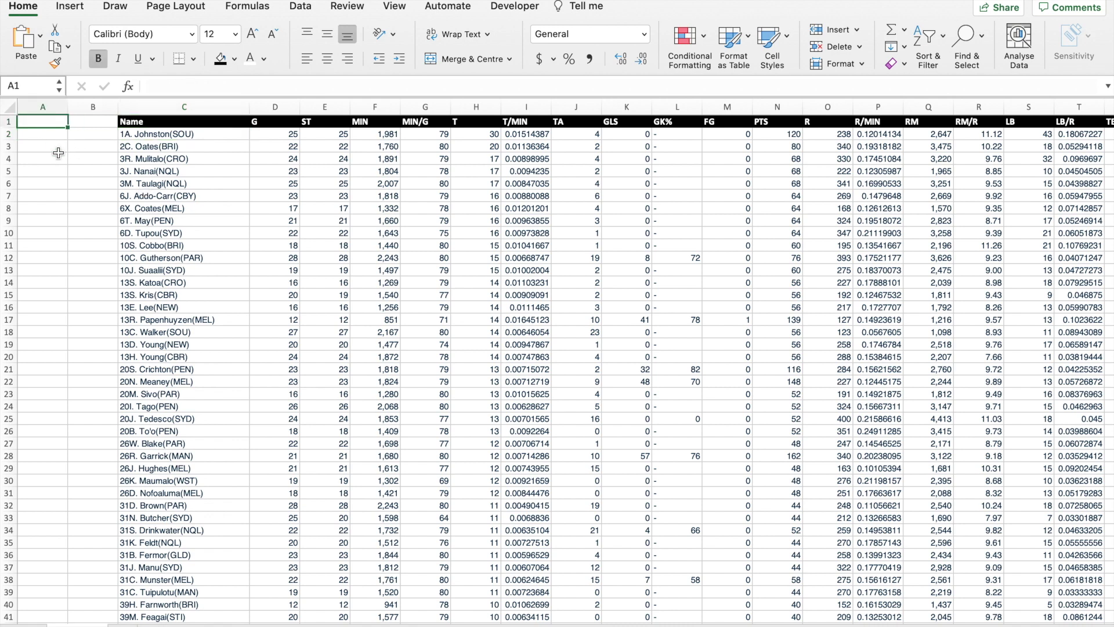
type("e")
key("Tab")
type("Team")
Step: Enter the first player's split example: A. Johnston in A2 and the team code SOU in B2
left_click(54, 137)
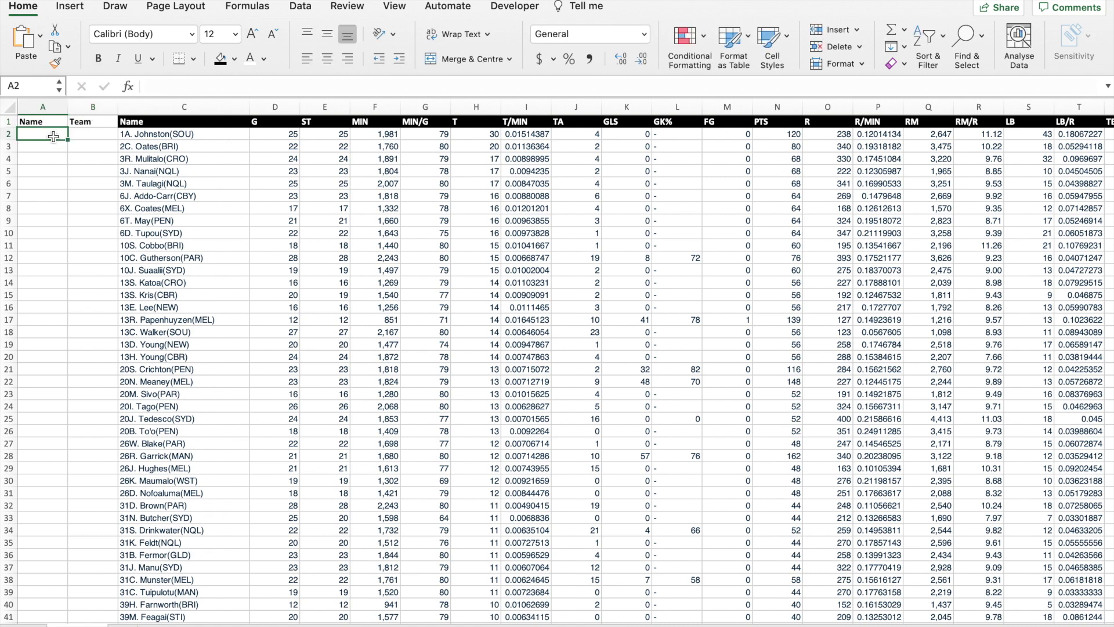
type("A. Johnston")
key("Tab")
type("SOU")
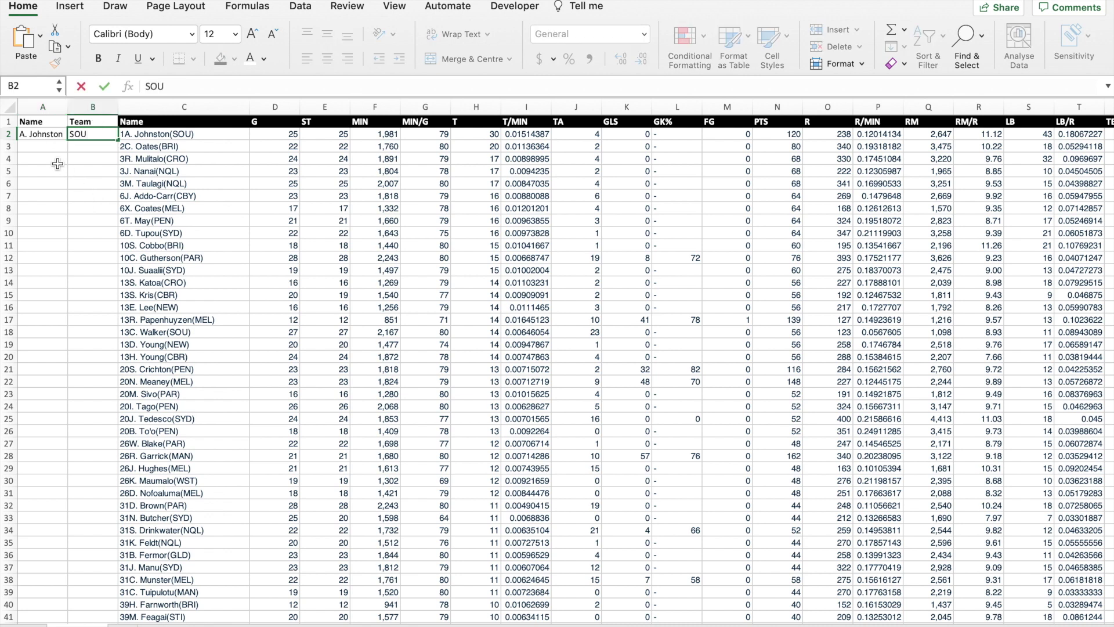
Step: Flash Fill the new Name and Team columns from the examples in A2 and B2
left_click(56, 135)
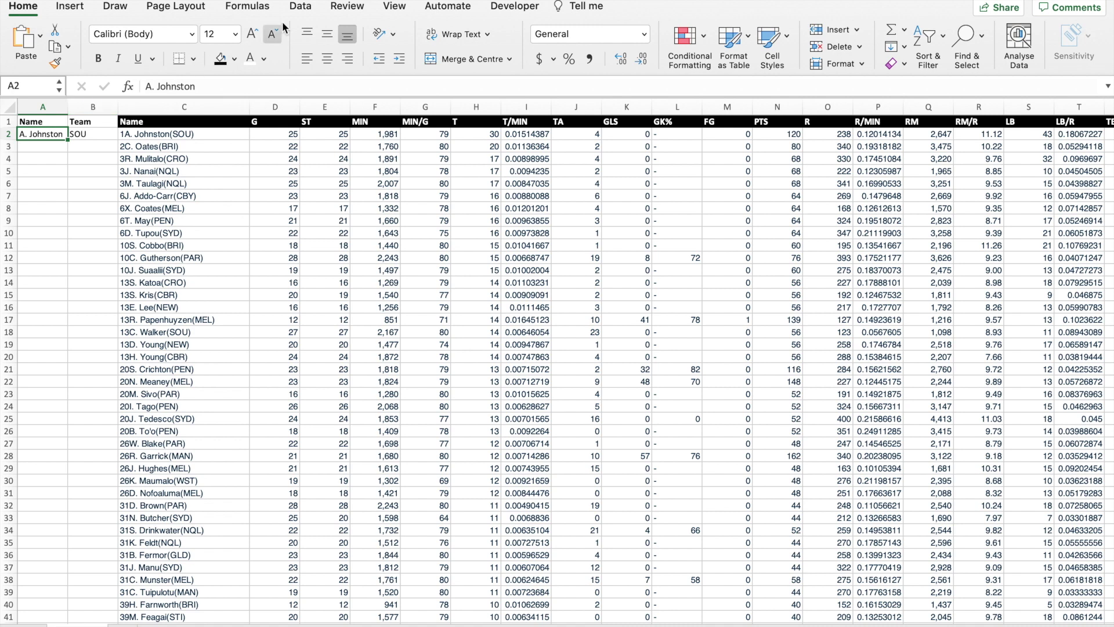
left_click(304, 8)
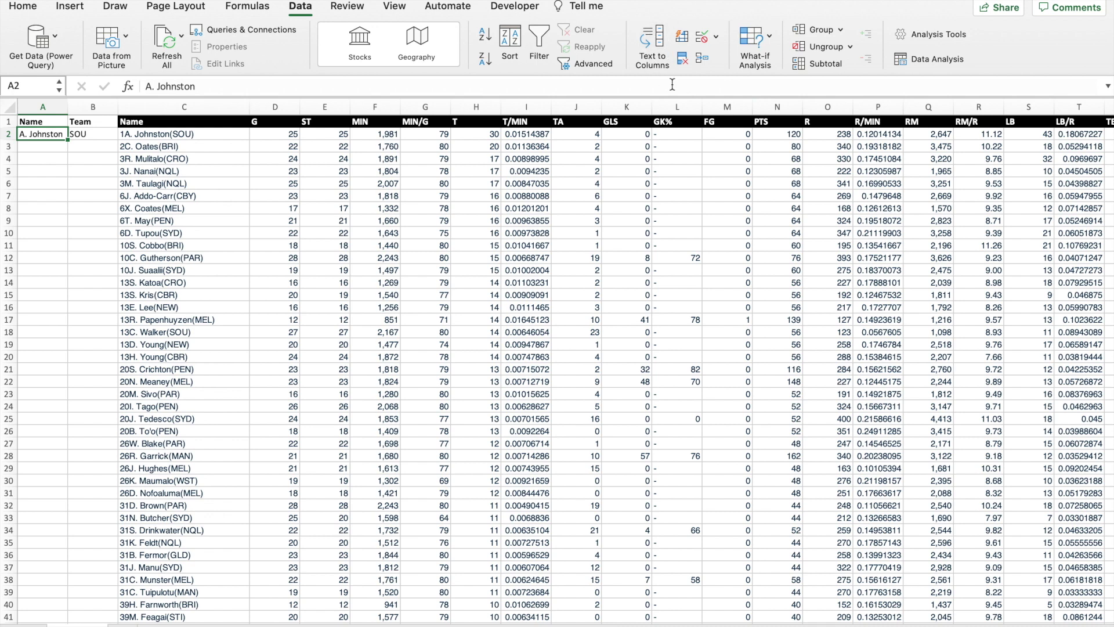
left_click(683, 36)
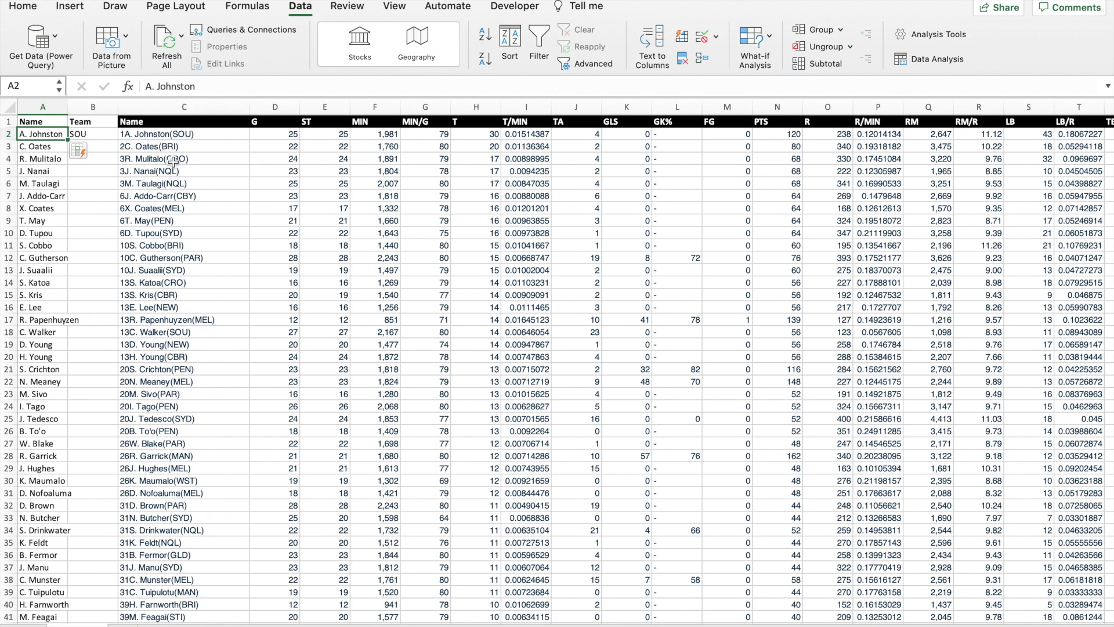
left_click(104, 135)
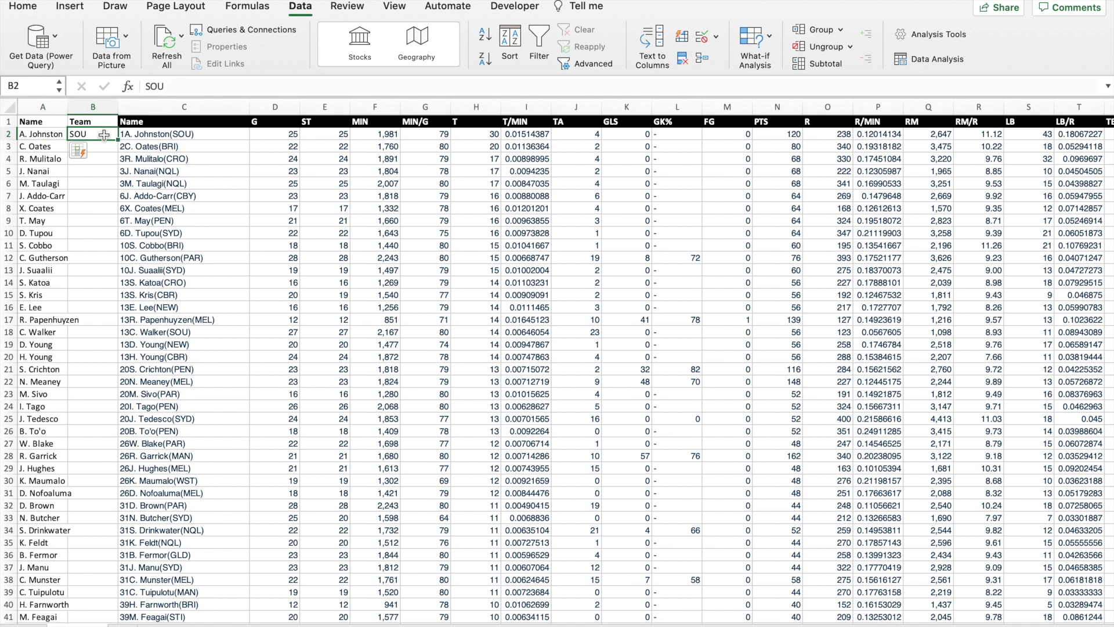
left_click(681, 37)
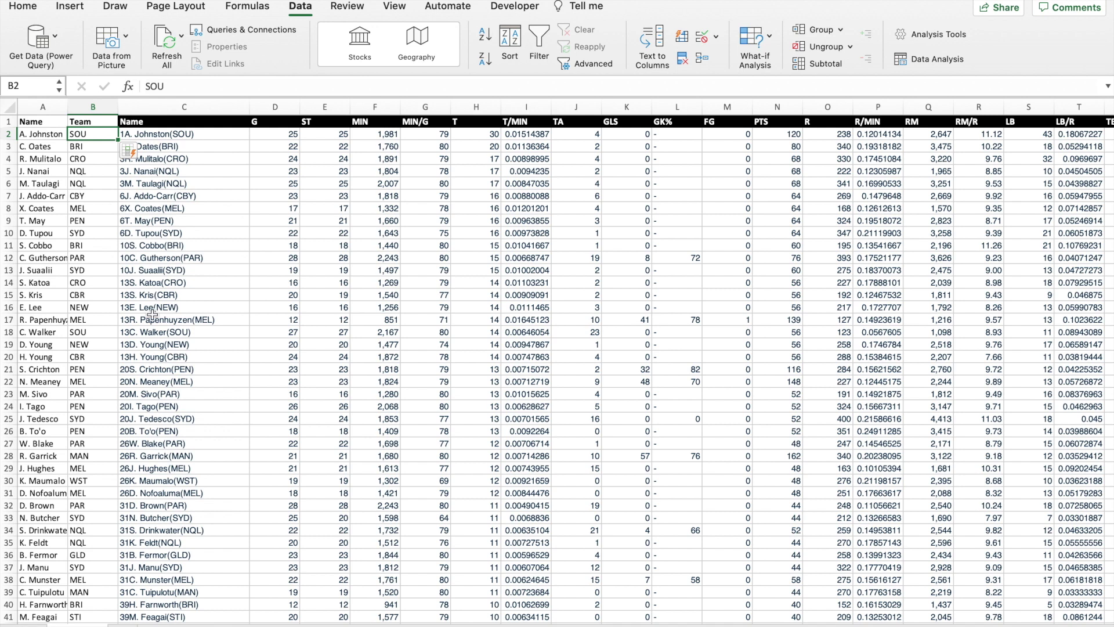
Step: Check the filled names and team codes down to the last row against the original combined Name column
left_click(55, 323)
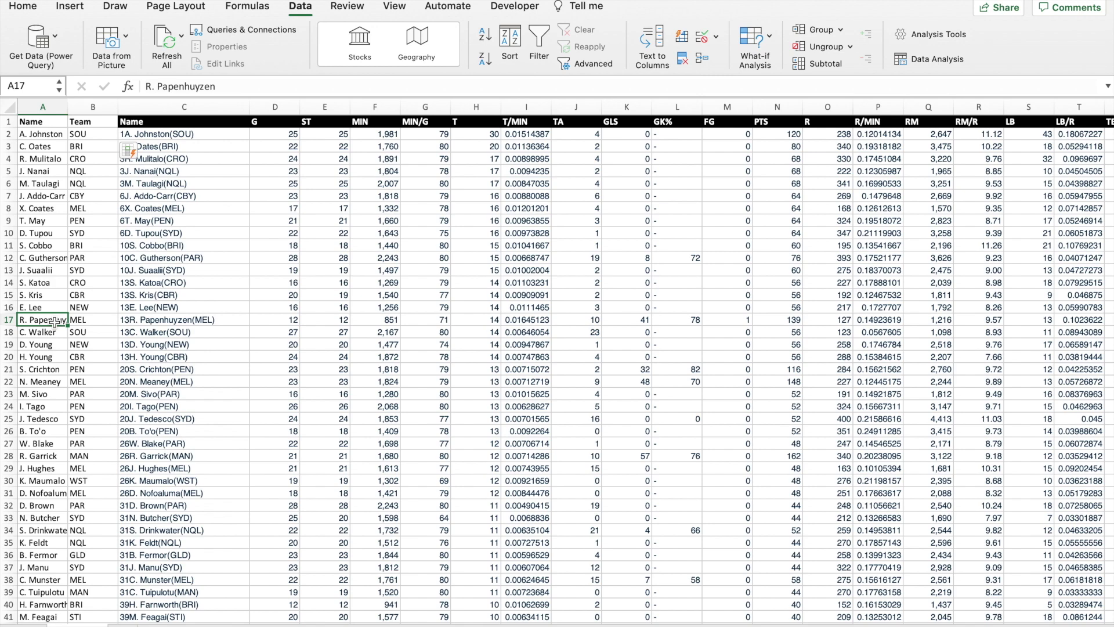
key("super+Down")
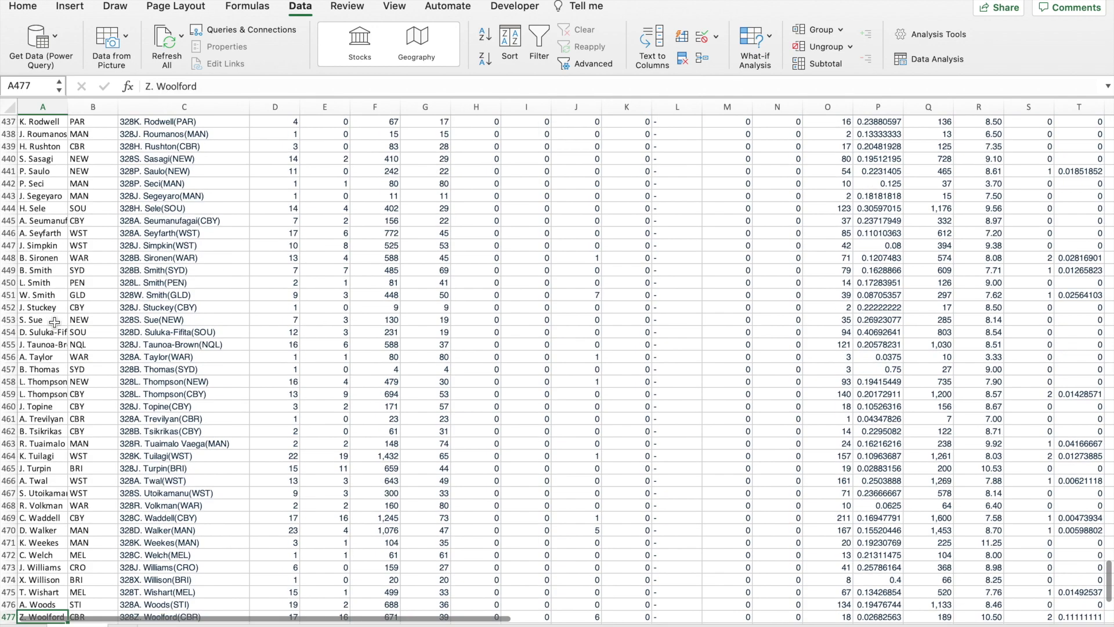
scroll(54, 323, "down", 3)
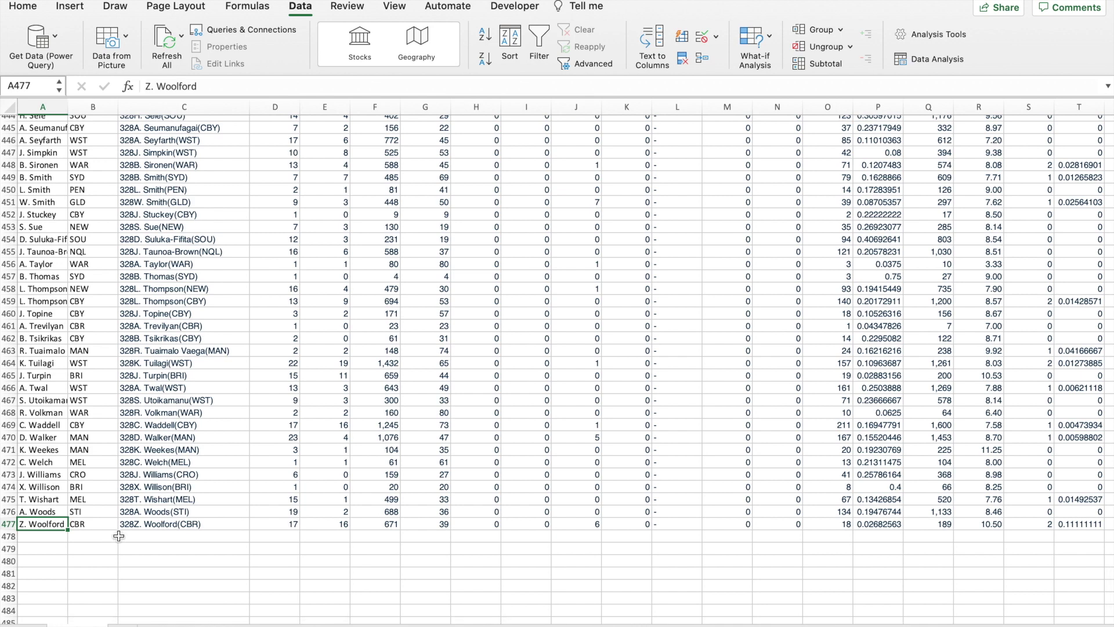
left_click(150, 526)
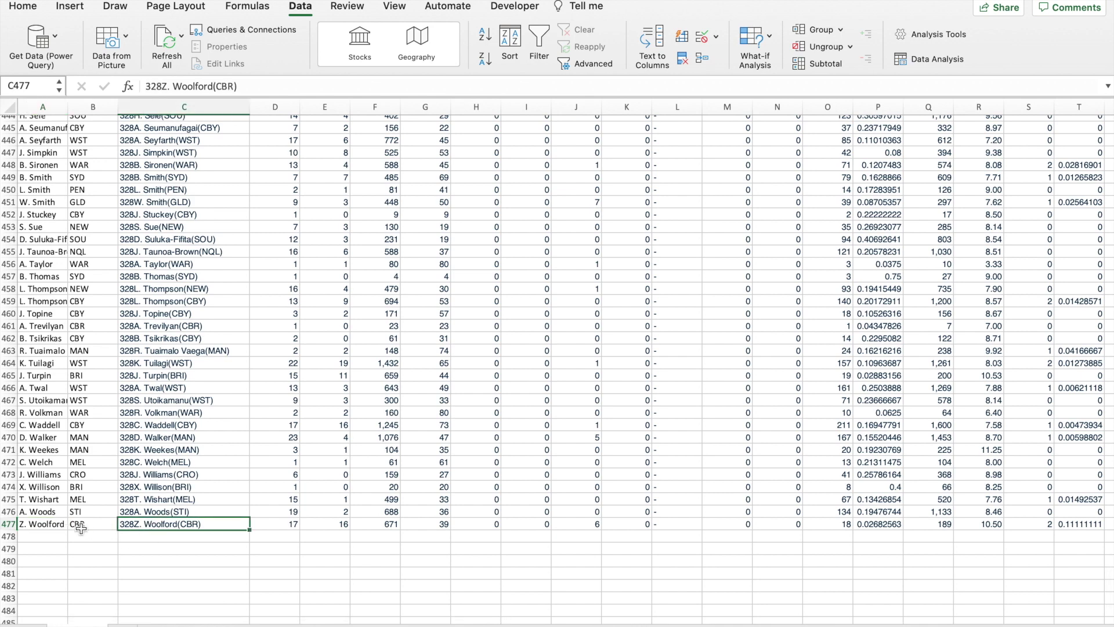
Step: Delete the original combined Name column C, keeping the new Name and Team columns
scroll(301, 404, "up", 20)
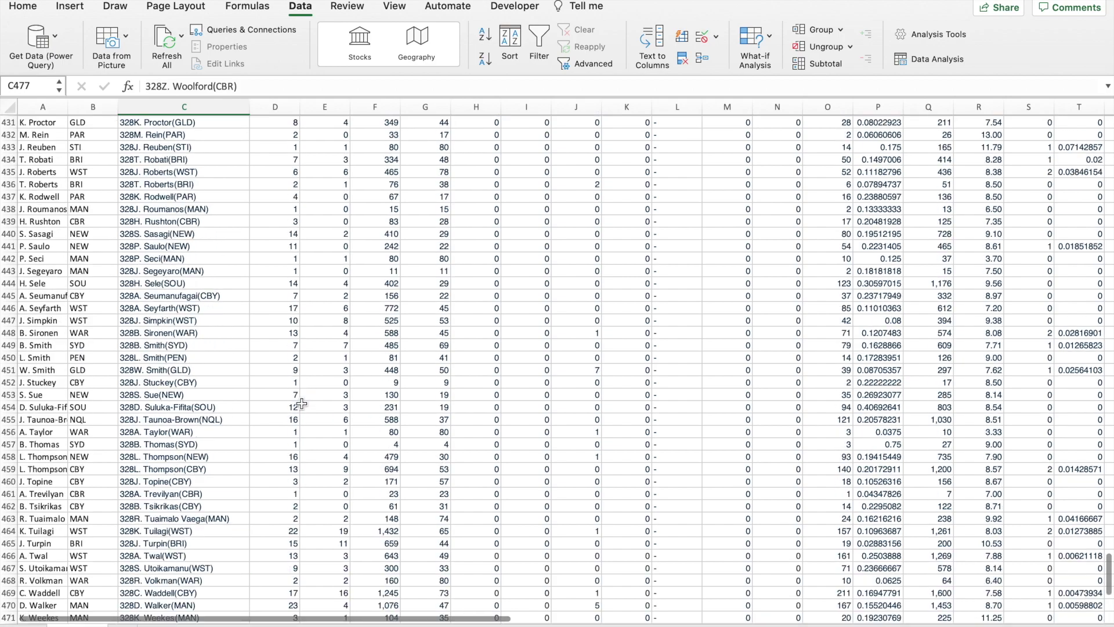
scroll(301, 403, "up", 15)
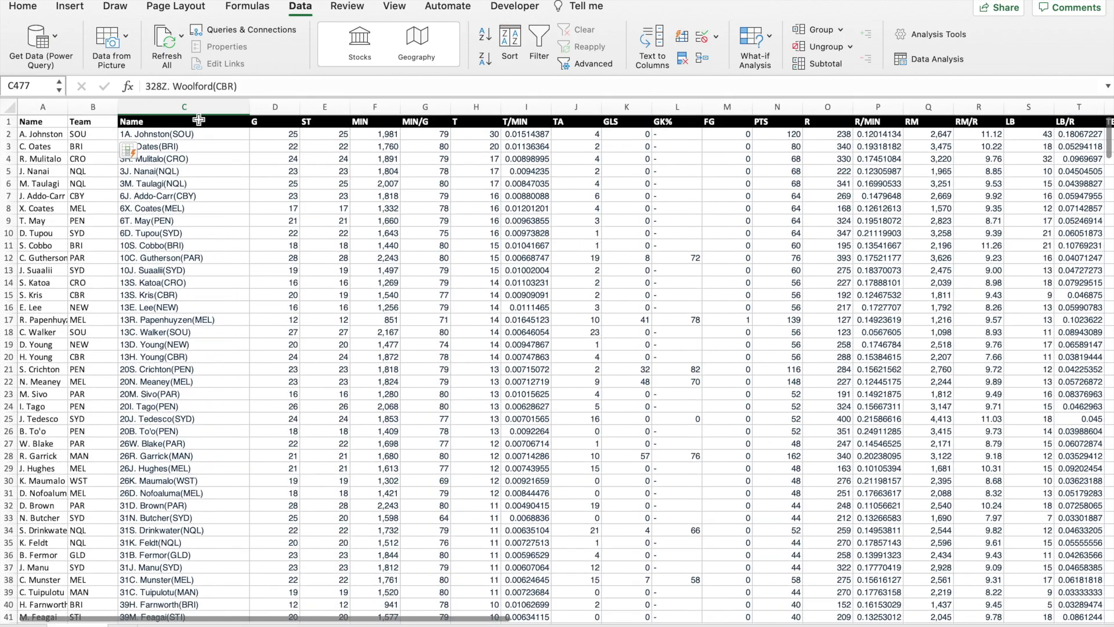
left_click(197, 108)
right_click(197, 109)
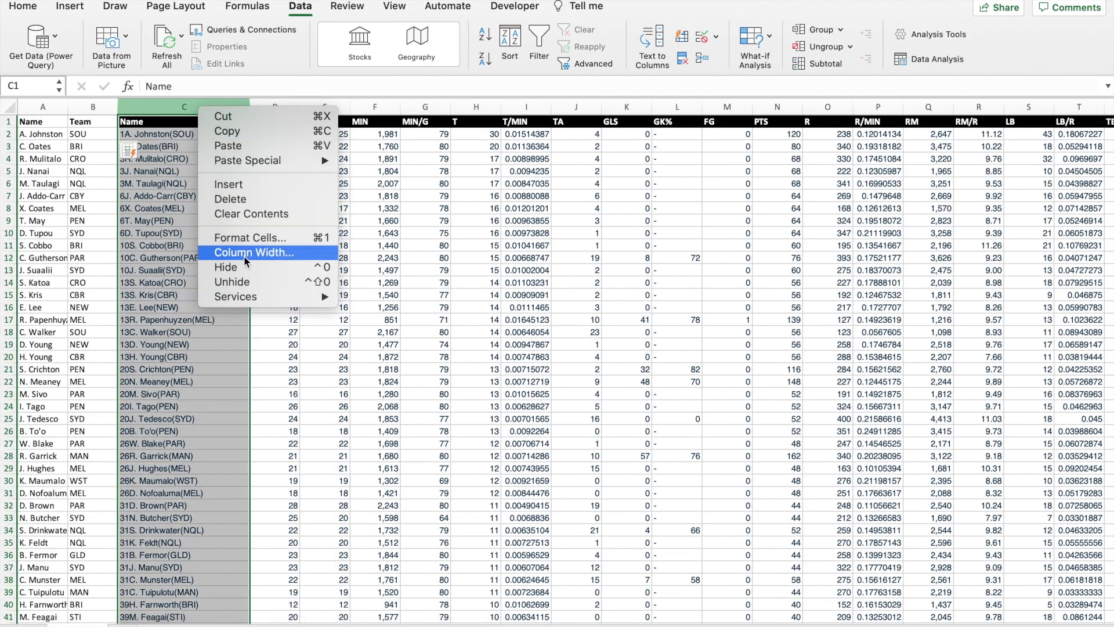
left_click(245, 197)
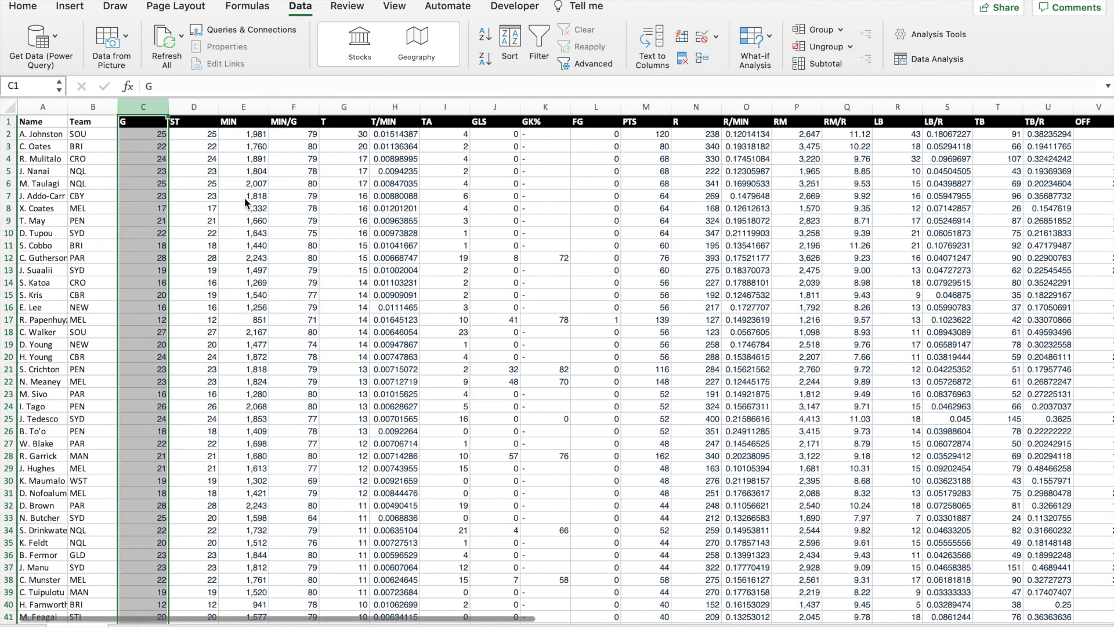
left_click(61, 160)
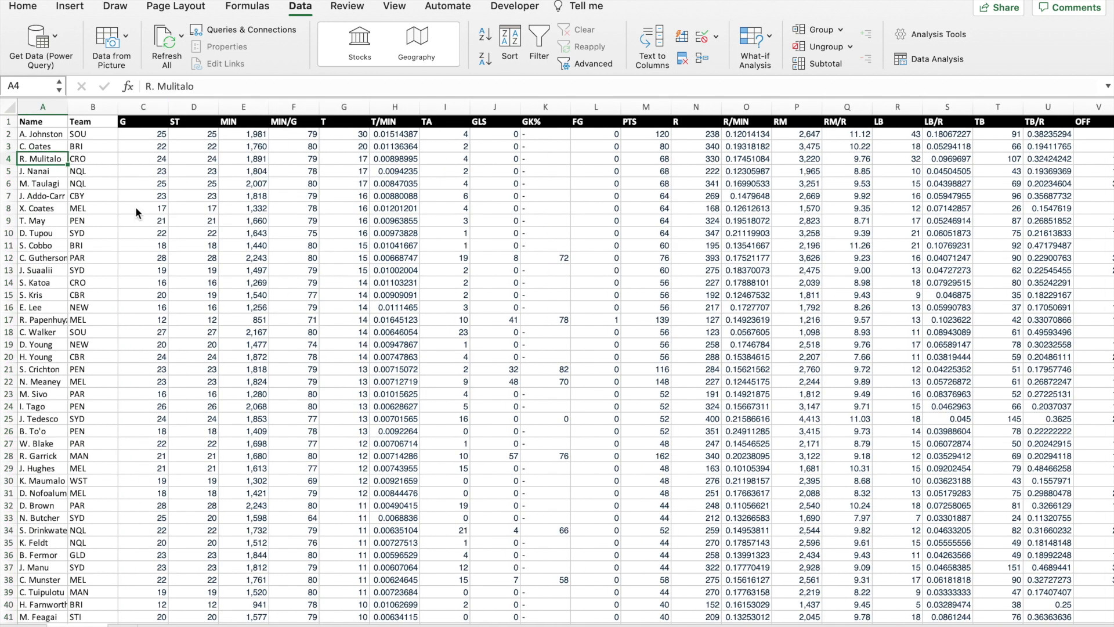
Step: Format the header cells A1 to C1 with a black fill and white font colour
left_click(39, 122)
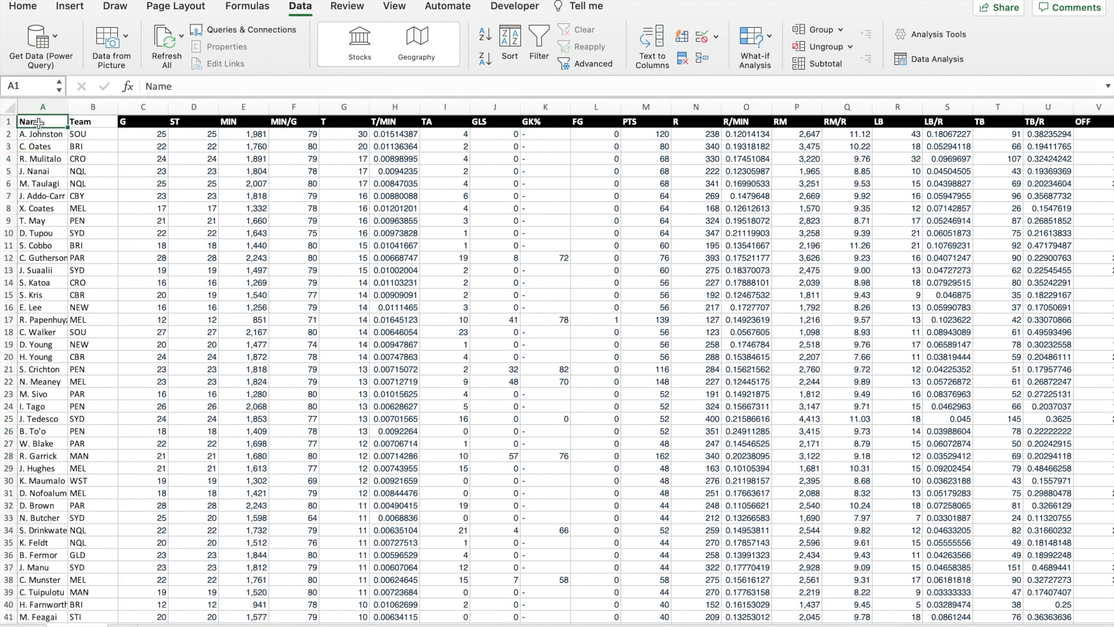
key("shift+Right")
key("shift+Right")
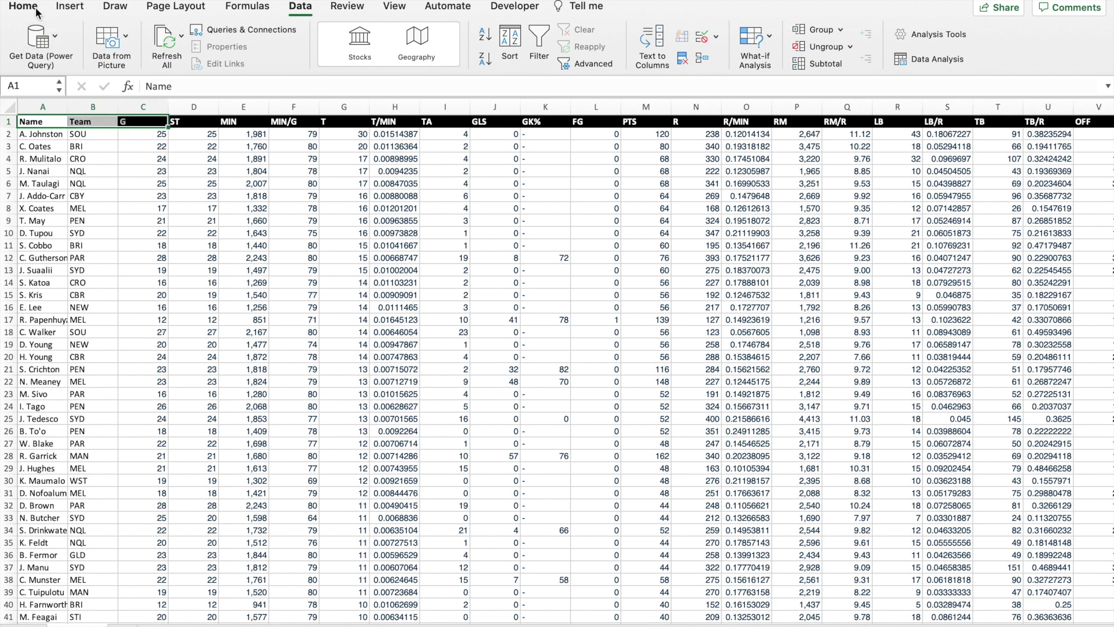
left_click(36, 10)
left_click(250, 62)
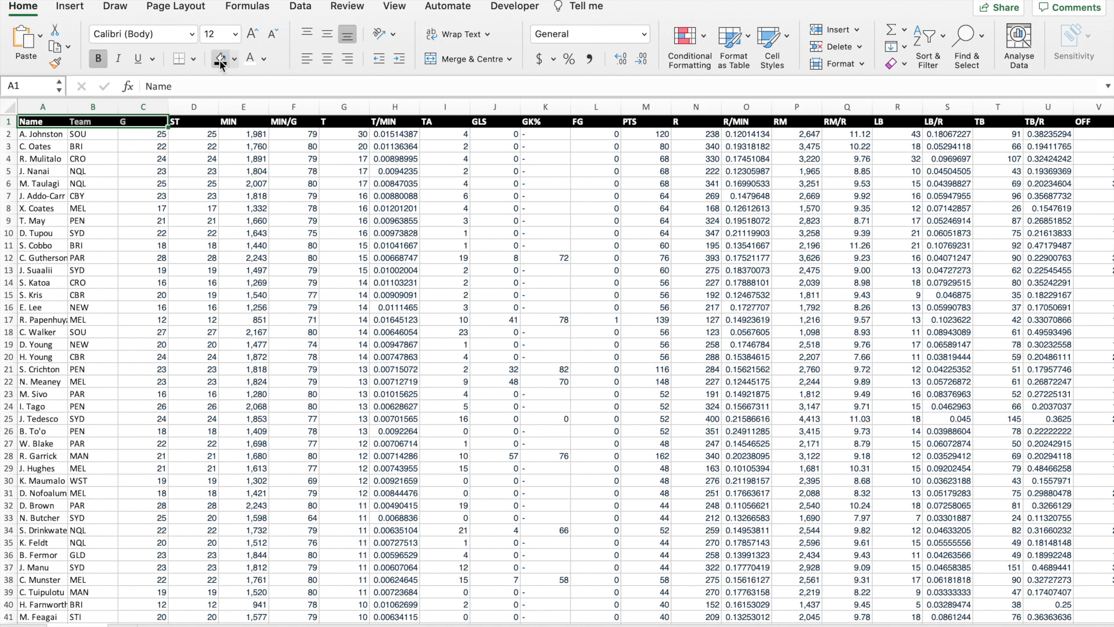
left_click(187, 190)
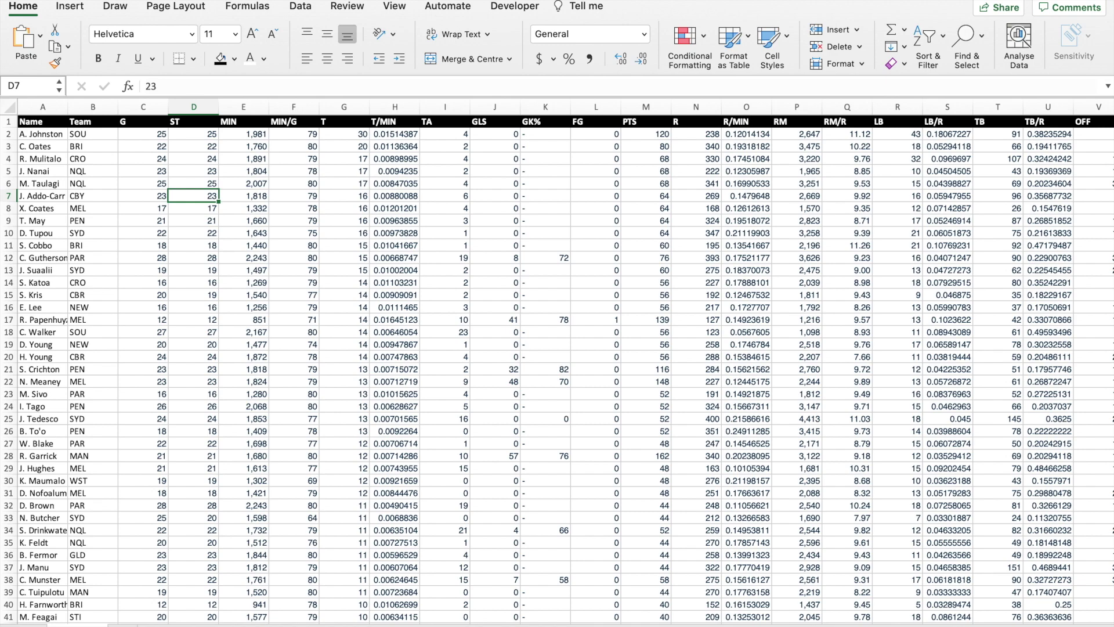
key("Return")
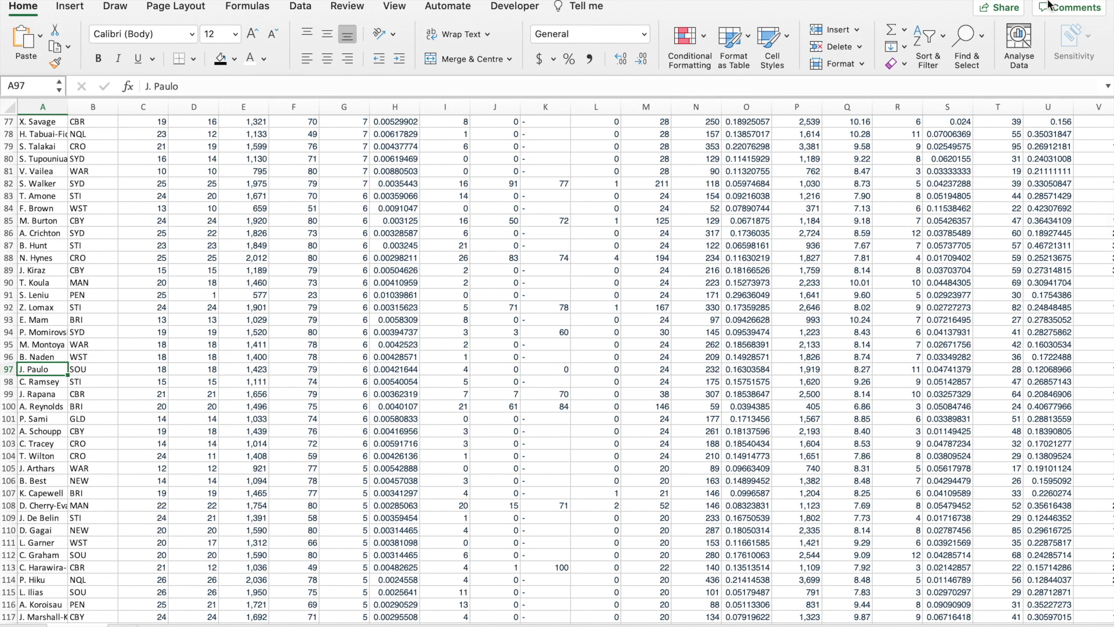
key("Return")
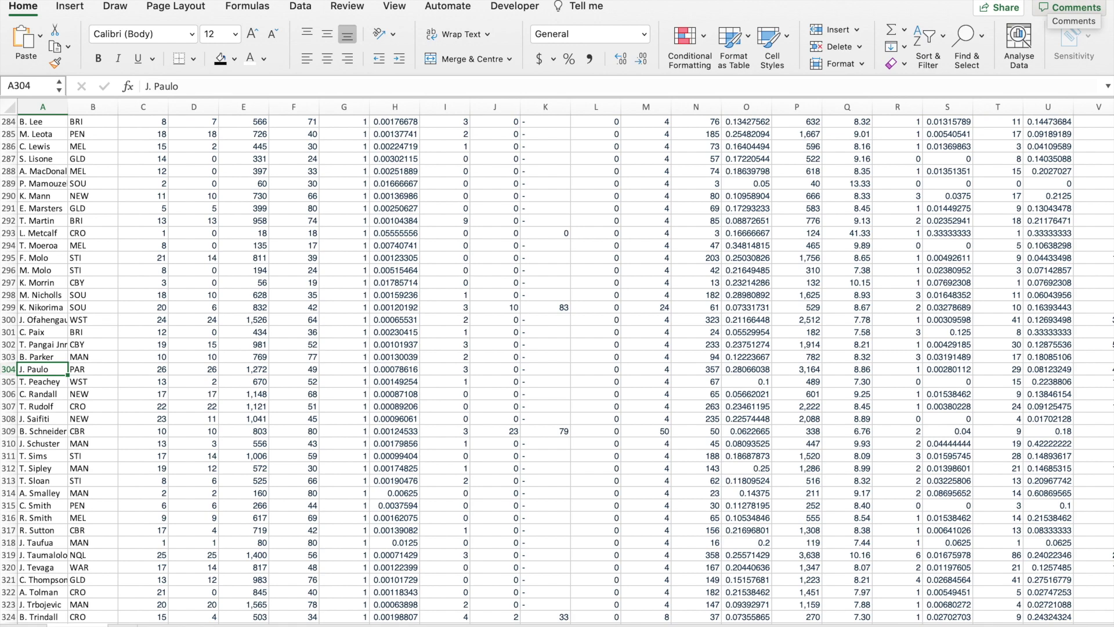
left_click(677, 282)
scroll(162, 270, "up", 20)
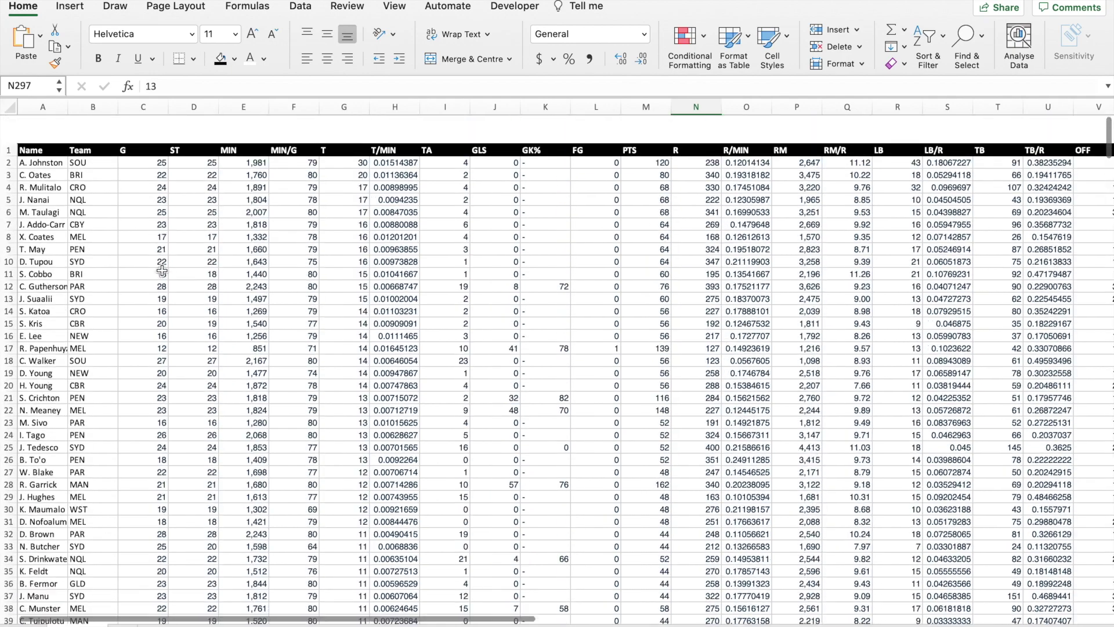
Step: Insert a blank column between the Name and Team columns
left_click(100, 134)
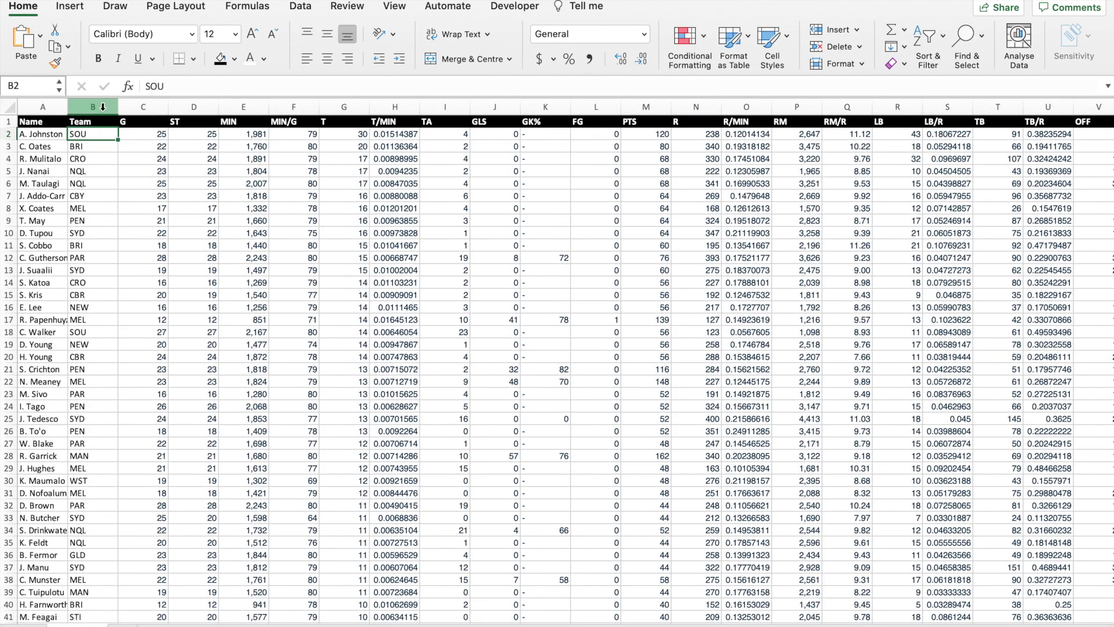
right_click(103, 107)
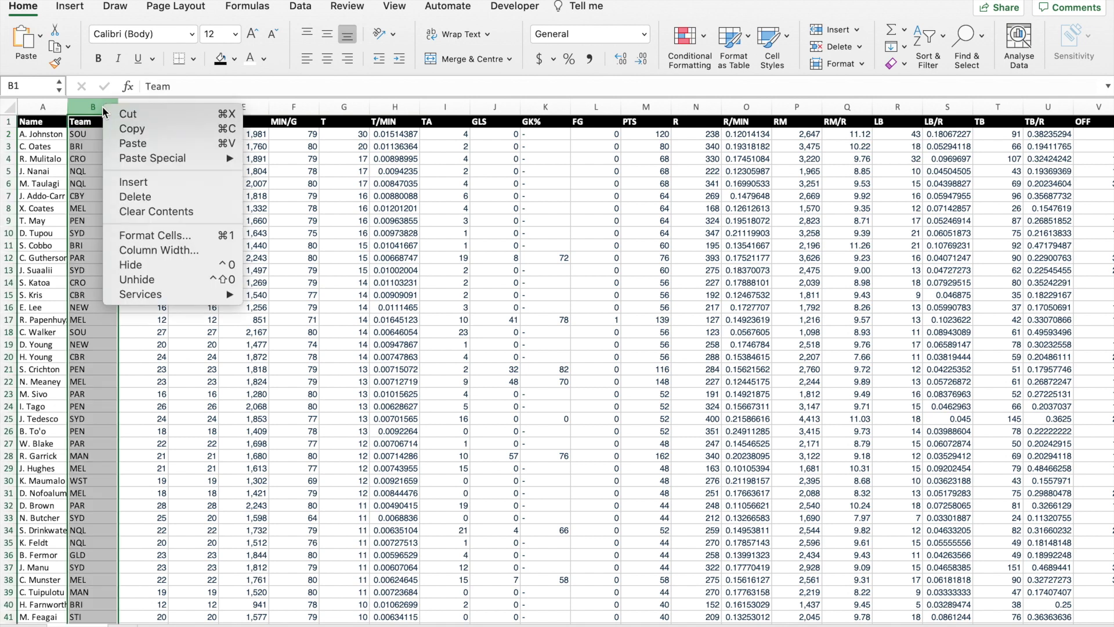
left_click(130, 178)
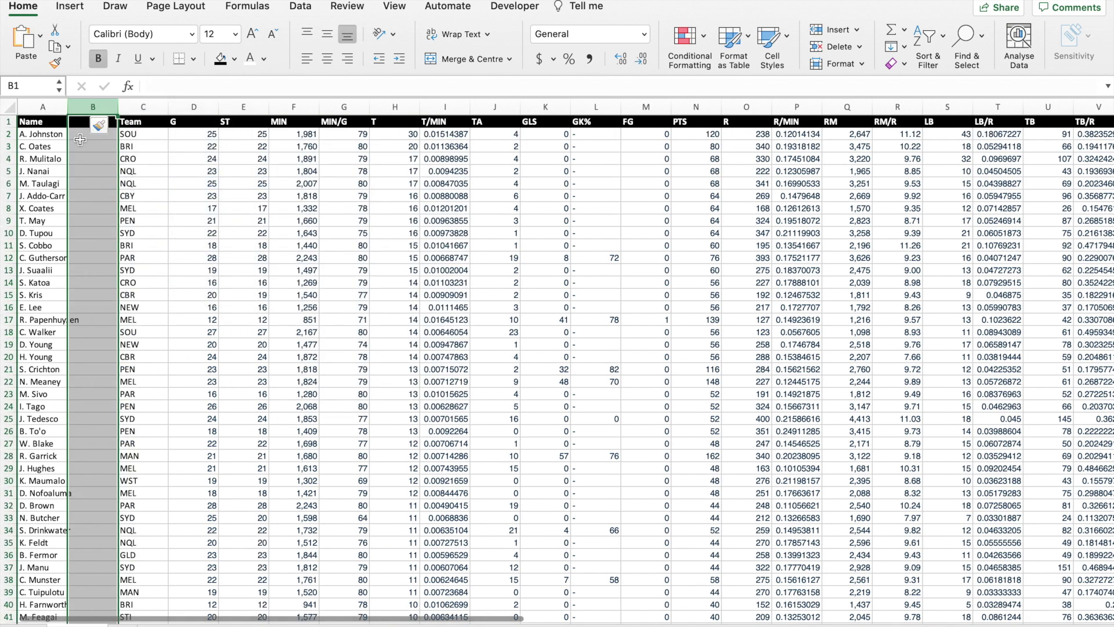
Step: In B2, start an IF formula with a nested COUNTIF whose range begins at the absolute reference $A$2
left_click(79, 135)
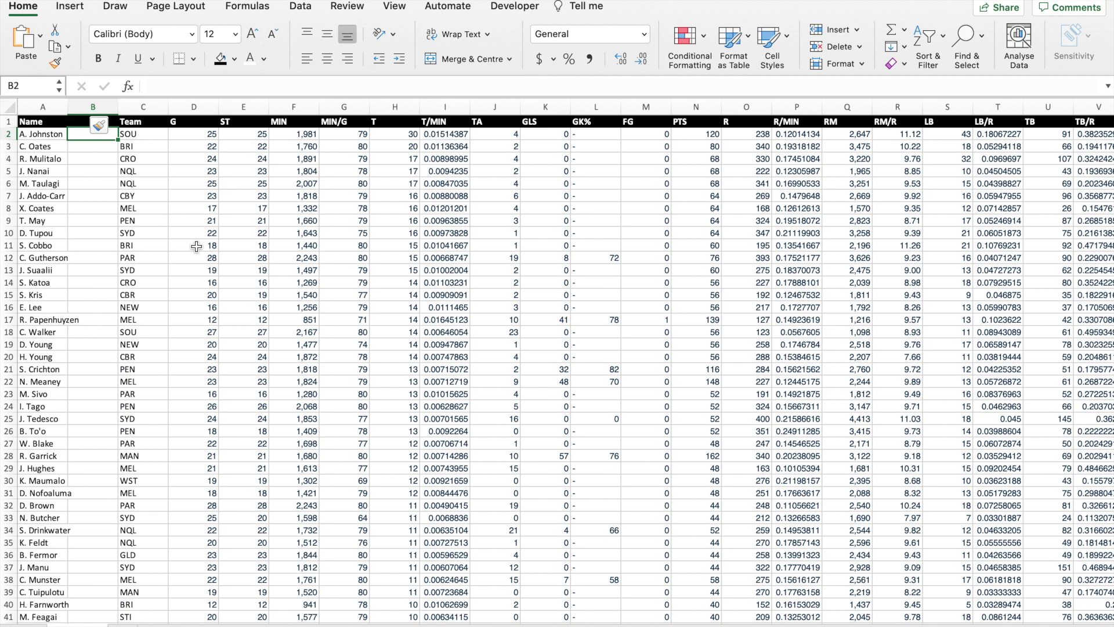
type("=IF")
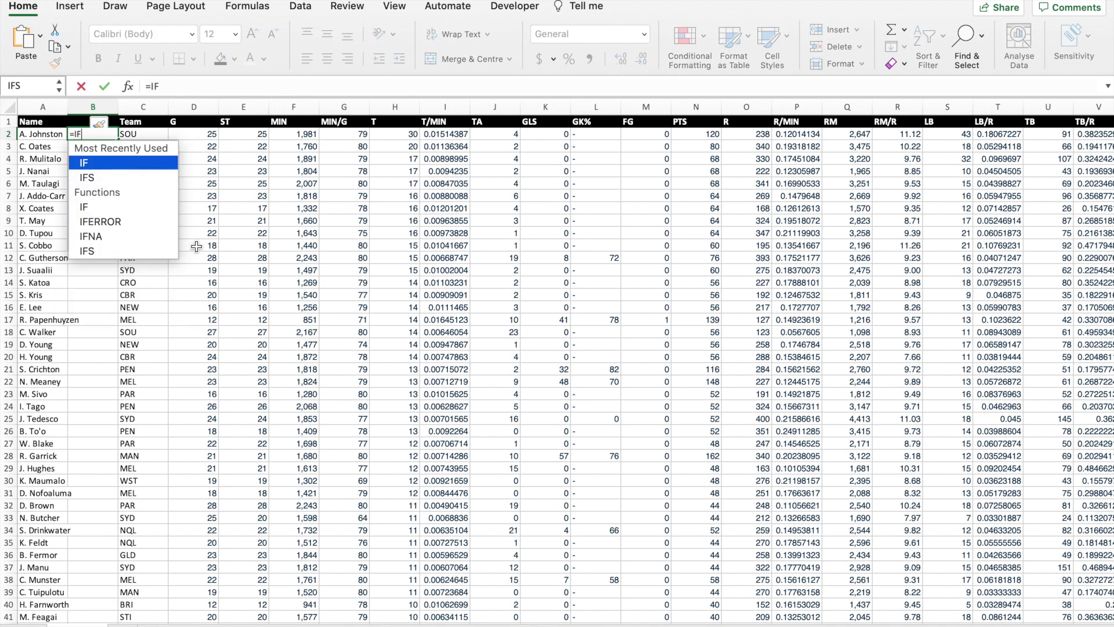
type("(COUN")
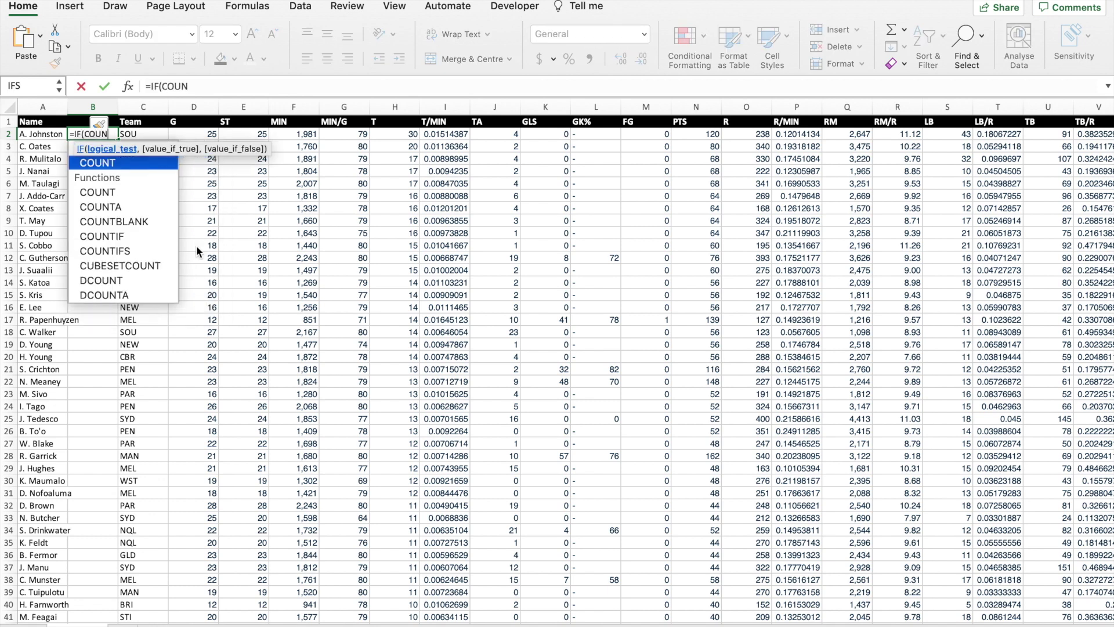
type("TIF(")
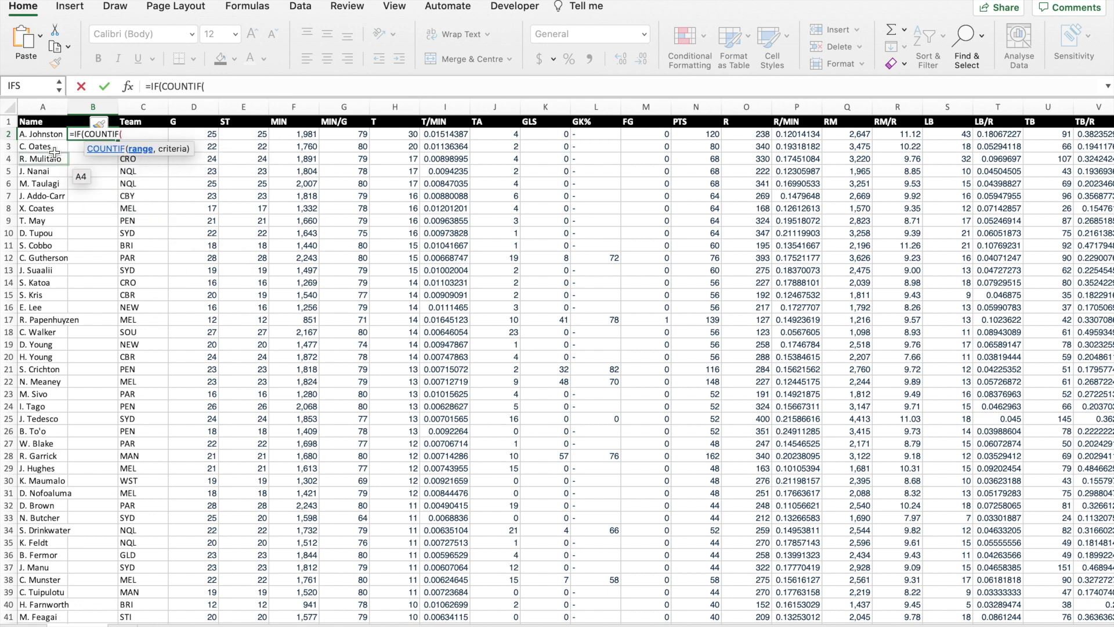
left_click(45, 137)
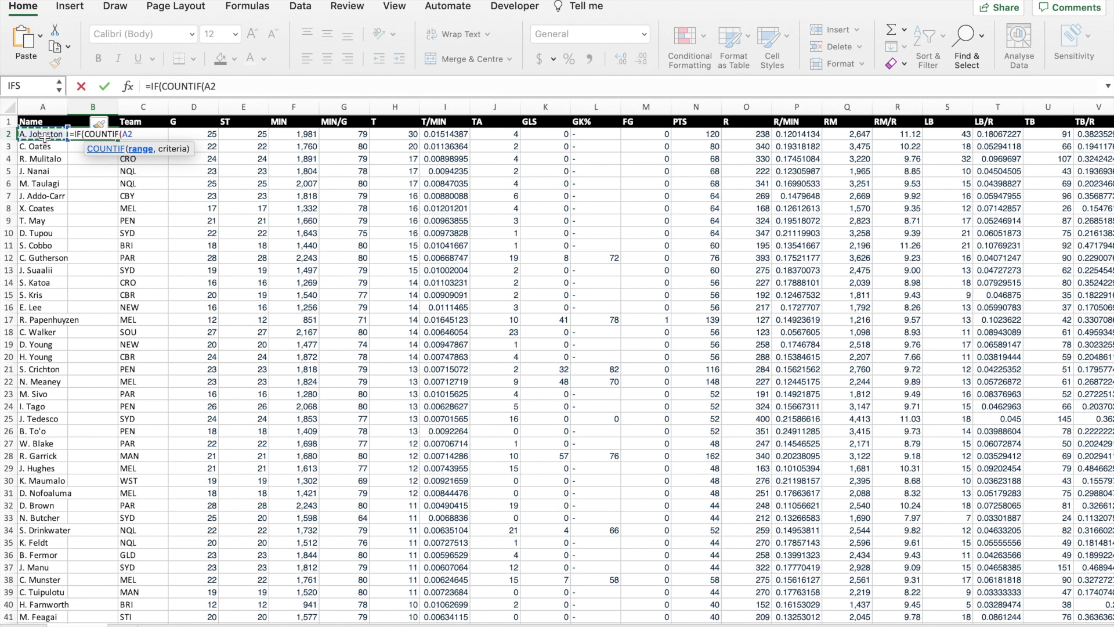
left_click(207, 86)
type("$A")
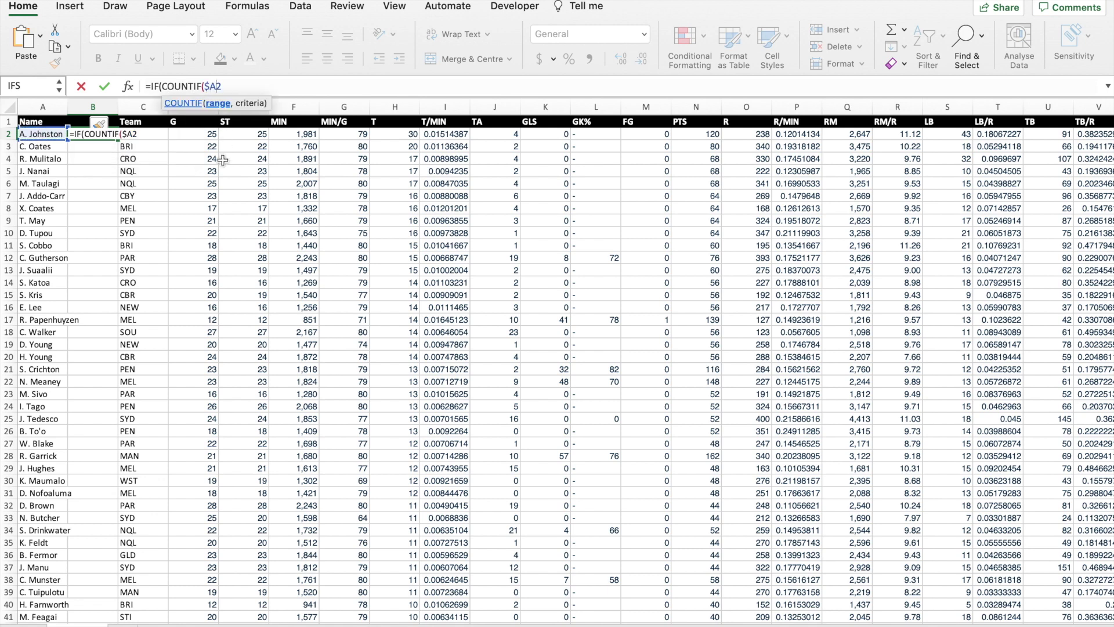
type("$2:")
Step: End the COUNTIF range at the last player name with the absolute reference $A$477
scroll(1046, 318, "down", 3)
left_click_drag(1108, 166, 1107, 601)
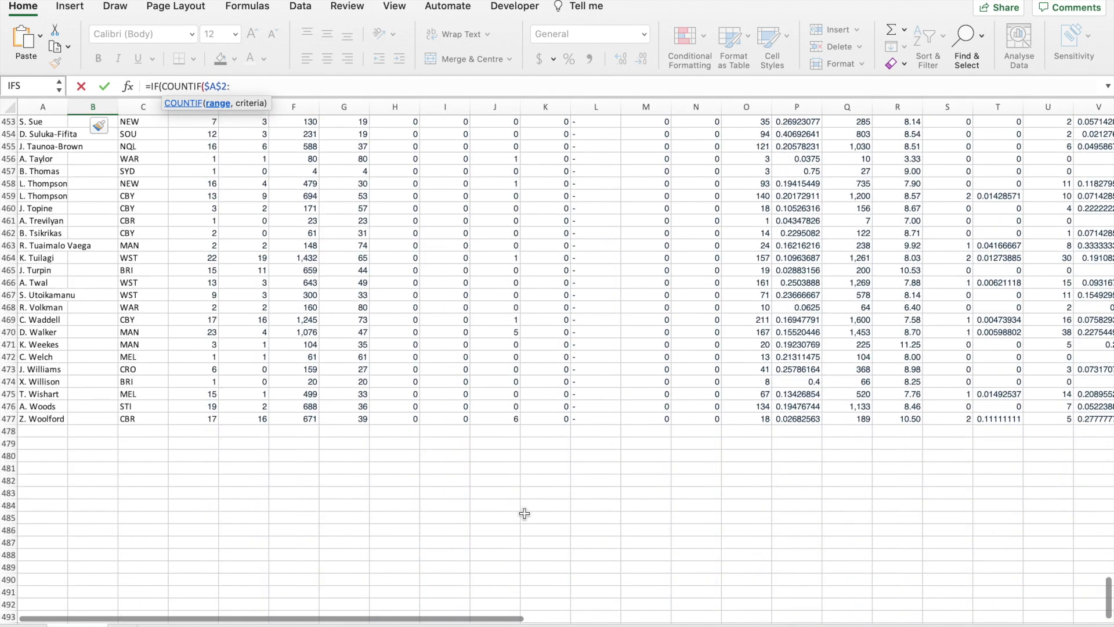
left_click(47, 419)
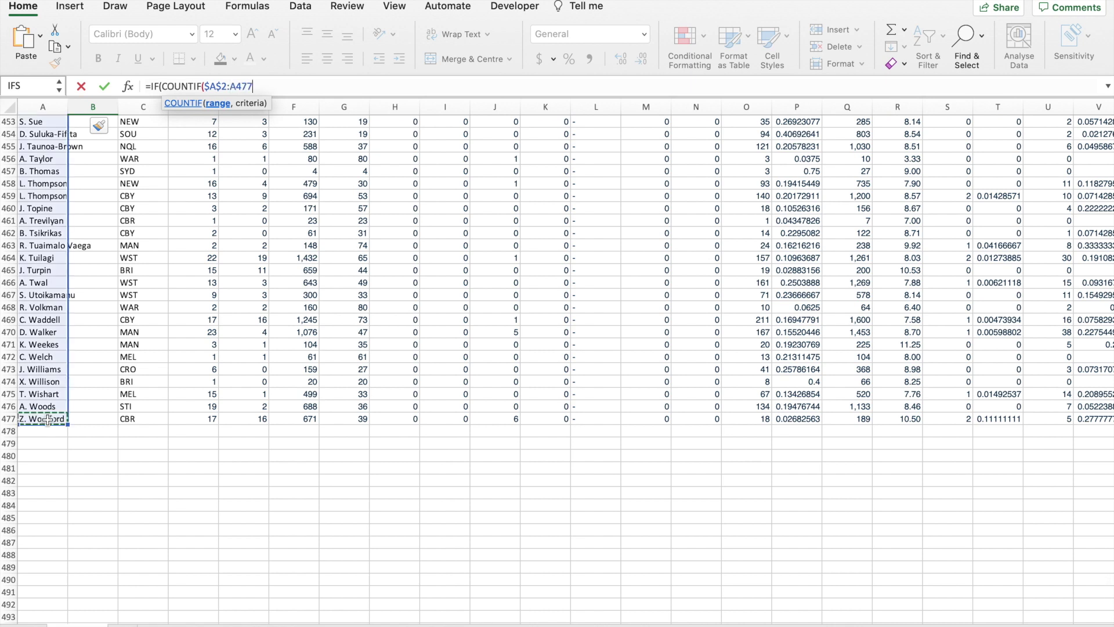
left_click(230, 85)
type("$A")
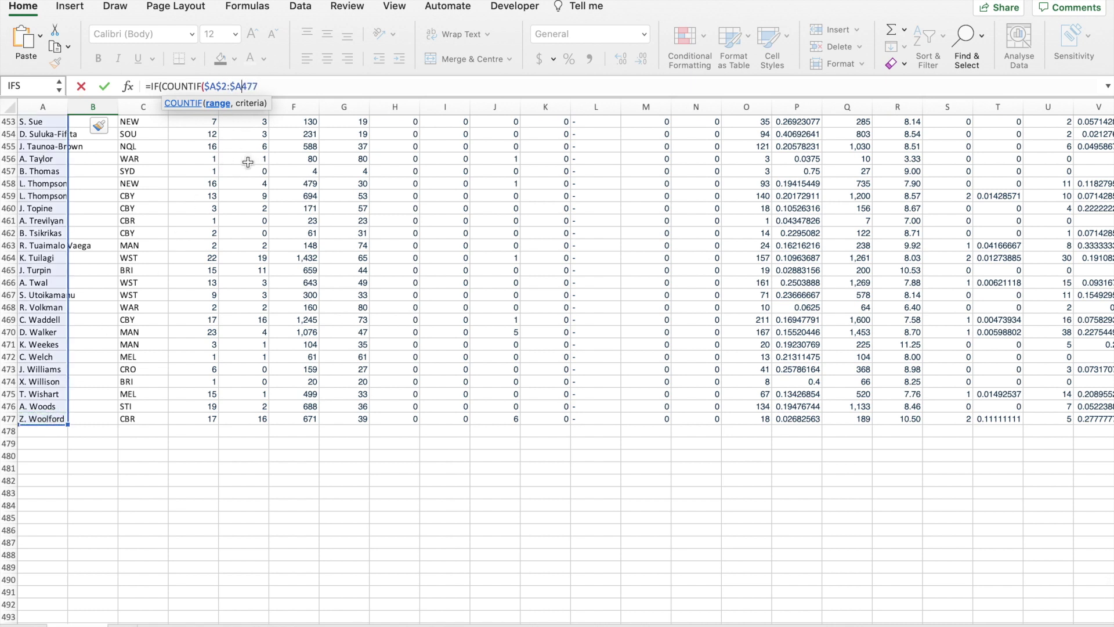
type("$")
key("Right")
key("Right")
type(",")
Step: Complete the formula with criterion A2, test >1, "Duplicate" if true and "" otherwise, and fill it down column B
scroll(413, 268, "up", 20)
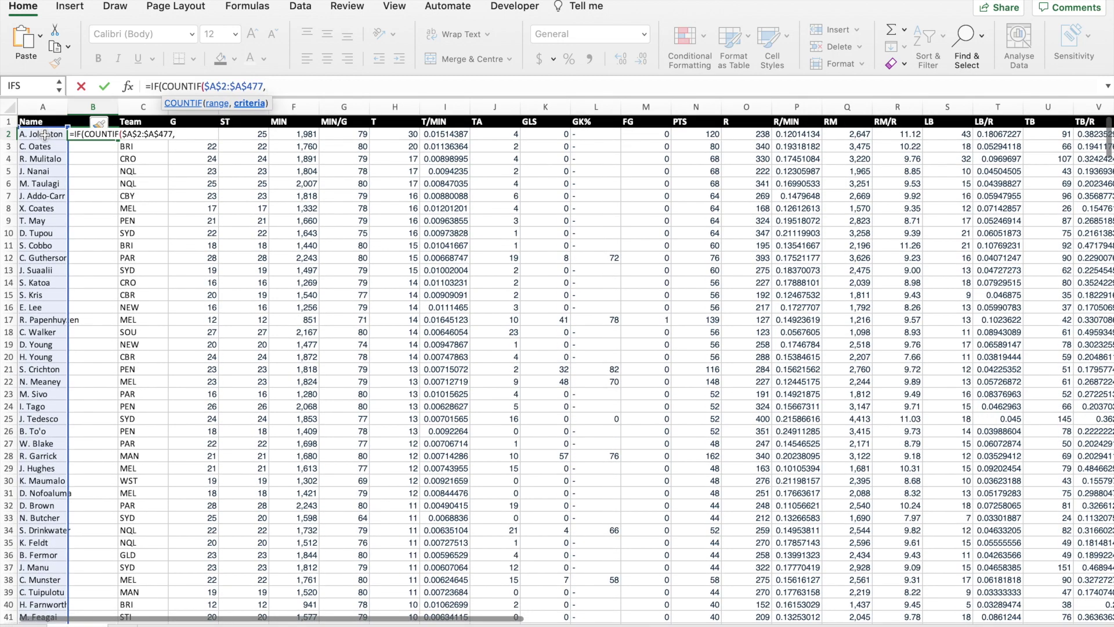
left_click(45, 135)
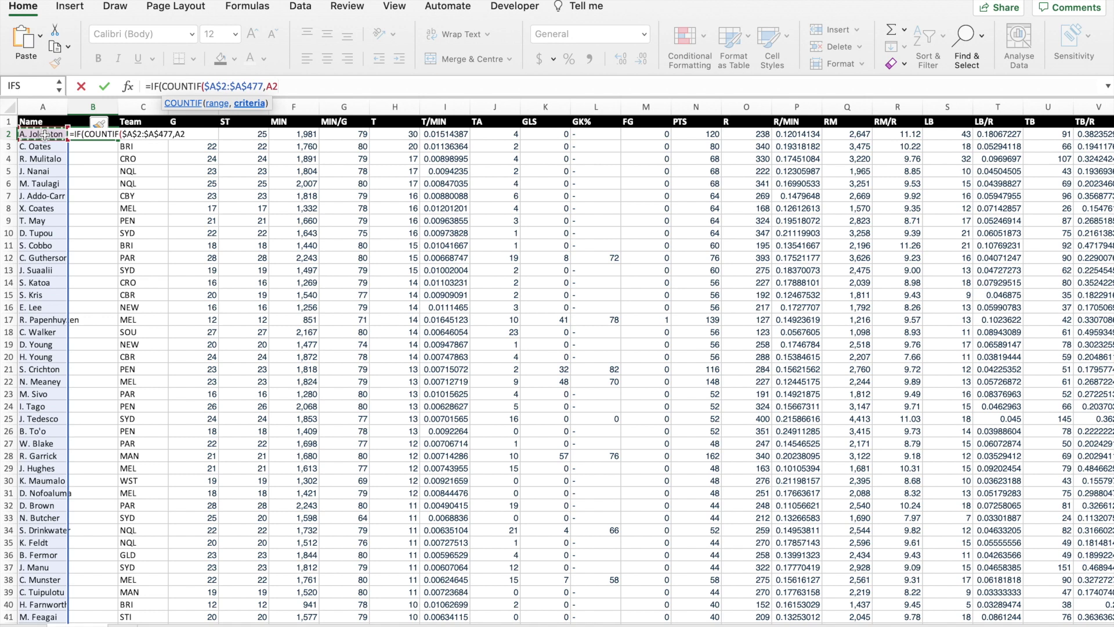
type(")")
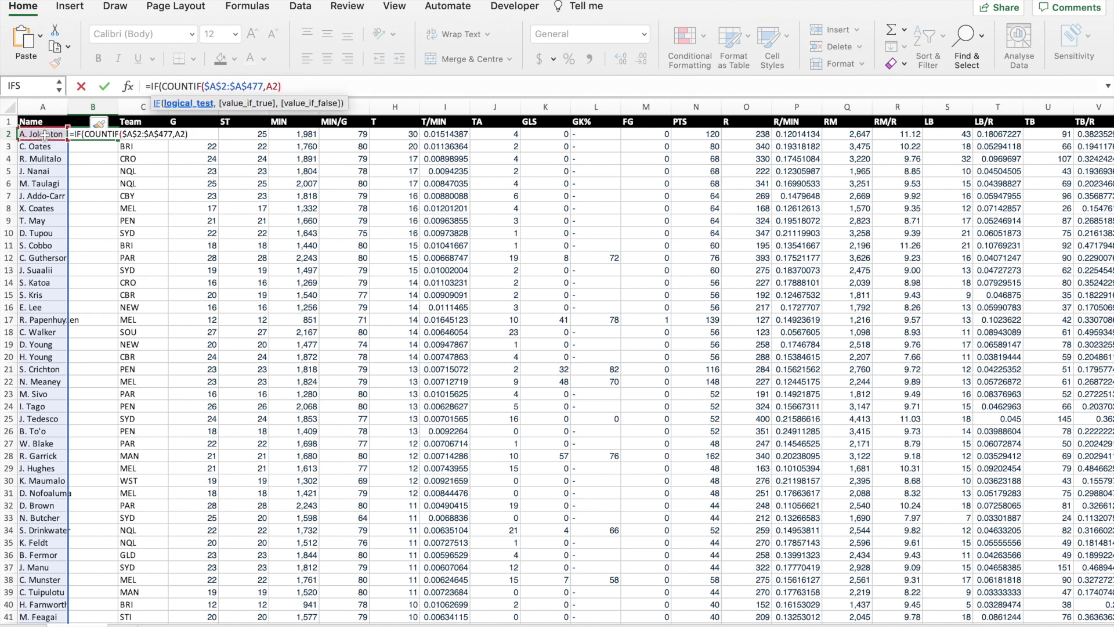
type(">")
type("1,")
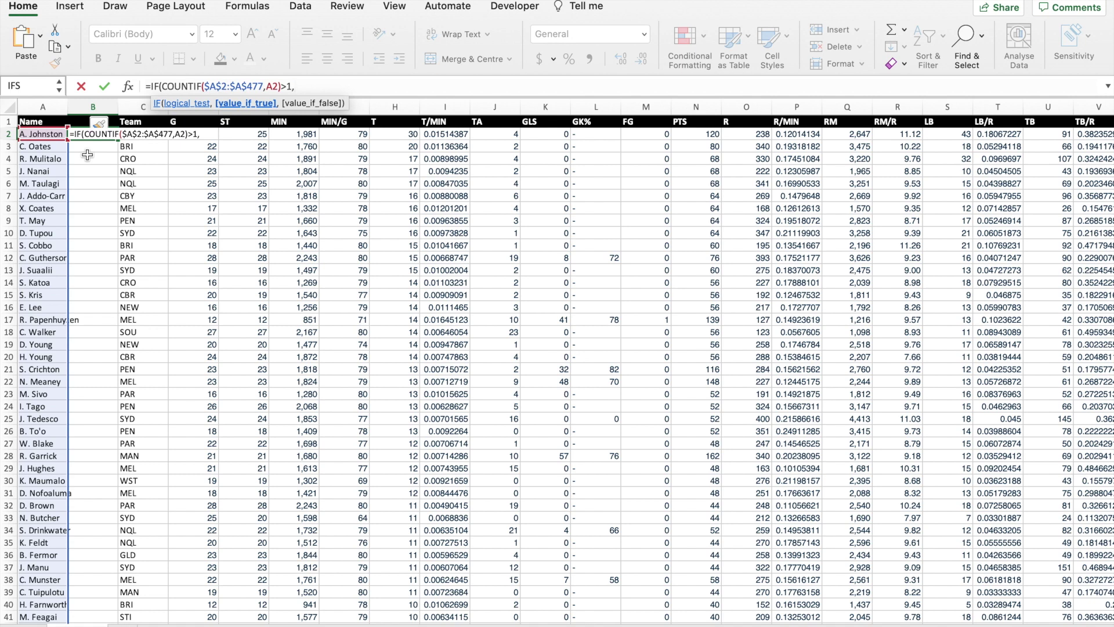
type("\"Duplicate\",")
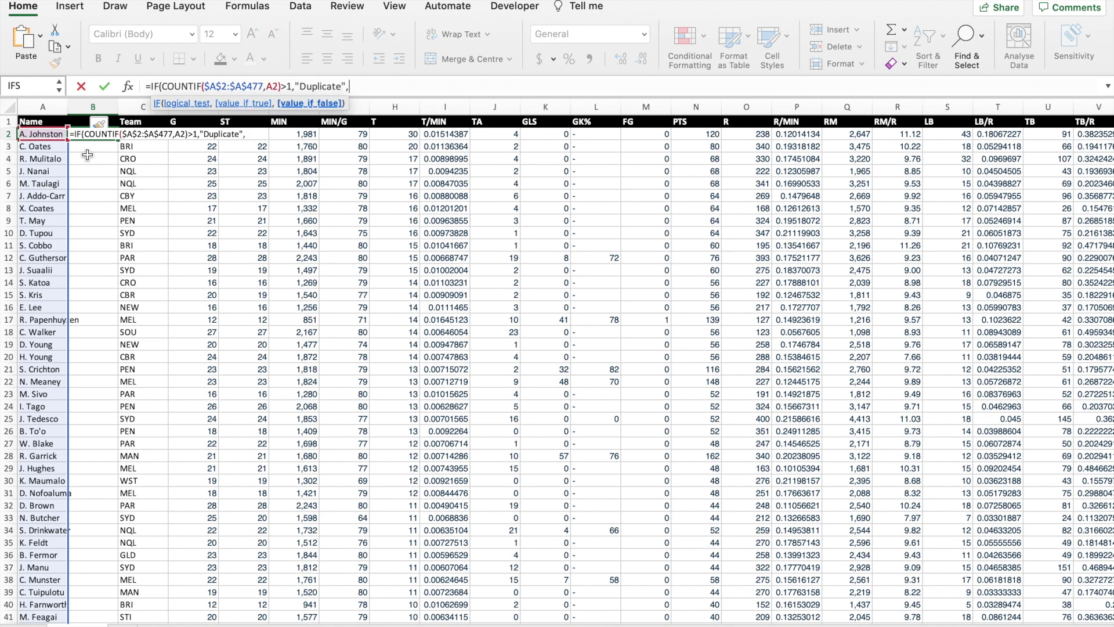
type("\"\")")
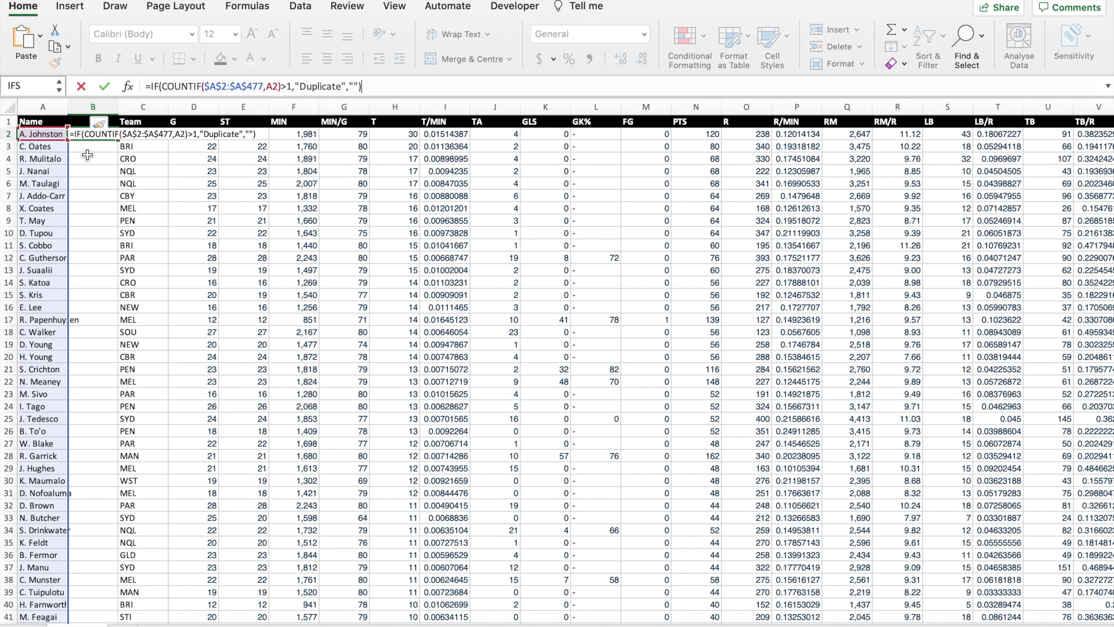
key("Return")
left_click(90, 135)
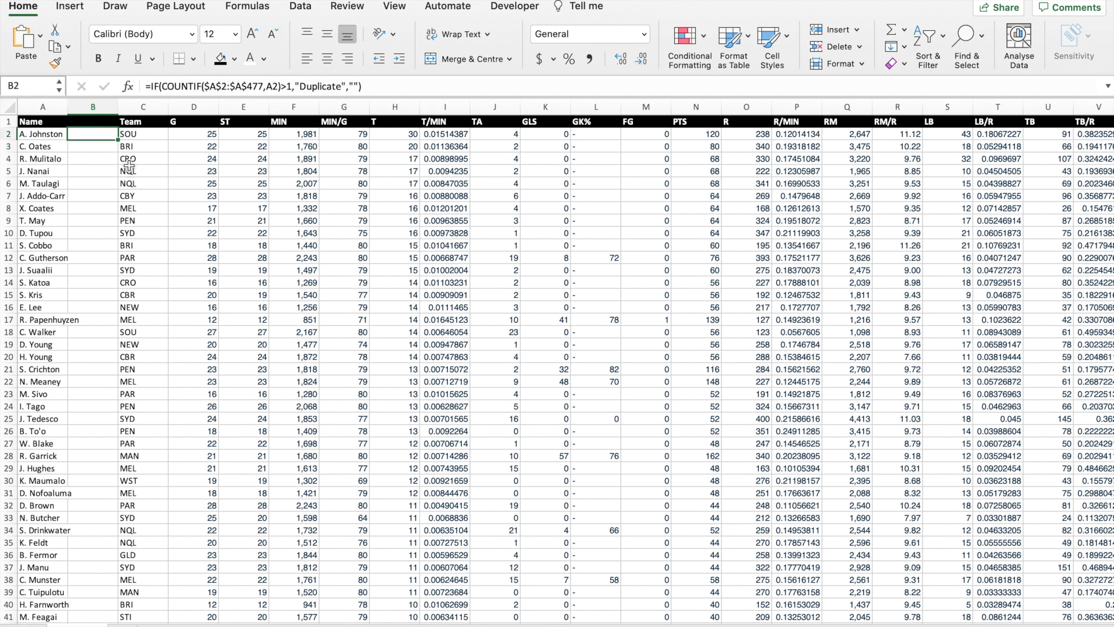
double_click(117, 140)
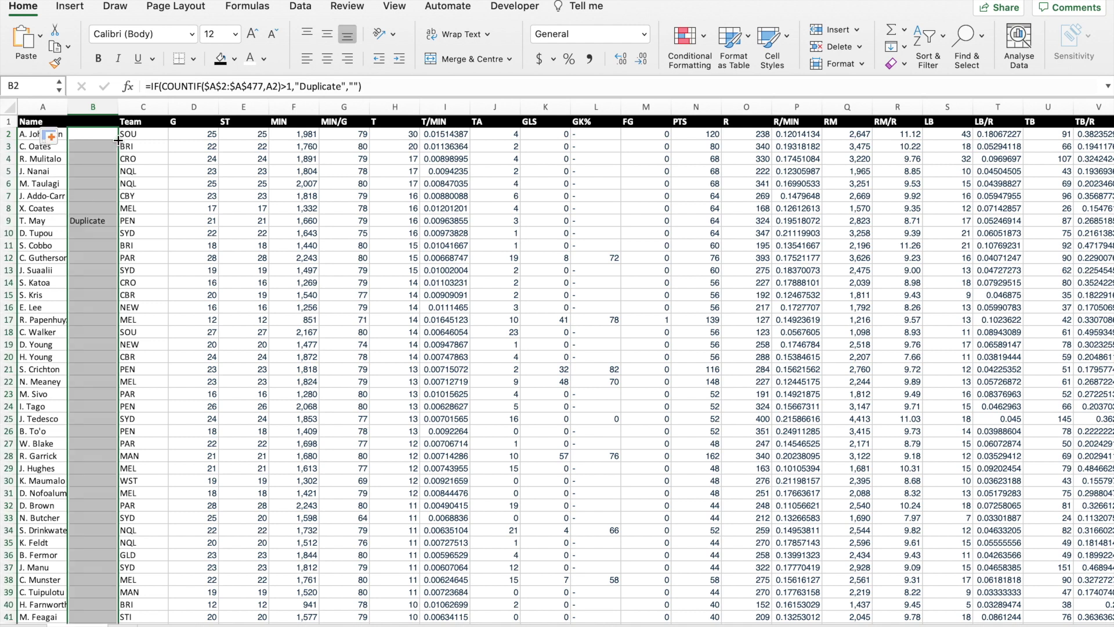
Step: Append (PEN) to the flagged player name in A9 and widen column A to fit the longer names
left_click(44, 223)
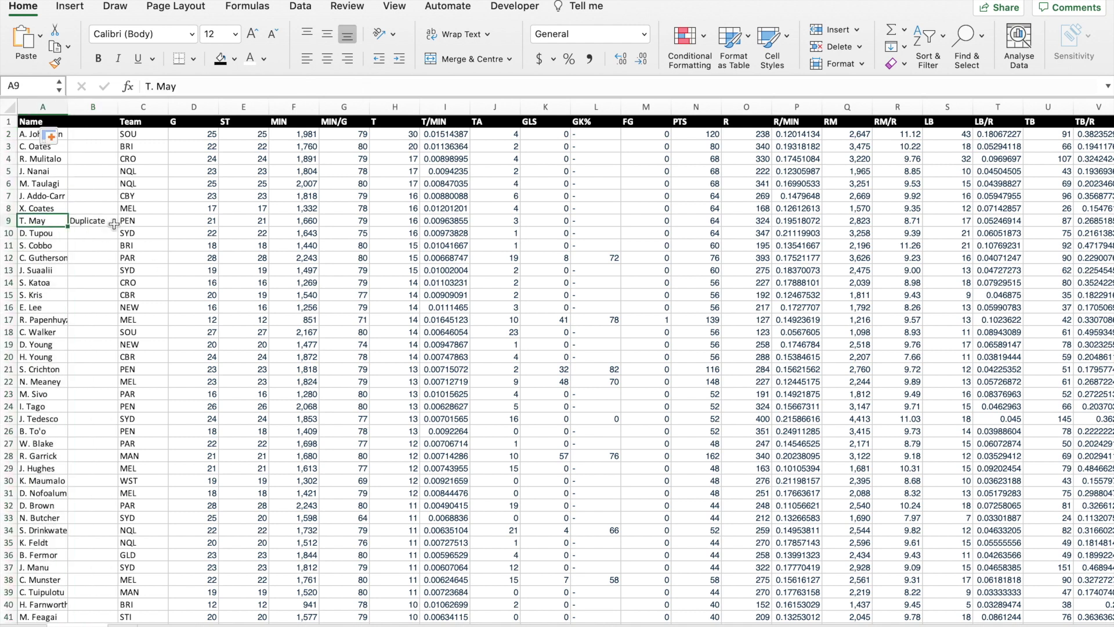
left_click(140, 225)
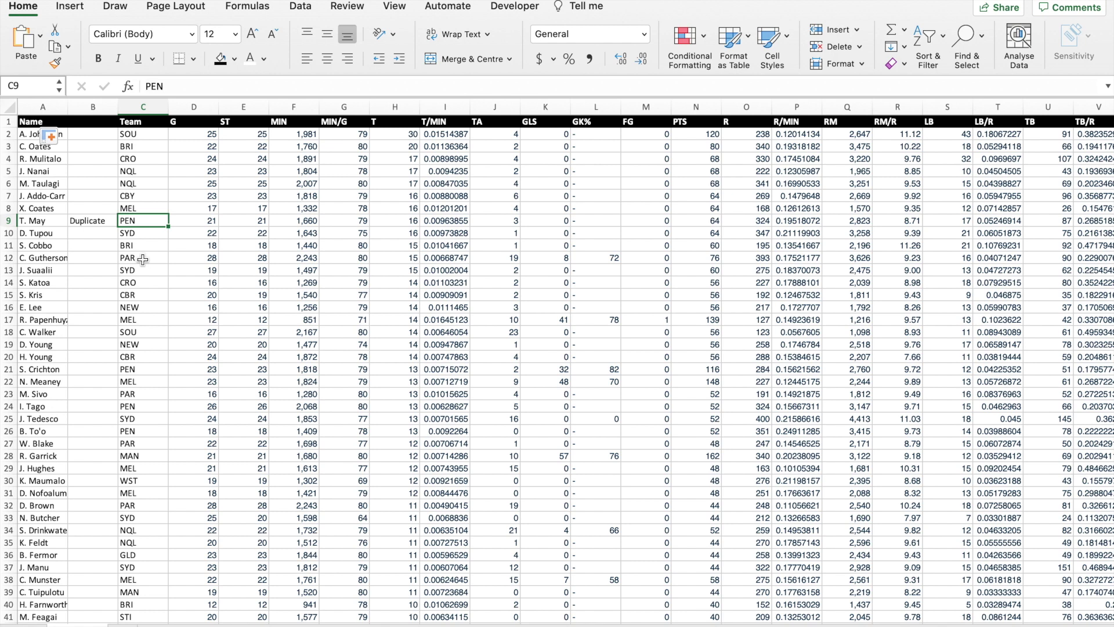
left_click(52, 222)
left_click(185, 87)
type("(PEN)")
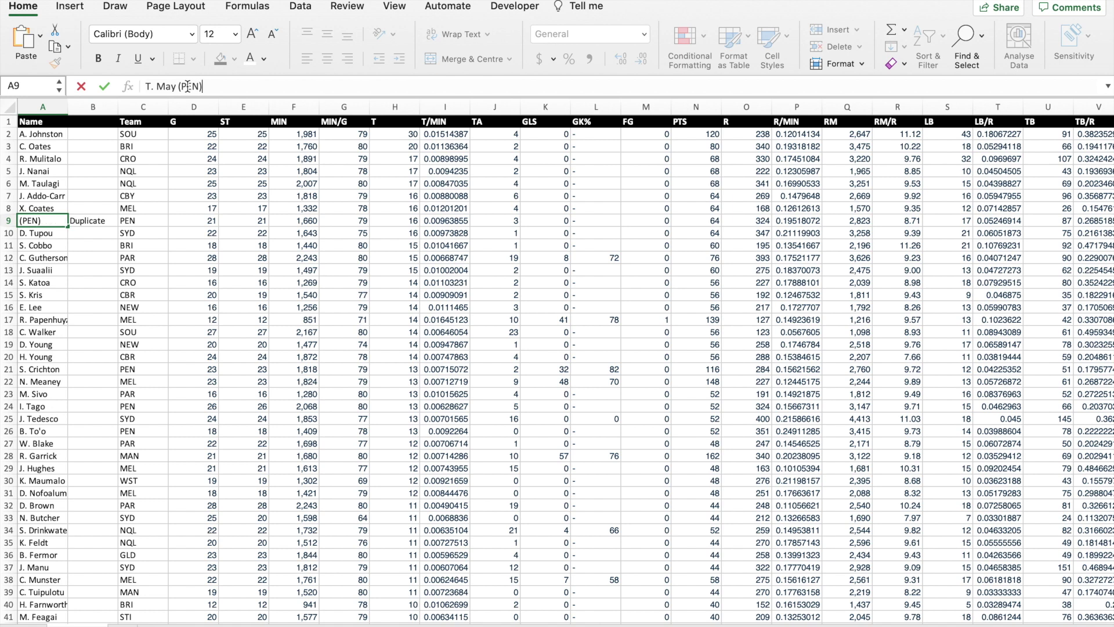
key("Return")
left_click_drag(66, 102, 106, 101)
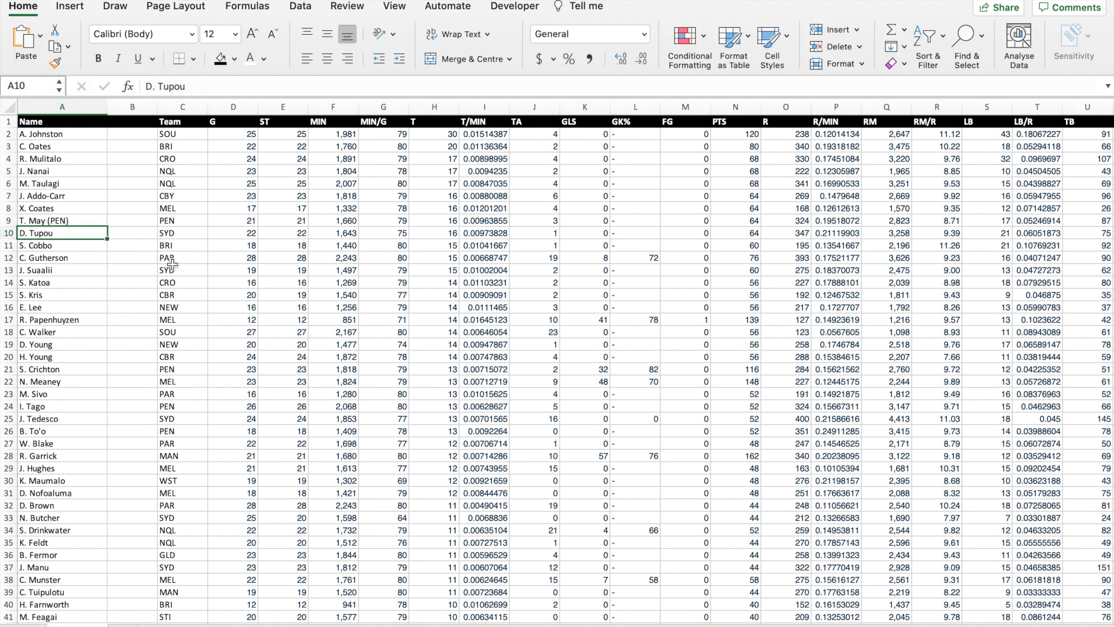
Step: Append the team code (SOU) to the flagged player name in A97
scroll(151, 285, "down", 20)
scroll(150, 284, "down", 6)
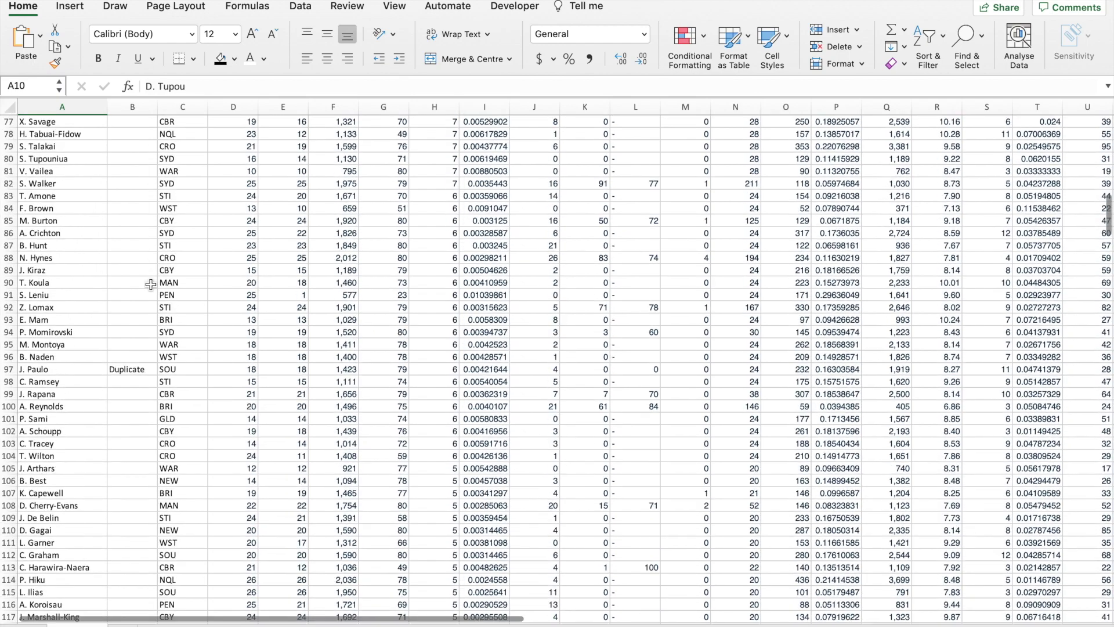
left_click(74, 338)
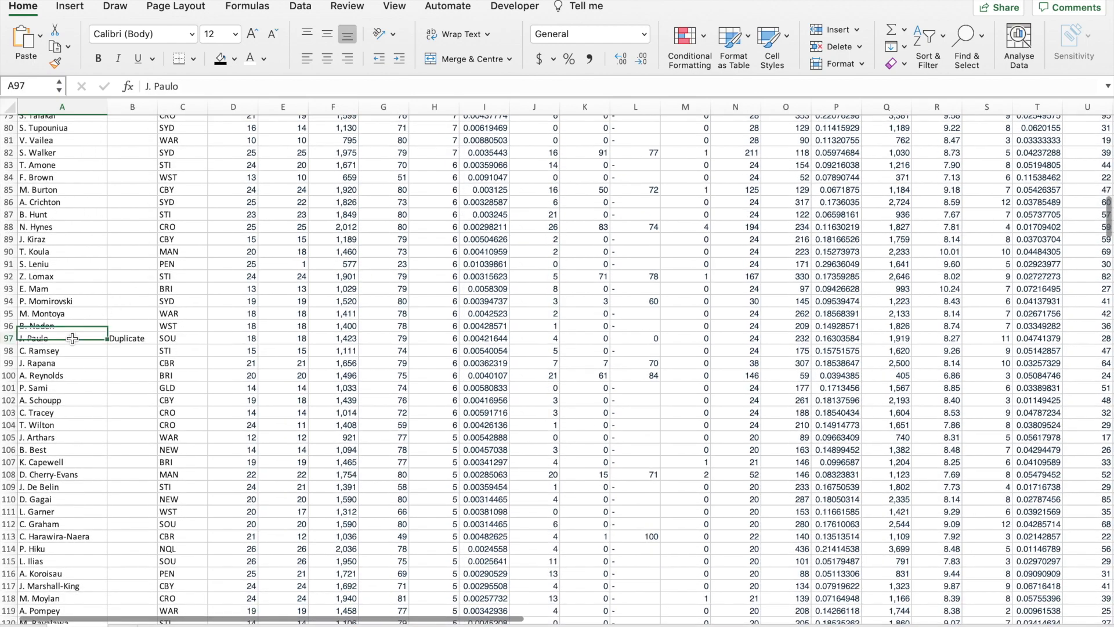
left_click(192, 86)
type("(SOU)")
key("Return")
Step: Append the team code (CBY) to the flagged player name in A126
scroll(199, 389, "down", 10)
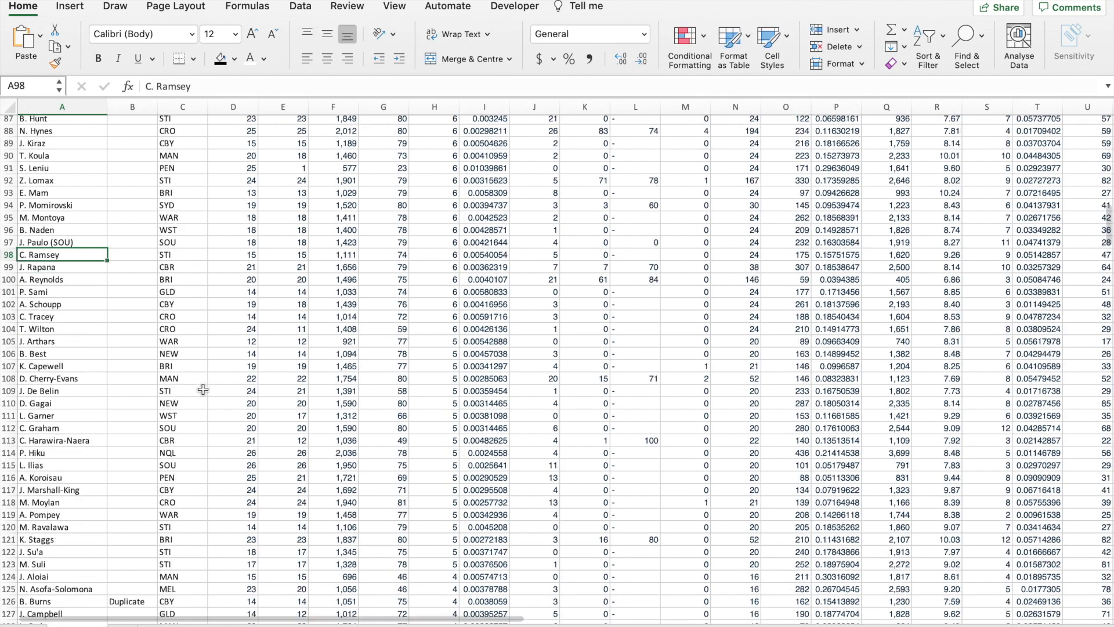
left_click(90, 312)
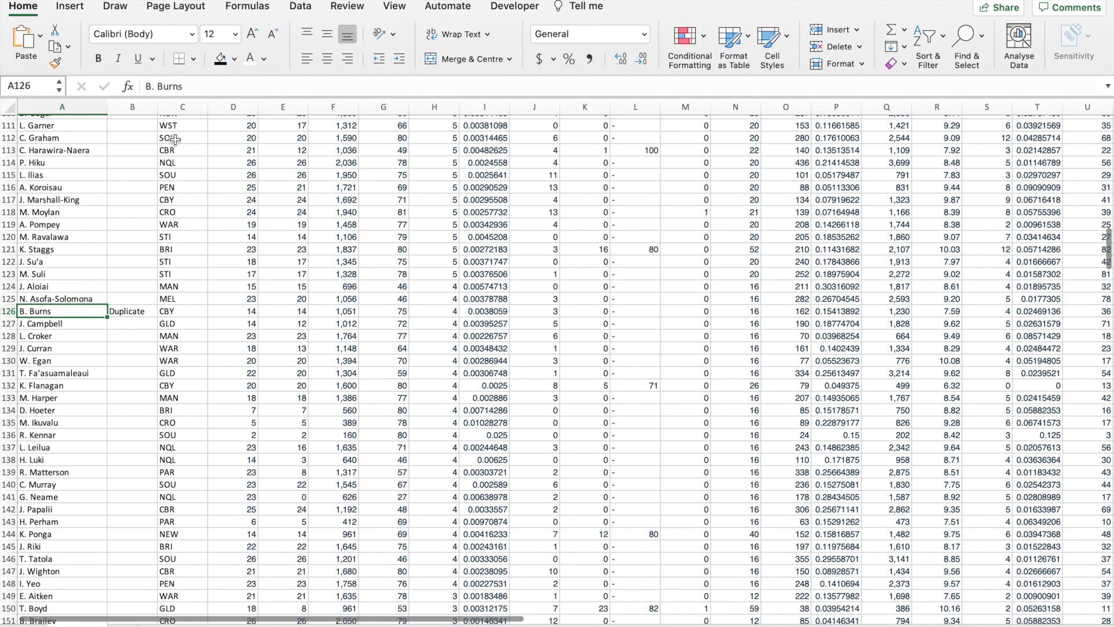
left_click(204, 92)
type("(CBY)")
key("Return")
Step: Append the team code (MEL) to the flagged player name in A178
scroll(254, 306, "down", 15)
scroll(255, 306, "up", 4)
left_click(64, 237)
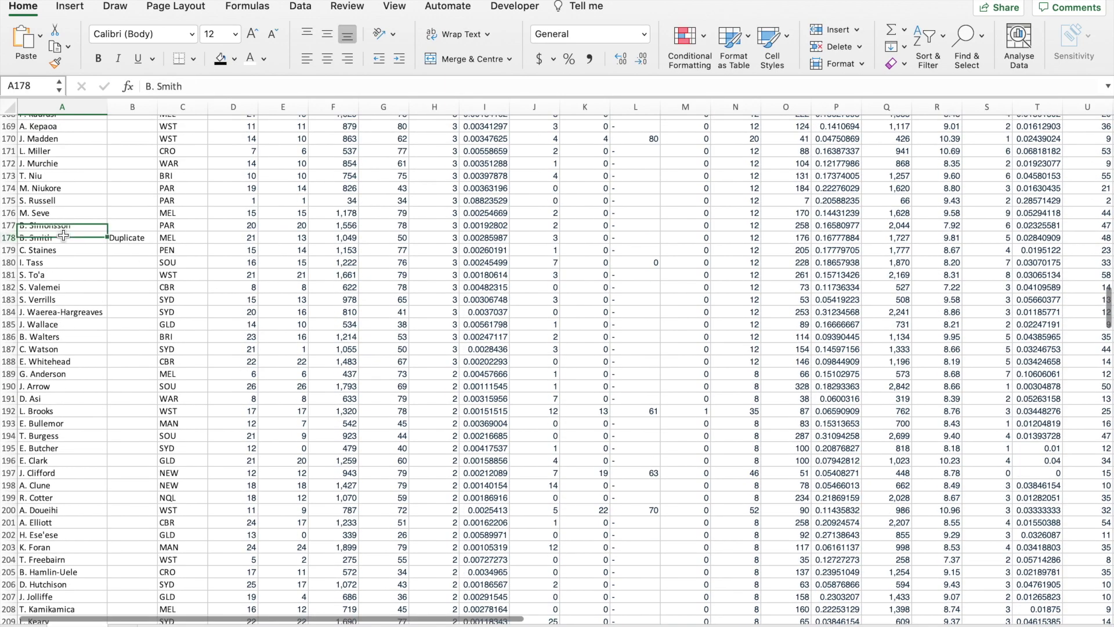
left_click(222, 87)
type("(MEL)")
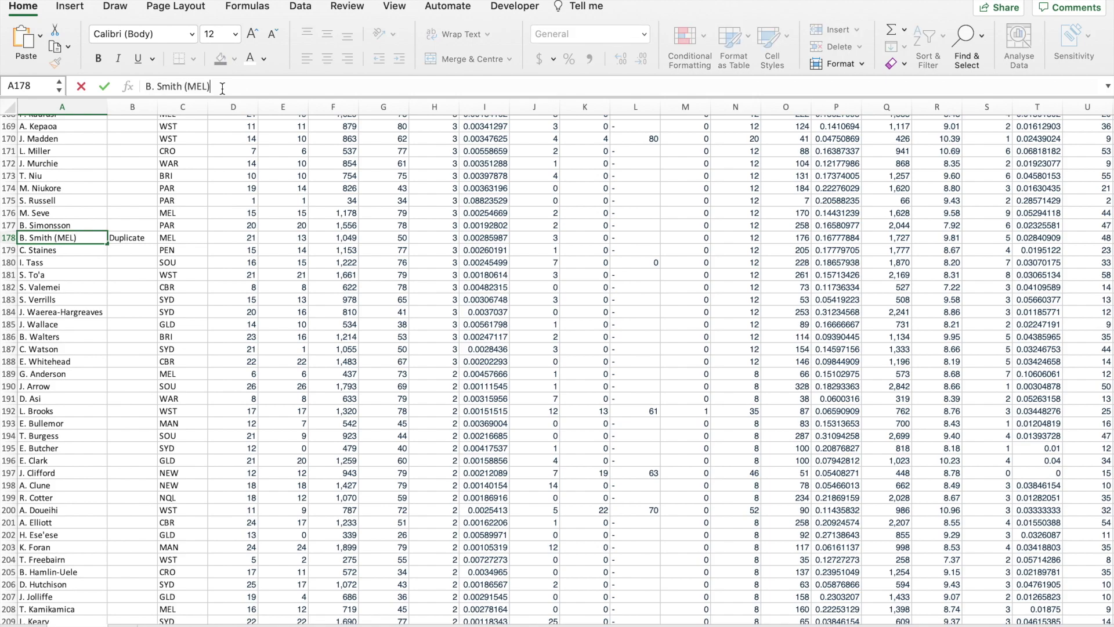
key("Return")
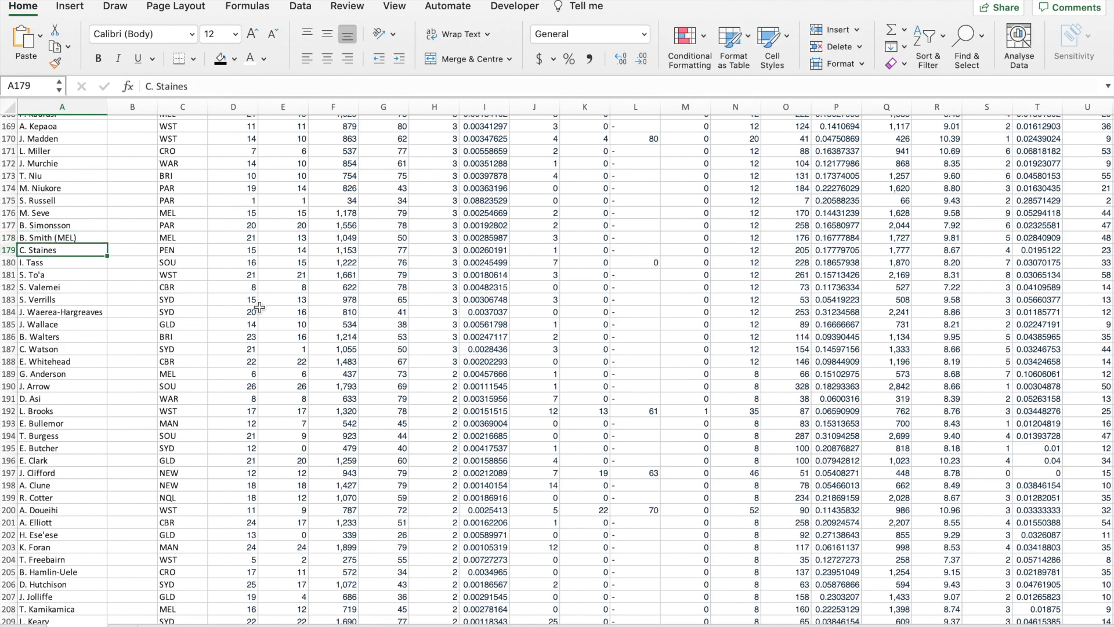
Step: Append the team code (NEW) to the first flagged duplicate player name, in A458
scroll(259, 306, "down", 10)
scroll(259, 307, "down", 20)
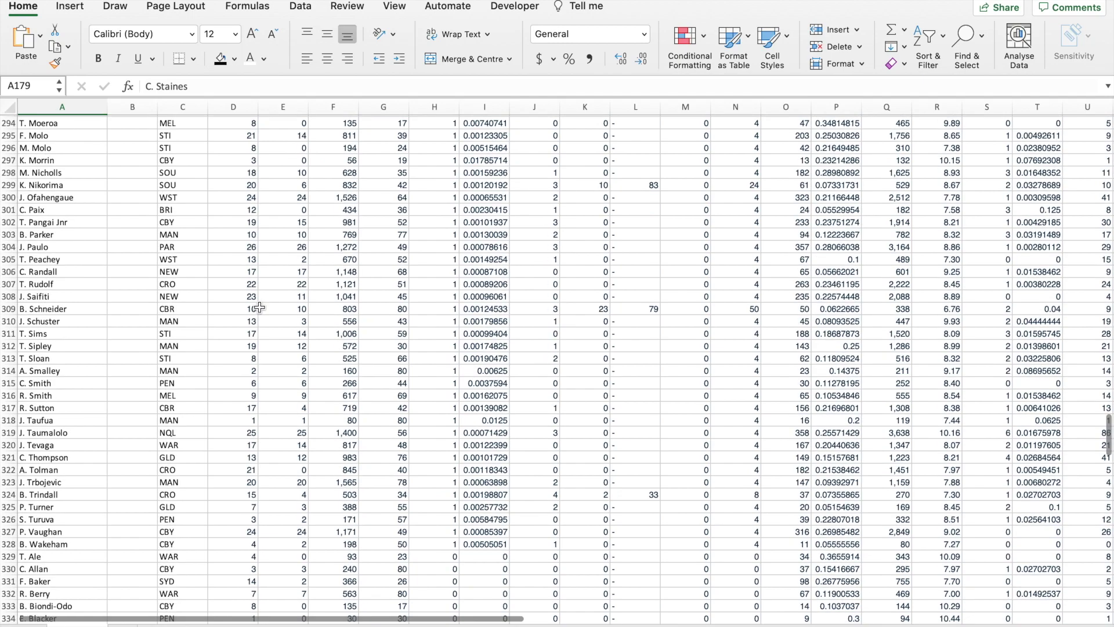
scroll(259, 307, "down", 18)
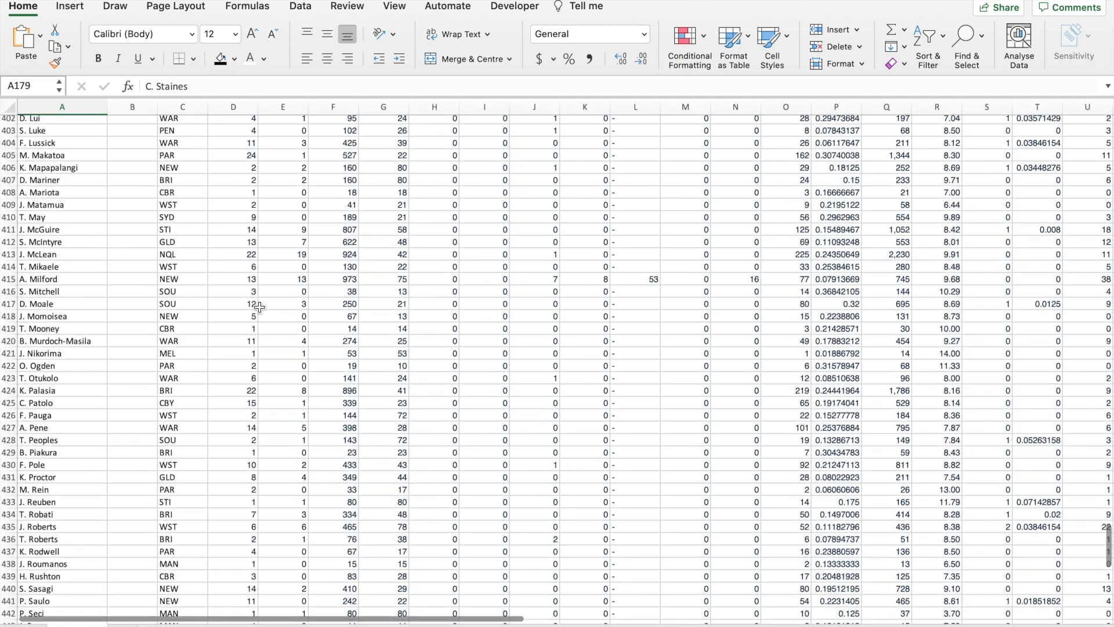
left_click(64, 410)
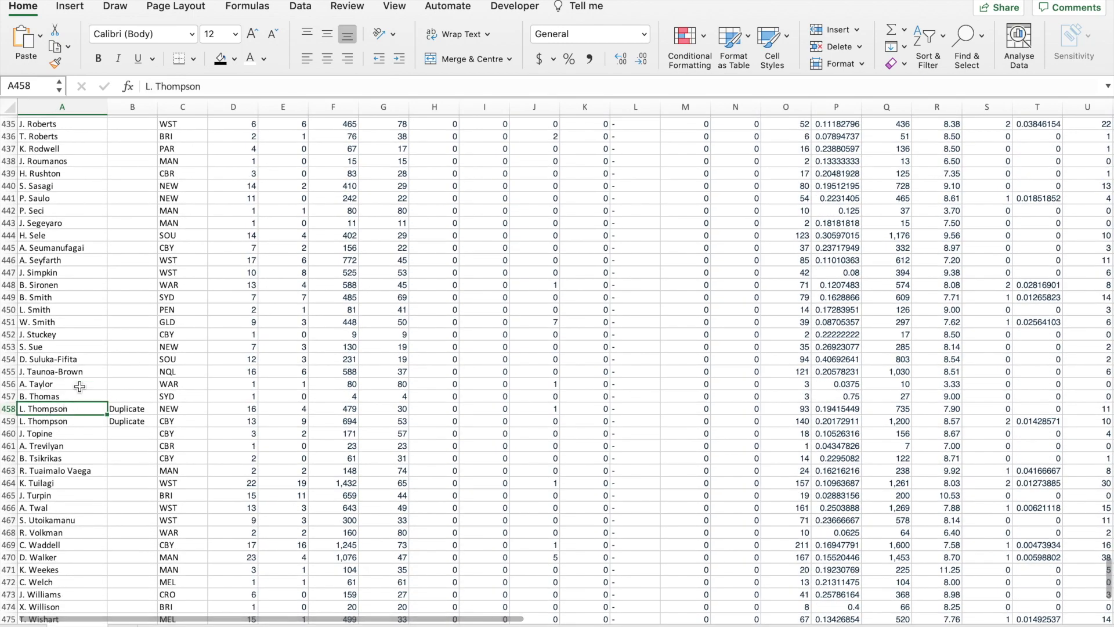
left_click(220, 87)
type("(NEW)")
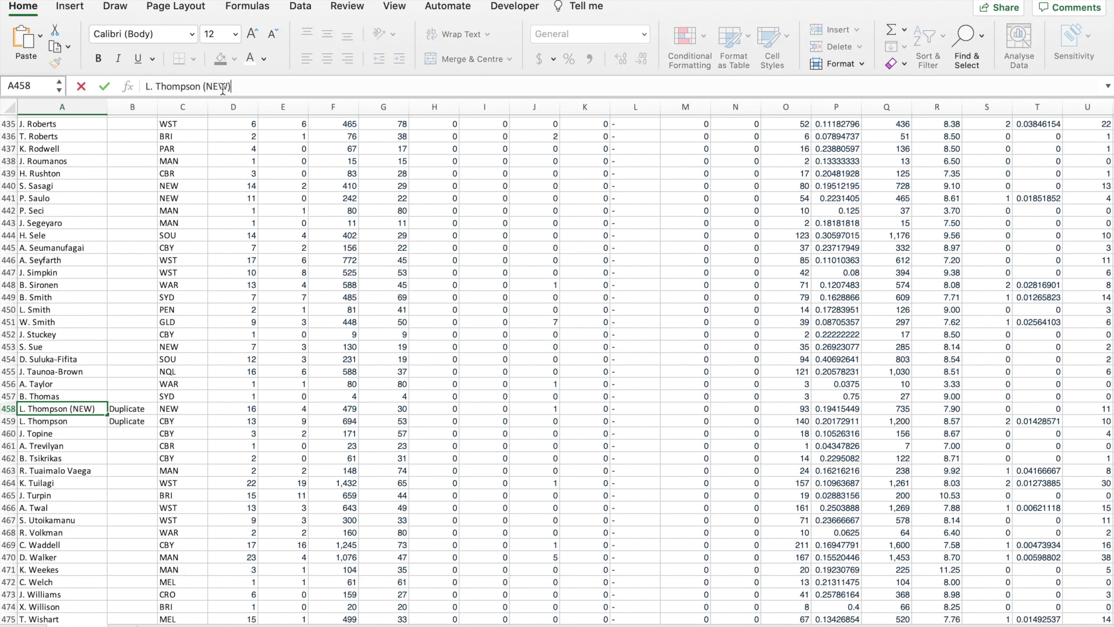
key("Return")
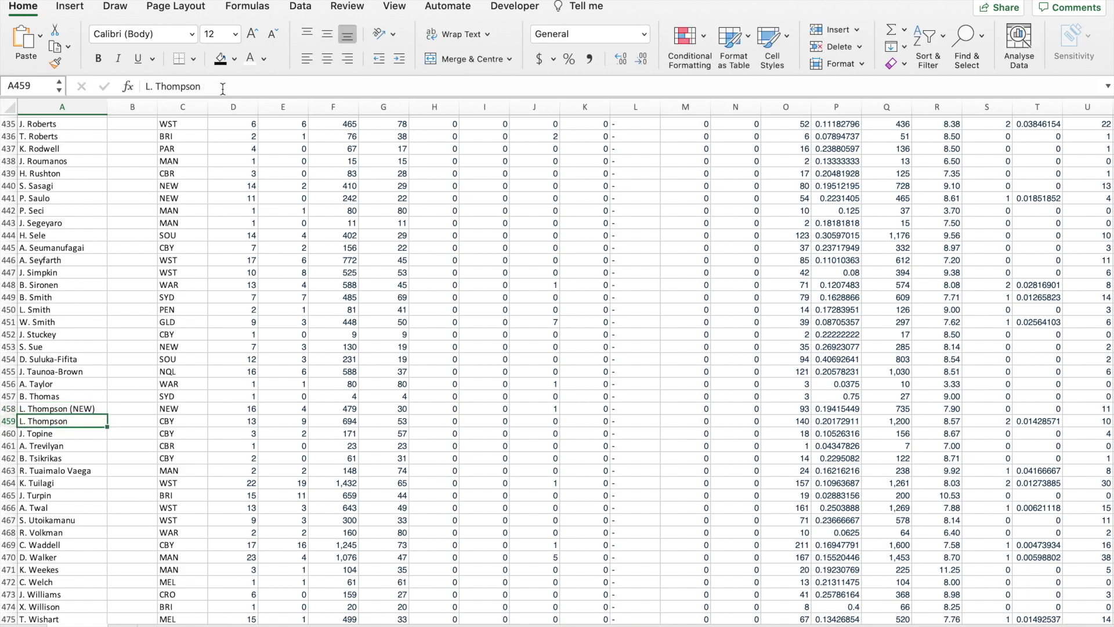
Step: Replace every cell in the sheet that contains only a hyphen with 0, matching entire cells only
scroll(261, 221, "down", 5)
scroll(264, 223, "up", 20)
scroll(264, 222, "up", 20)
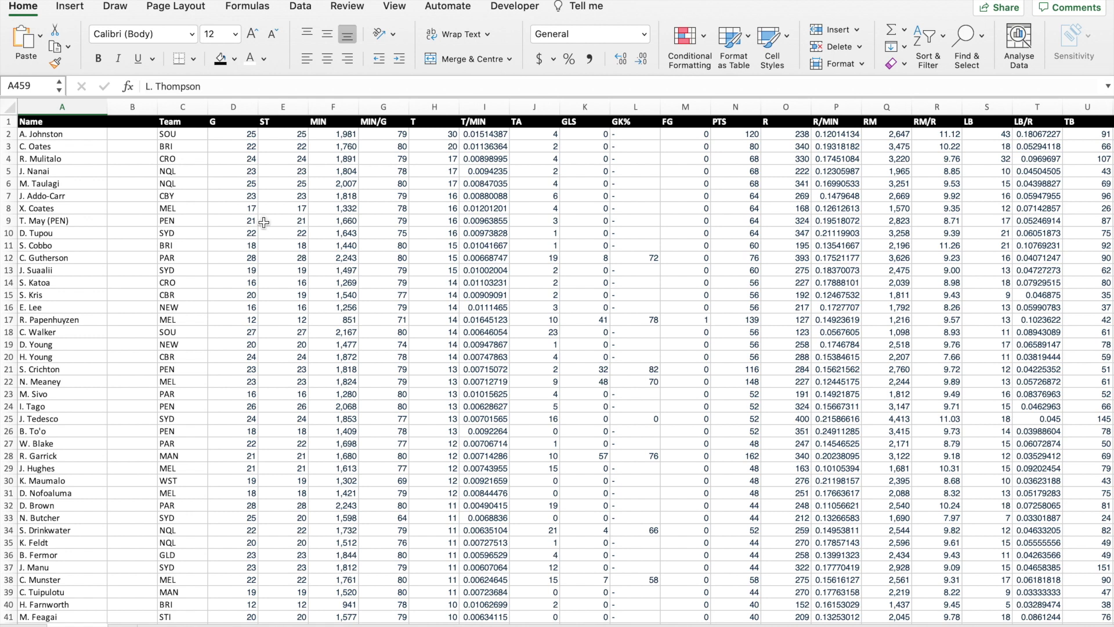
left_click(624, 136)
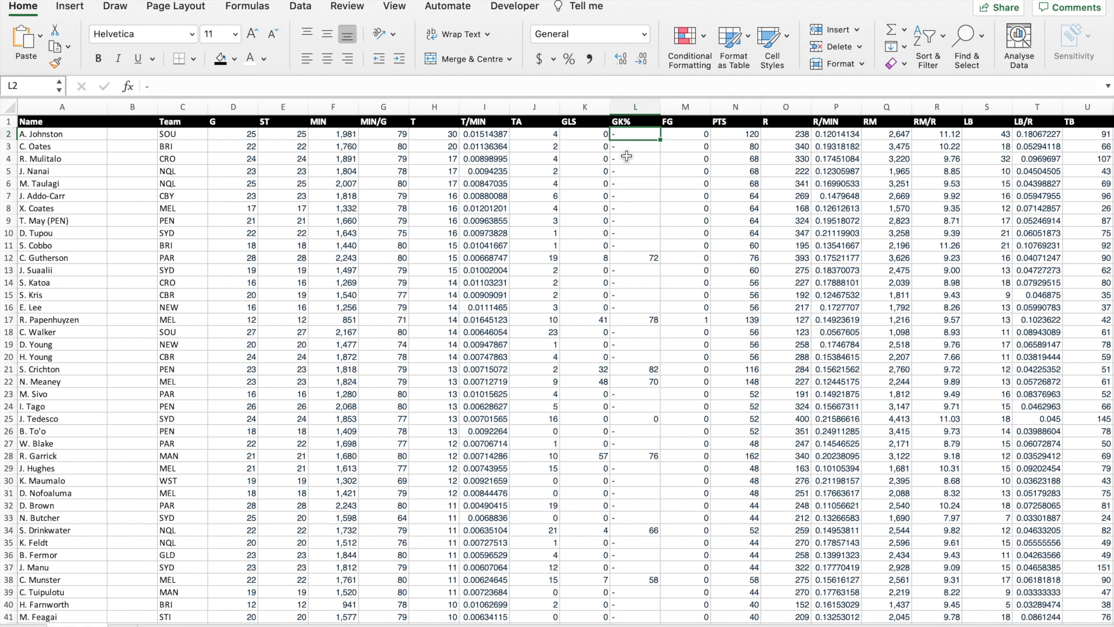
key("ctrl+h")
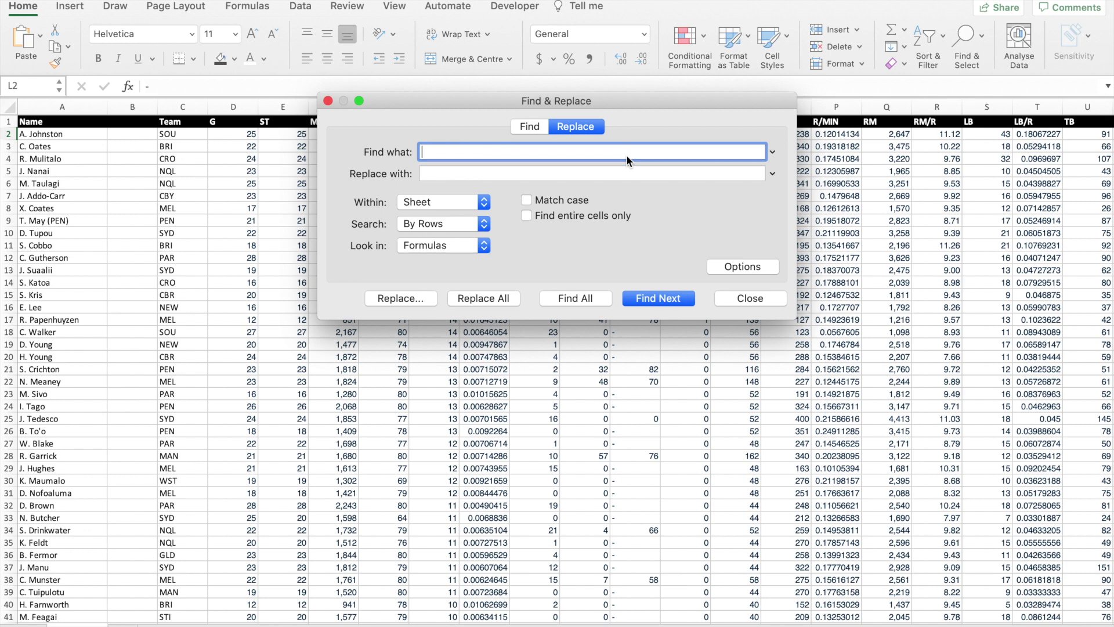
left_click_drag(614, 103, 607, 294)
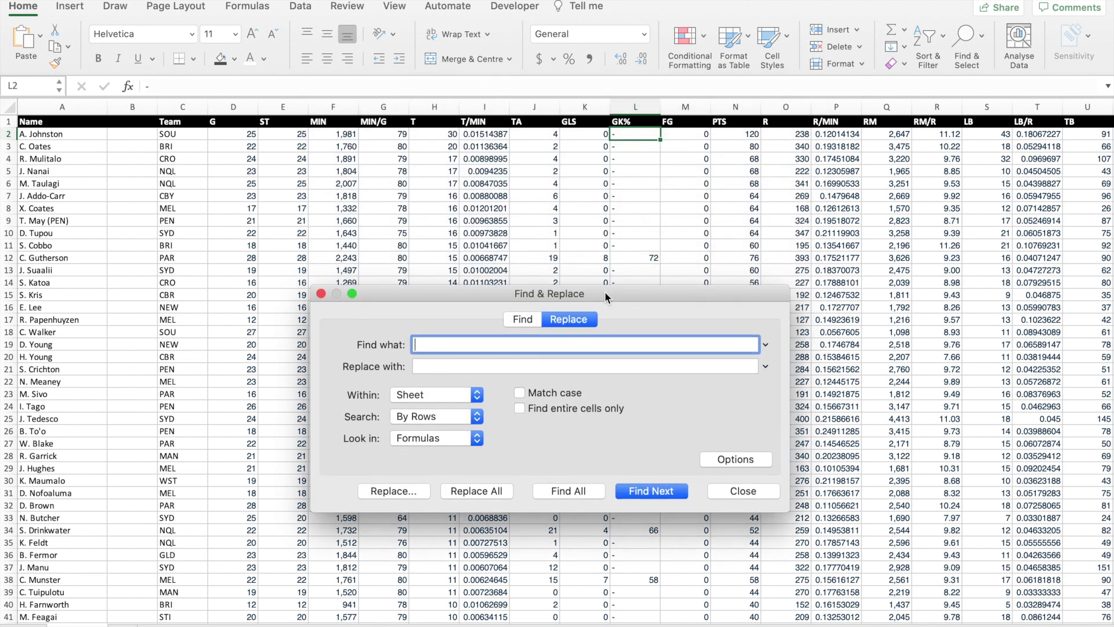
type("-")
left_click(501, 368)
type("0")
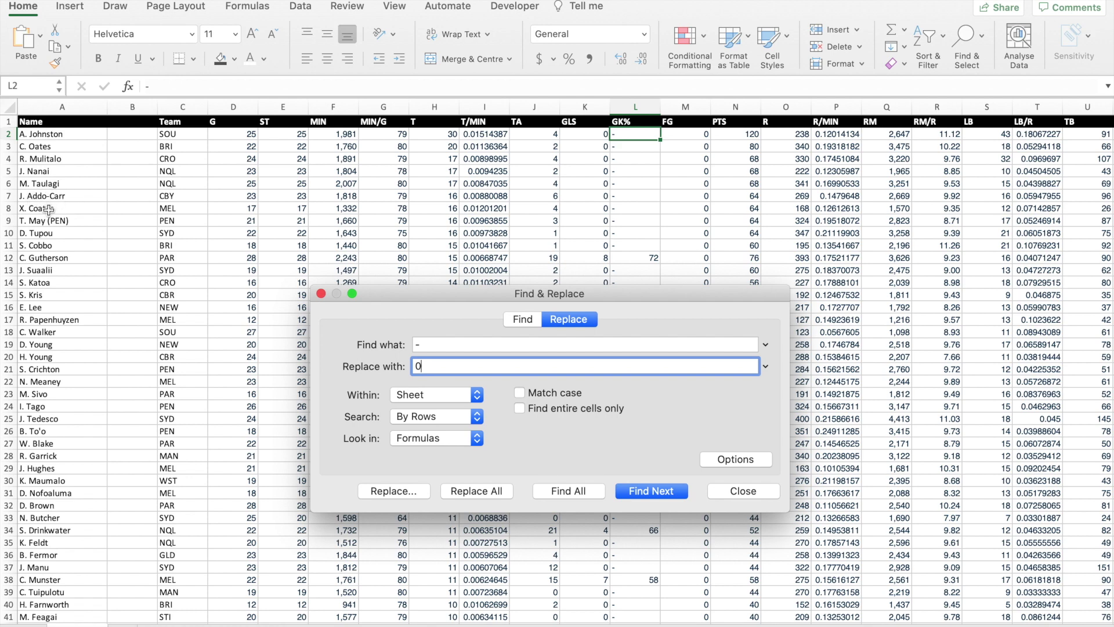
left_click(520, 408)
left_click(472, 490)
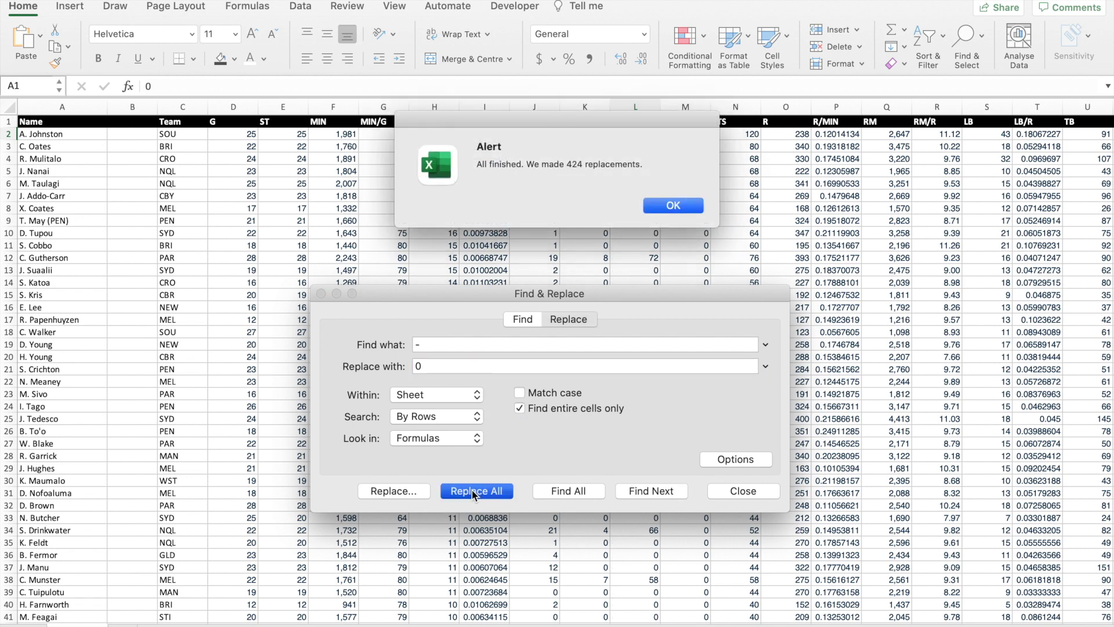
left_click(679, 203)
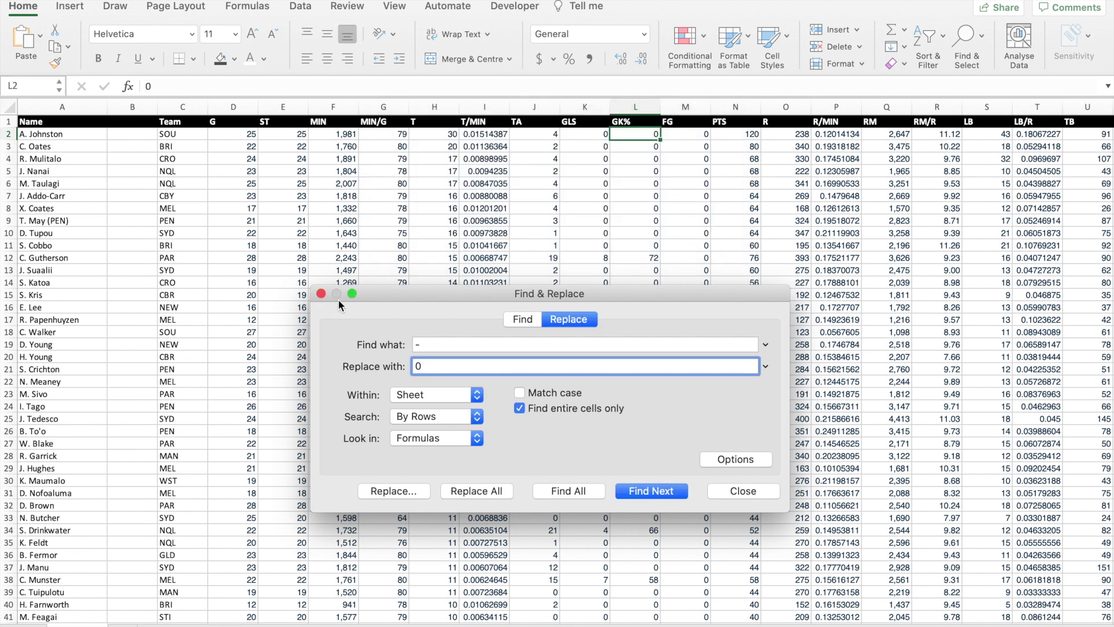
left_click(324, 291)
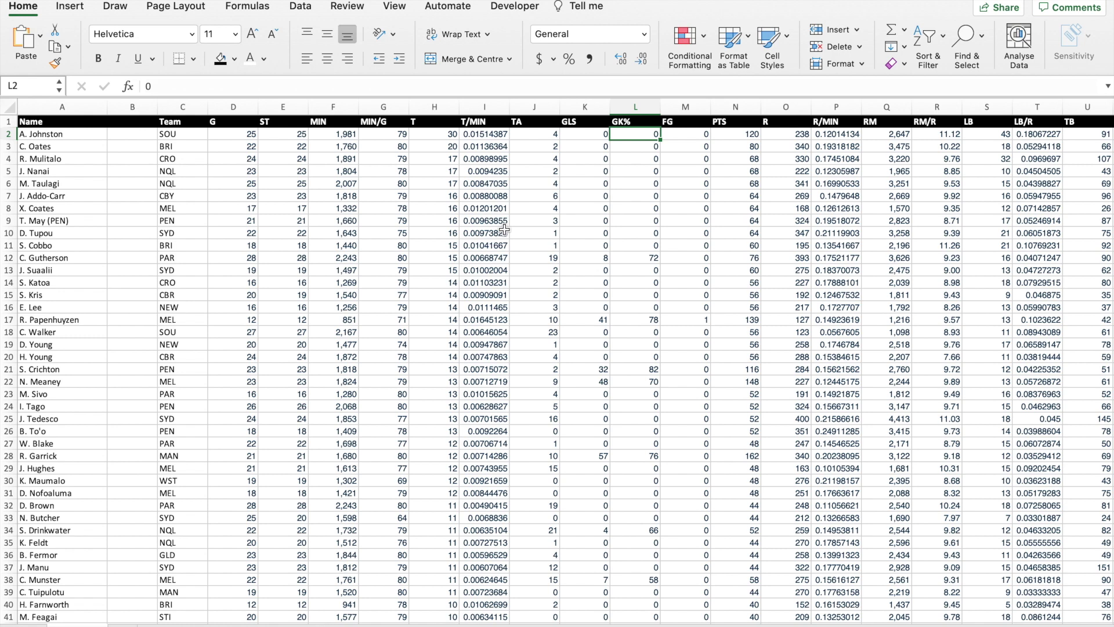
Step: Format the T/MIN column (I) as a percentage with two decimal places
left_click(485, 122)
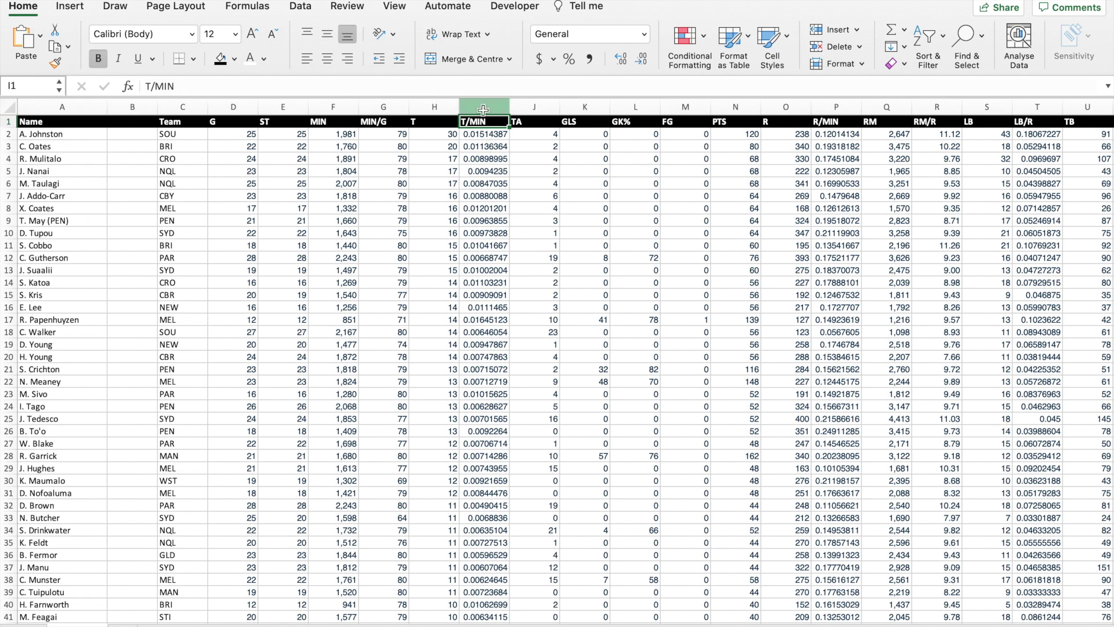
left_click(484, 108)
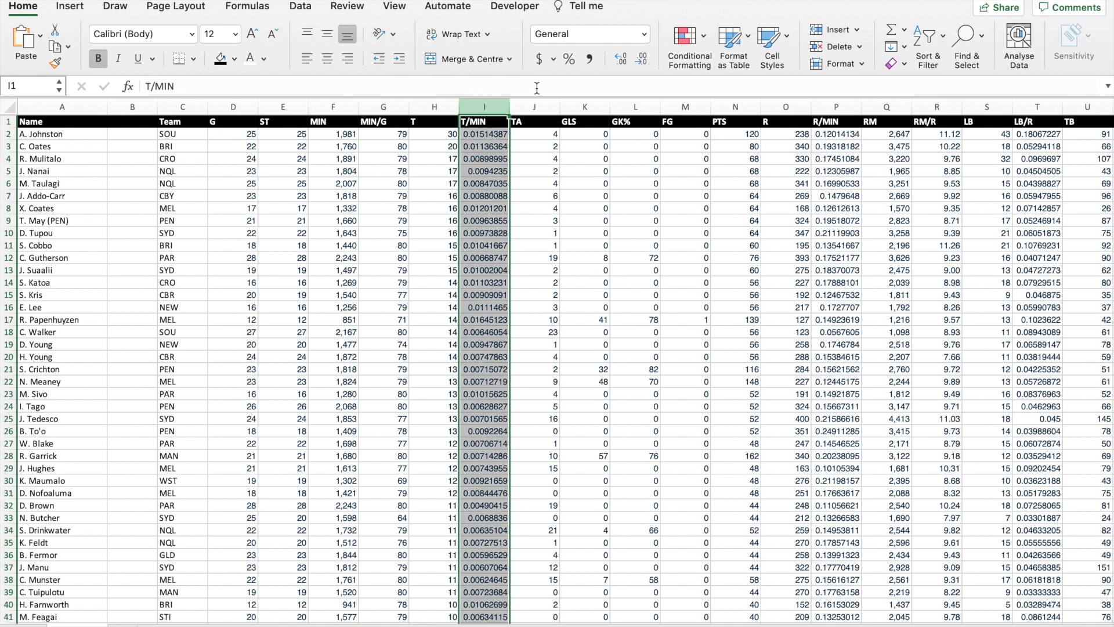
left_click(569, 60)
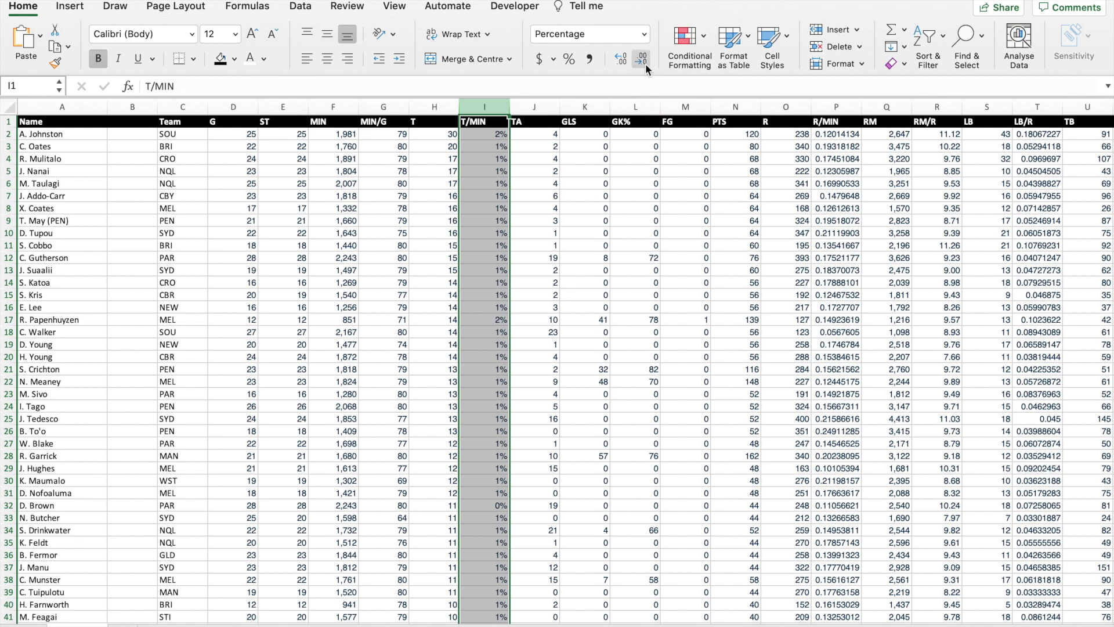
left_click(625, 62)
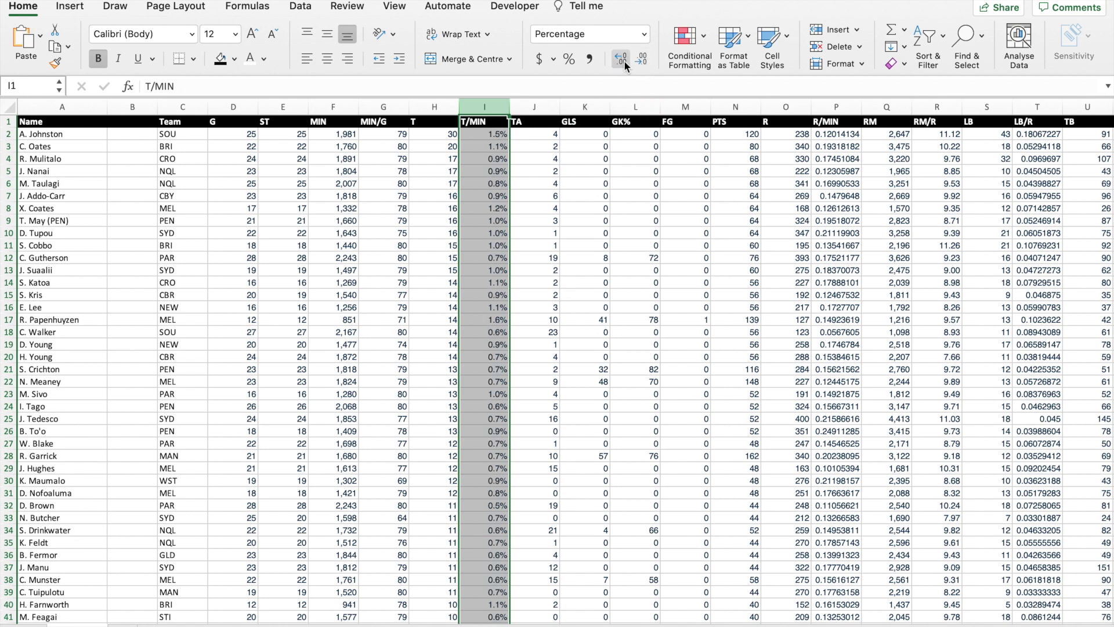
left_click(624, 62)
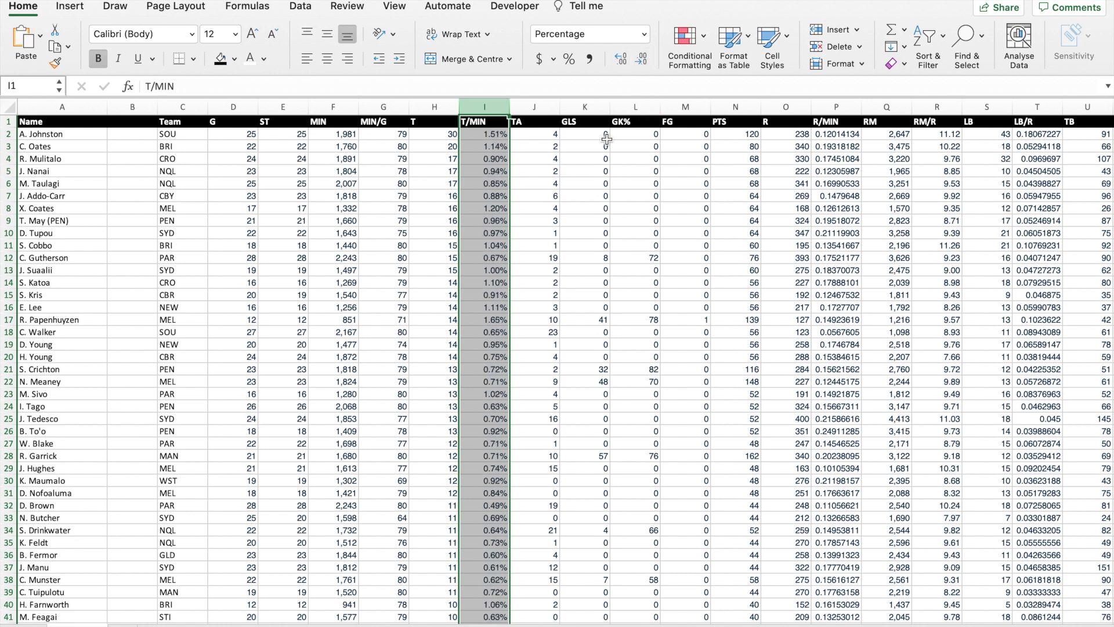
left_click(581, 306)
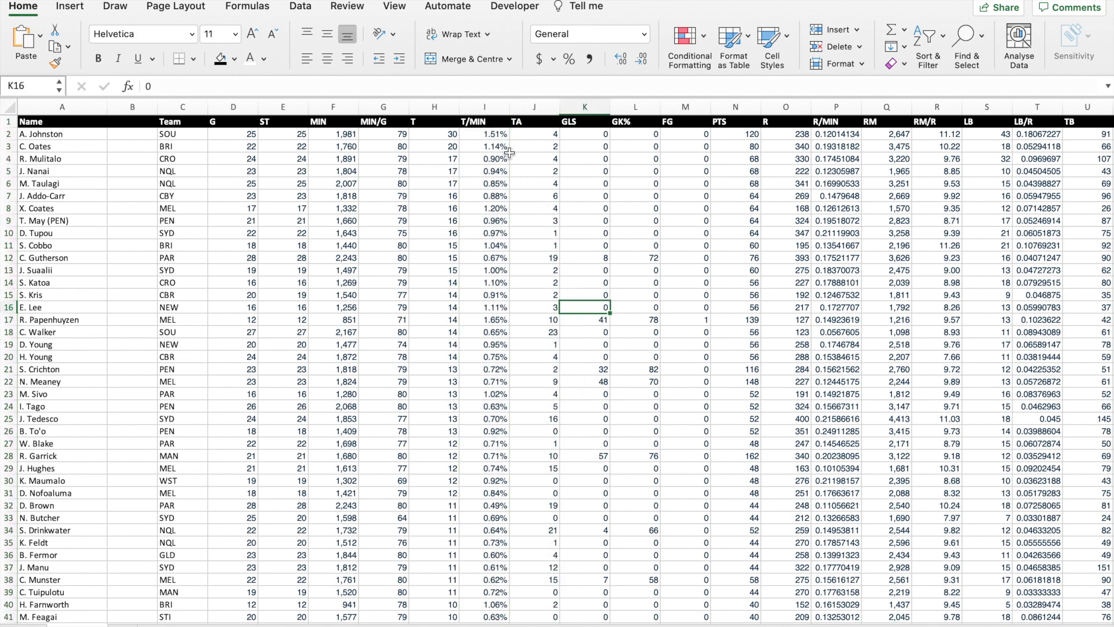
Step: Examine the T/MIN percentages and their formulas at the start and further down column I, including I155 and I156
left_click(497, 135)
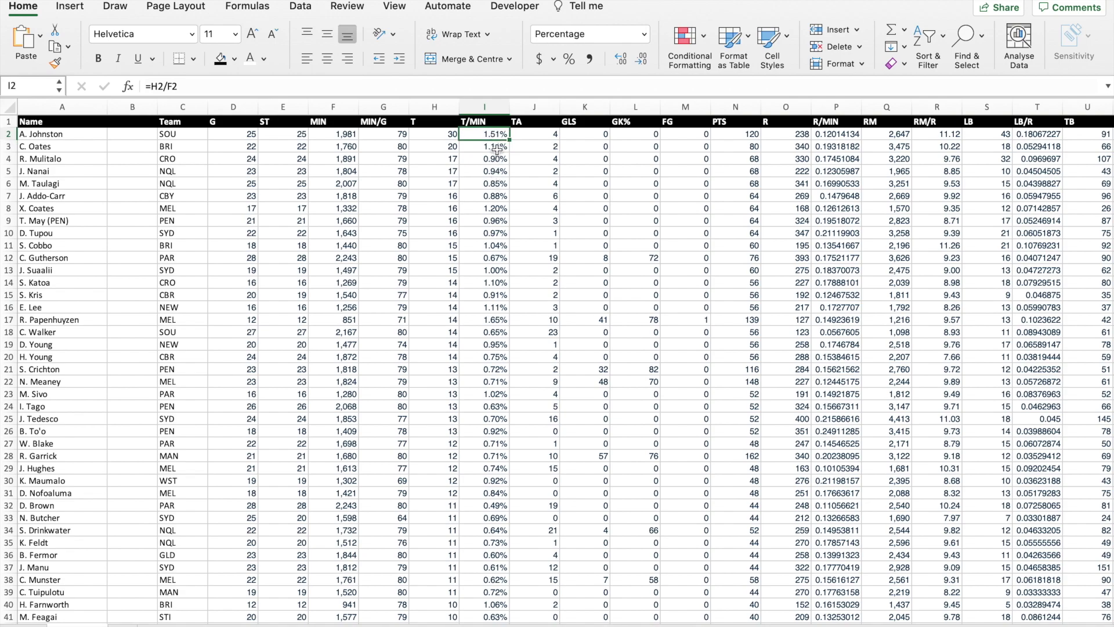
scroll(542, 449, "down", 20)
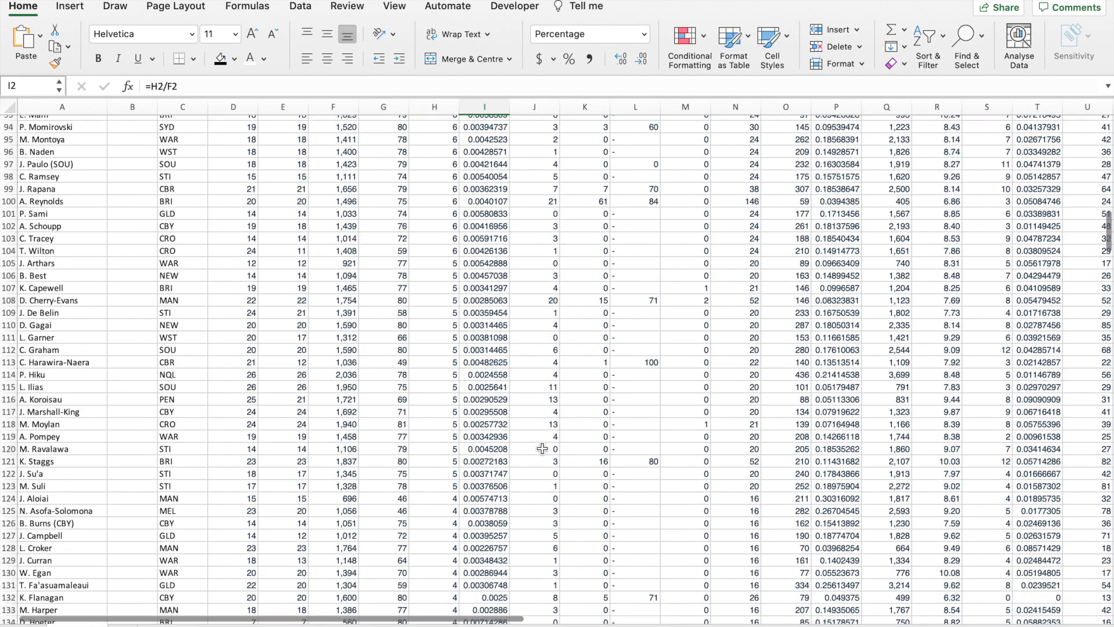
scroll(542, 448, "down", 8)
scroll(542, 449, "down", 5)
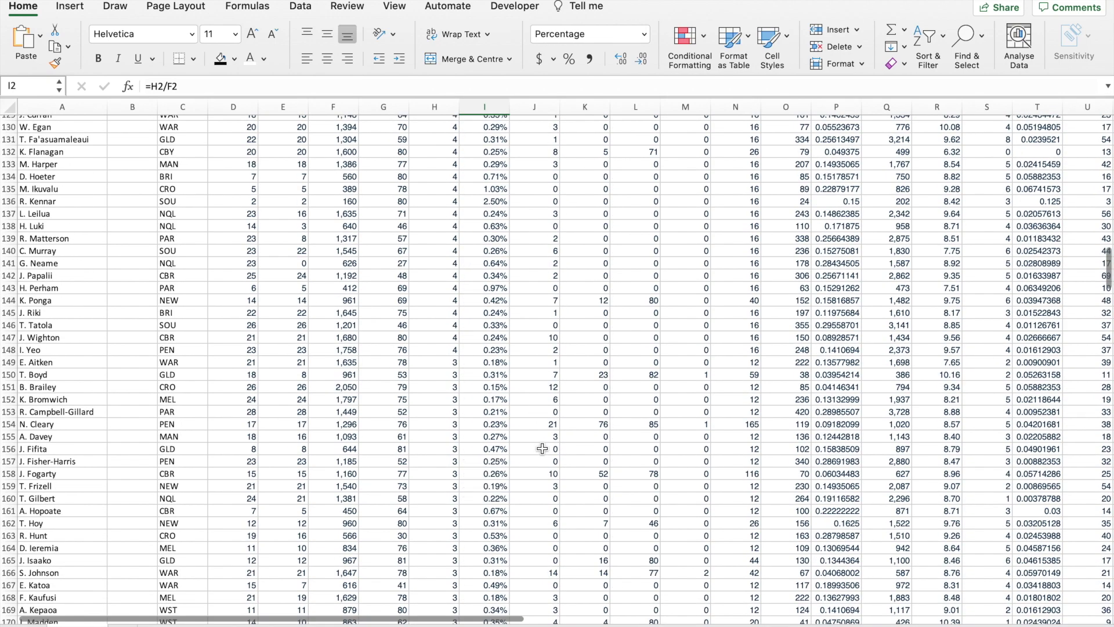
left_click(500, 437)
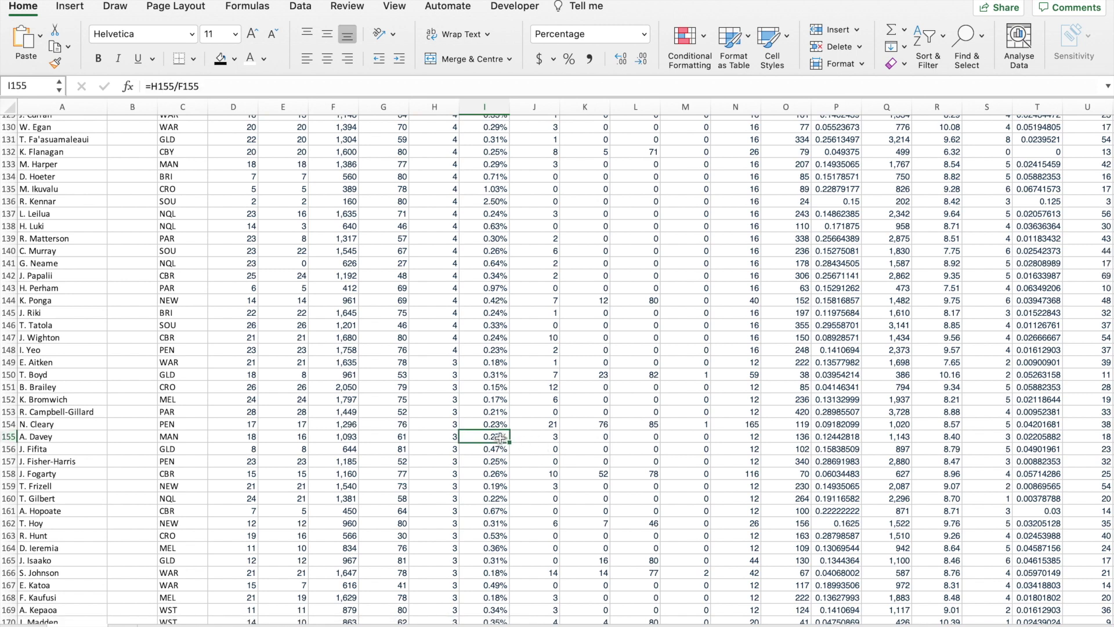
left_click(496, 450)
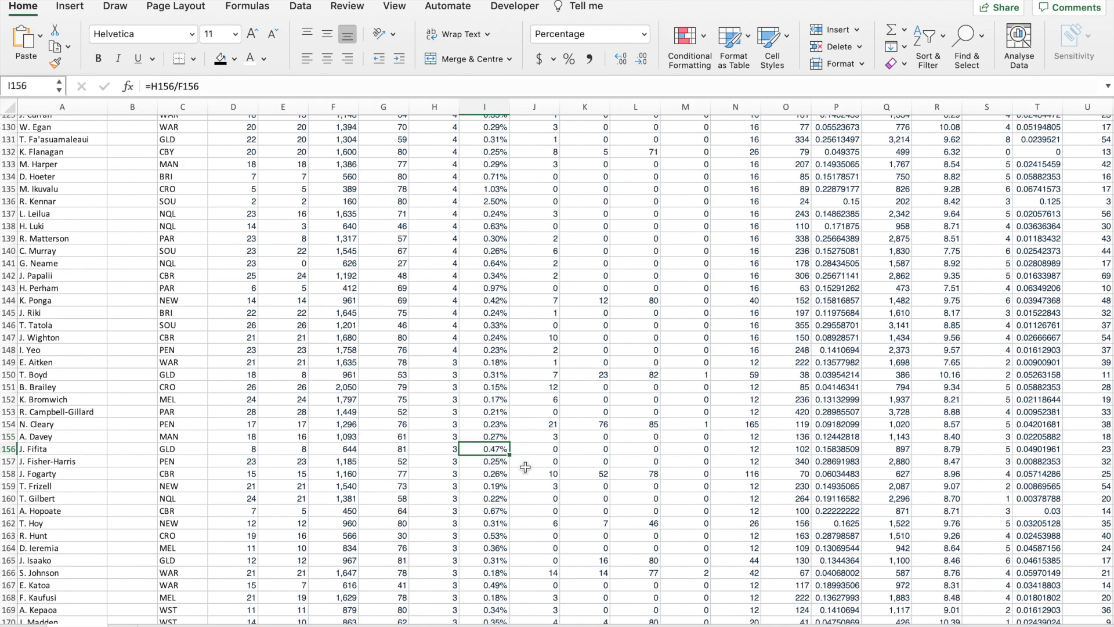
scroll(525, 467, "up", 20)
Step: Format the R/MIN column (P) as a percentage with two decimal places
scroll(764, 362, "right", 1)
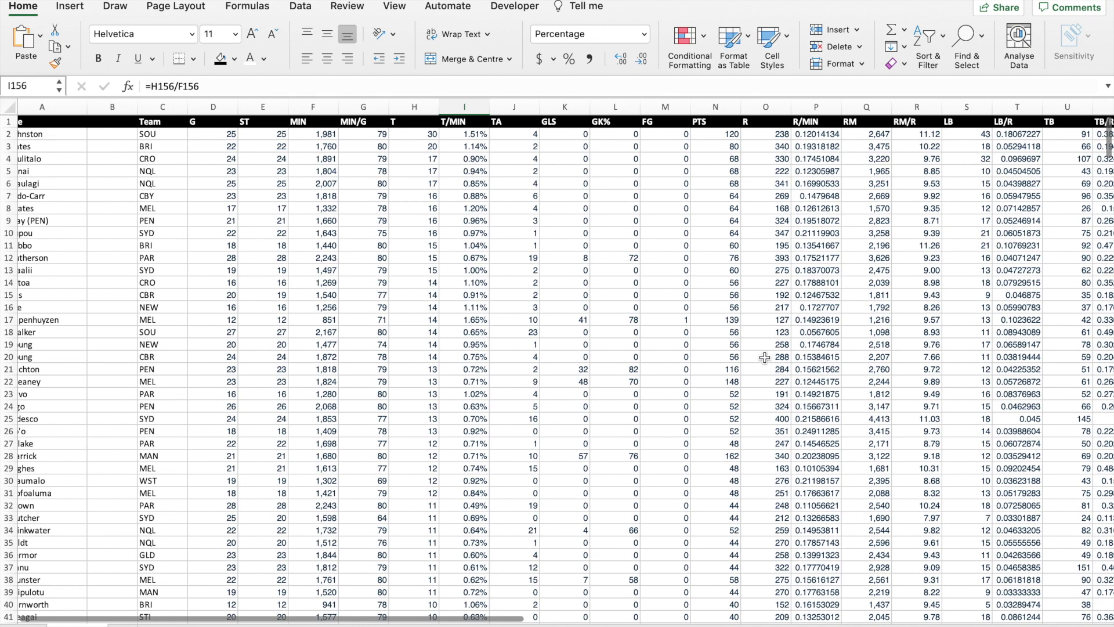
scroll(834, 174, "right", 1)
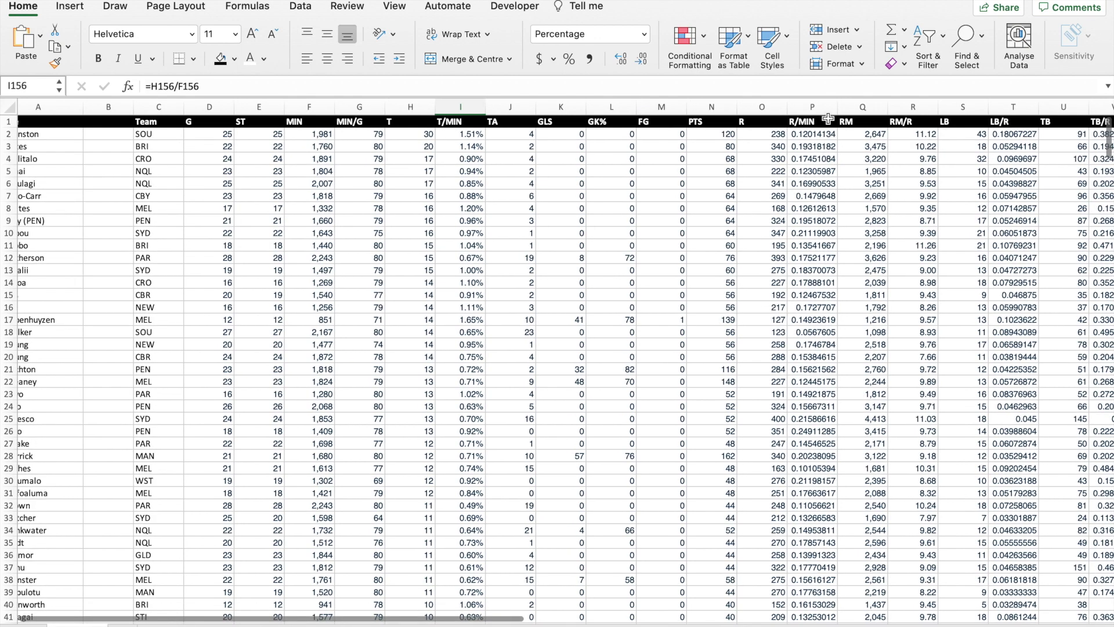
left_click(822, 109)
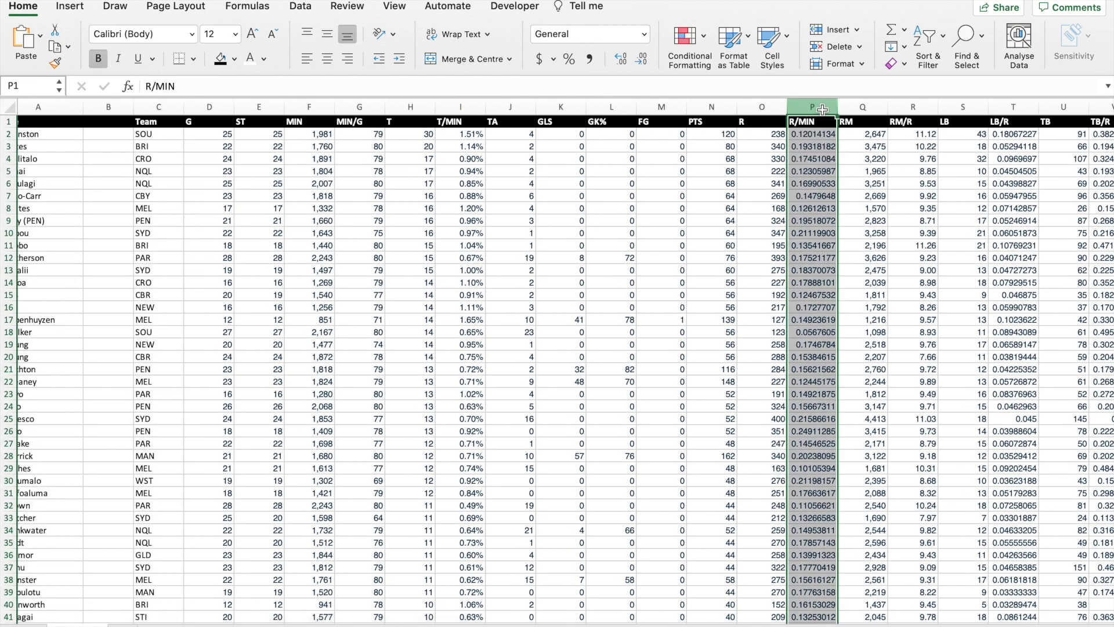
left_click(569, 58)
left_click(620, 59)
left_click(621, 58)
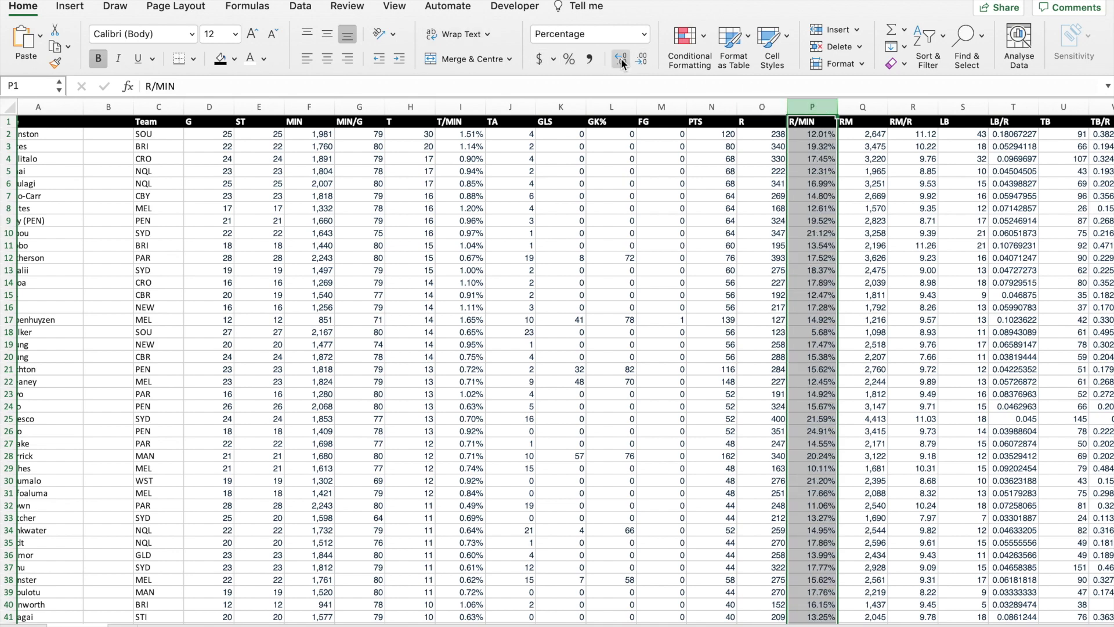
Step: Format the LB/R column (T) as a percentage with two decimal places
scroll(963, 269, "right", 2)
scroll(964, 268, "right", 3)
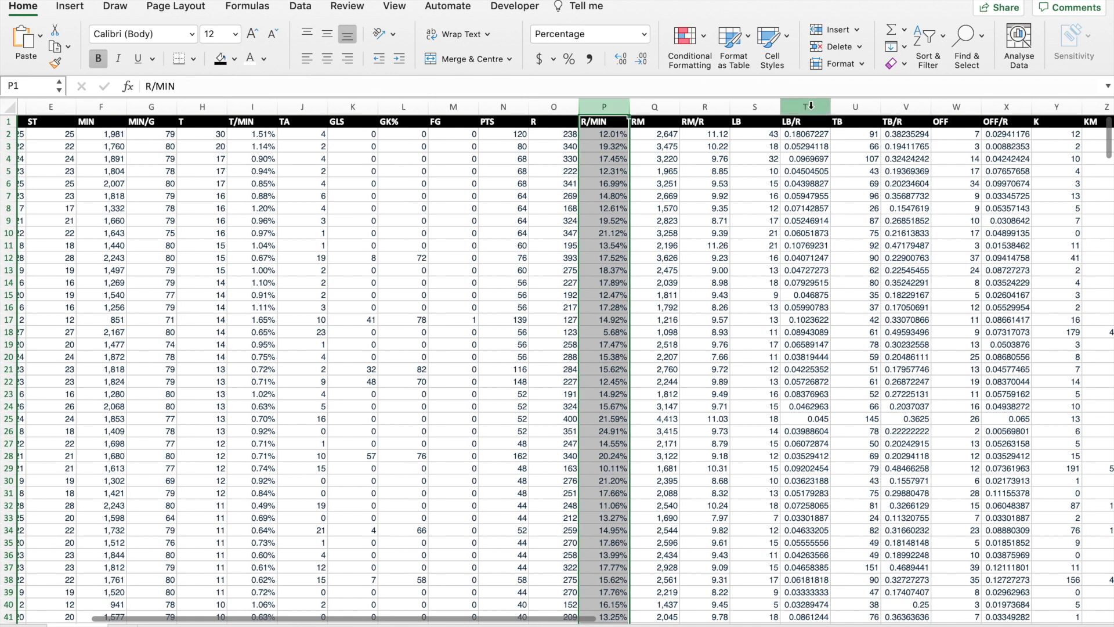
left_click(810, 107)
left_click(573, 61)
left_click(619, 59)
left_click(619, 59)
Step: Format the TB/R column (V) as a percentage with two decimal places
scroll(959, 156, "right", 1)
scroll(959, 155, "right", 1)
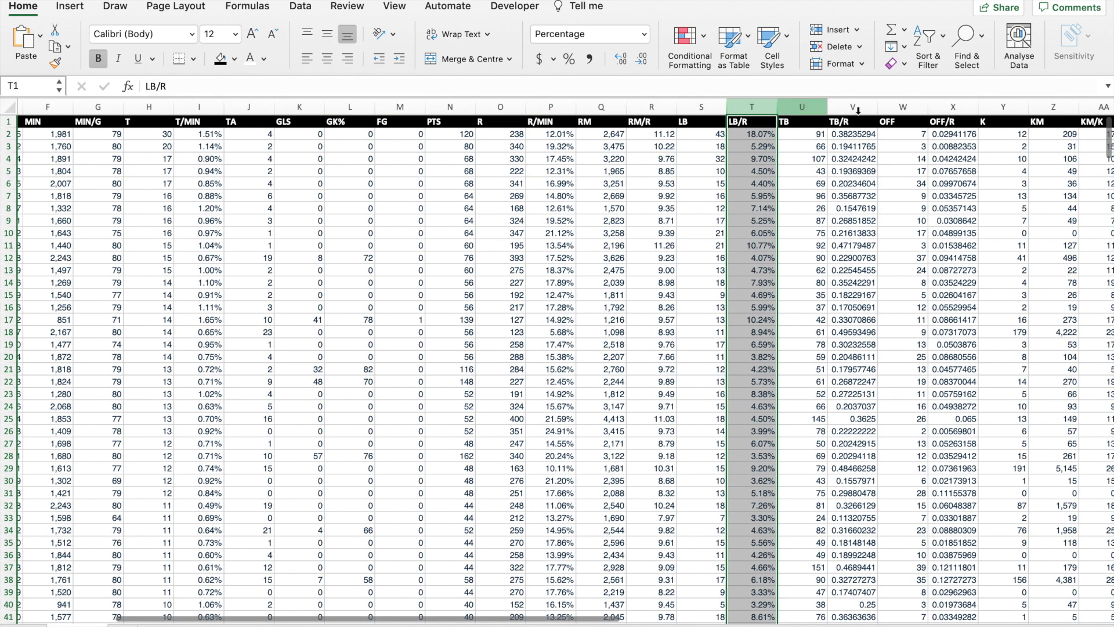
left_click(853, 106)
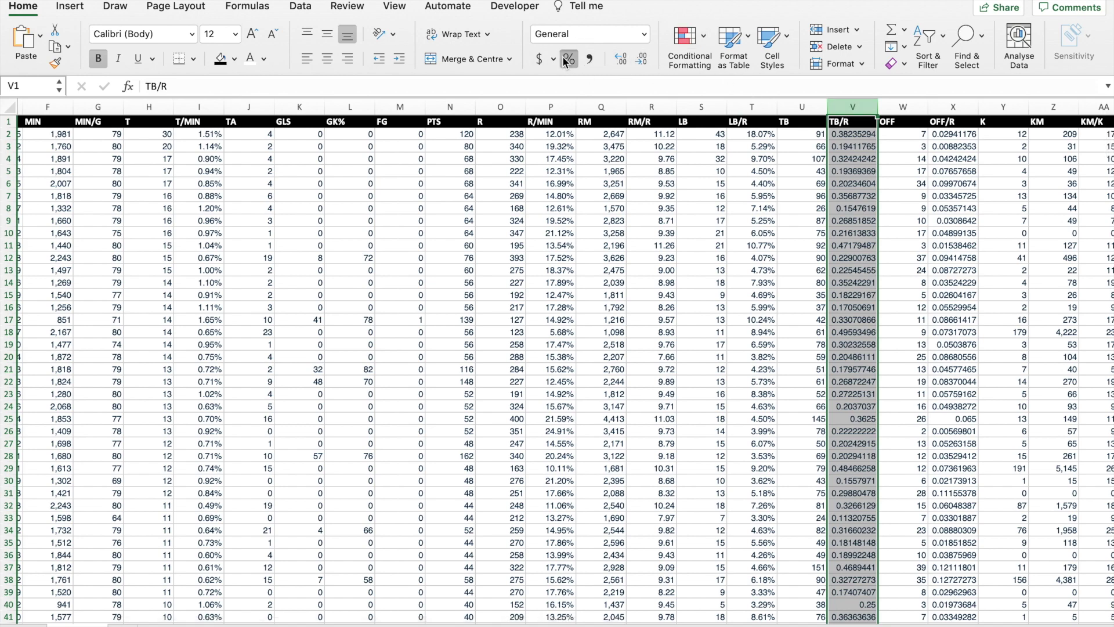
left_click(569, 59)
left_click(615, 58)
left_click(615, 58)
Step: Format the OFF/R column (X) as a percentage with two decimal places
scroll(842, 116, "right", 2)
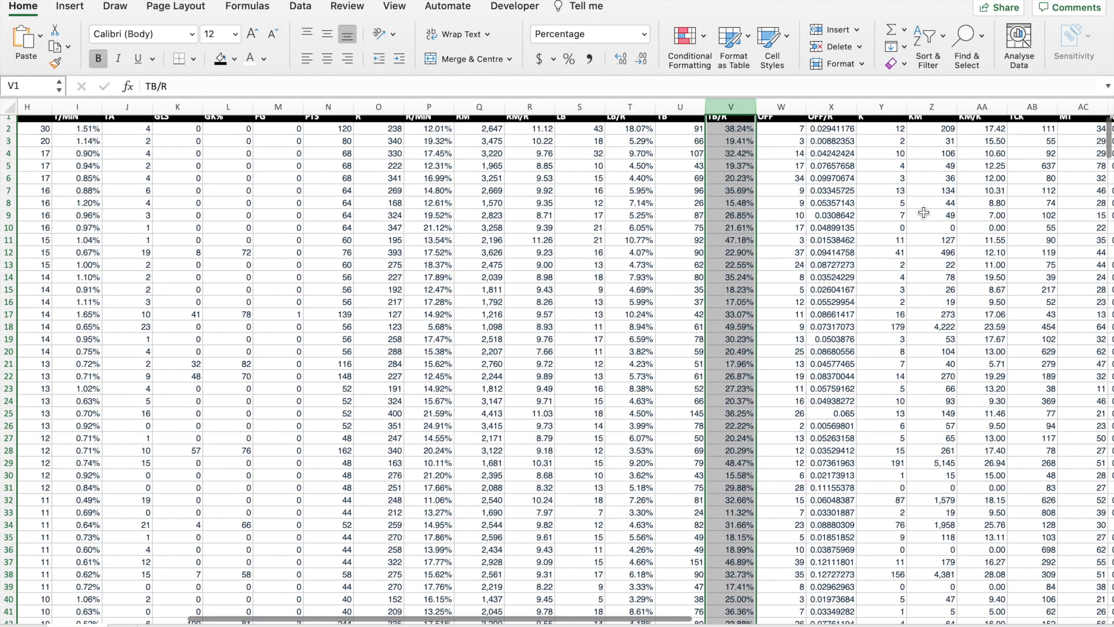
left_click(842, 115)
left_click(569, 58)
left_click(622, 57)
left_click(621, 57)
Step: Format the MT/TCK column (AD) as a percentage with two decimal places
scroll(859, 174, "right", 3)
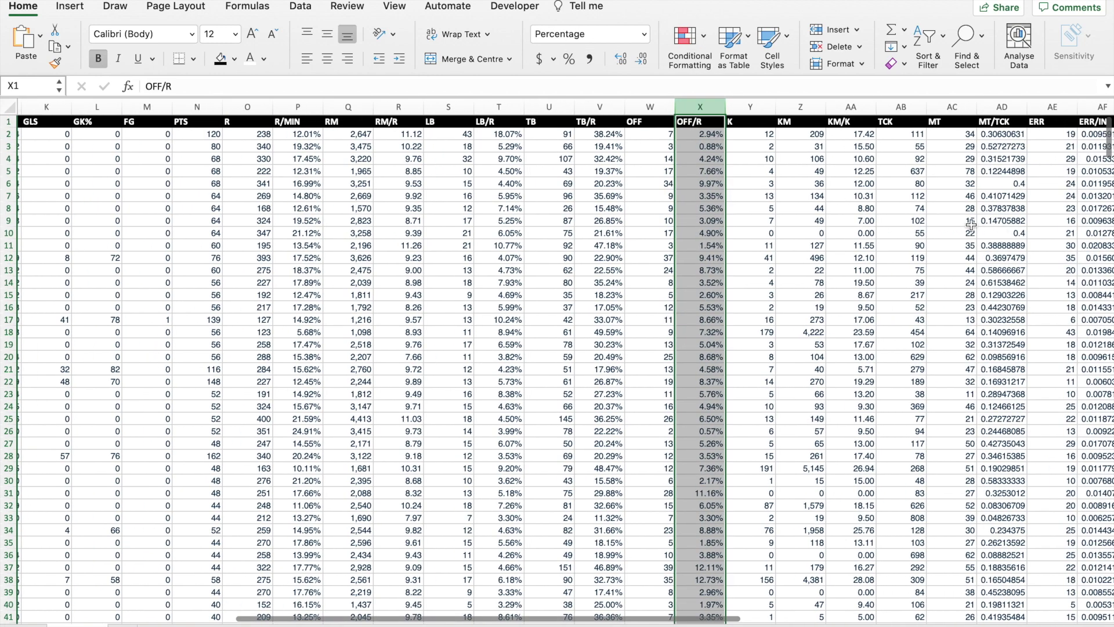
left_click(858, 107)
scroll(864, 106, "right", 3)
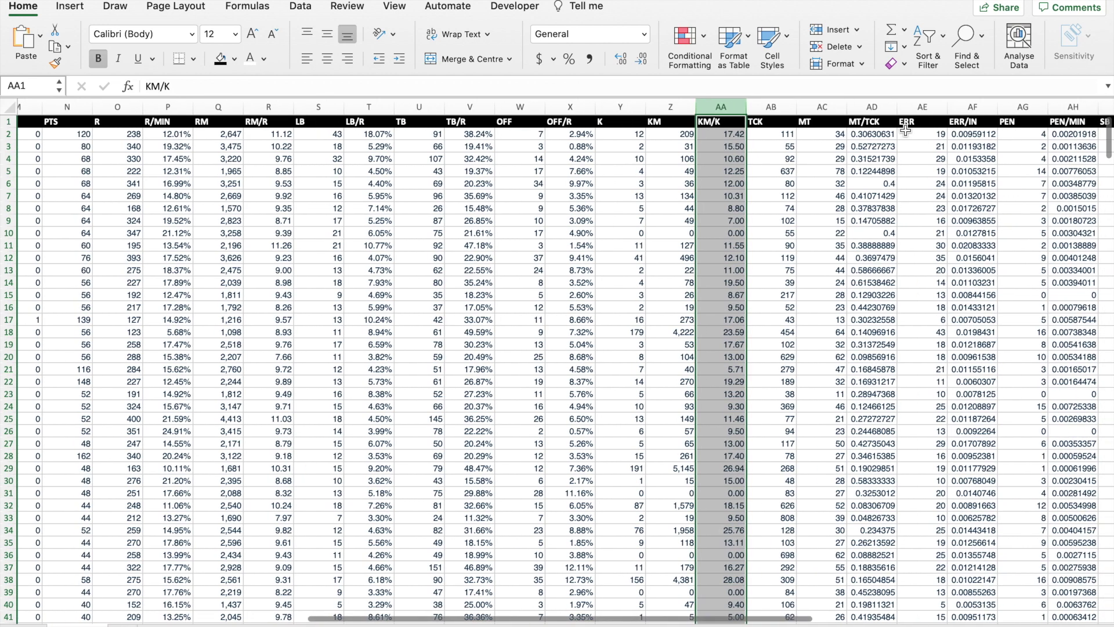
left_click(880, 106)
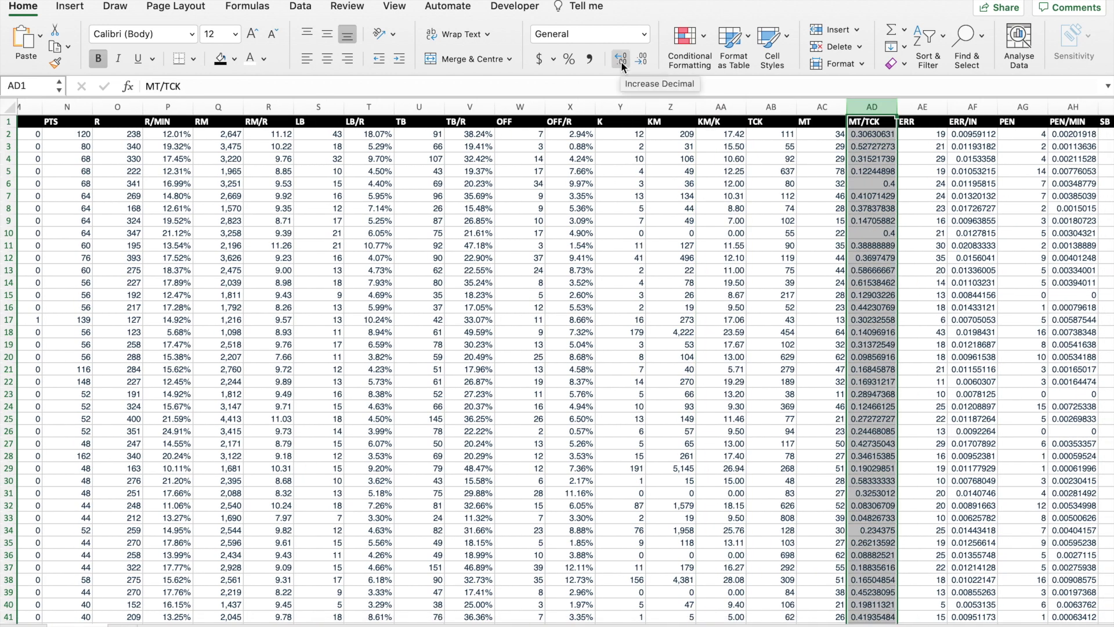
left_click(570, 59)
Step: Rename the ERR/IN header in cell AF1 to ERR/MIN
scroll(755, 348, "right", 3)
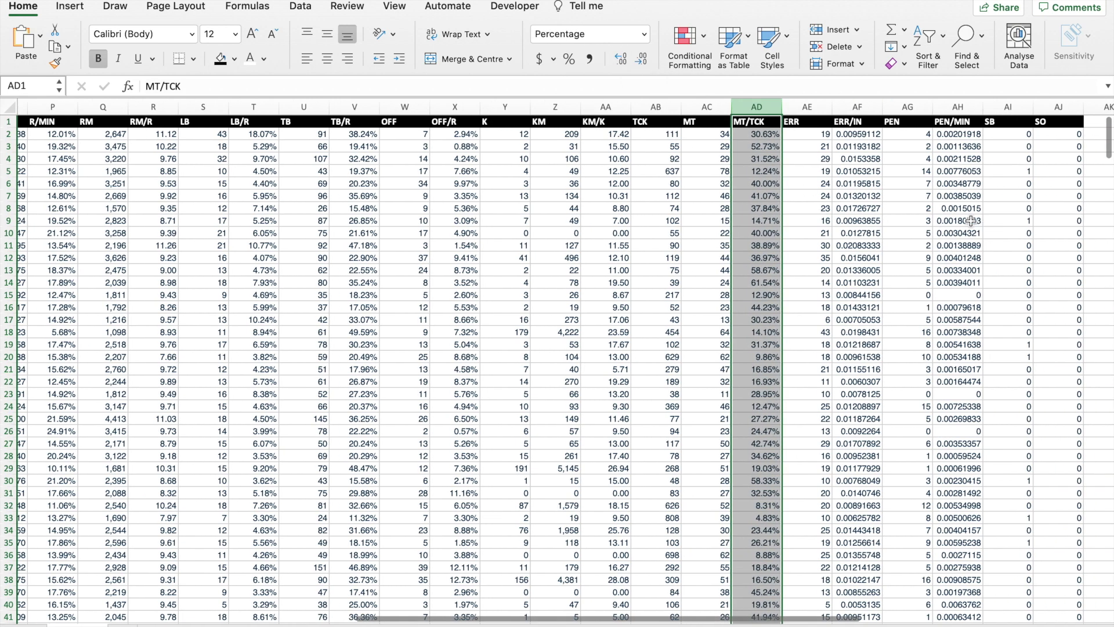
left_click(866, 110)
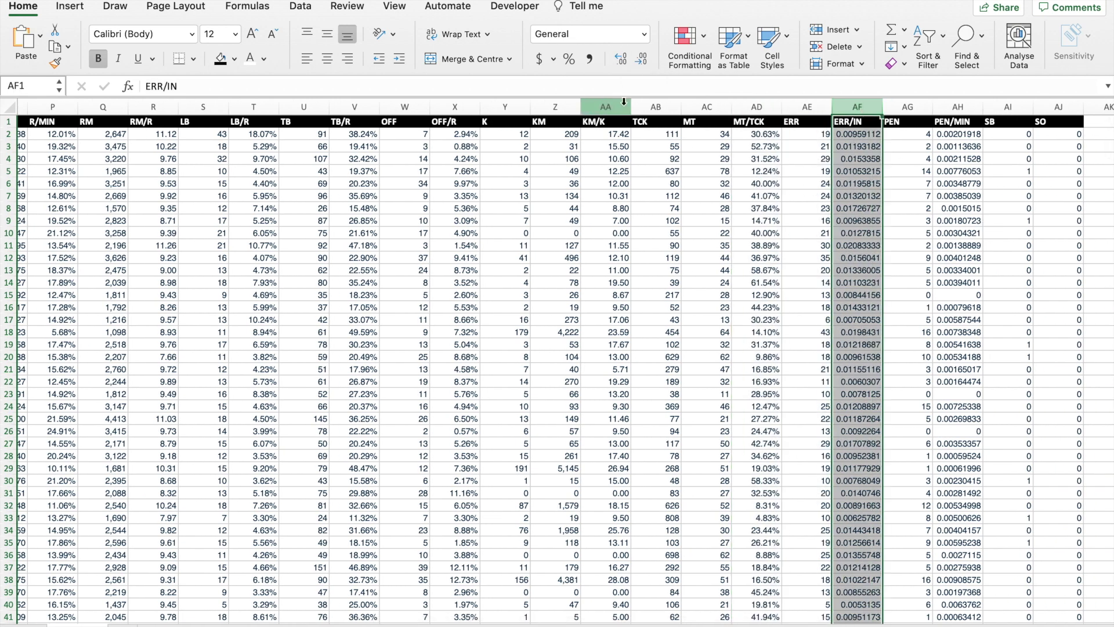
left_click(849, 118)
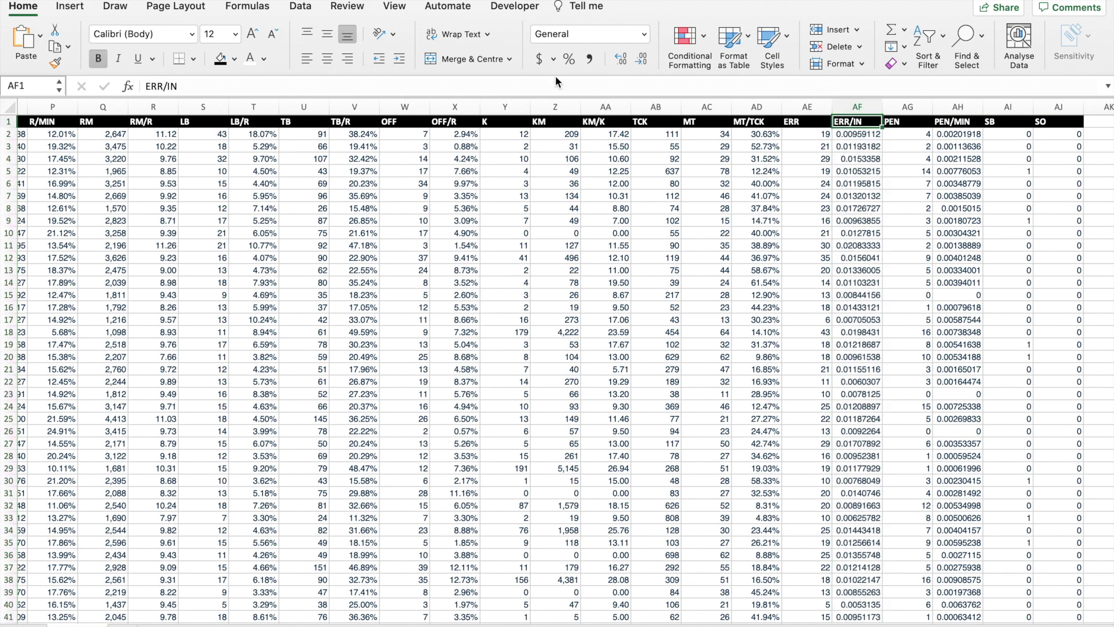
left_click(169, 86)
type("M")
key("Return")
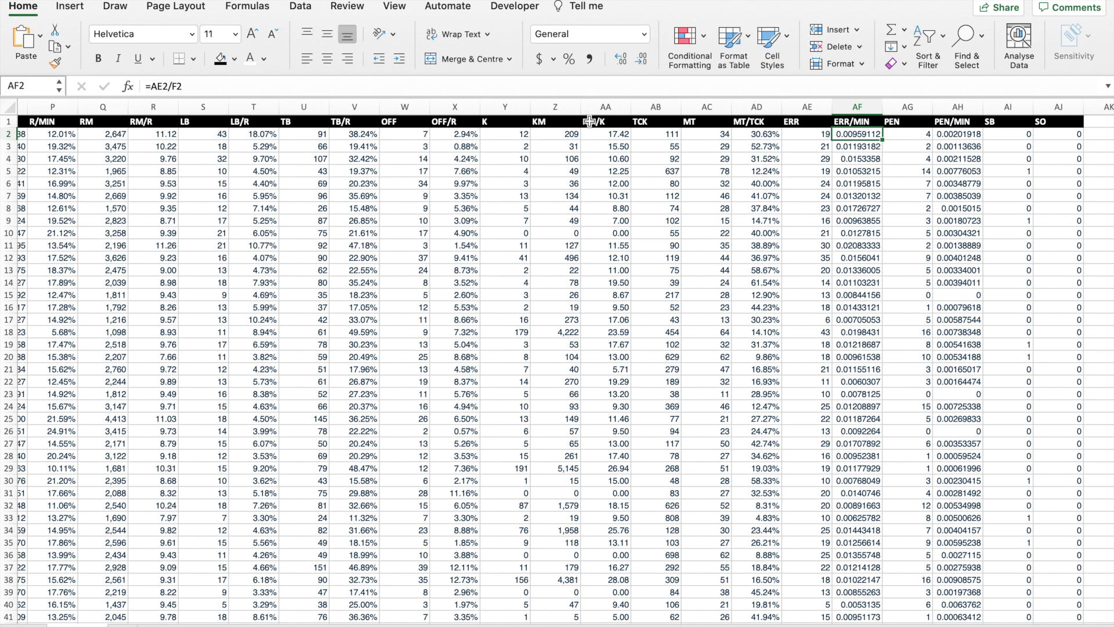
Step: Format the whole ERR/MIN column (AF) as a percentage with two decimal places
left_click(570, 60)
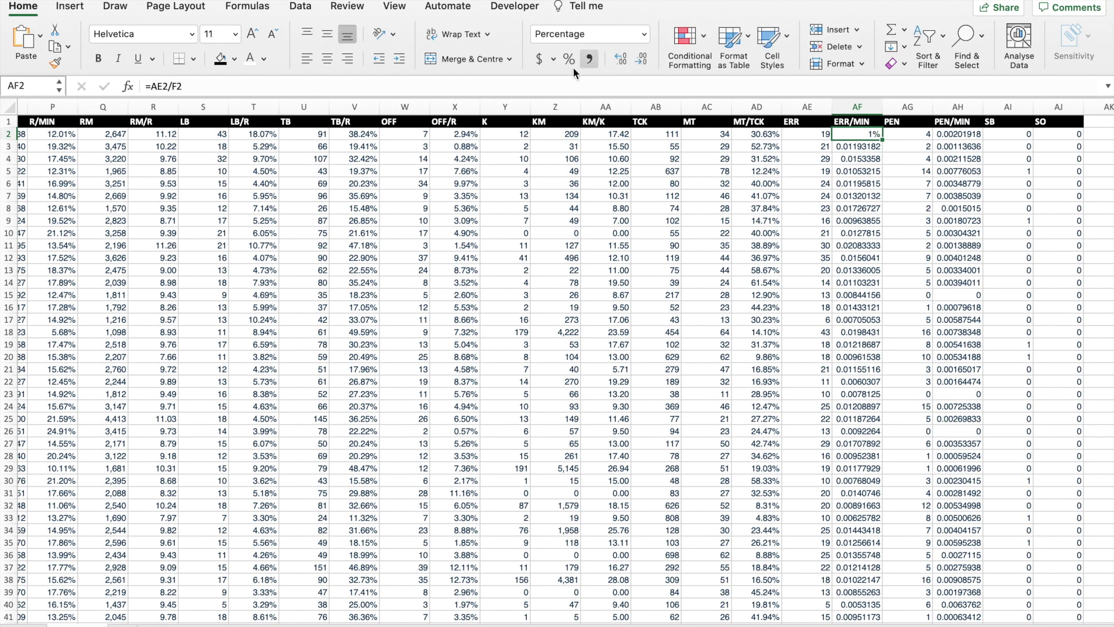
left_click(874, 163)
left_click(857, 107)
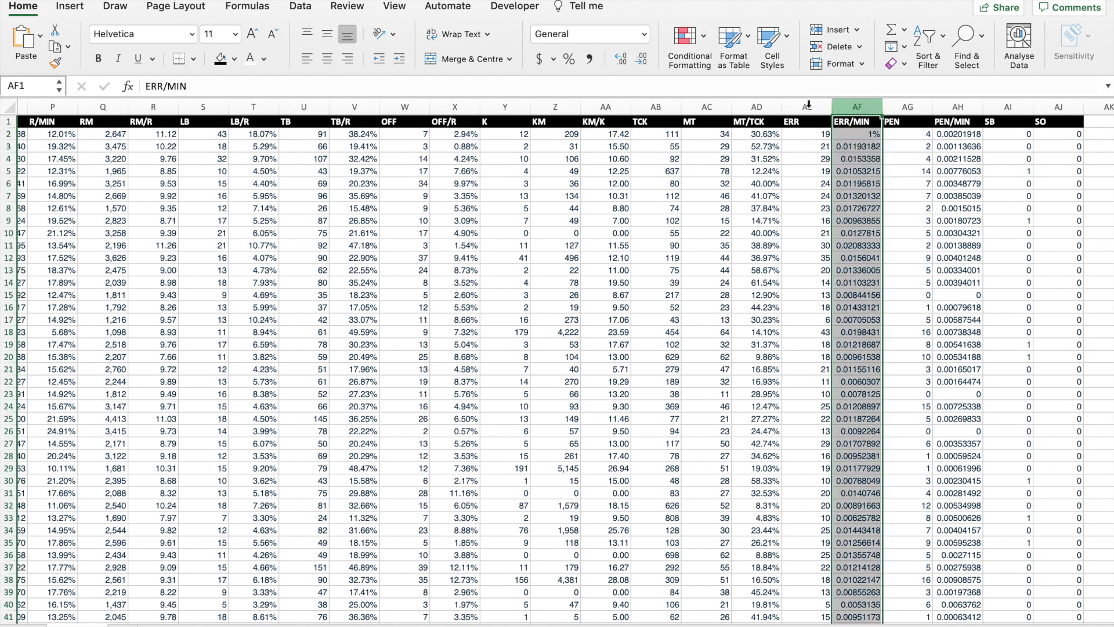
left_click(569, 60)
left_click(620, 60)
left_click(620, 59)
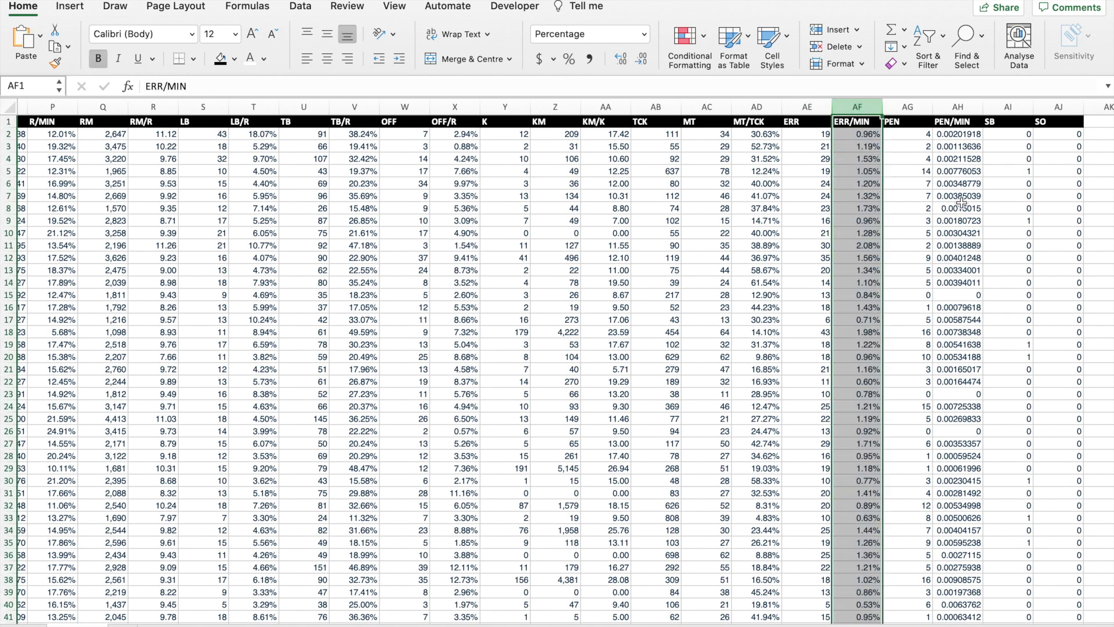
Step: Format the PEN/MIN column (AH) as a percentage with two decimal places
left_click(966, 108)
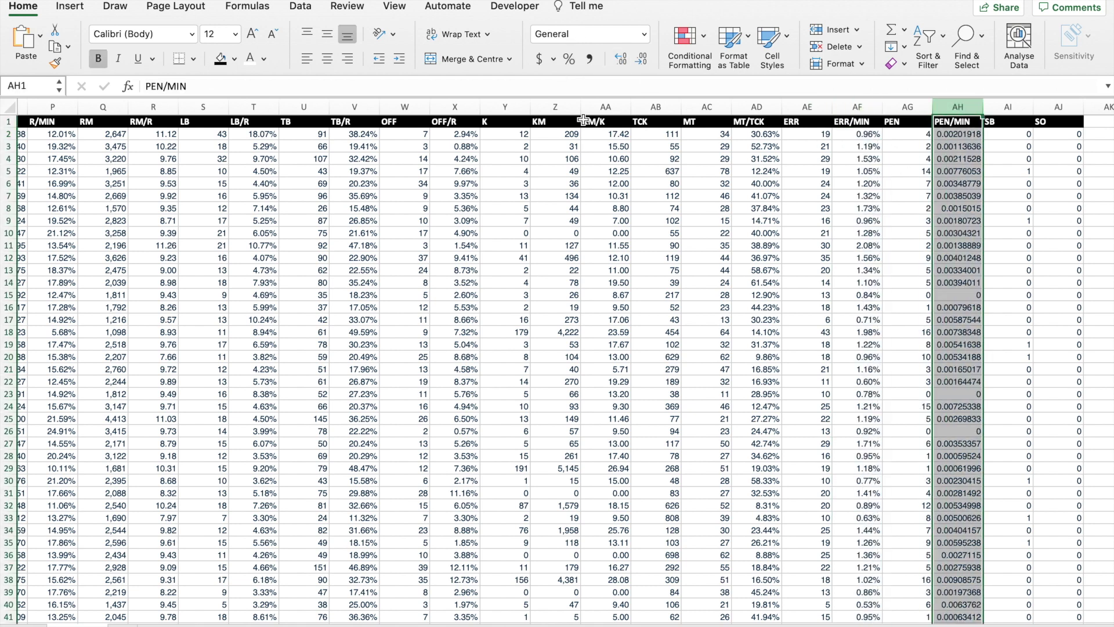
left_click(576, 61)
left_click(617, 61)
left_click(617, 61)
left_click(722, 184)
Step: Delete the empty column B between the Name and Team columns
scroll(722, 185, "left", 10)
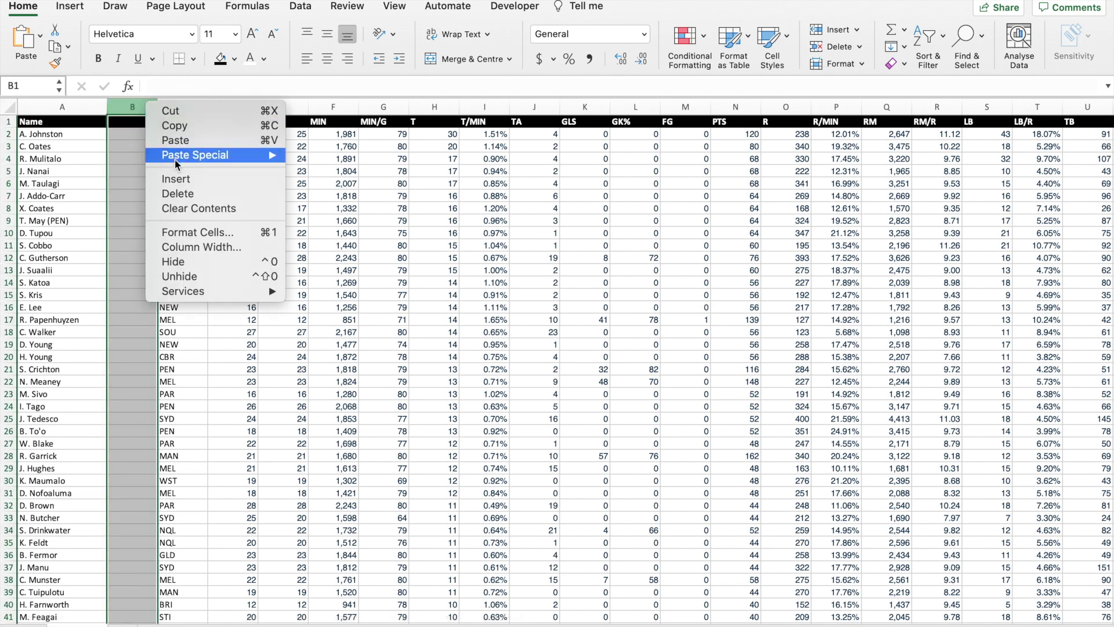
left_click(183, 192)
left_click(292, 196)
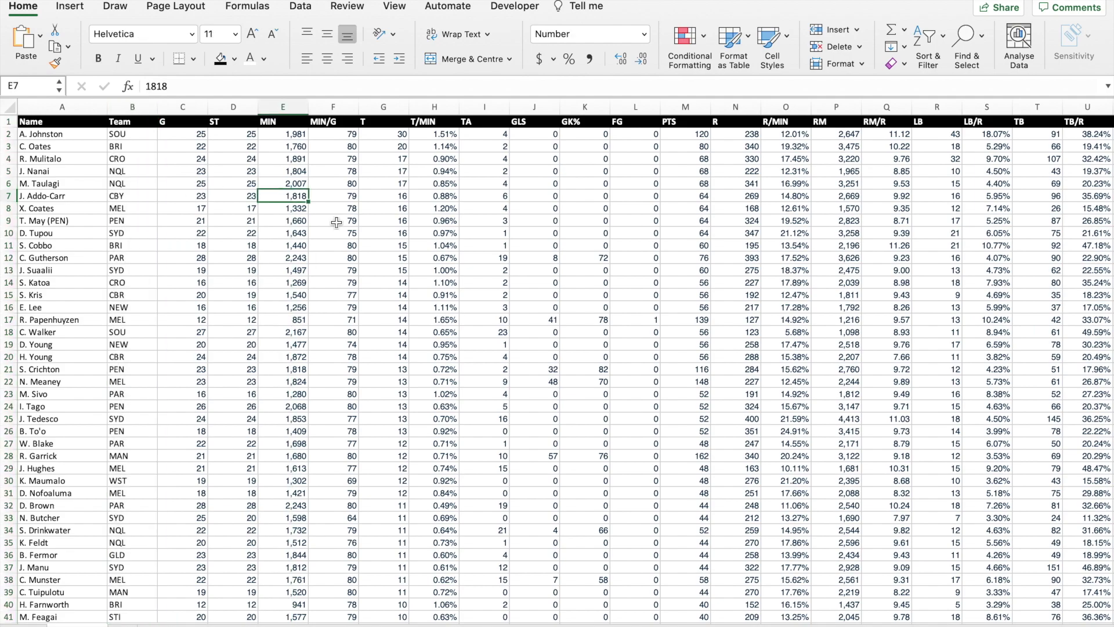
Step: Review the cleaned player data across all columns and down through the rows
scroll(555, 327, "right", 10)
scroll(554, 328, "right", 5)
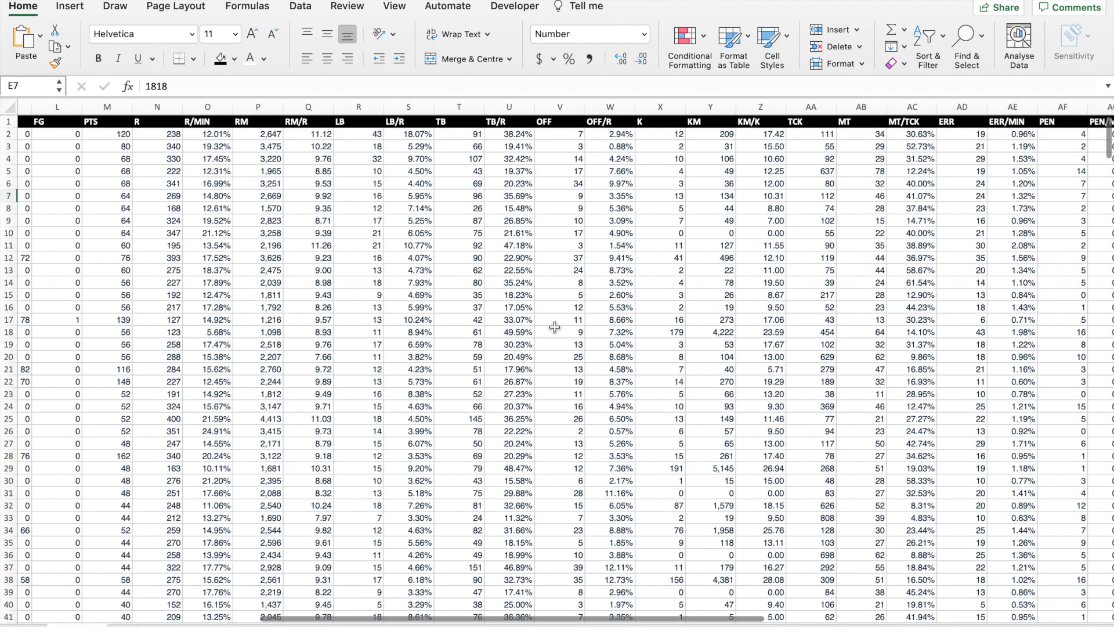
scroll(555, 327, "left", 15)
scroll(555, 327, "down", 8)
scroll(555, 327, "right", 1)
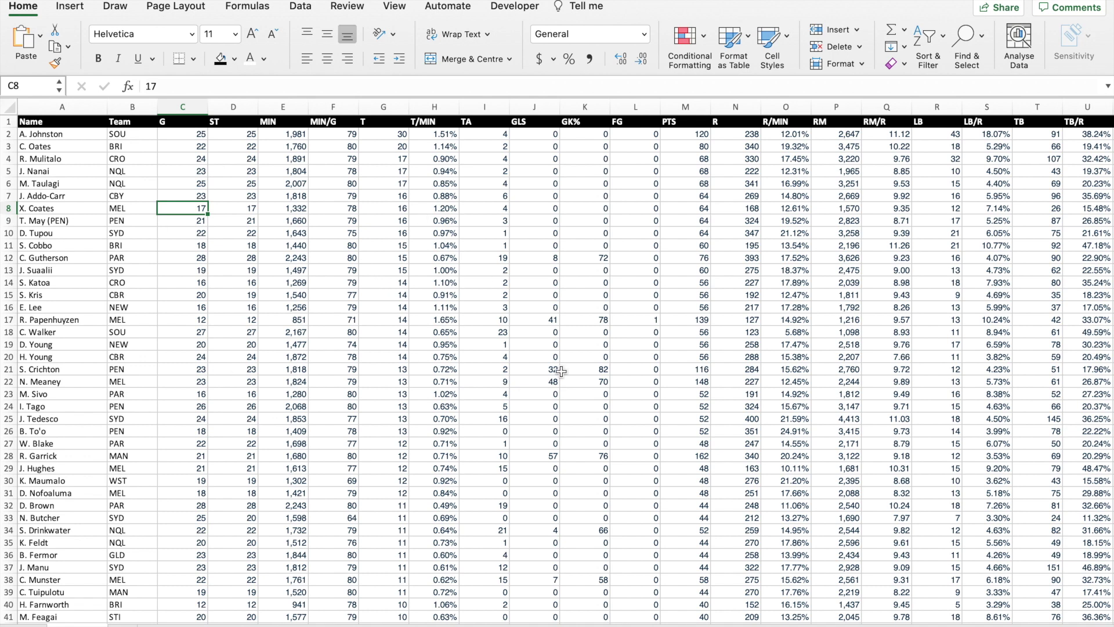
scroll(683, 382, "right", 3)
scroll(682, 382, "down", 20)
scroll(683, 382, "left", 2)
scroll(683, 382, "down", 10)
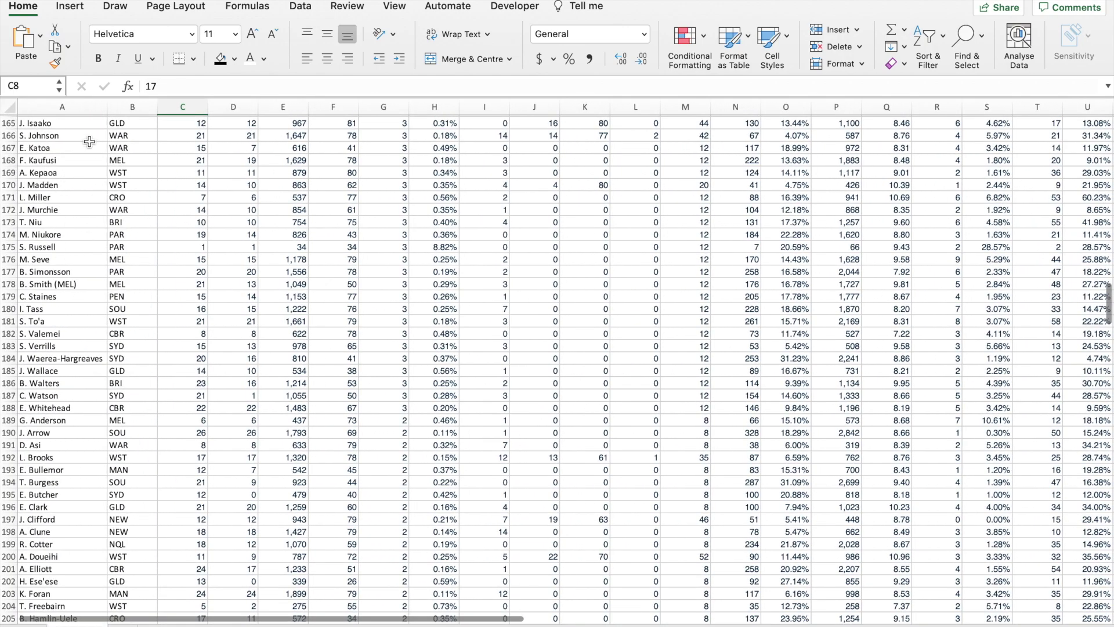
scroll(215, 414, "down", 20)
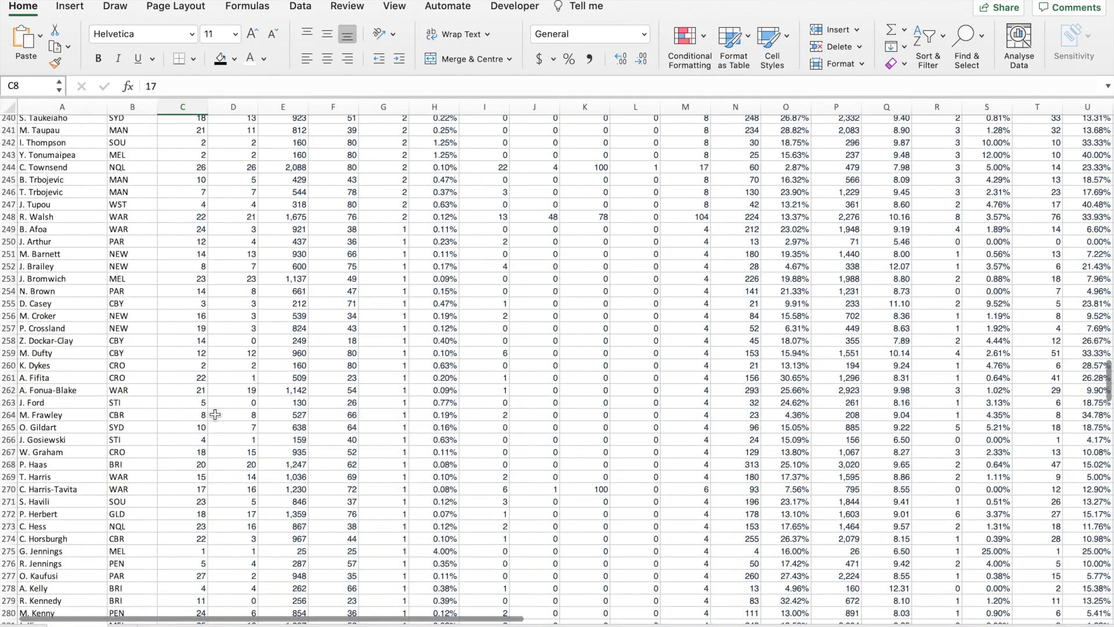
scroll(215, 414, "up", 20)
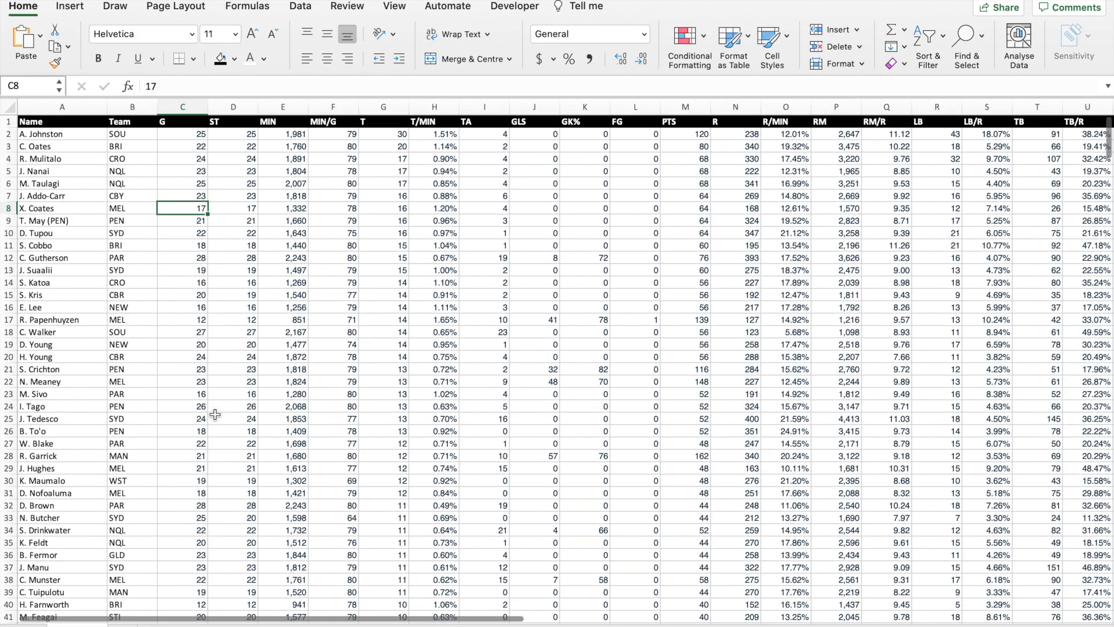
Step: Create a pivot table on a new worksheet from the Sheet 1 data range A1:AI477
left_click(81, 9)
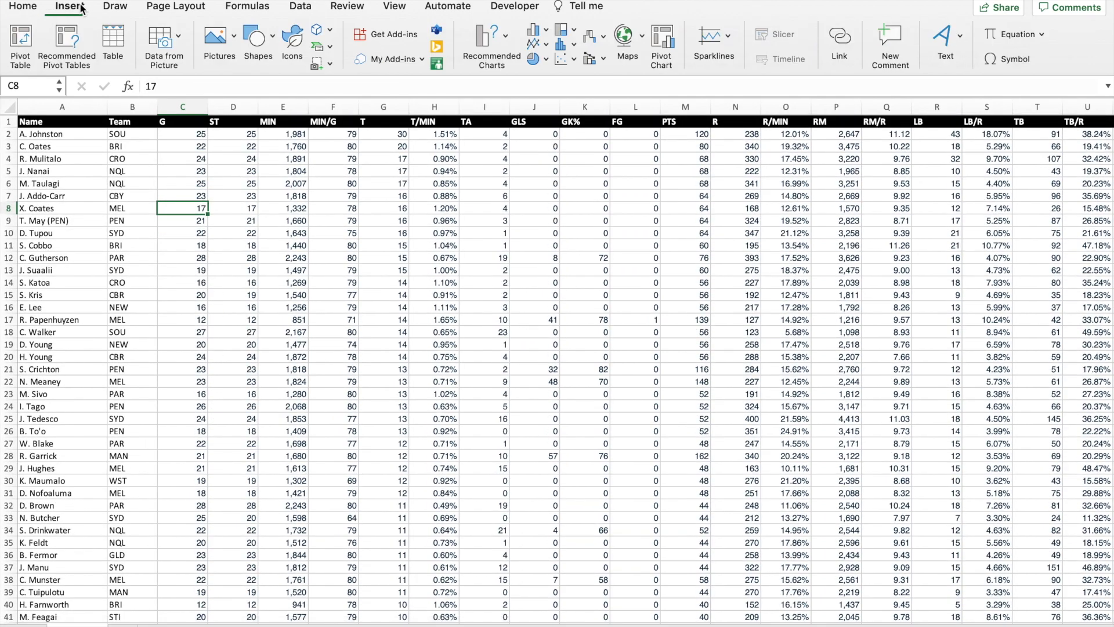
left_click(22, 44)
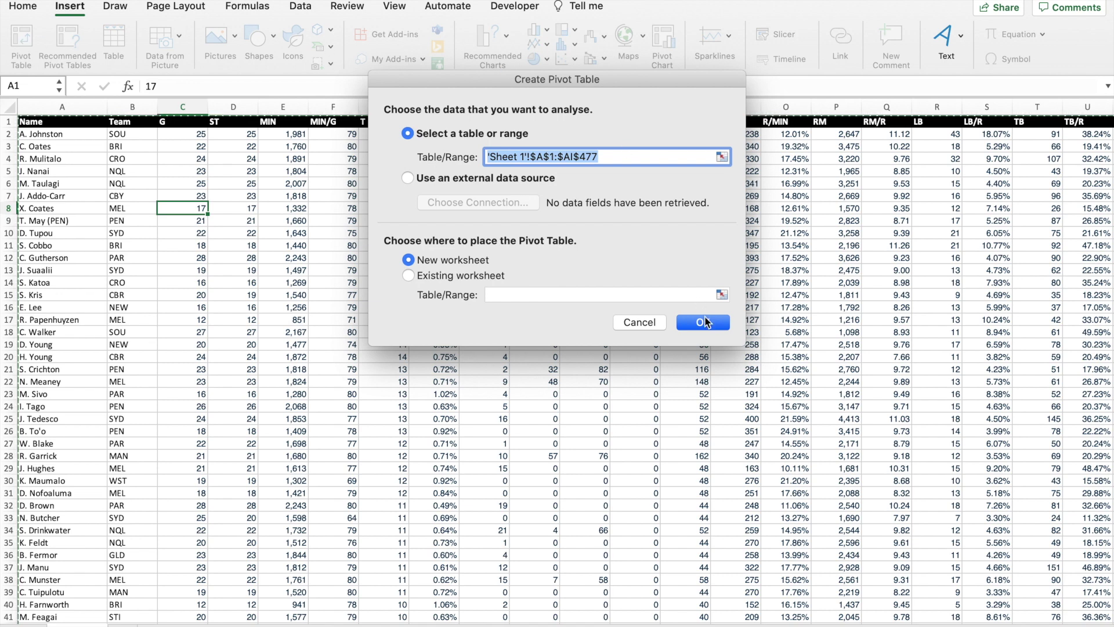
key("XF86MonBrightnessUp")
key("XF86MonBrightnessUp")
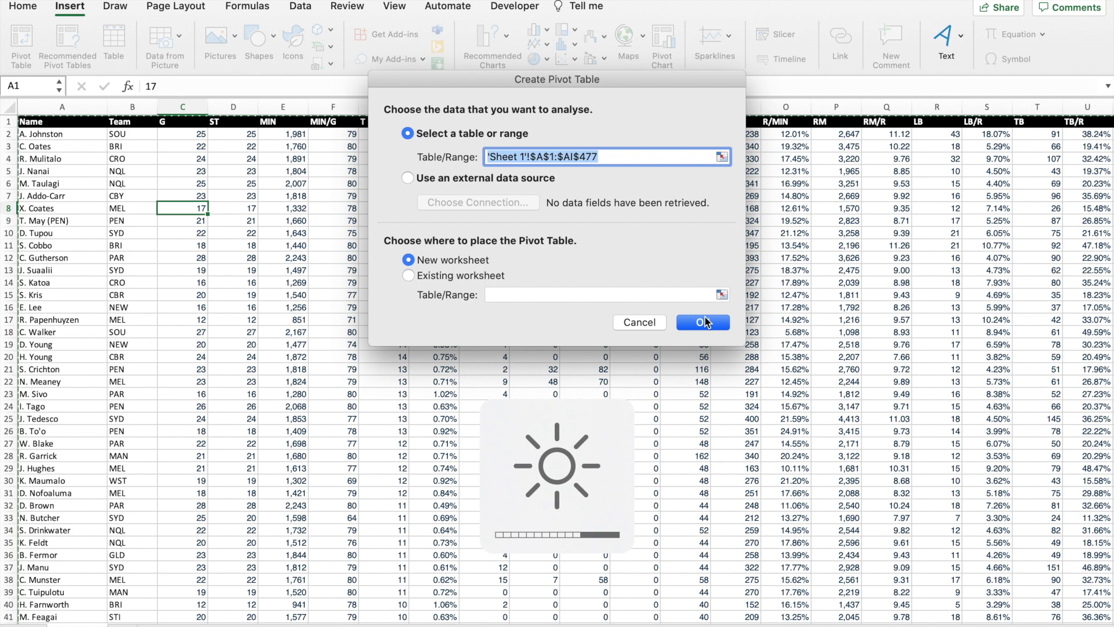
left_click(703, 322)
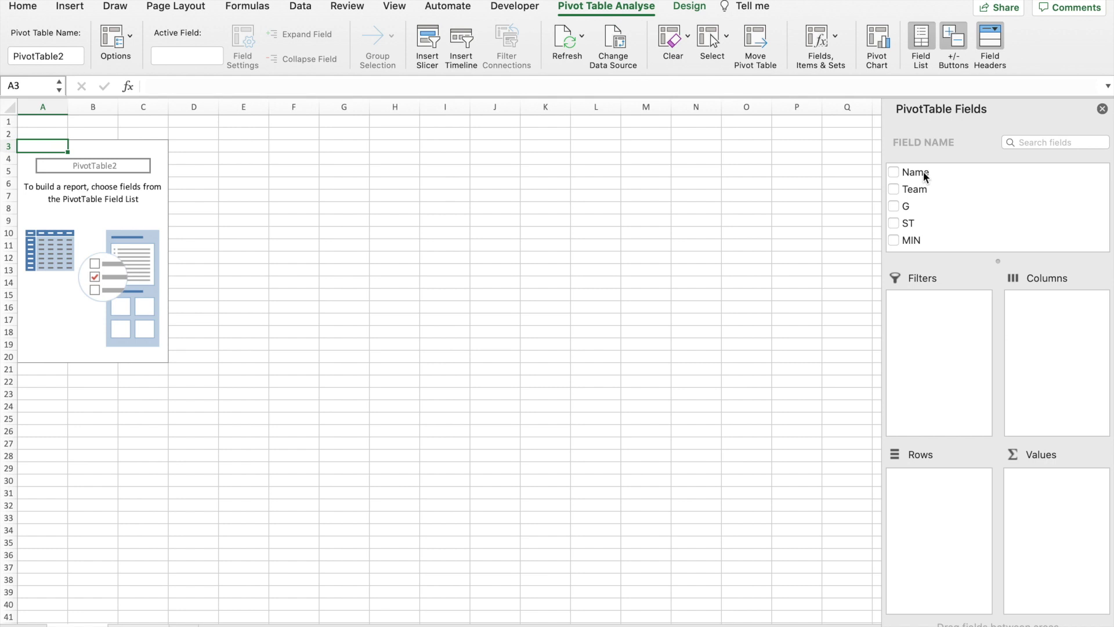
Step: Add the Name field to the pivot table's rows and the T field as a summed value
left_click_drag(926, 176, 936, 483)
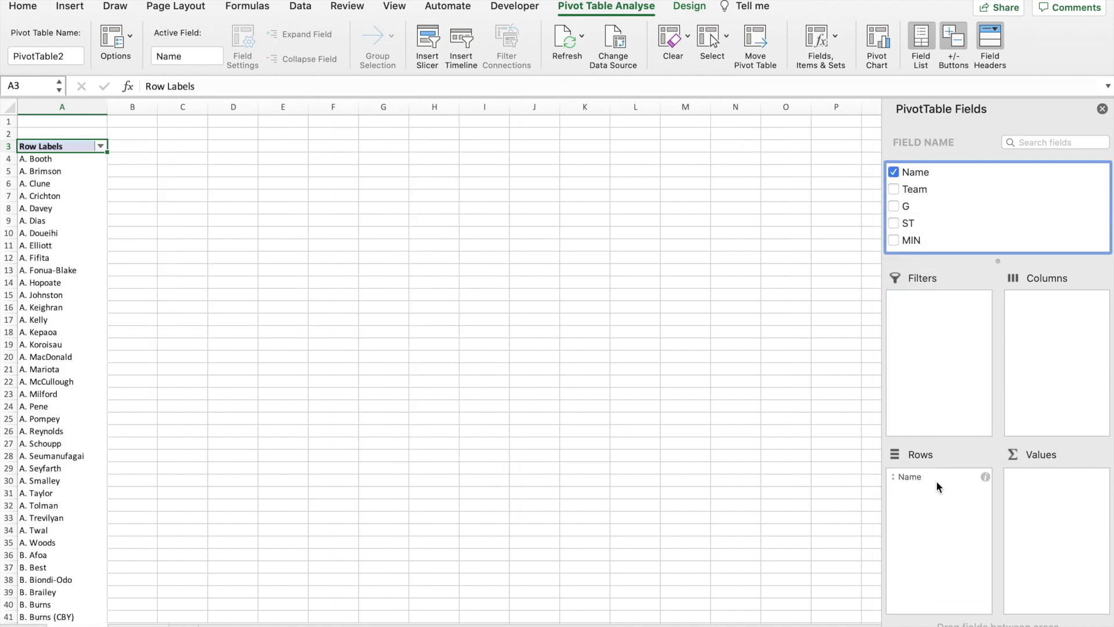
scroll(368, 461, "down", 20)
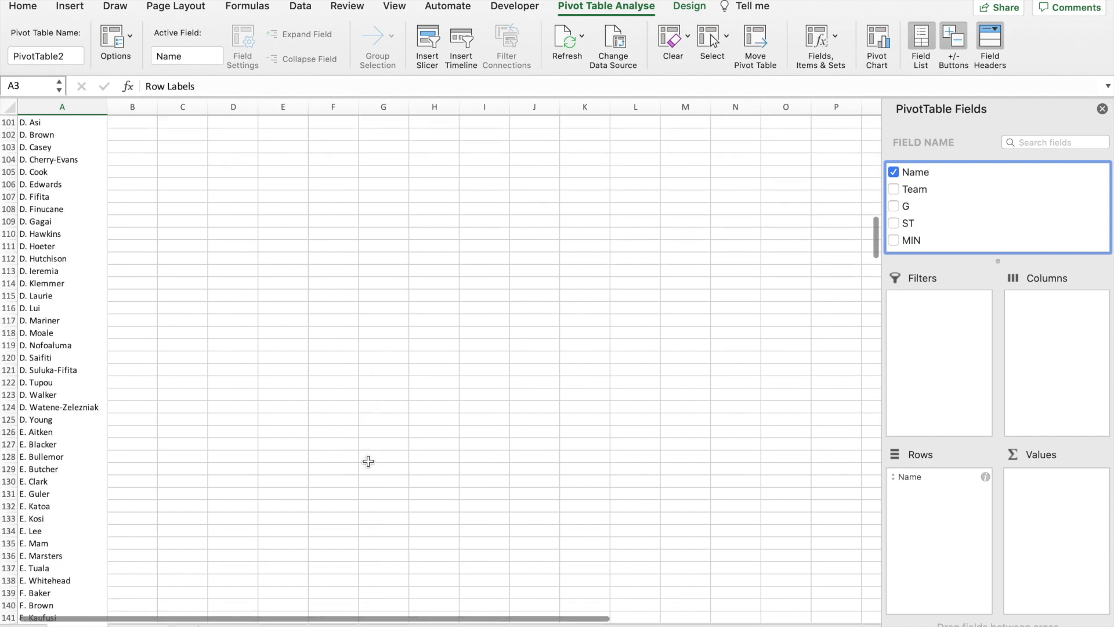
scroll(368, 461, "up", 20)
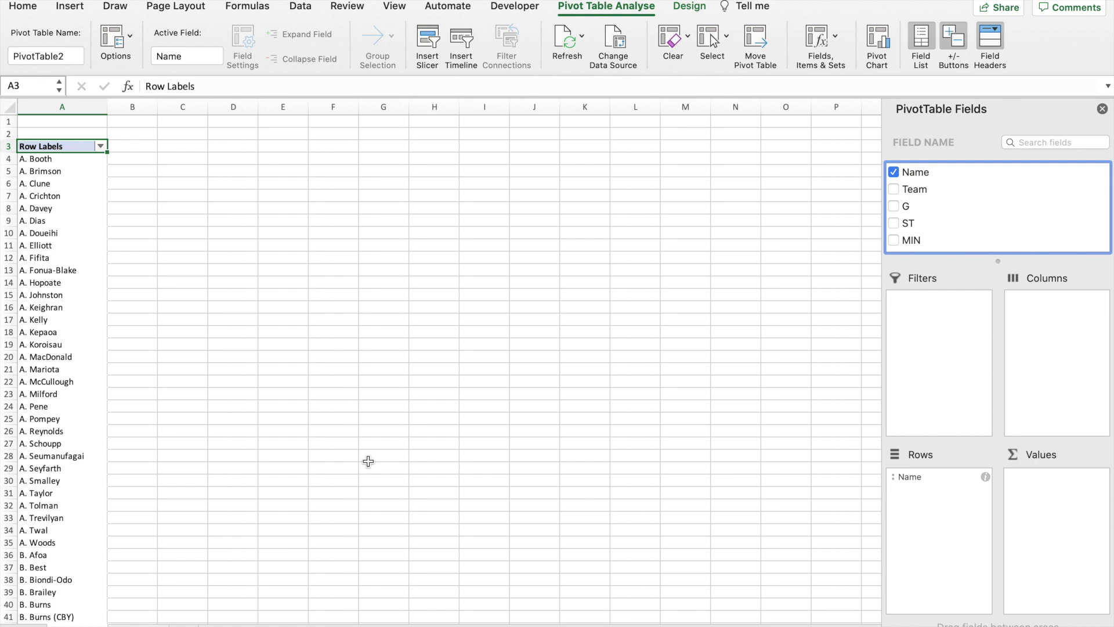
scroll(995, 248, "down", 4)
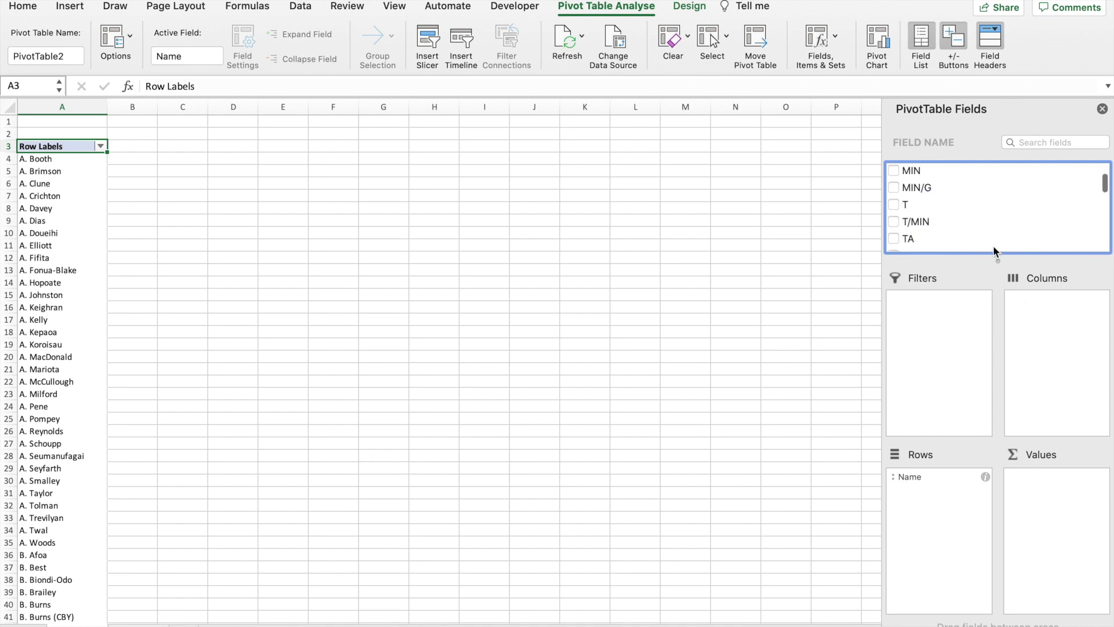
left_click(895, 201)
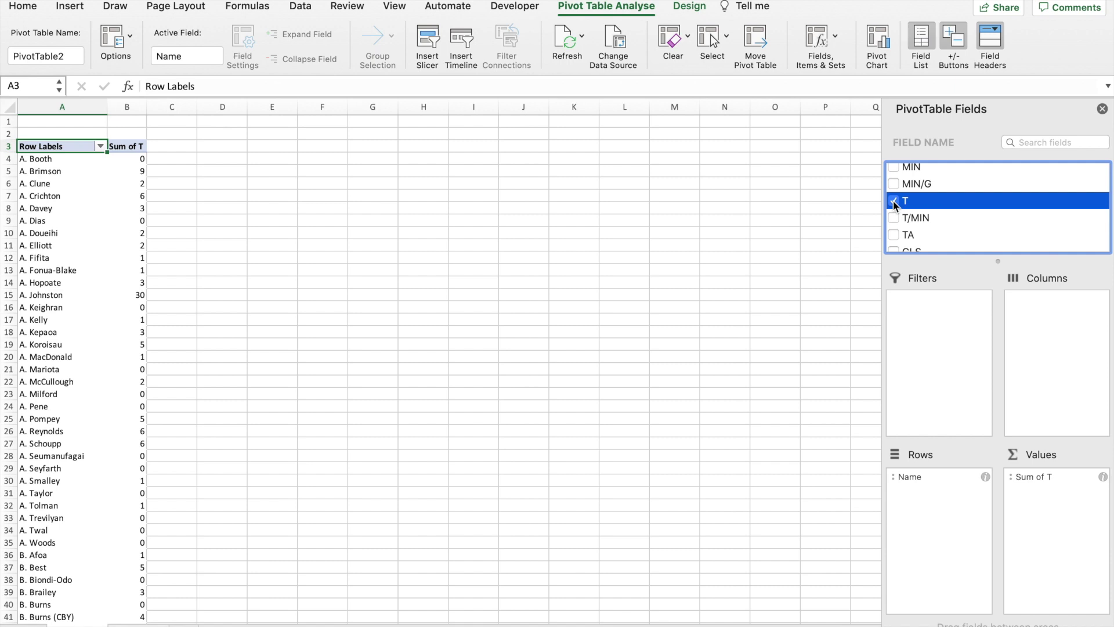
Step: Examine the Sum of T values for the players throughout the pivot table
left_click(129, 170)
left_click(128, 185)
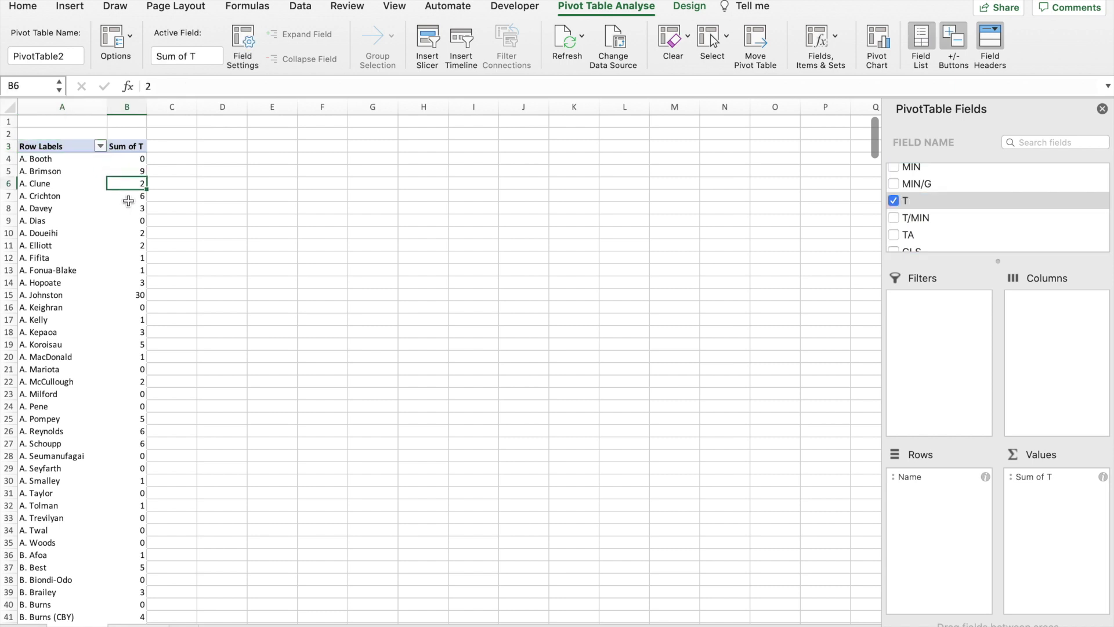
left_click(127, 200)
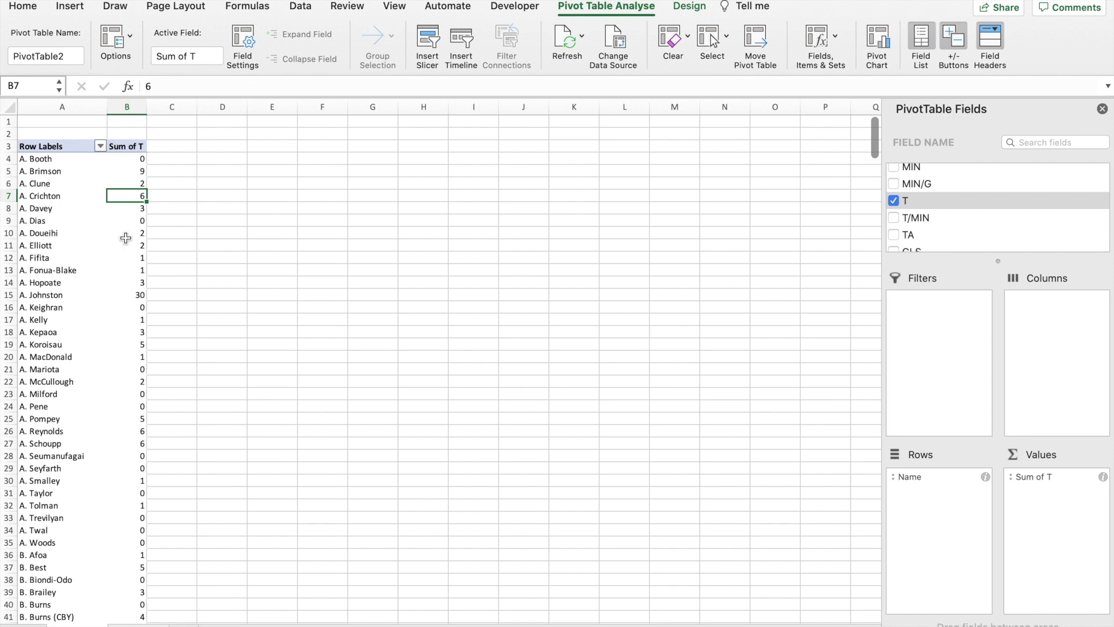
scroll(165, 385, "down", 20)
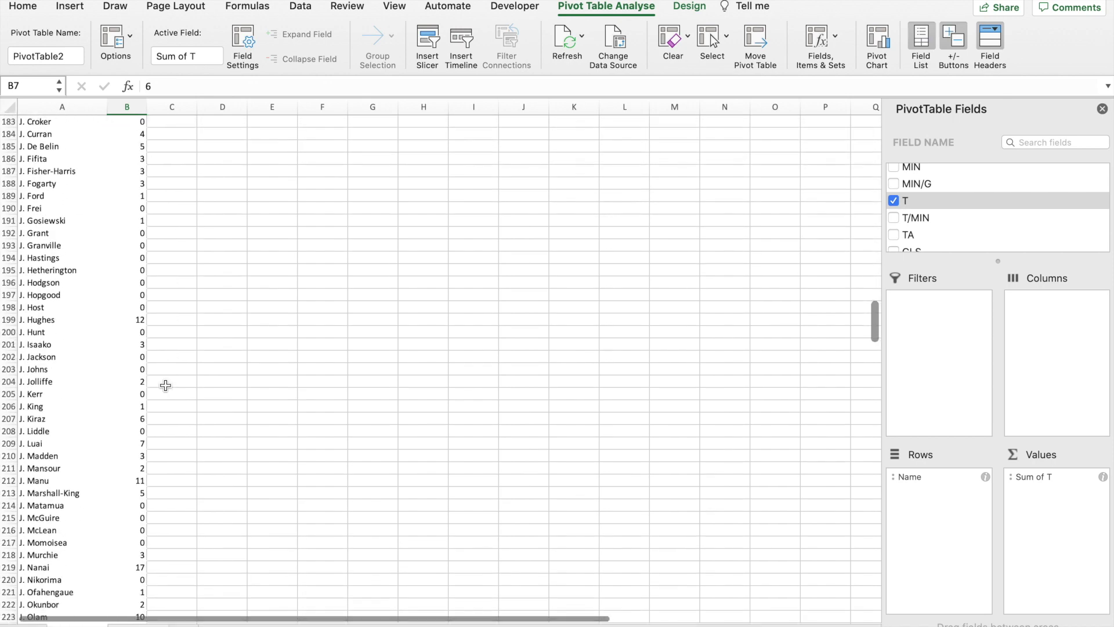
scroll(139, 328, "down", 6)
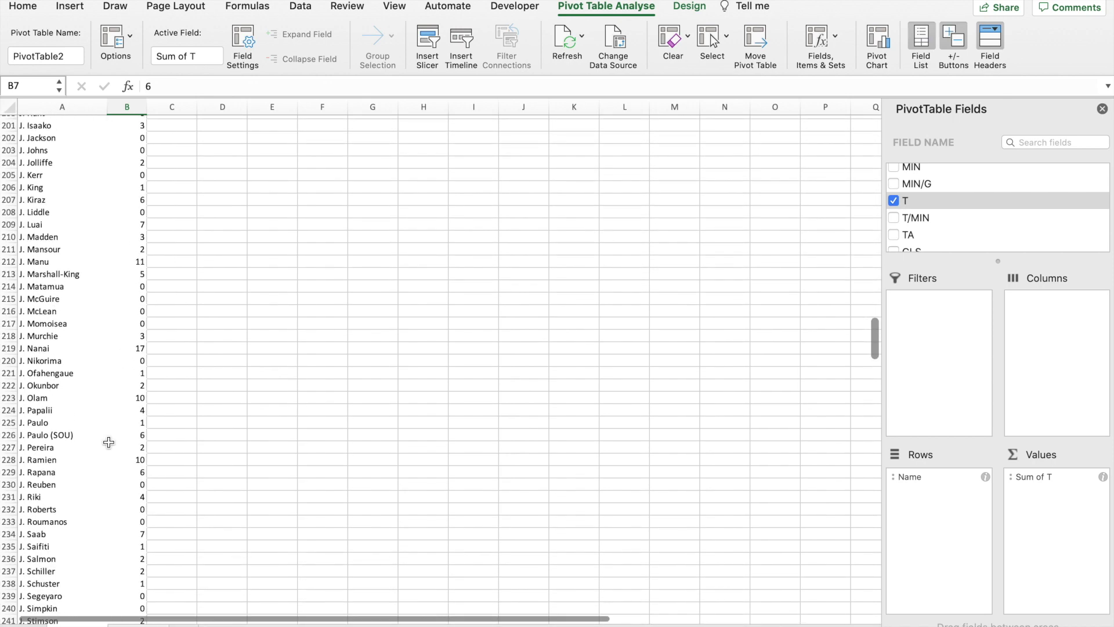
scroll(128, 247, "down", 5)
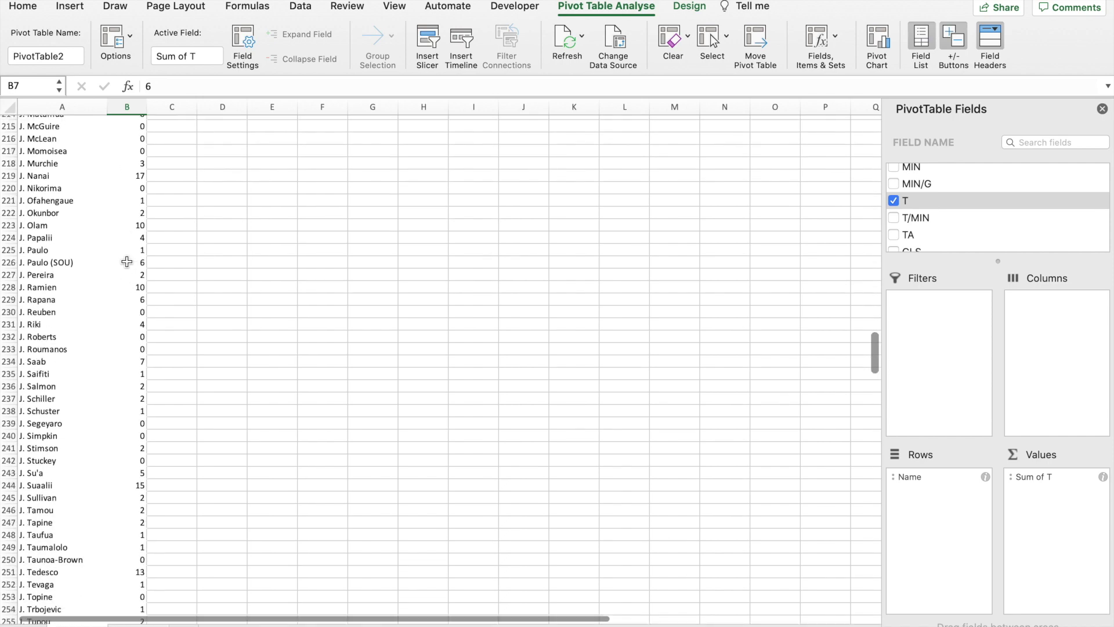
scroll(124, 285, "down", 10)
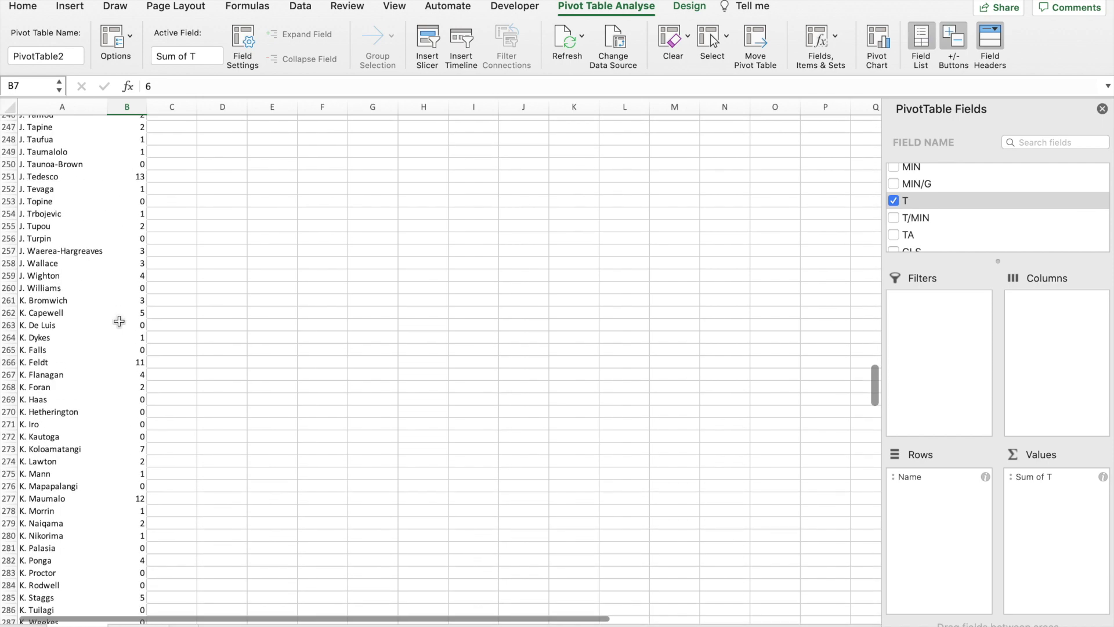
scroll(119, 322, "down", 2)
scroll(117, 410, "down", 6)
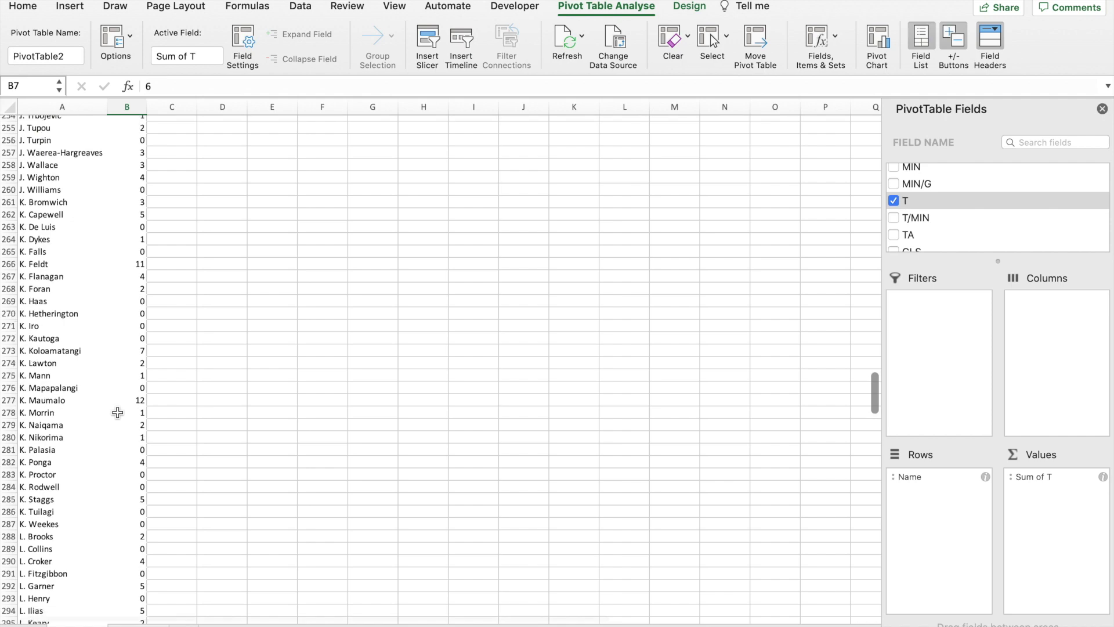
scroll(118, 412, "up", 20)
scroll(117, 413, "up", 20)
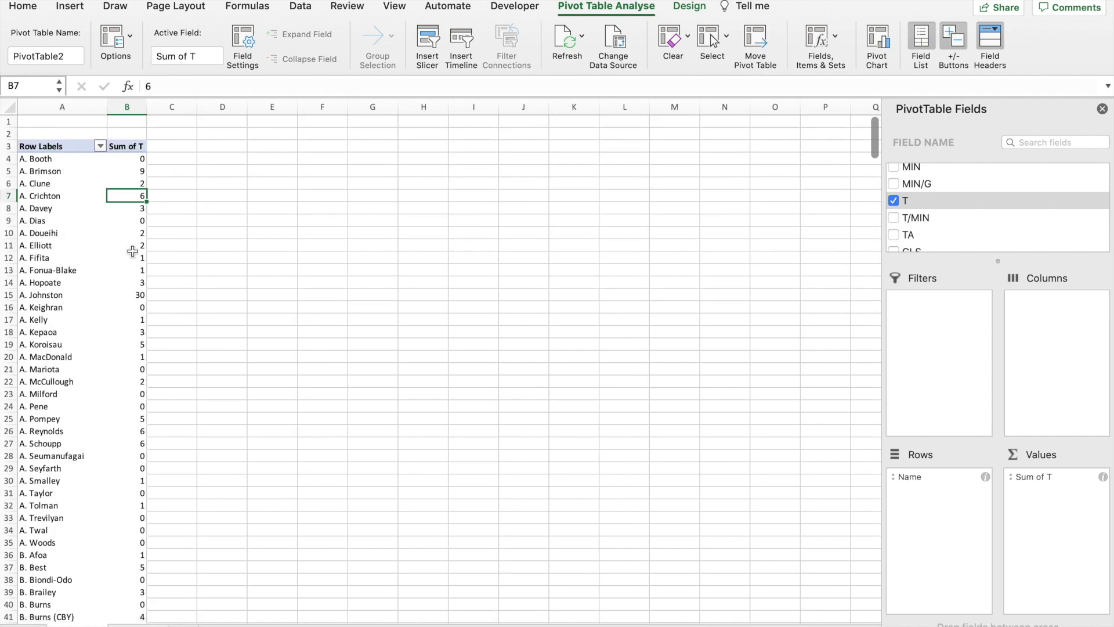
Step: Filter the pivot table's Name rows by value to the Top 10, with 10 items
left_click(102, 146)
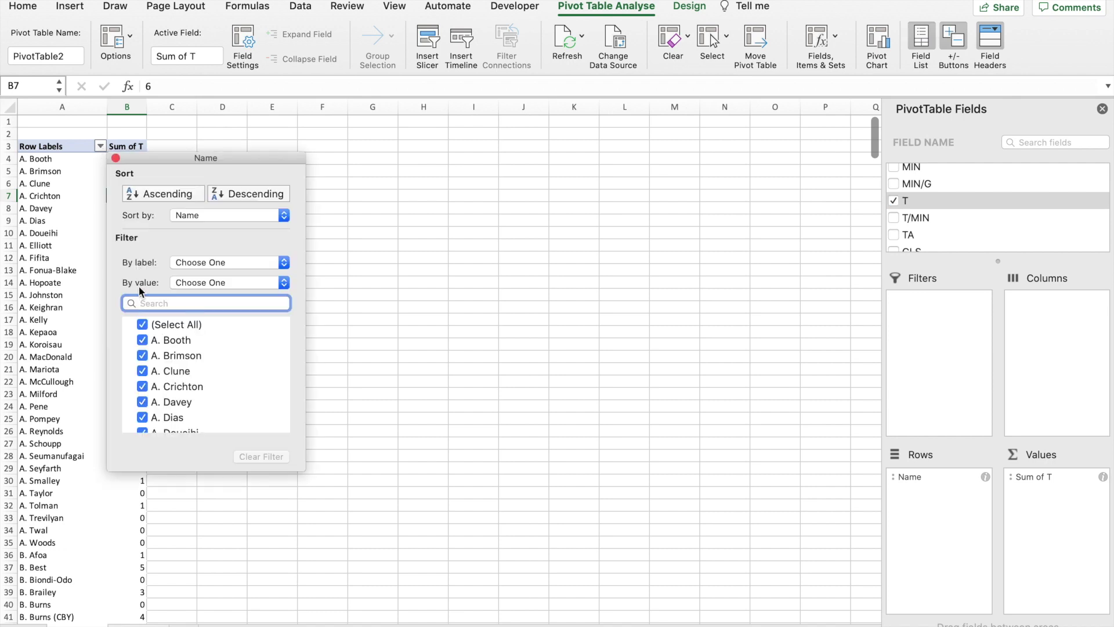
left_click(284, 282)
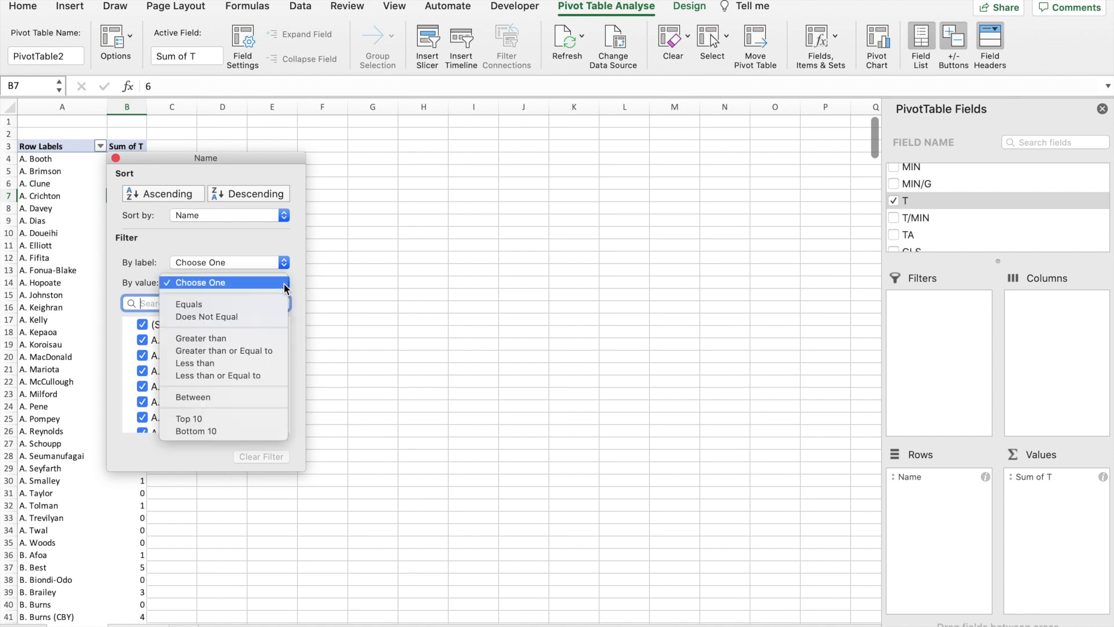
left_click(236, 419)
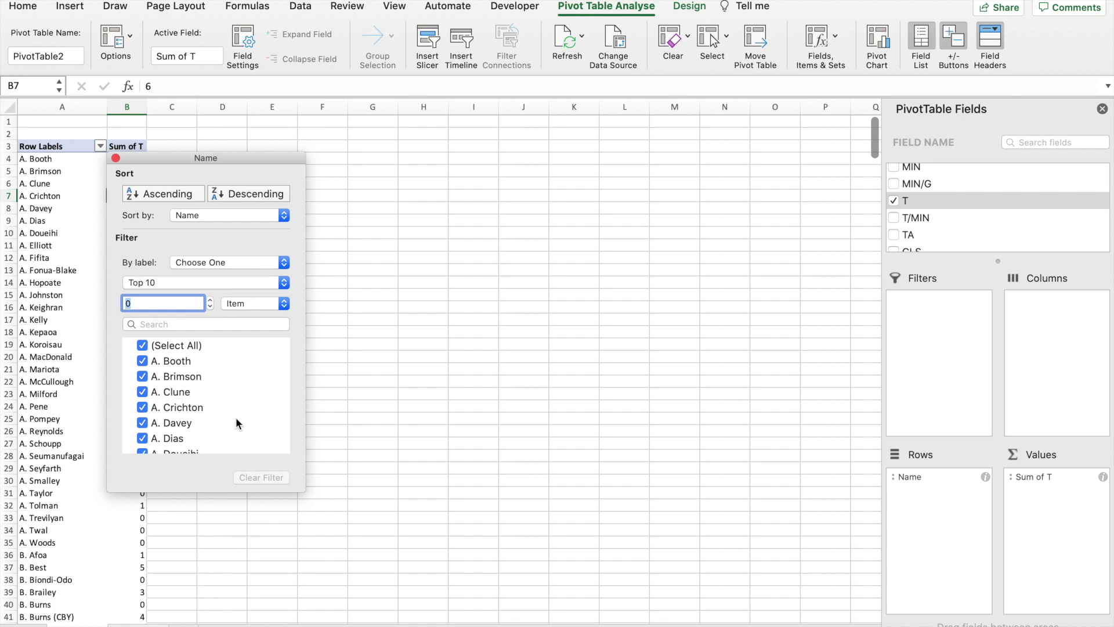
type("10")
key("Return")
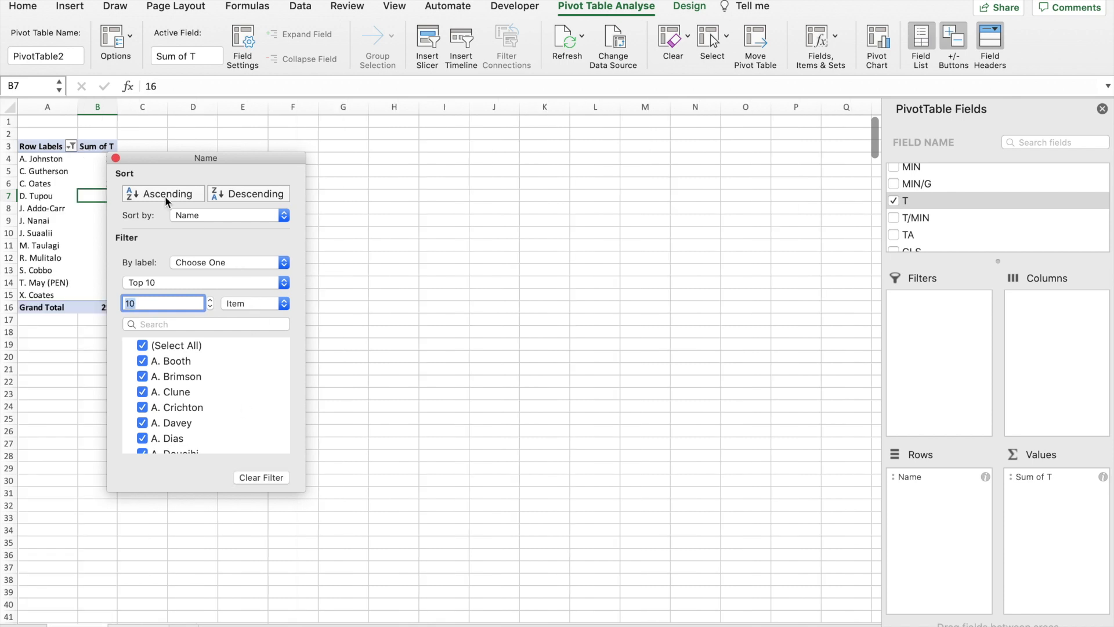
left_click(116, 159)
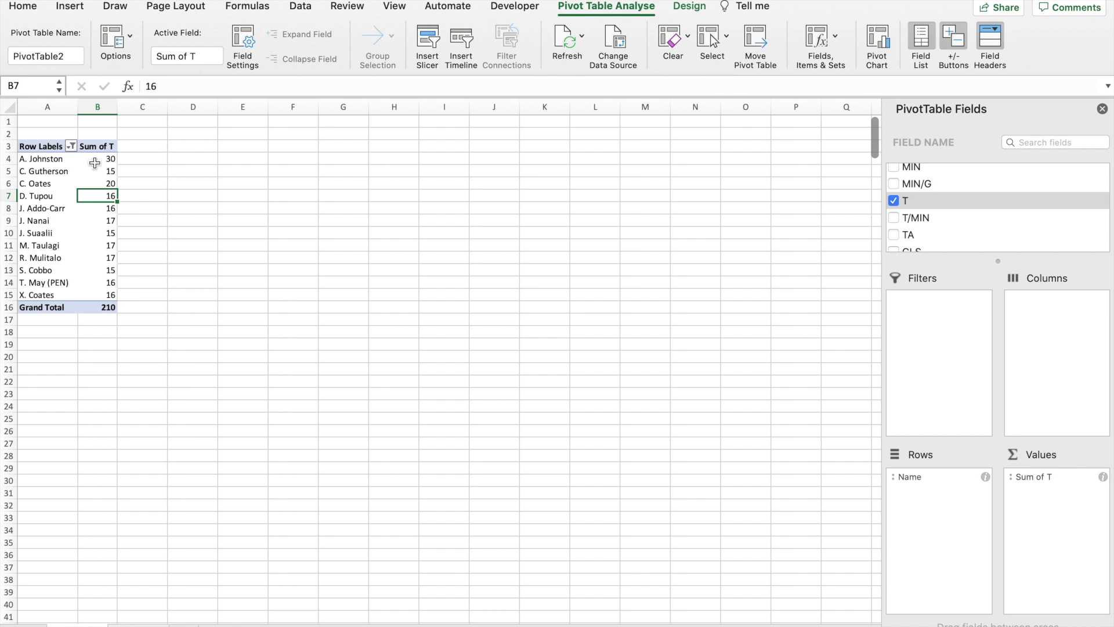
Step: Sort the pivot table's Sum of T values from largest to smallest
left_click_drag(95, 163, 97, 258)
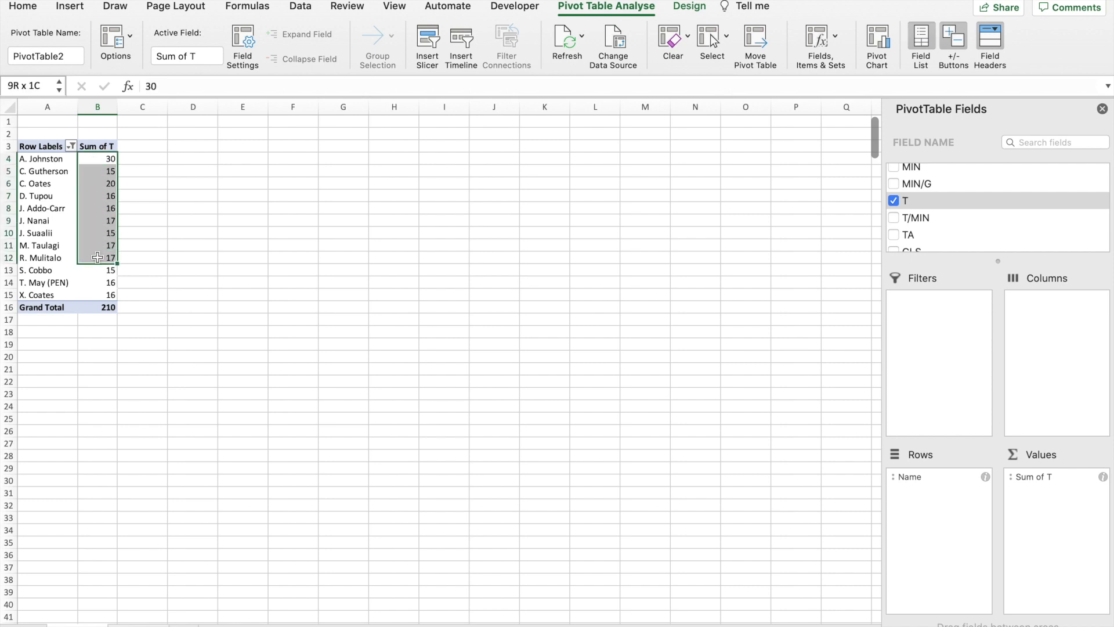
left_click(101, 160)
left_click(100, 171)
left_click(101, 183)
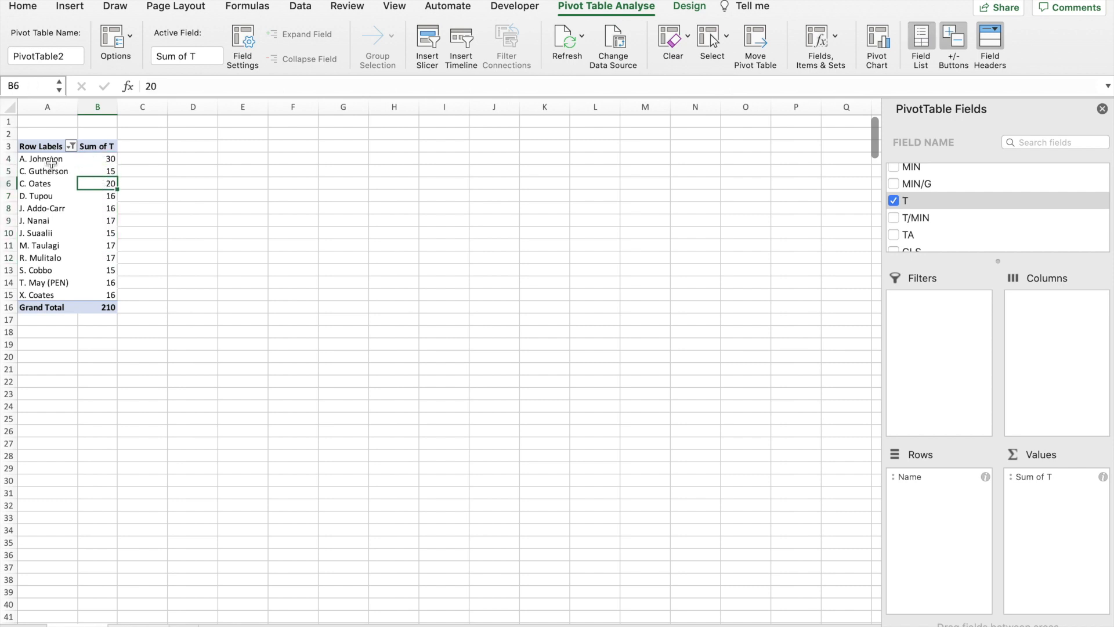
left_click_drag(49, 161, 49, 296)
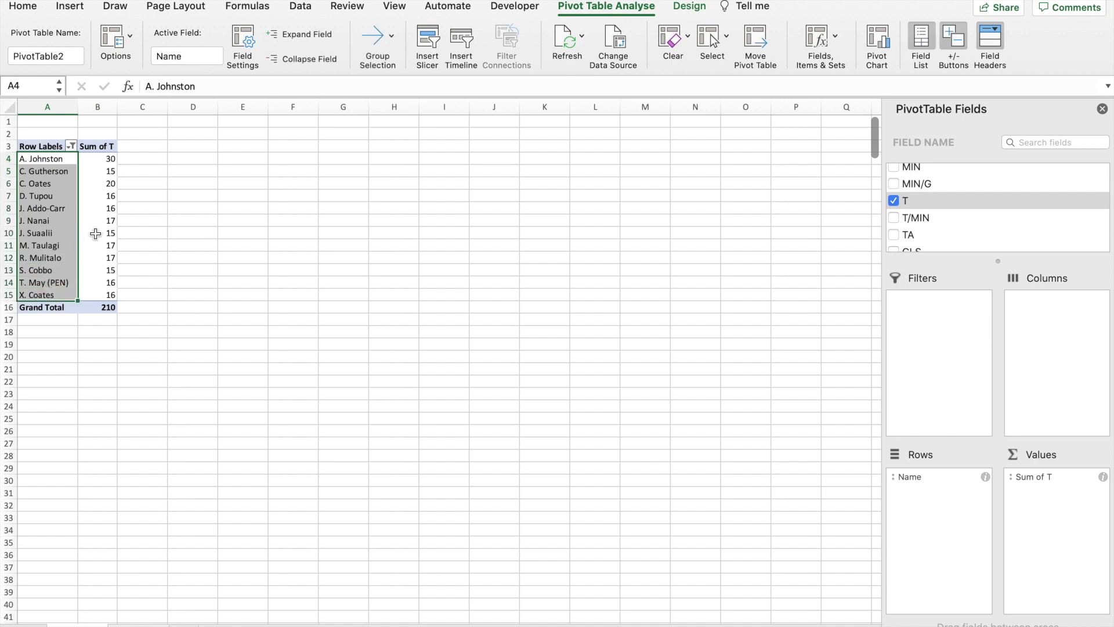
left_click(97, 221)
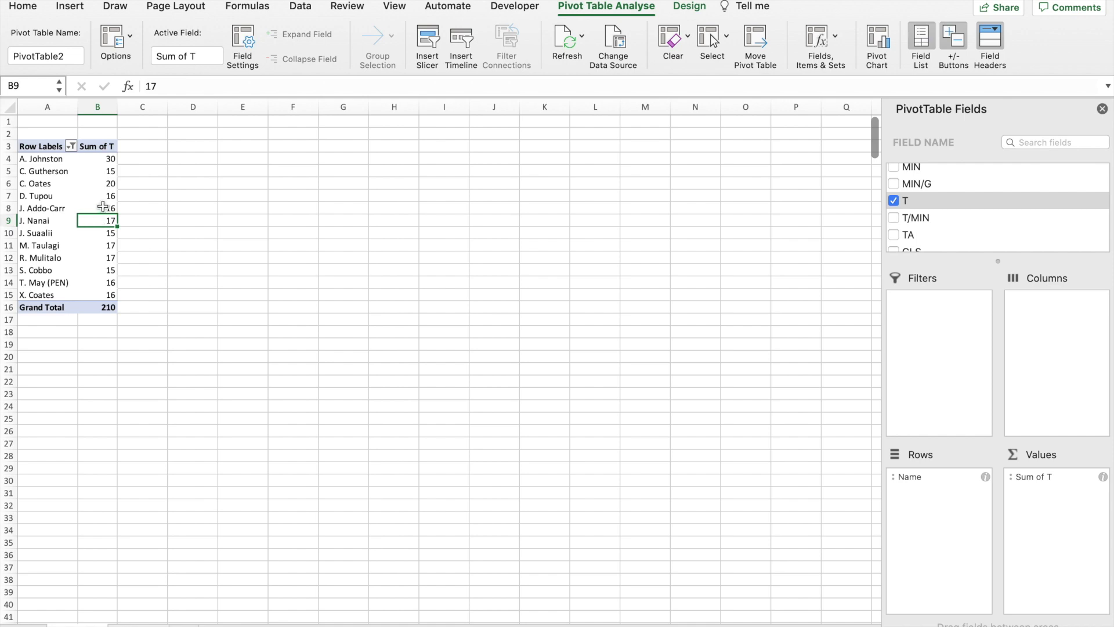
right_click(100, 224)
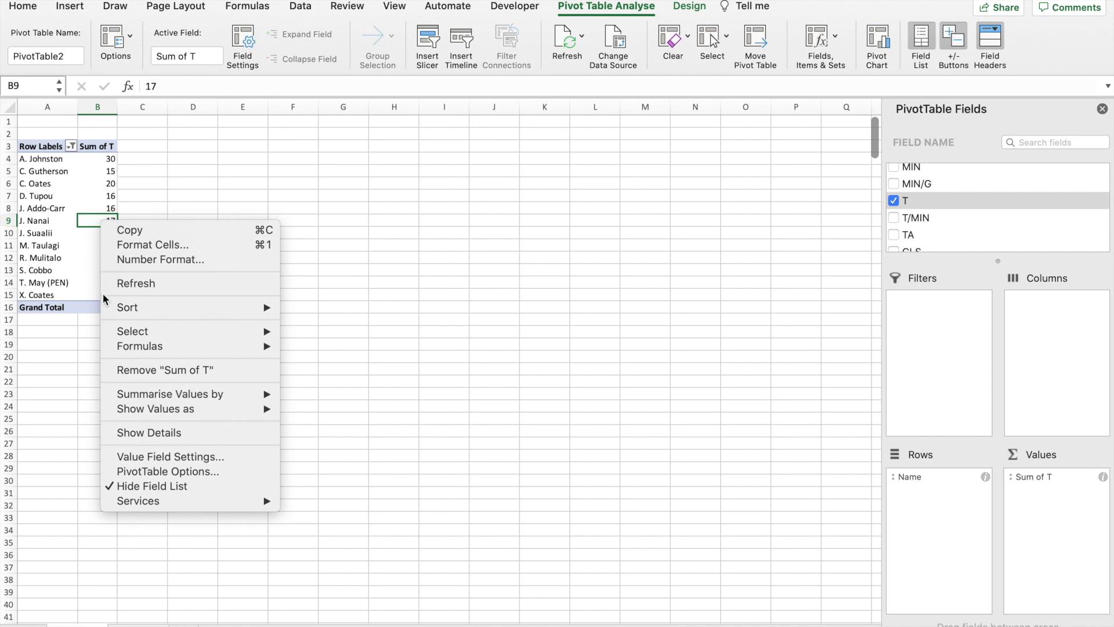
mouse_move(171, 309)
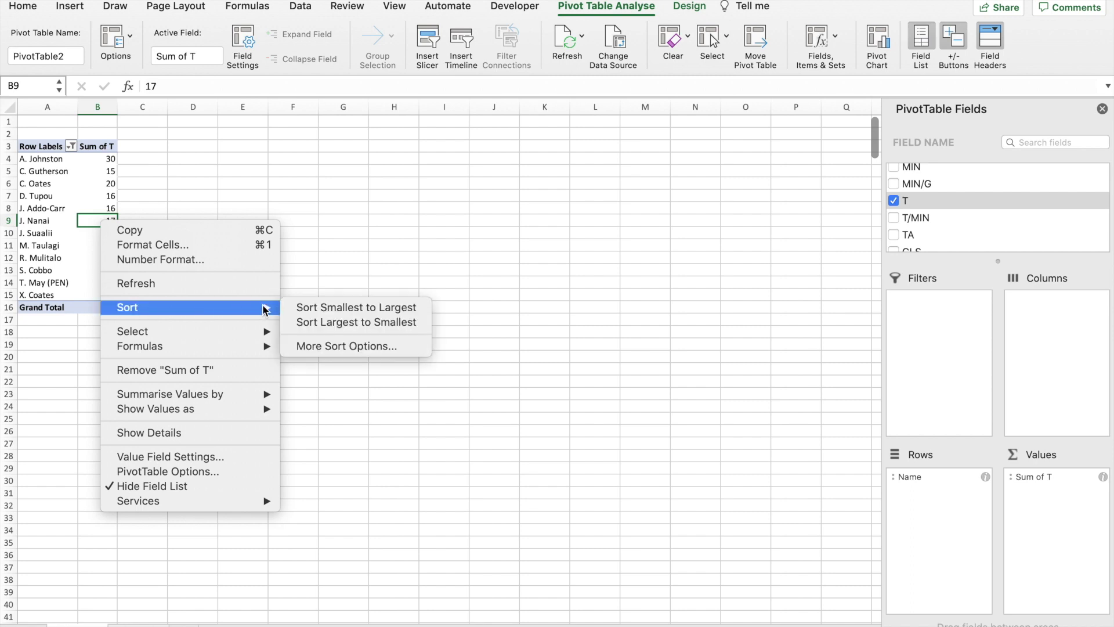
left_click(308, 323)
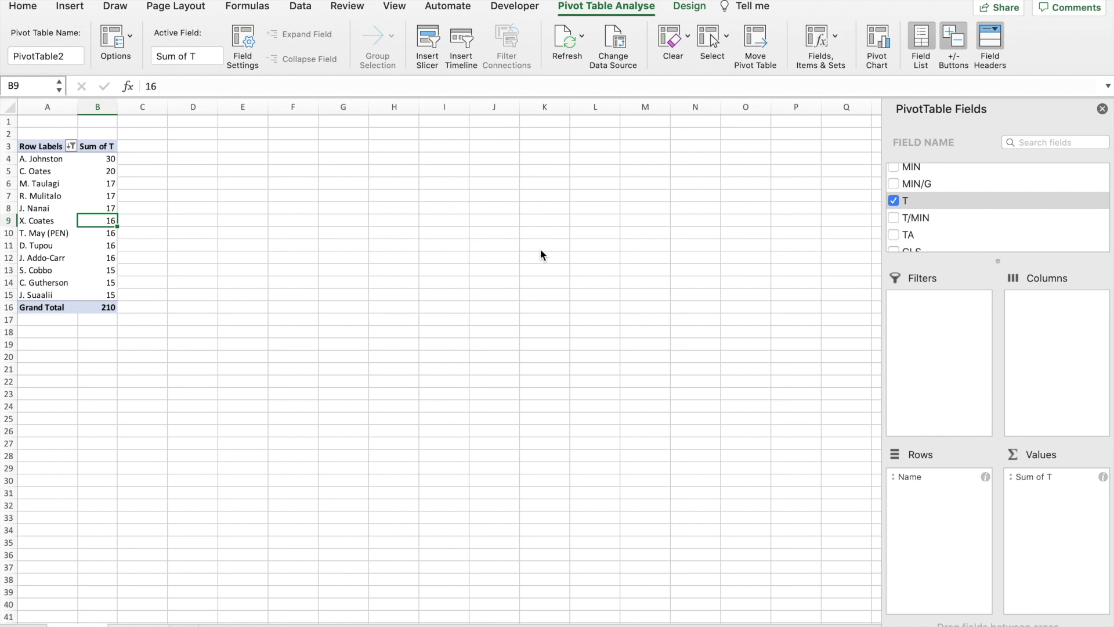
Step: Add the Team field to the pivot table as a report filter after checking the source data sheet
left_click(138, 626)
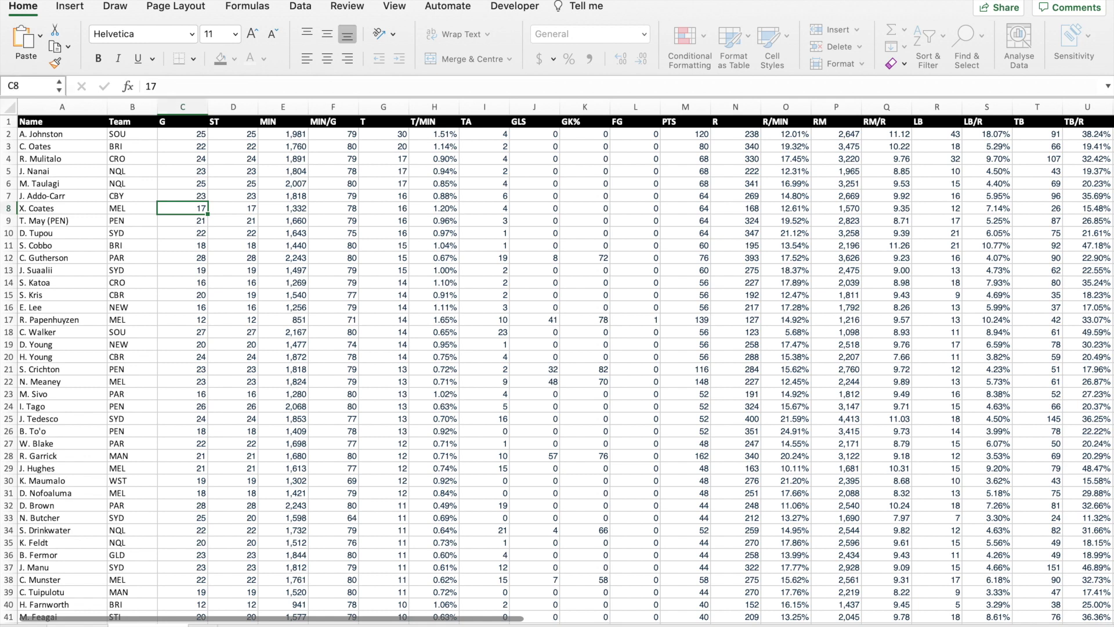
left_click(97, 625)
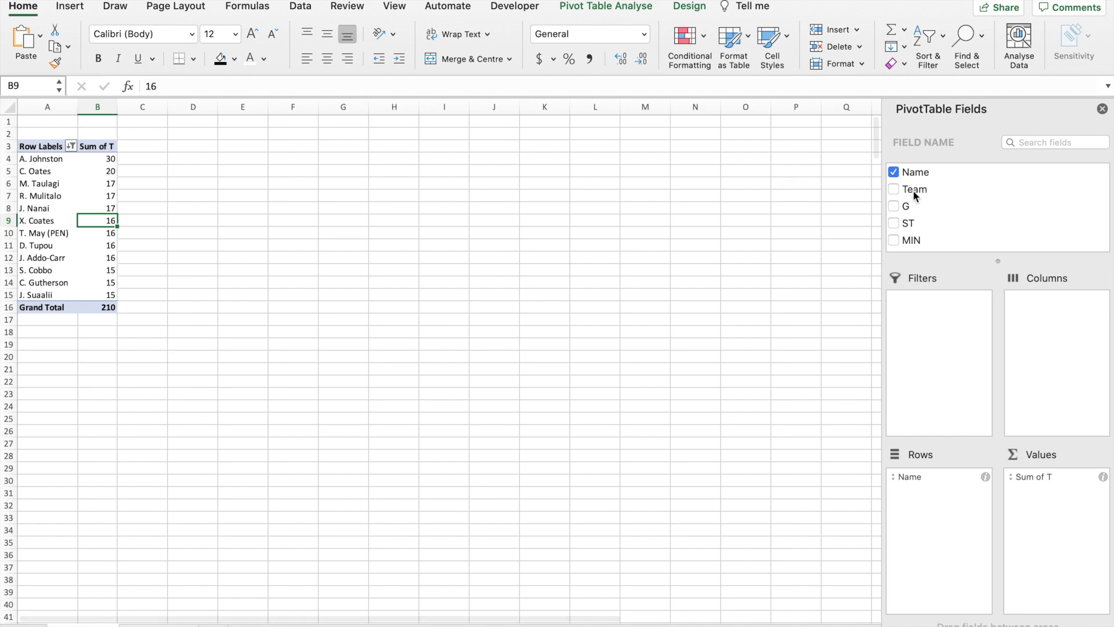
left_click_drag(912, 193, 940, 305)
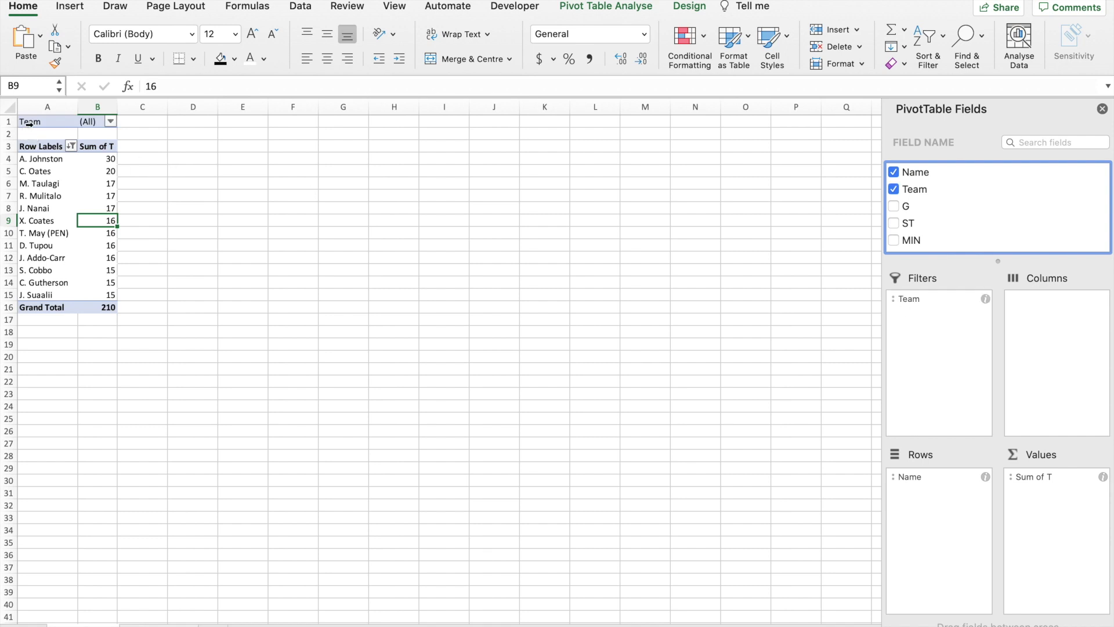
left_click_drag(46, 125, 94, 122)
left_click(153, 144)
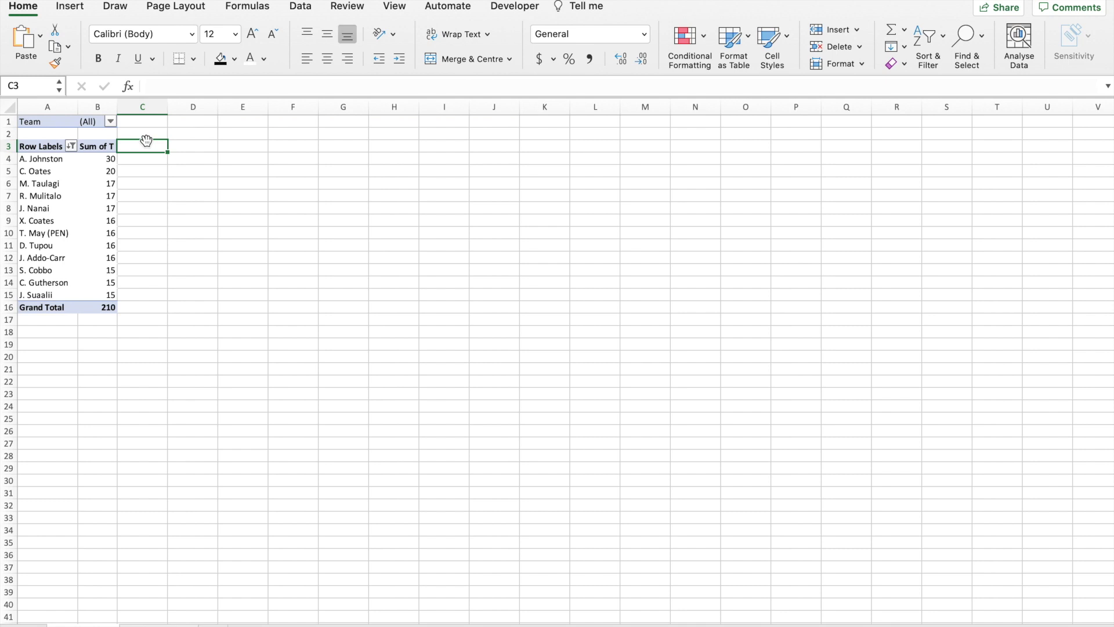
left_click_drag(97, 160, 97, 296)
left_click(140, 208)
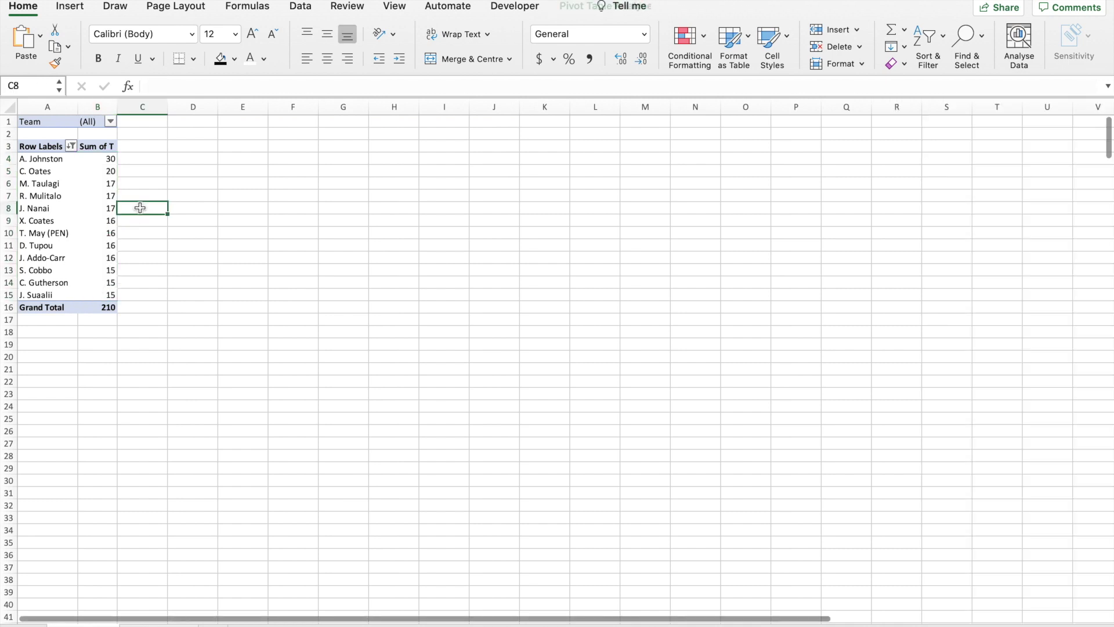
key("XF86MonBrightnessUp")
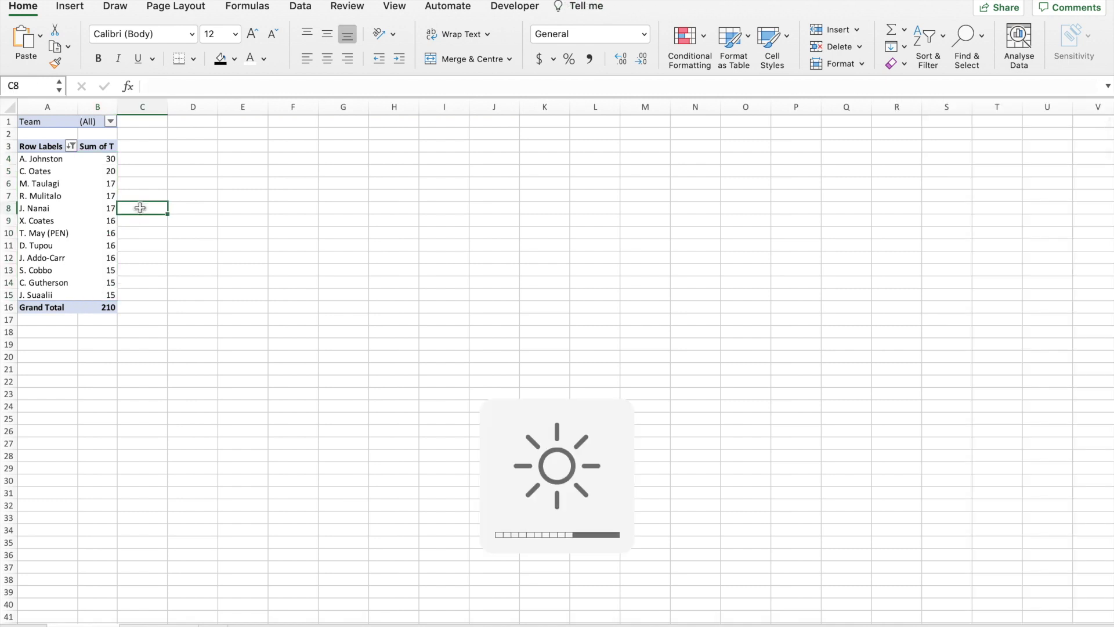
Step: Restrict the pivot table's Team filter to PAR only
left_click(114, 123)
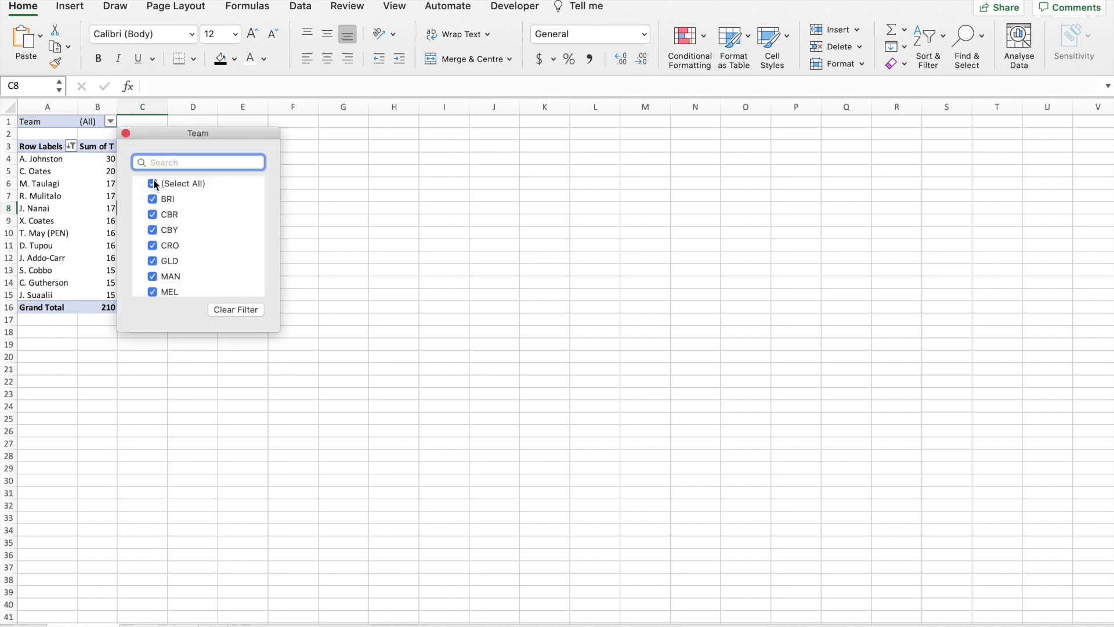
left_click(154, 185)
scroll(163, 249, "down", 5)
left_click(152, 242)
left_click(126, 133)
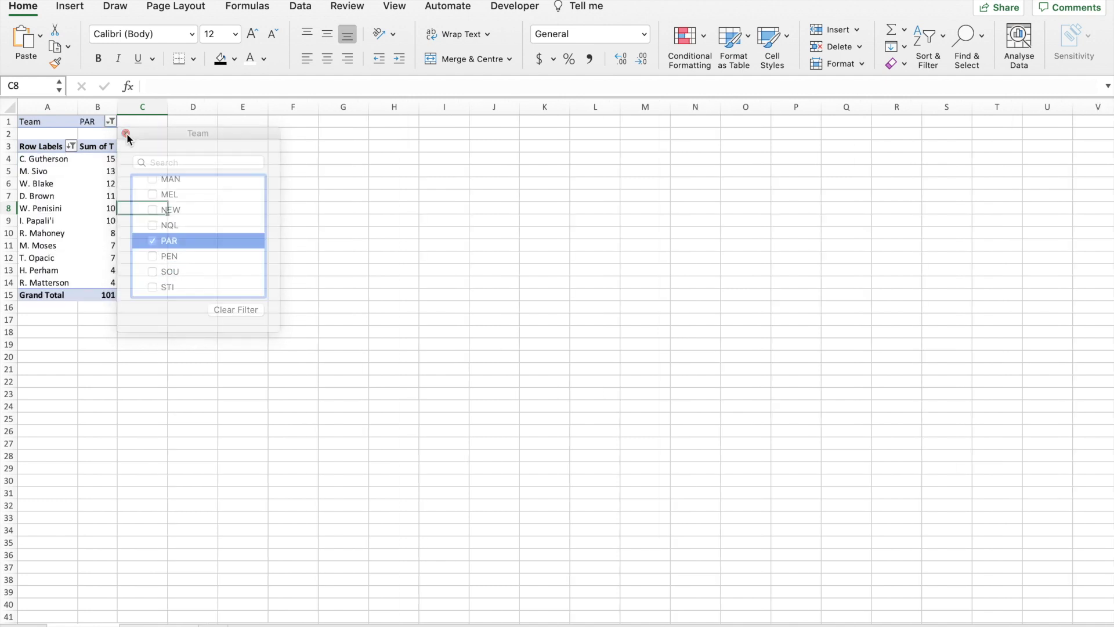
left_click_drag(99, 164, 99, 283)
Step: Reduce the Name rows' Top 10 value filter to 5 items
left_click(55, 269)
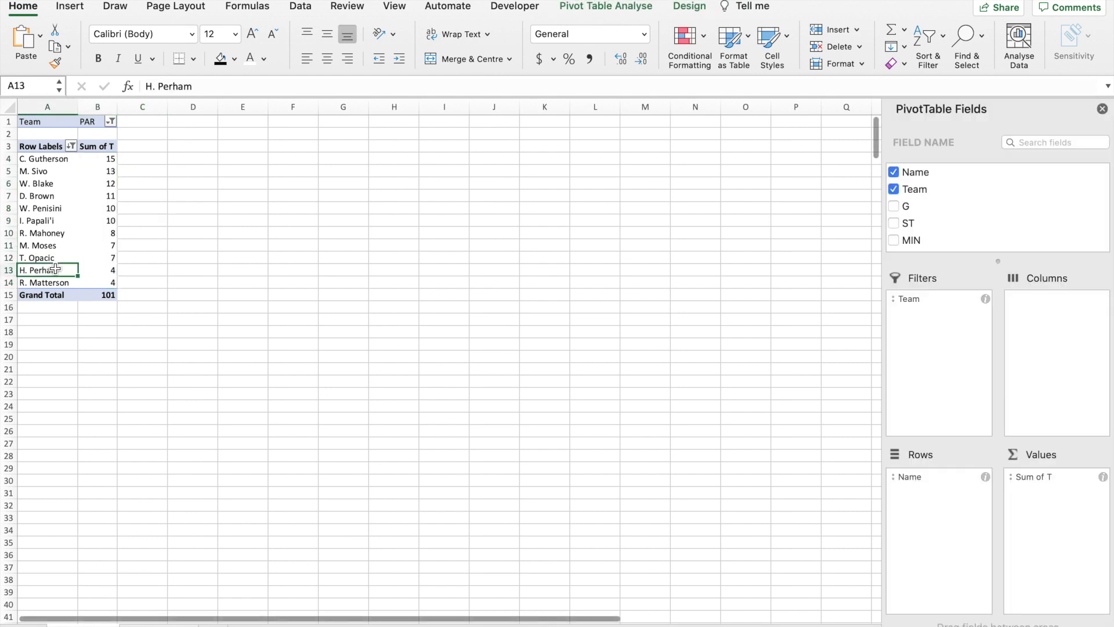
left_click(71, 145)
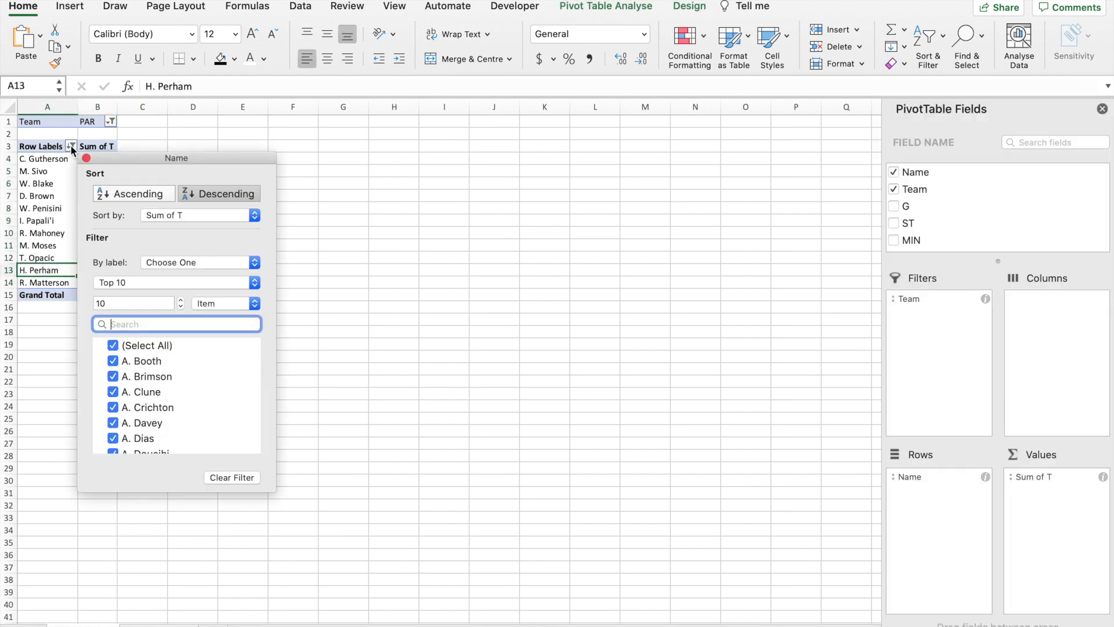
left_click_drag(129, 304, 85, 302)
type("5")
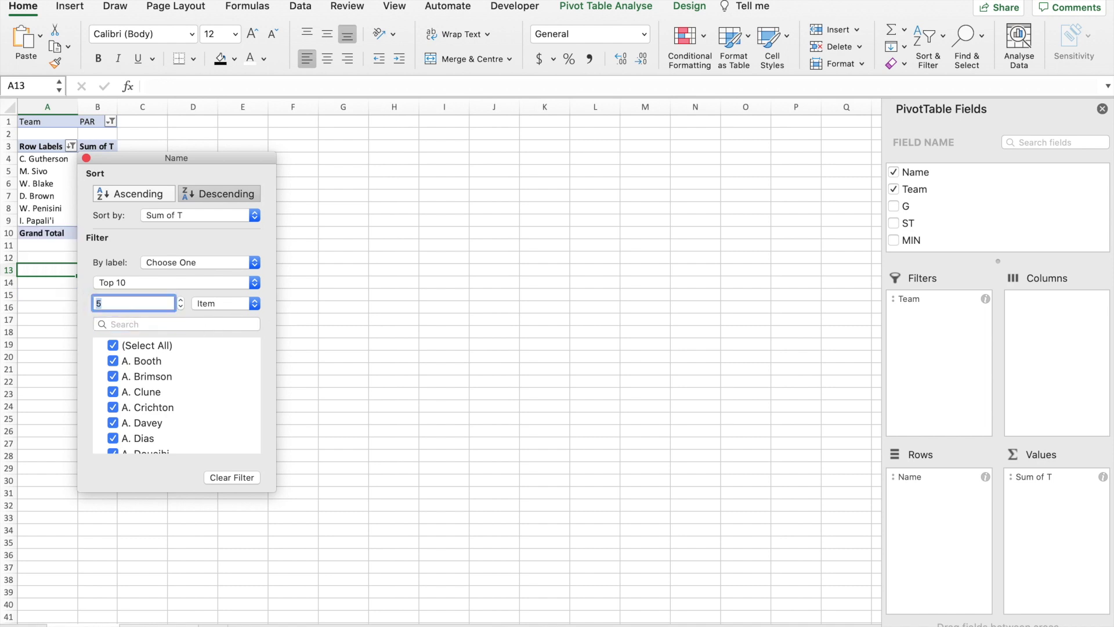
left_click(86, 158)
left_click(68, 158)
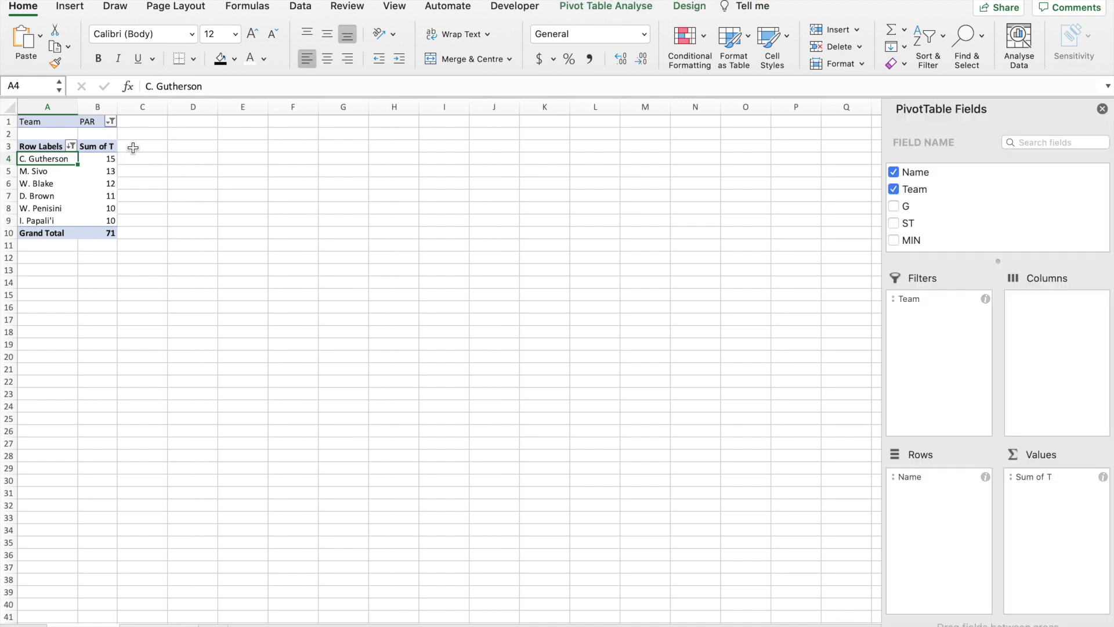
Step: Switch the Team filter from PAR to PEN
left_click(110, 121)
scroll(165, 227, "down", 5)
left_click(154, 220)
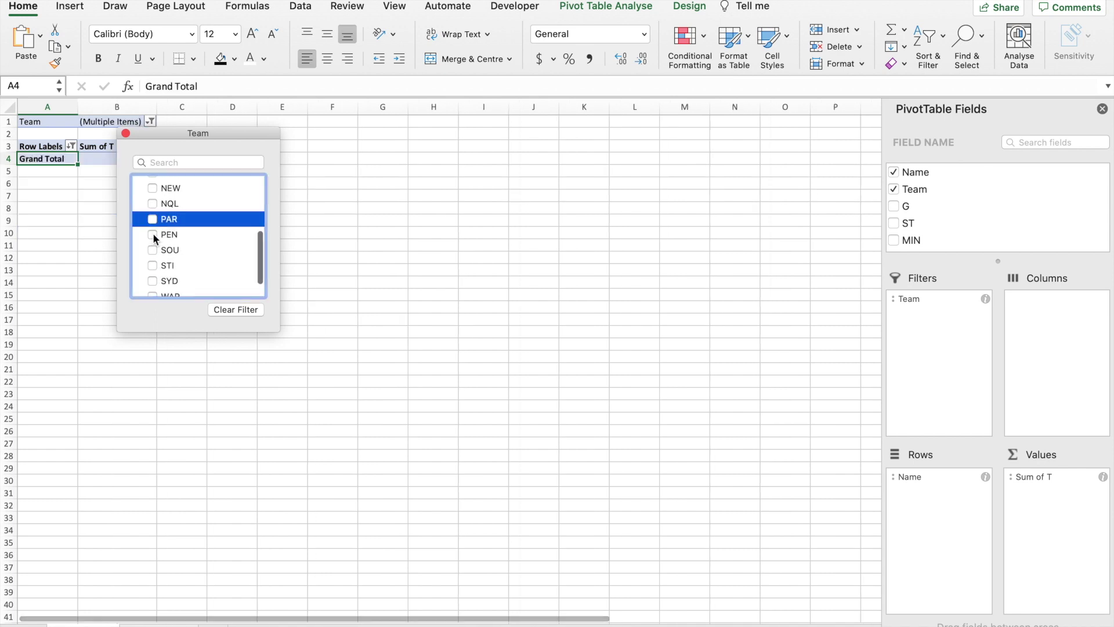
left_click(152, 231)
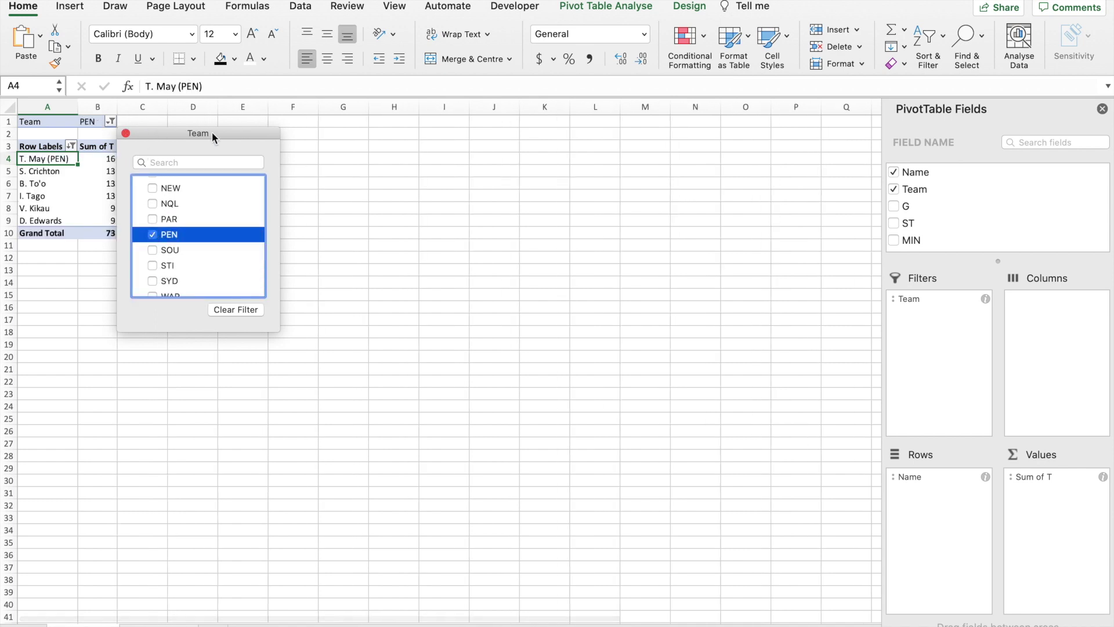
left_click(126, 134)
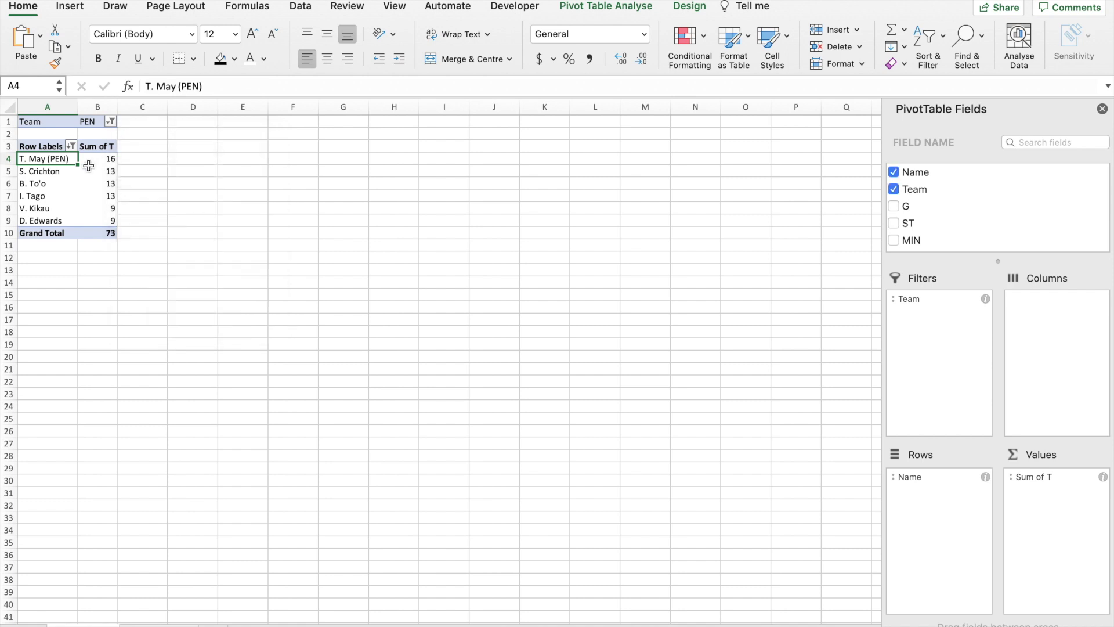
Step: Examine the PEN players' tied Sum of T values and check the Name field's sort and filter settings
left_click(58, 172)
key("Down")
key("Down")
key("Down")
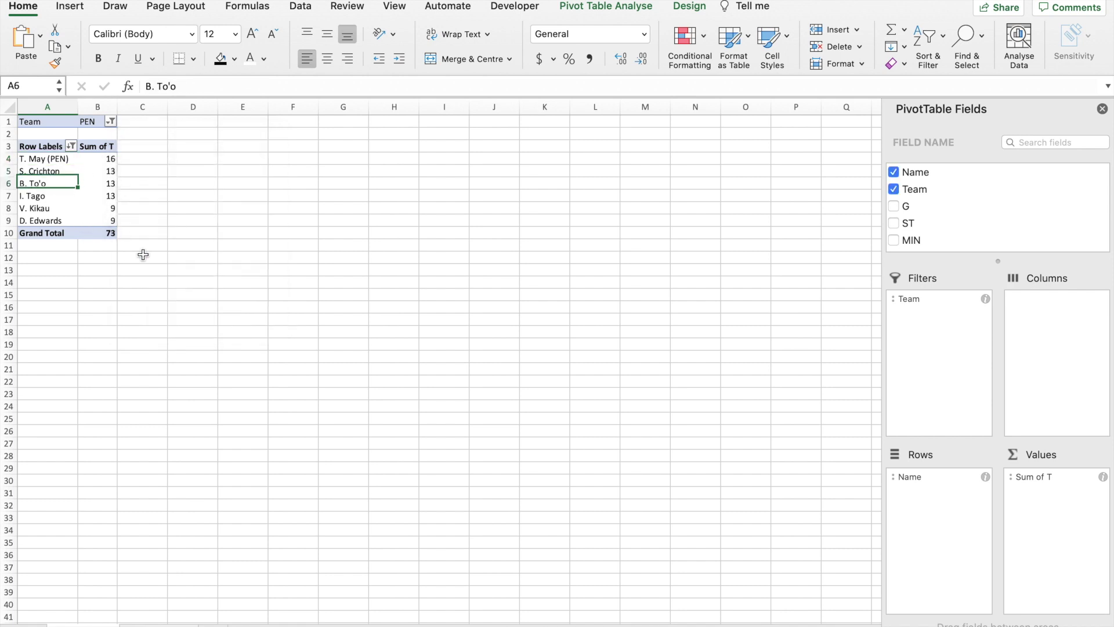
key("Down")
left_click(55, 183)
left_click(71, 146)
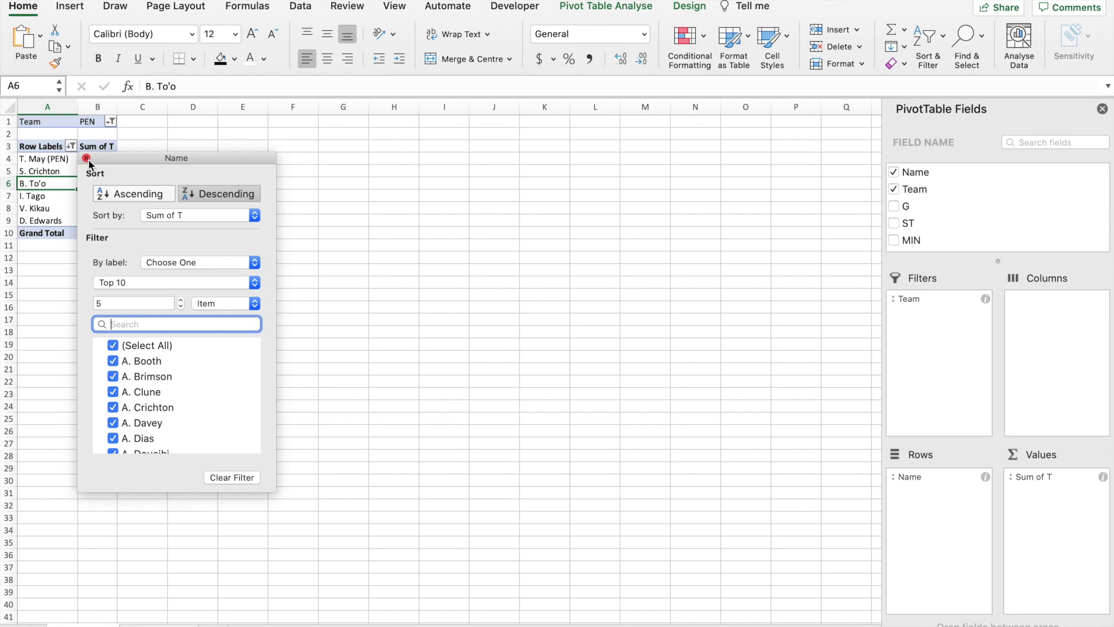
left_click(87, 159)
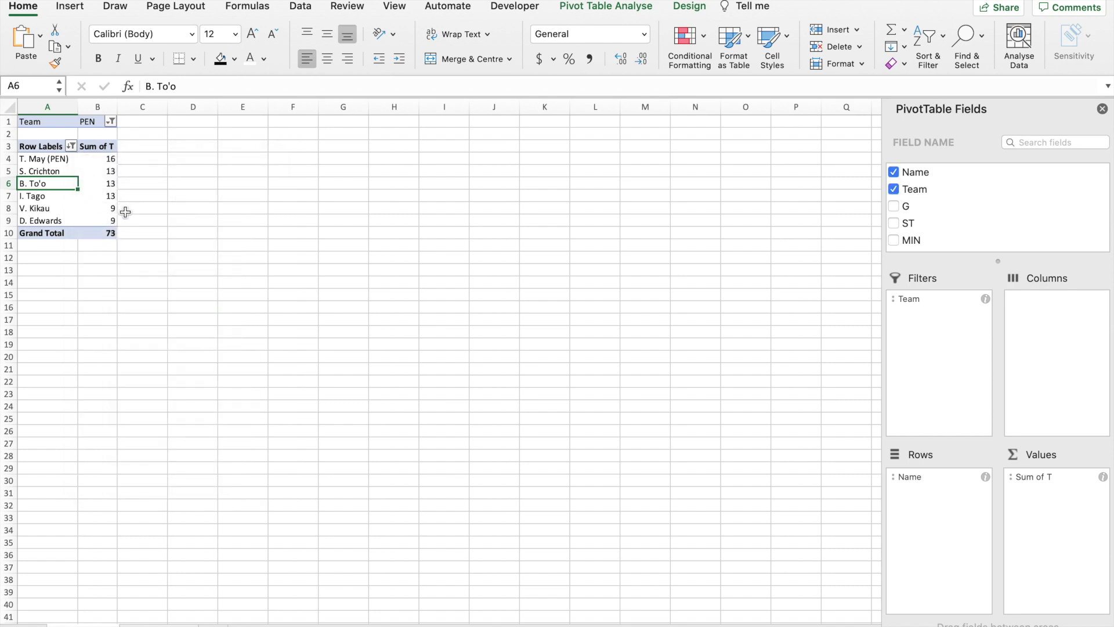
left_click(114, 176)
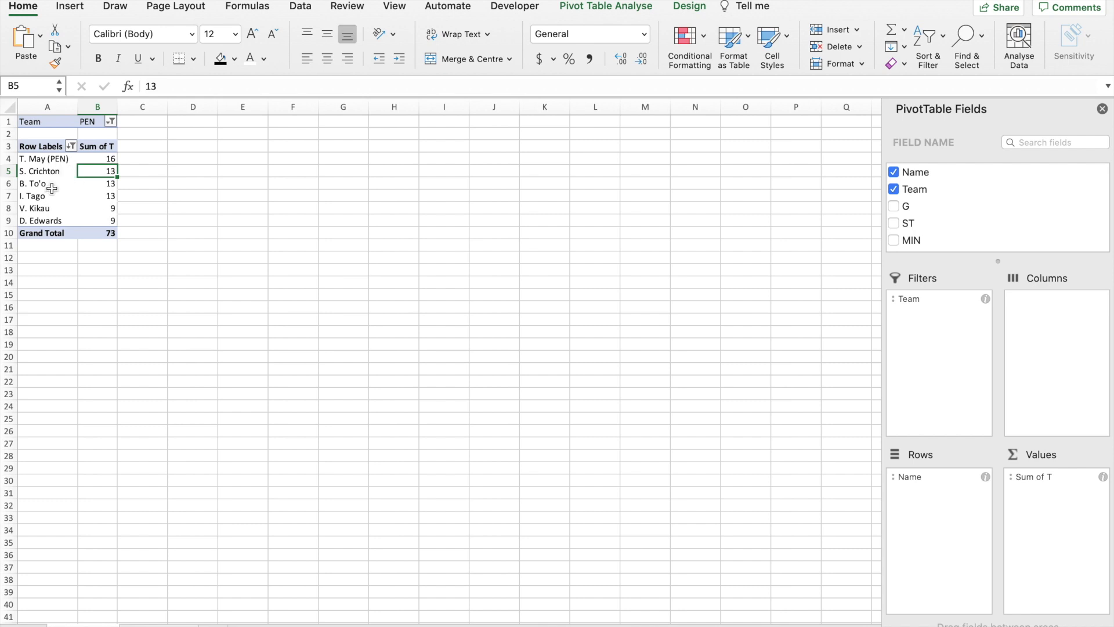
left_click_drag(110, 209, 110, 221)
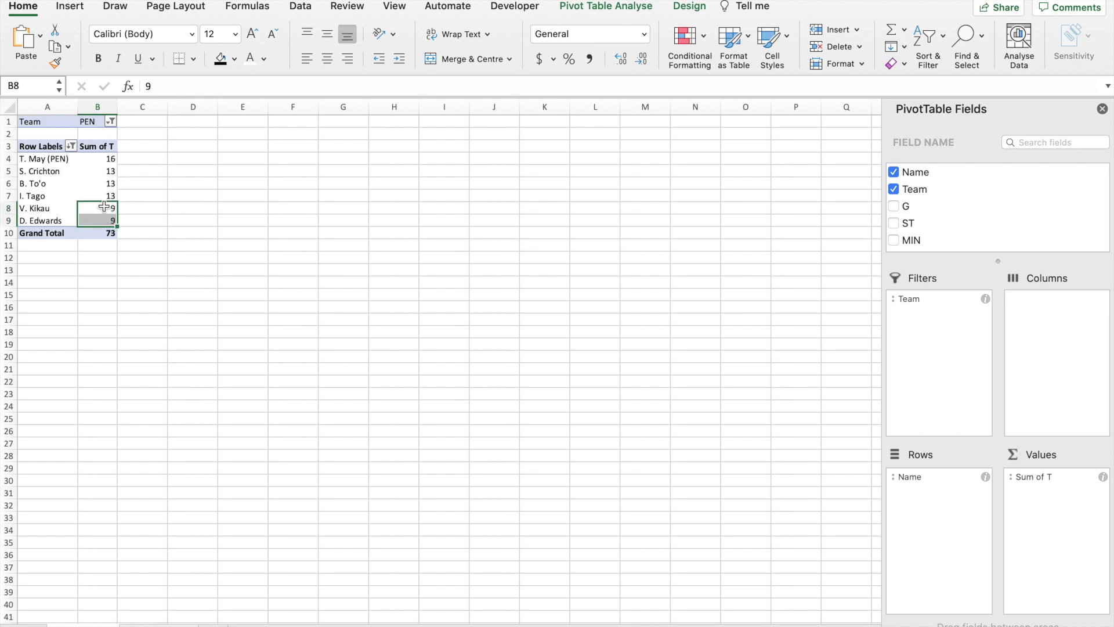
Step: Add CBY to the pivot table's Team filter alongside PEN
left_click(111, 122)
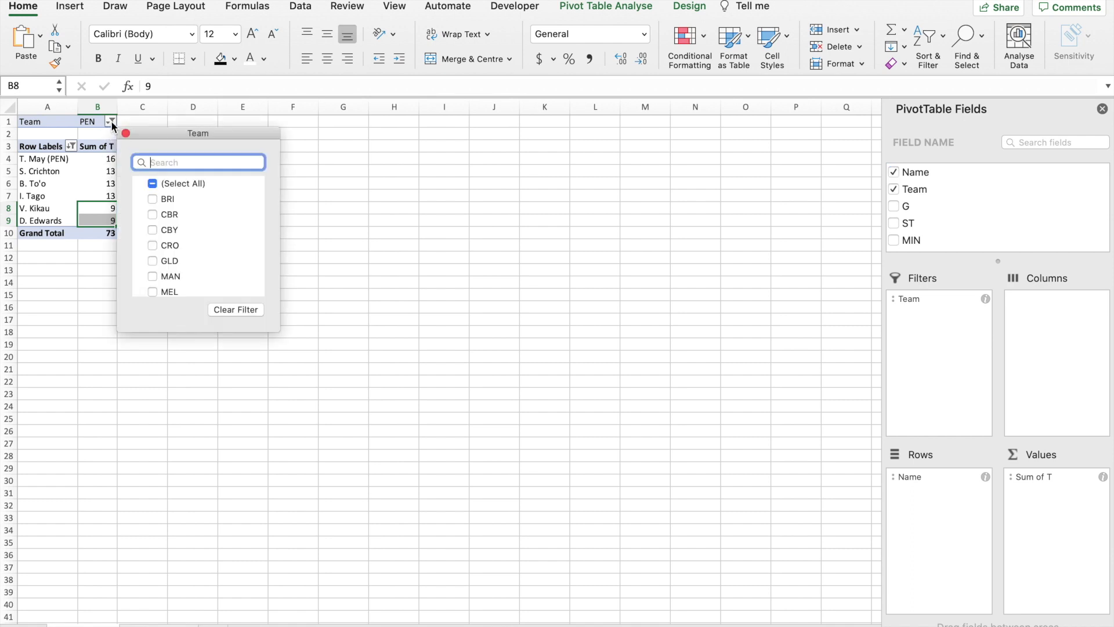
left_click(152, 230)
scroll(163, 268, "down", 3)
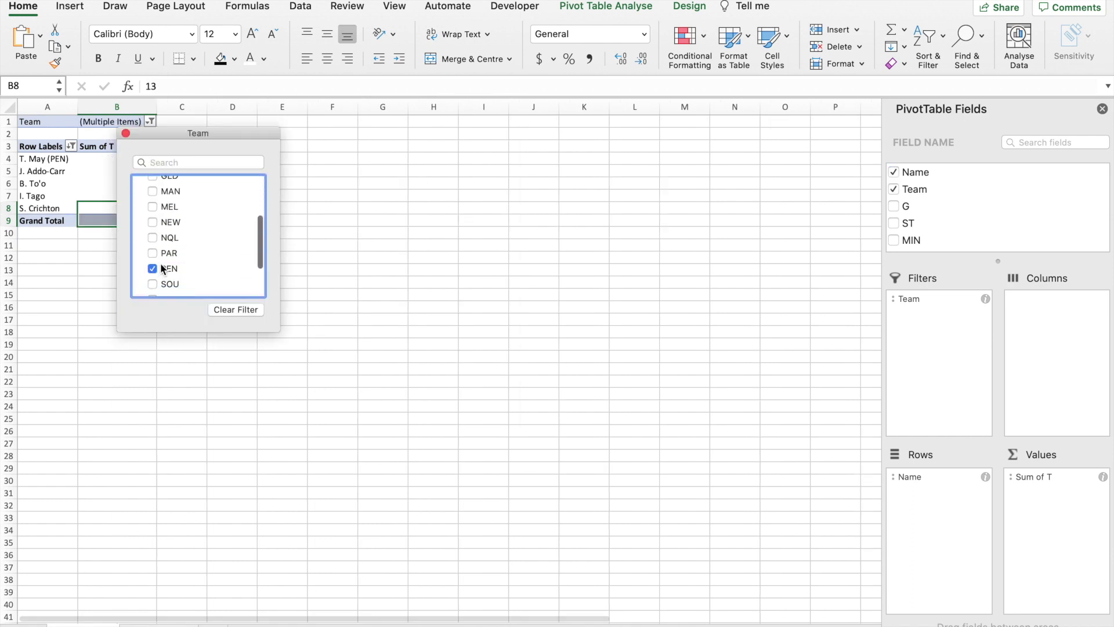
scroll(164, 239, "up", 1)
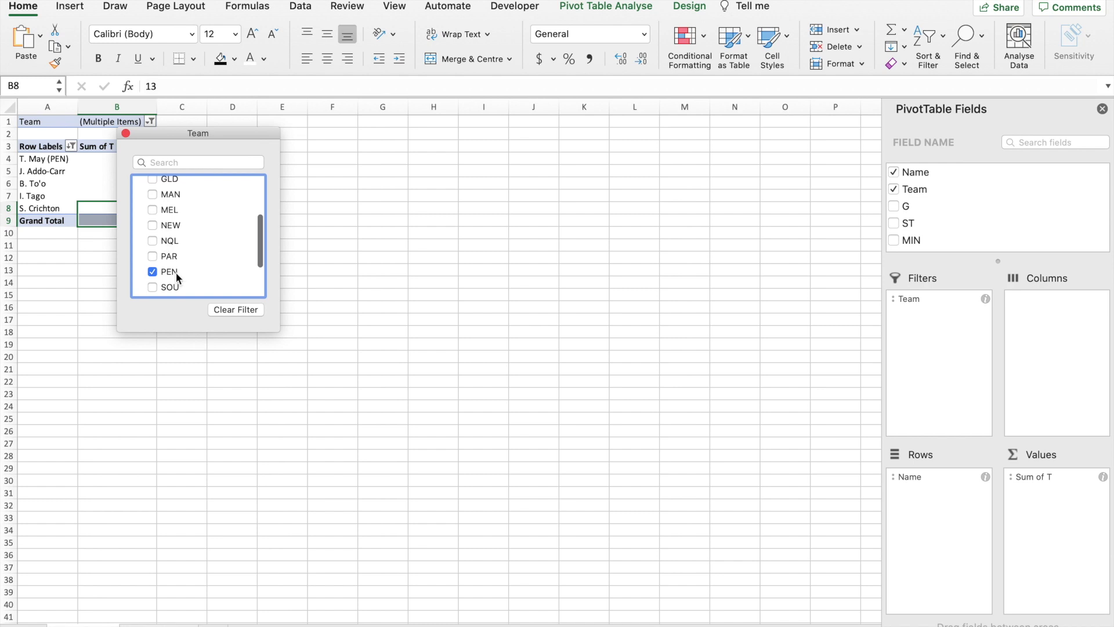
scroll(186, 278, "up", 3)
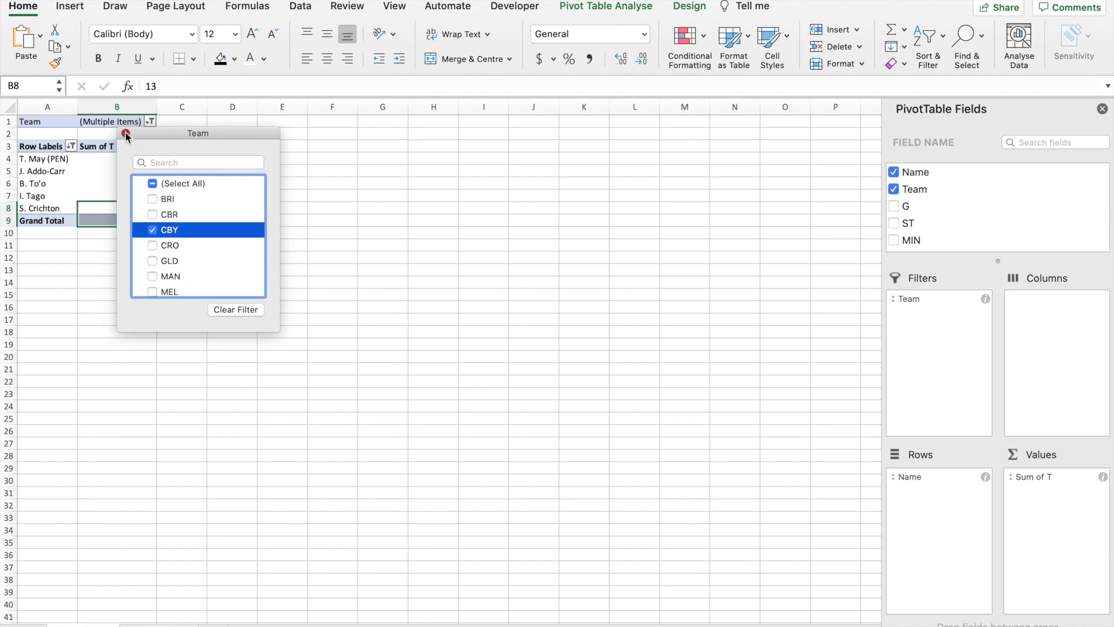
left_click(126, 135)
left_click(175, 183)
left_click(194, 207)
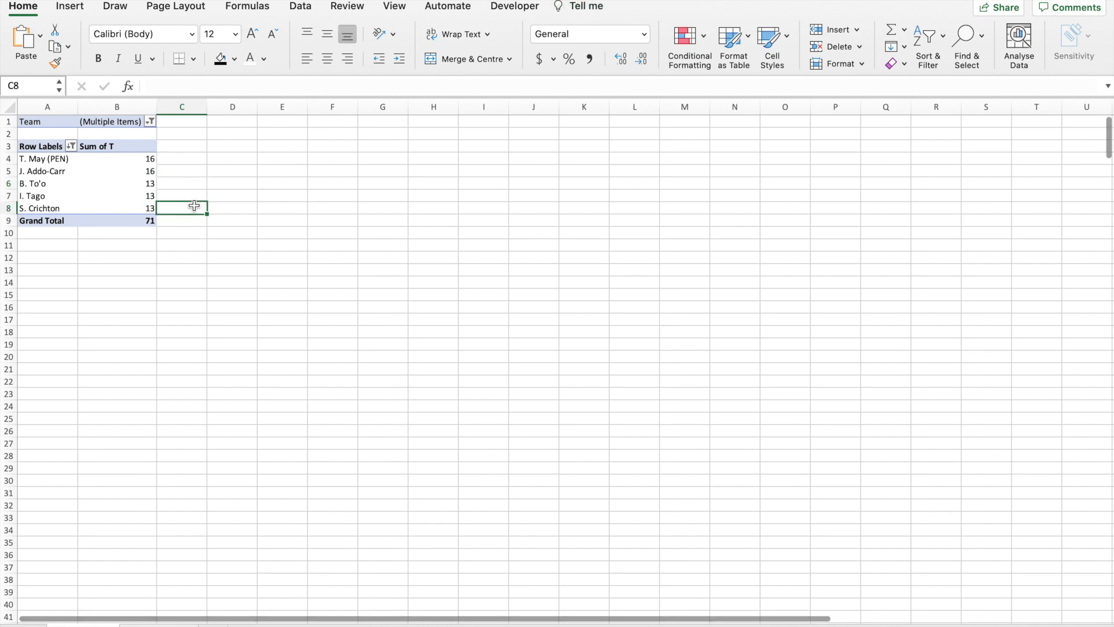
Step: Examine the top-ranked players and their Sum of T values for the combined PEN and CBY teams
left_click(56, 173)
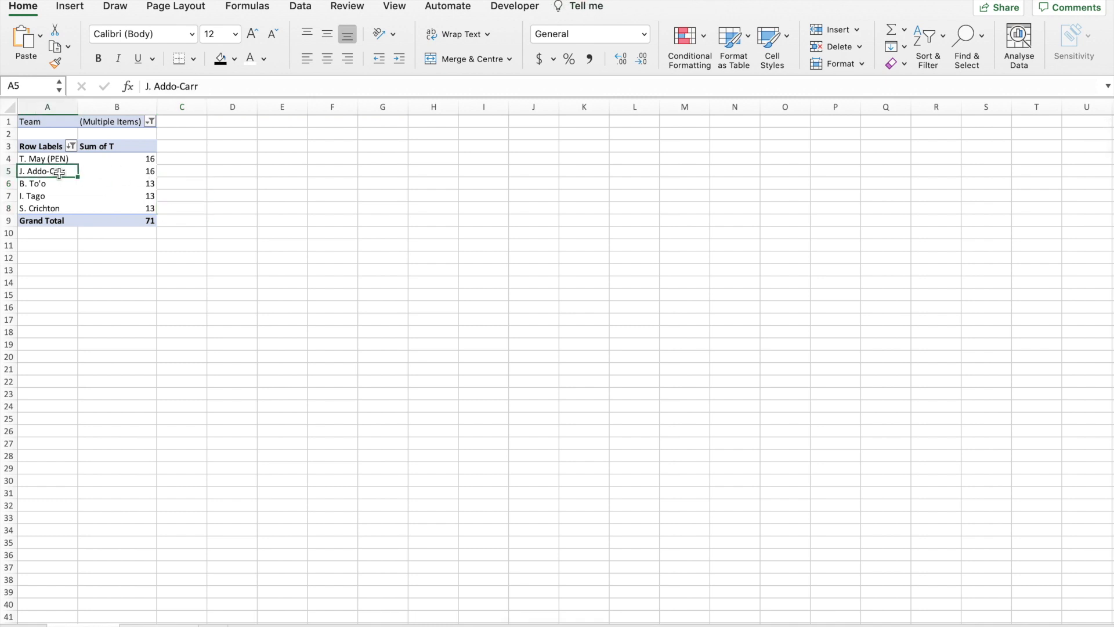
left_click(62, 161)
left_click(116, 163)
left_click(118, 171)
left_click(33, 184)
key("super+l")
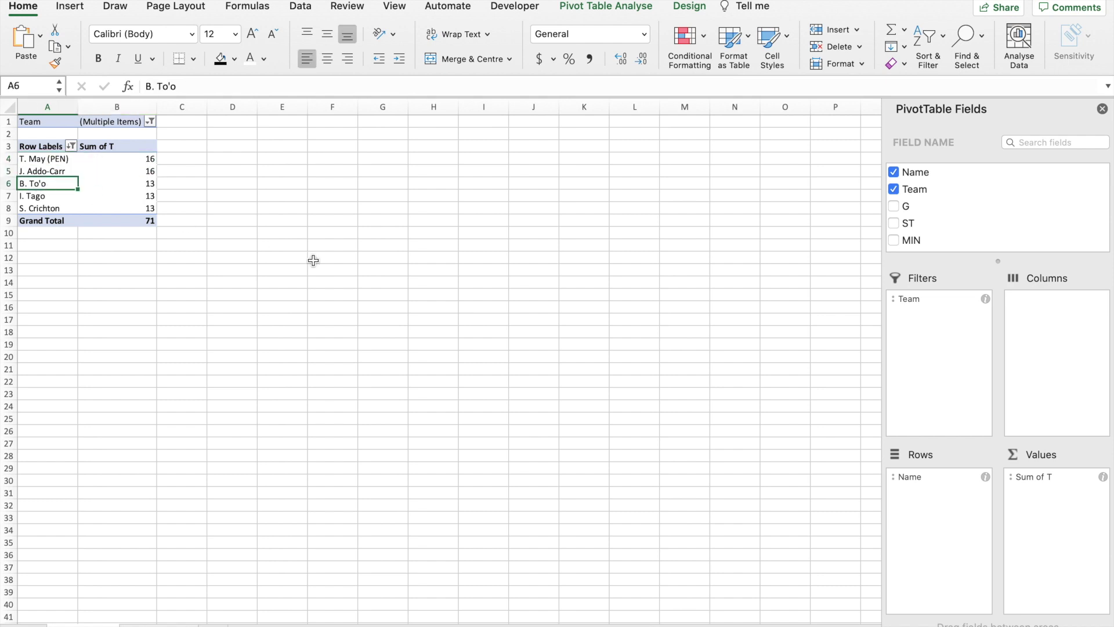
key("Down")
key("Down")
key("Down")
key("Down")
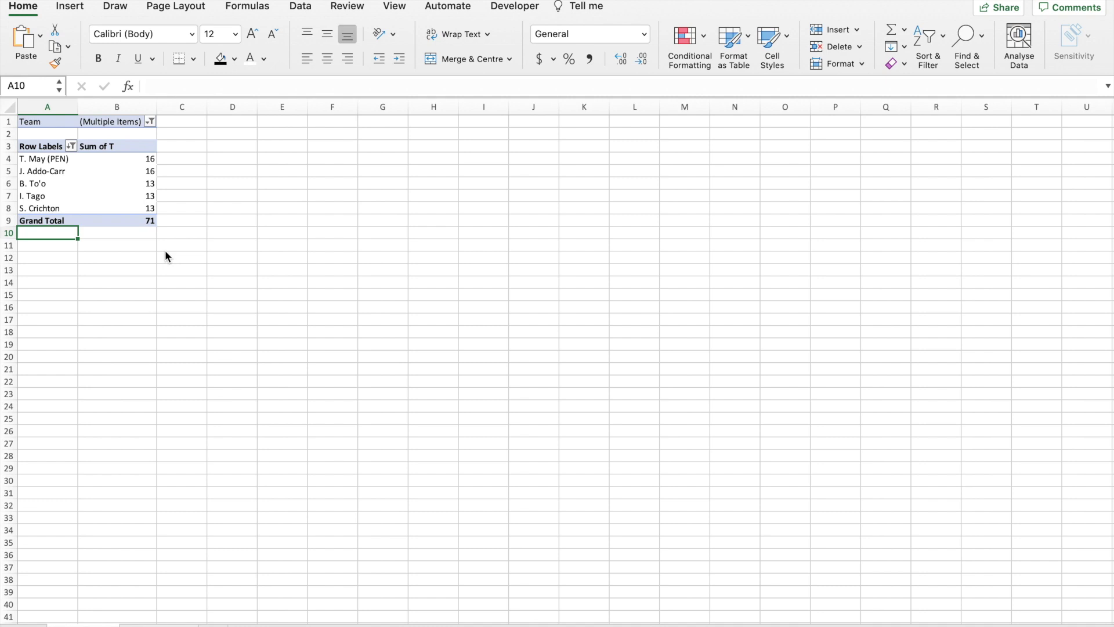
Step: Remove the Team field from the pivot table's filters and review the top five players across all teams
left_click(44, 180)
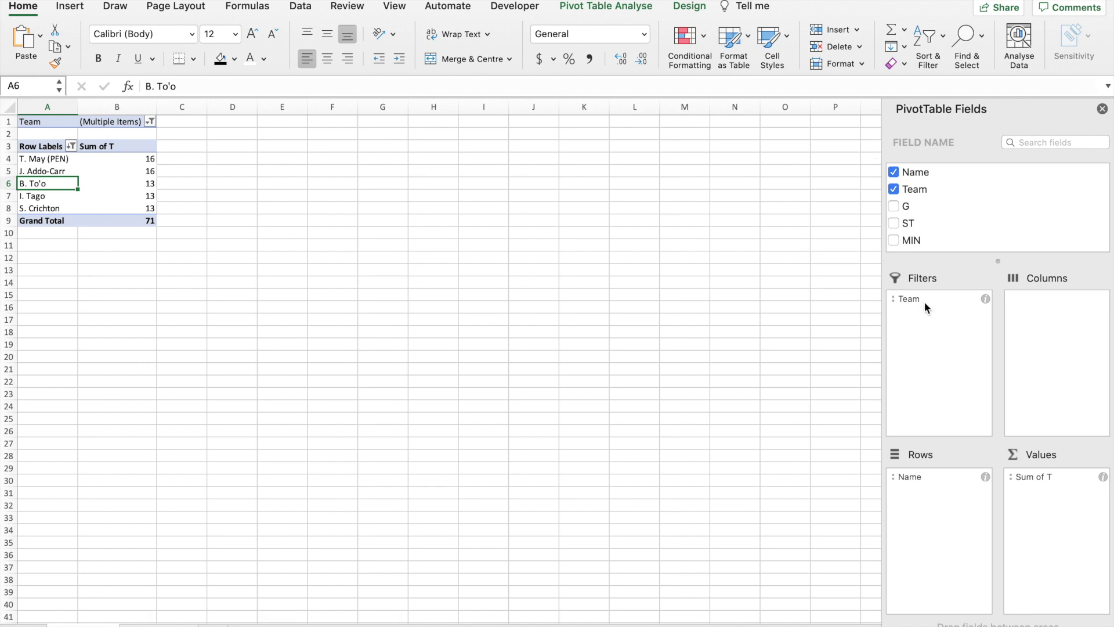
left_click_drag(919, 298, 769, 300)
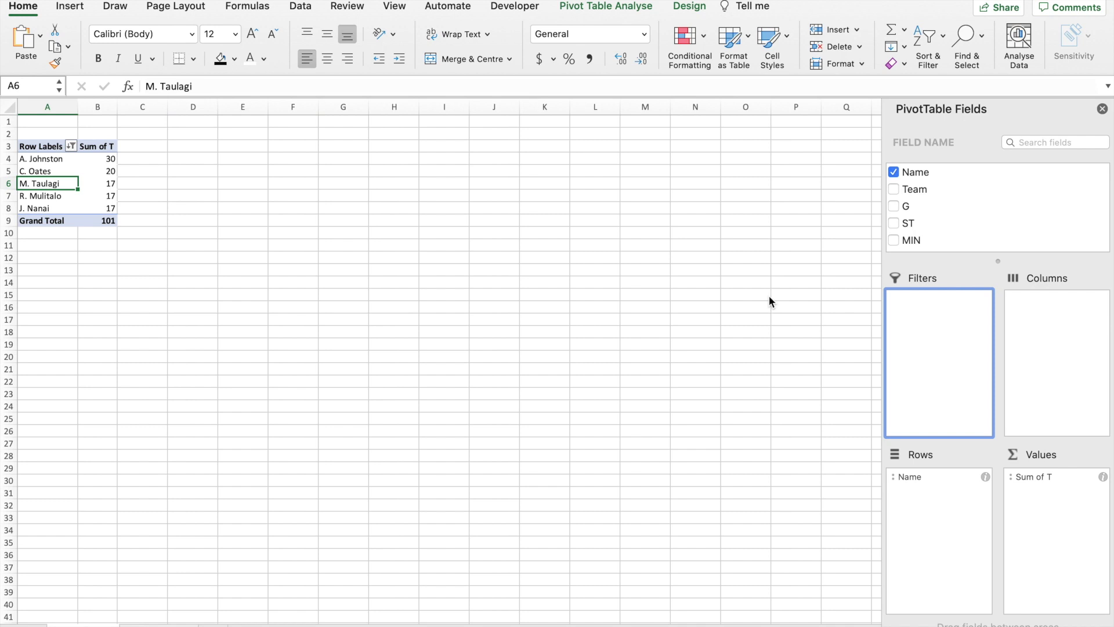
left_click_drag(37, 160, 40, 206)
left_click(927, 358)
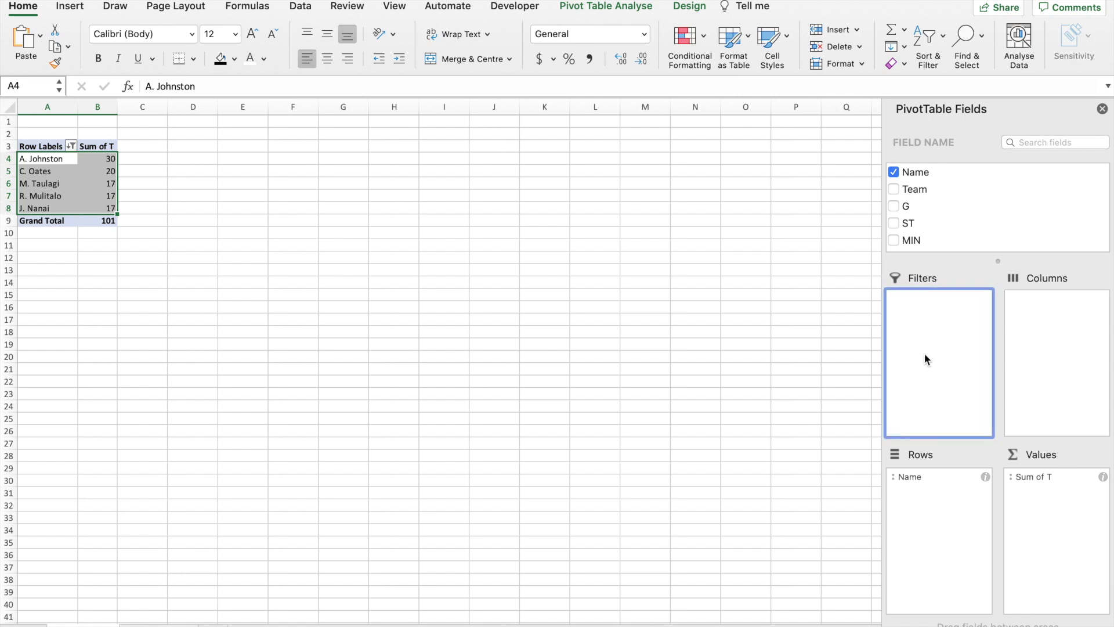
Step: Replace Sum of T with the GK% field as the pivot table's summed value
left_click_drag(1054, 476, 653, 448)
scroll(944, 207, "down", 5)
scroll(945, 208, "down", 1)
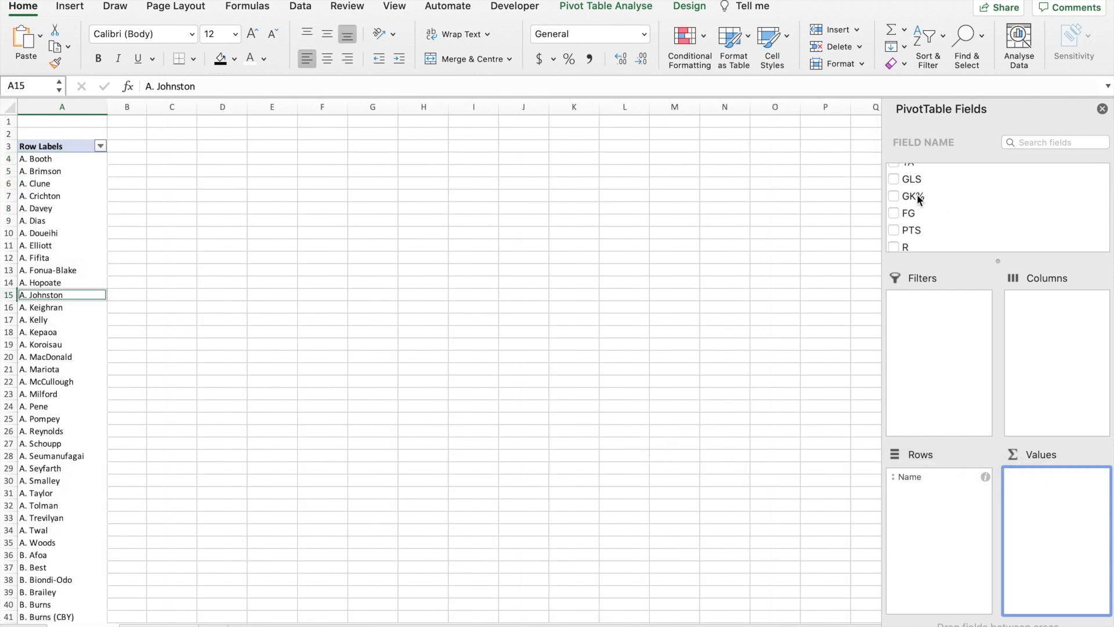
left_click_drag(919, 197, 1053, 492)
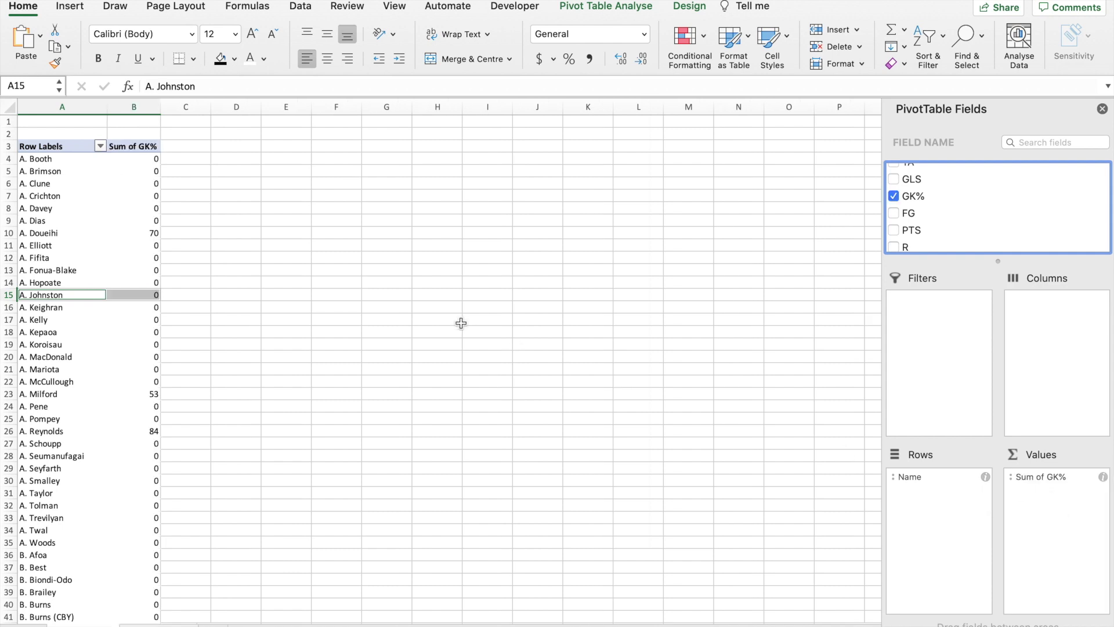
Step: Apply a Top 10 value filter of 10 items to the Name rows
left_click(101, 147)
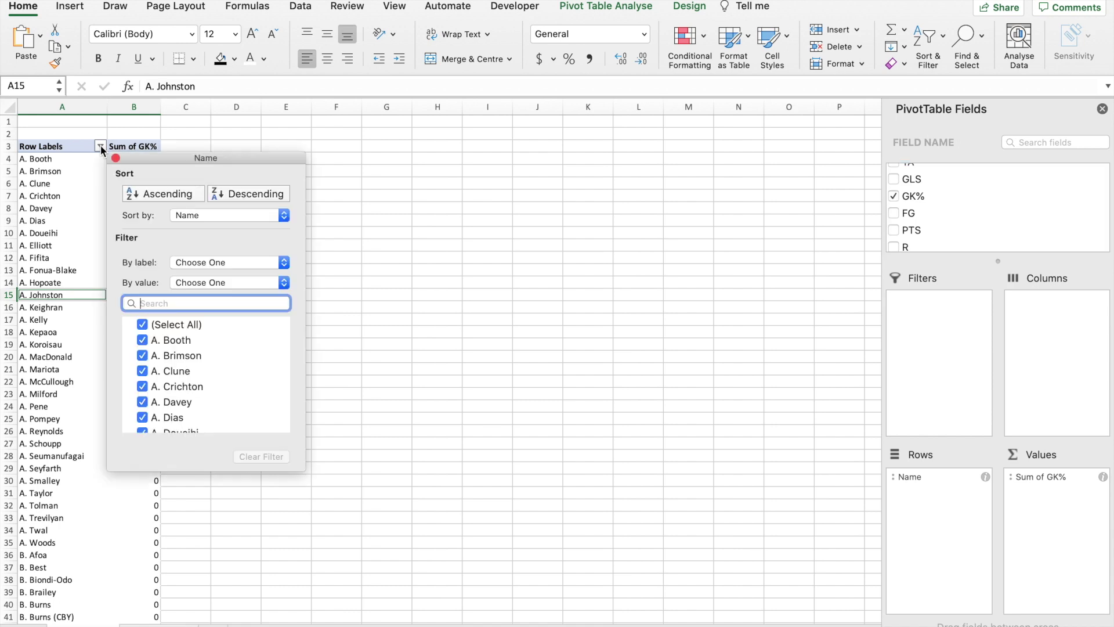
left_click(198, 285)
left_click(208, 418)
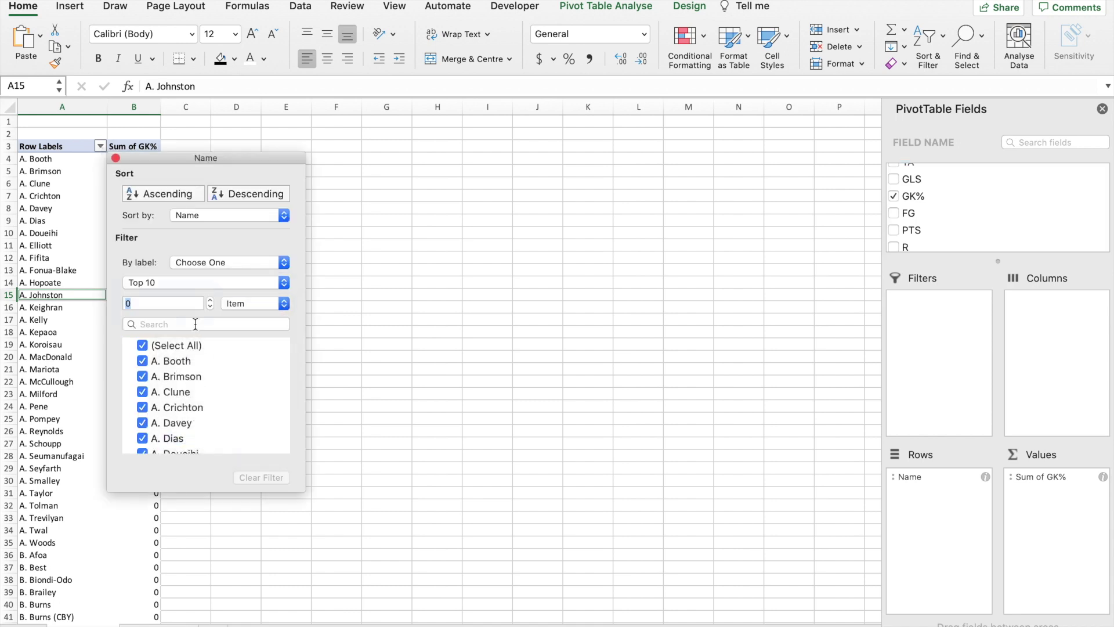
type("10")
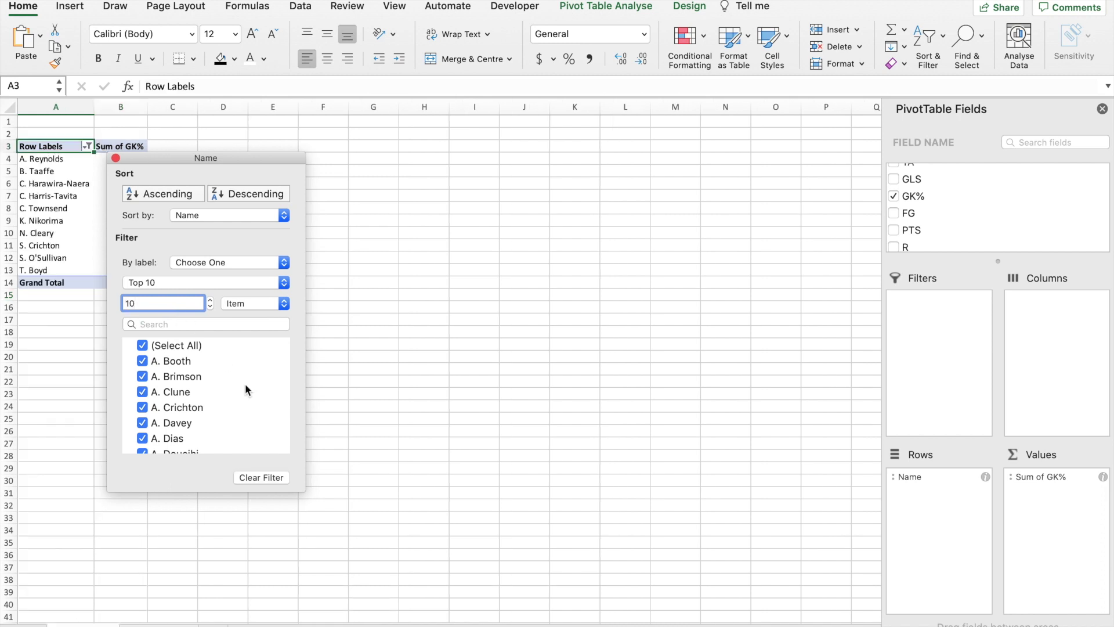
left_click(352, 331)
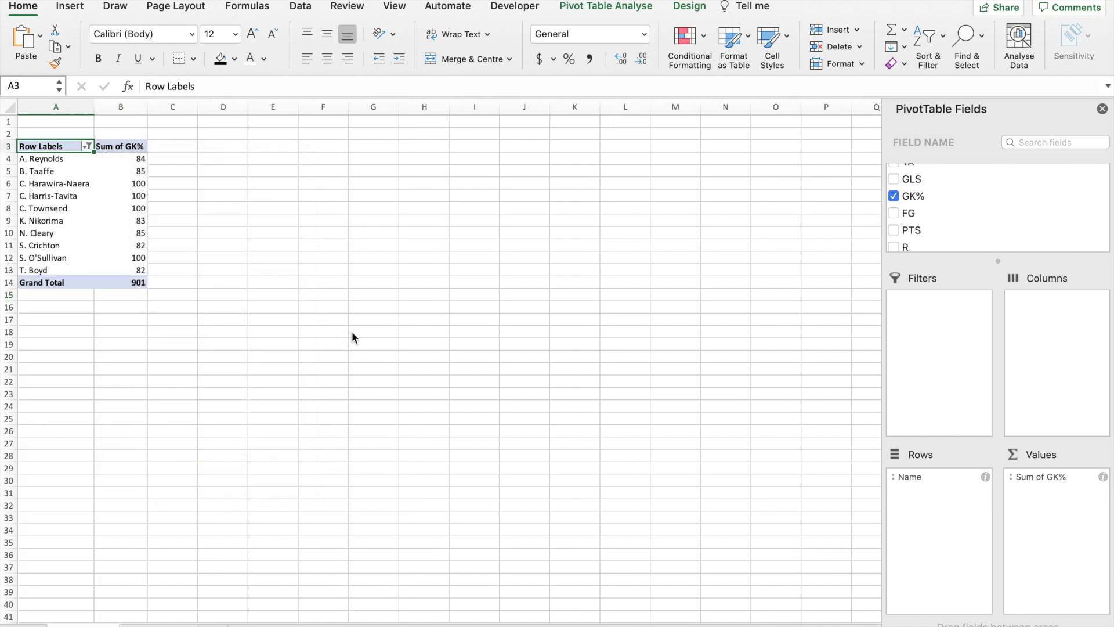
Step: Sort the players by Sum of GK% from largest to smallest
right_click(134, 193)
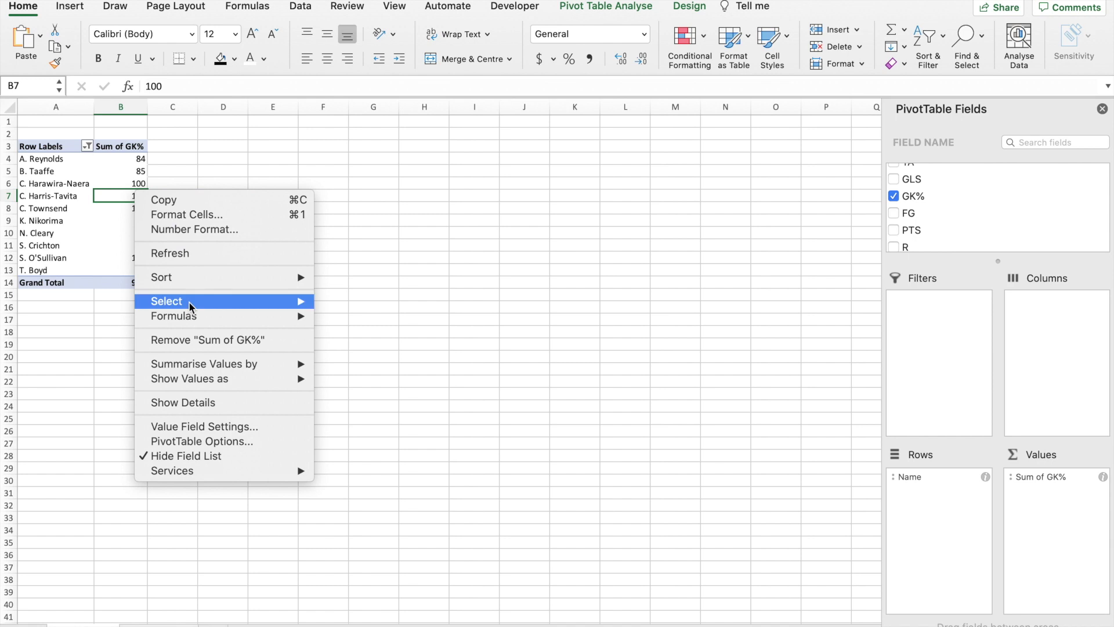
mouse_move(294, 288)
left_click(357, 292)
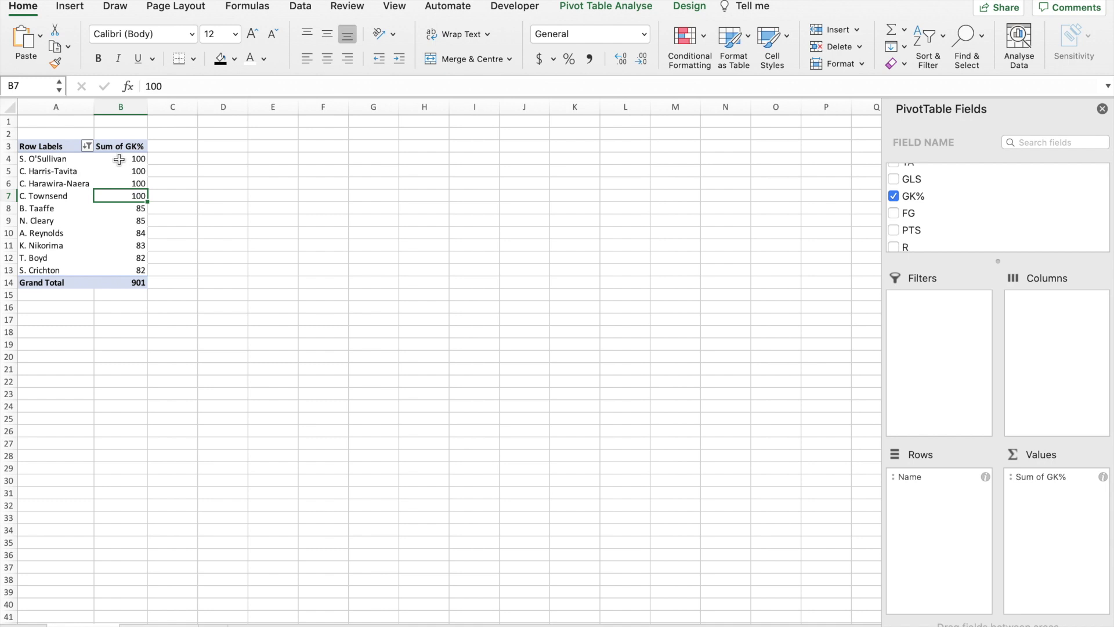
Step: Examine the ranked Sum of GK% values, stepping through the entries at 100
left_click_drag(119, 159, 123, 271)
left_click(211, 220)
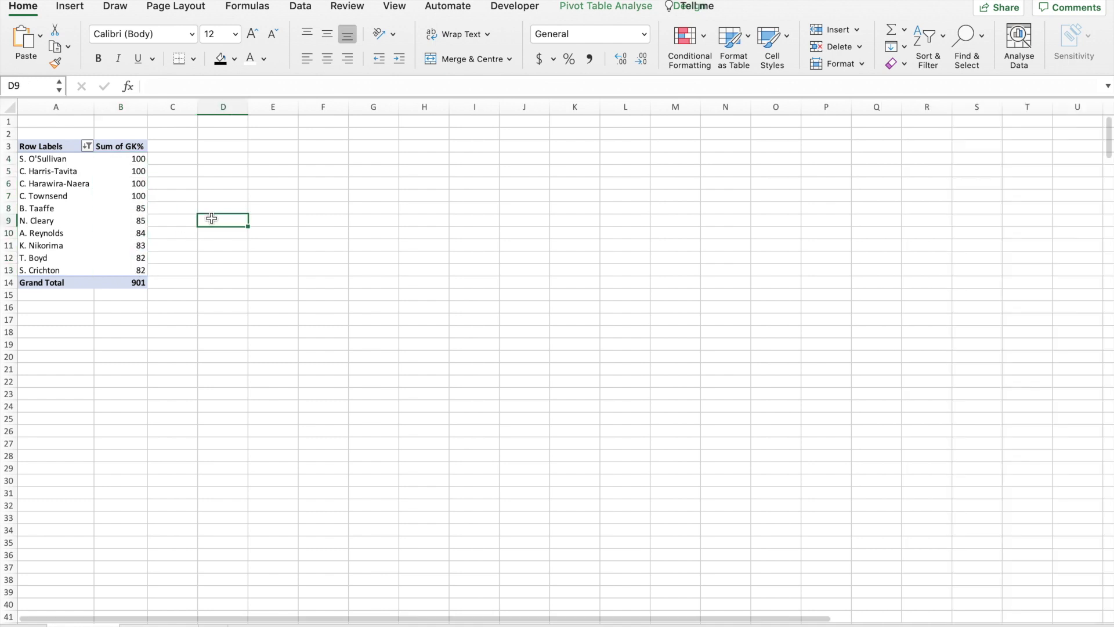
left_click(137, 158)
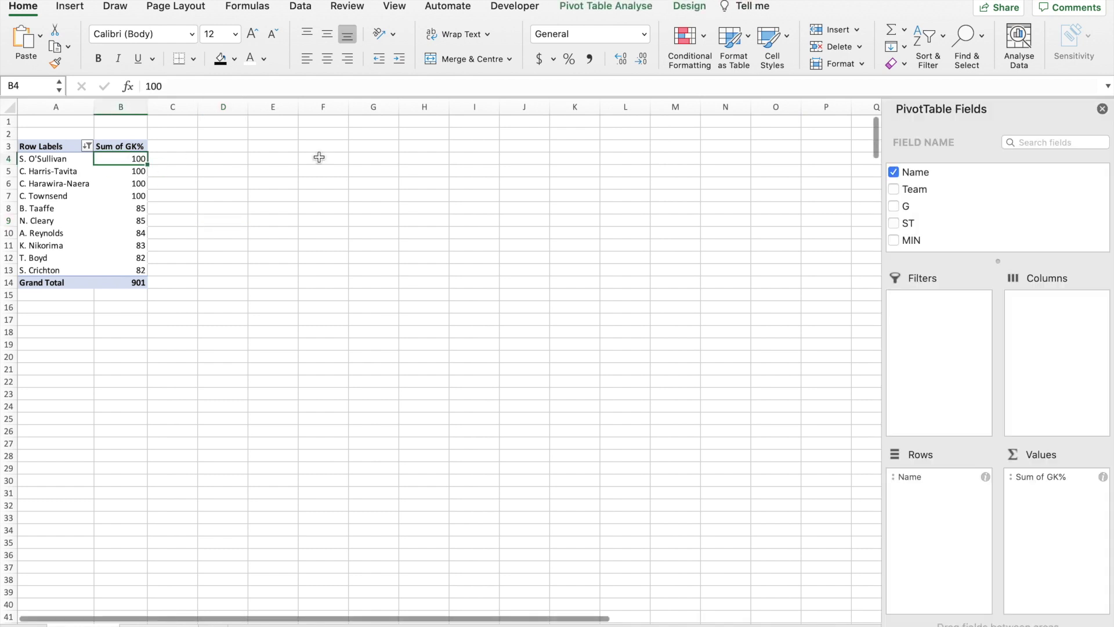
key("Down")
key("Down")
key("Down")
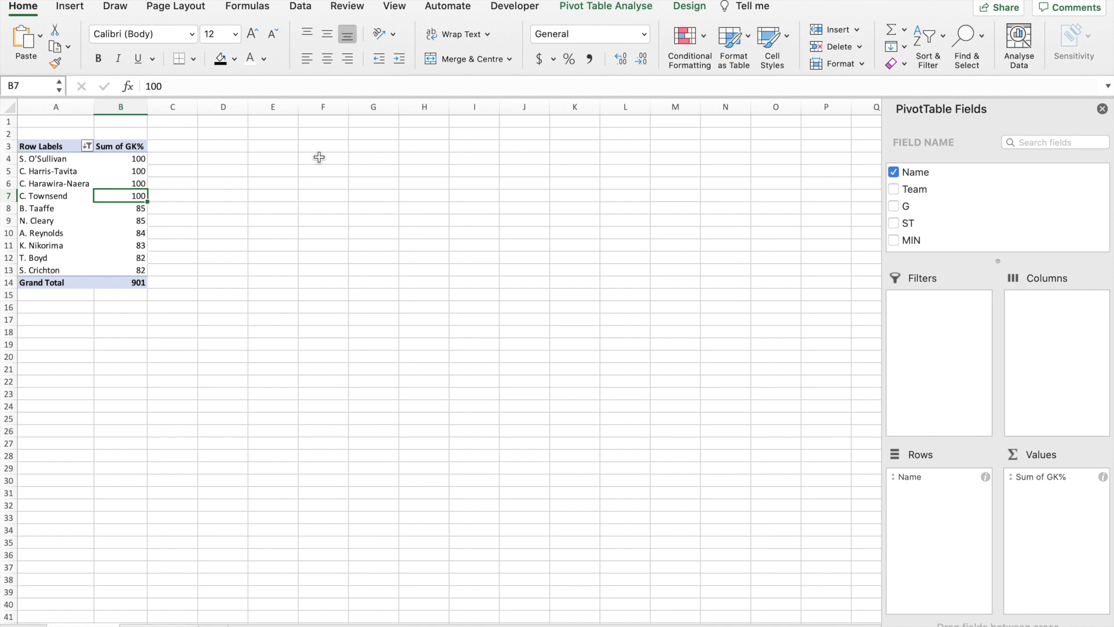
key("XF86MonBrightnessUp")
key("XF86MonBrightnessUp")
key("XF86MonBrightnessUp")
Step: Insert a slicer for the GLS field on the pivot table
left_click(591, 9)
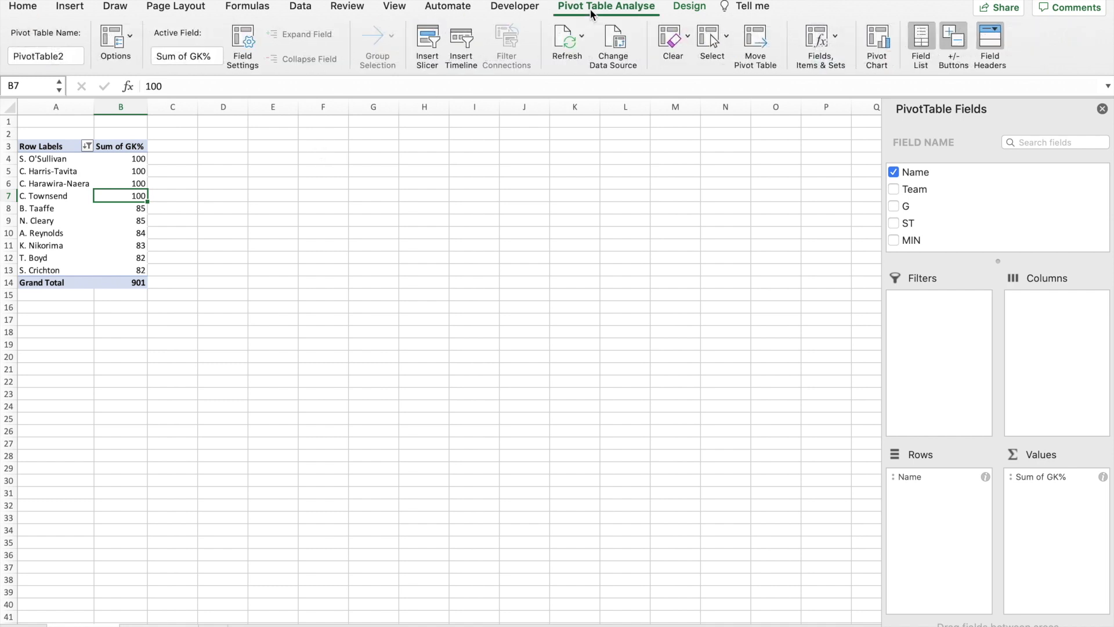
left_click(434, 41)
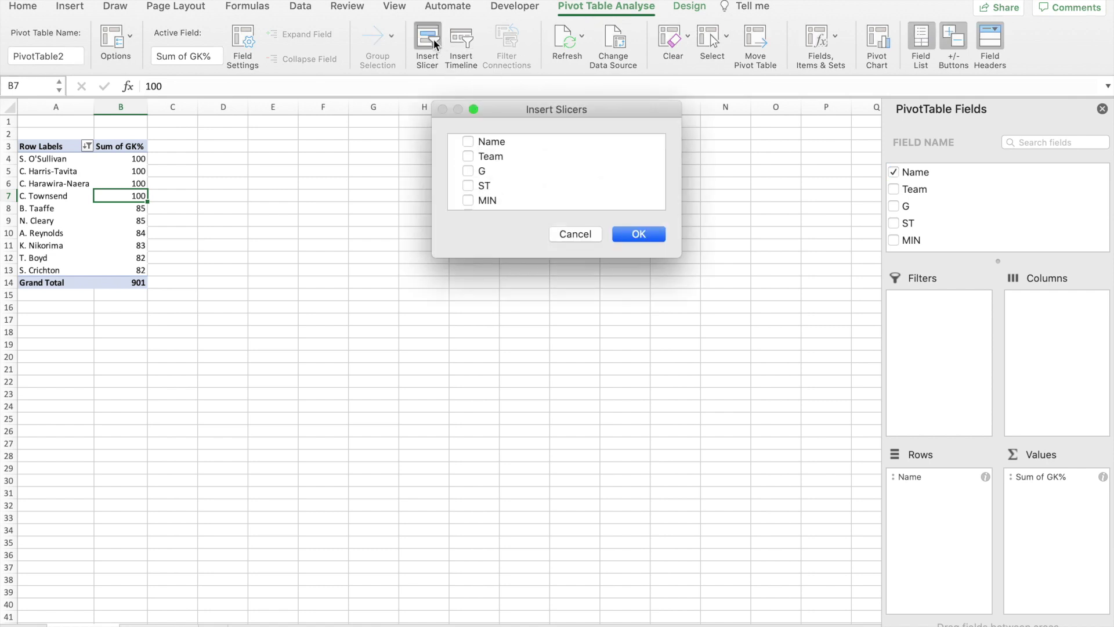
scroll(534, 175, "down", 5)
scroll(533, 175, "down", 2)
scroll(532, 174, "up", 3)
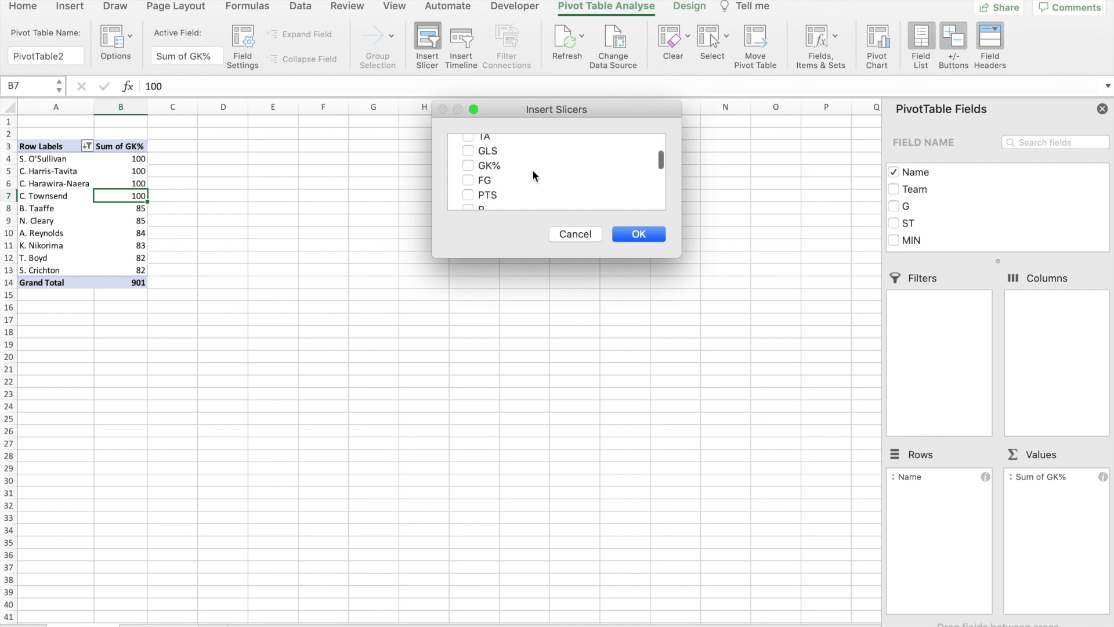
left_click(468, 168)
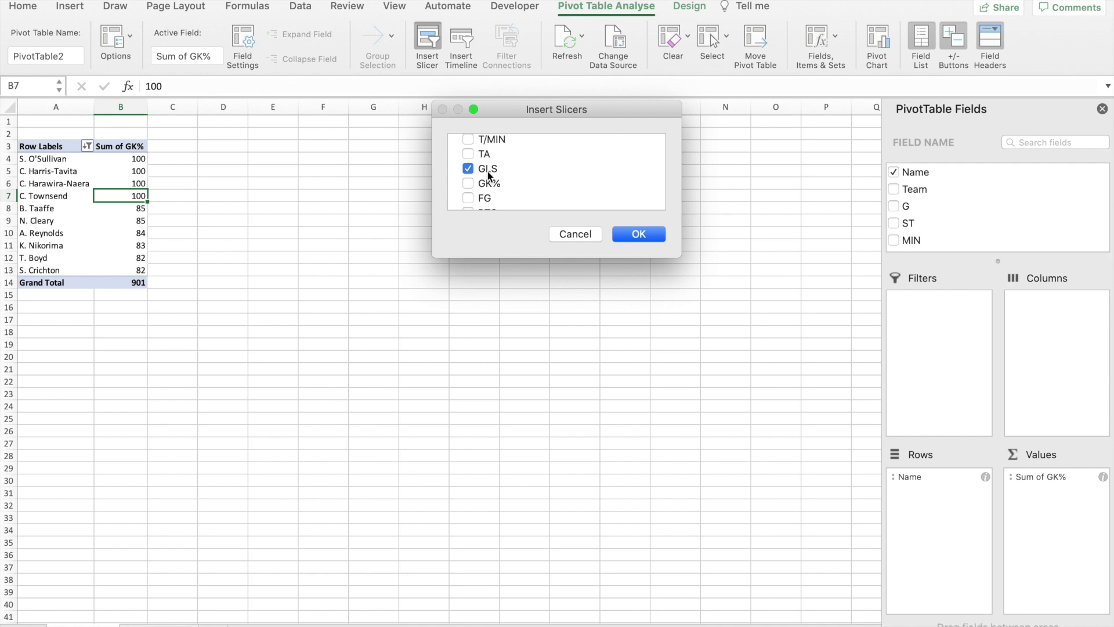
left_click(637, 235)
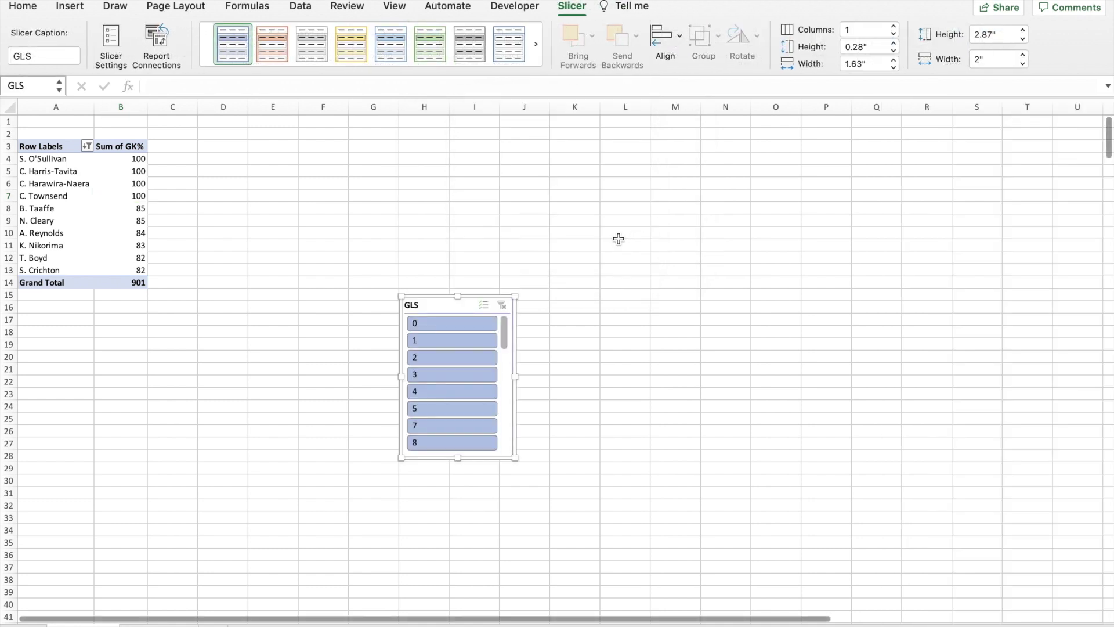
Step: Place the GLS slicer beside the pivot table and stretch it to about 8.22" high
left_click_drag(444, 303, 315, 148)
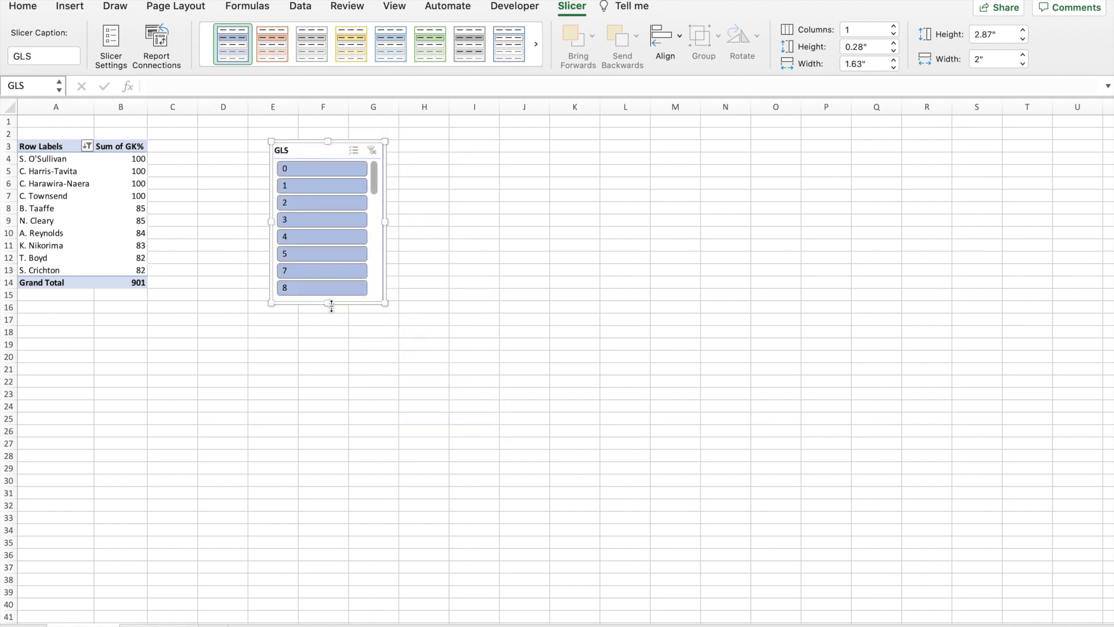
left_click_drag(331, 306, 315, 601)
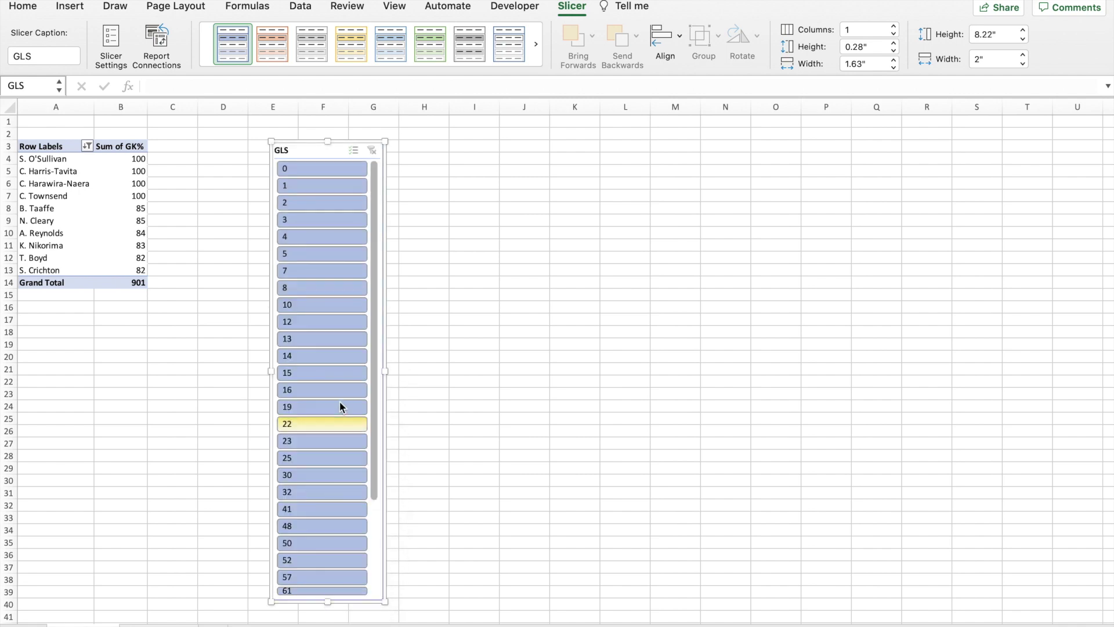
left_click_drag(324, 151, 330, 141)
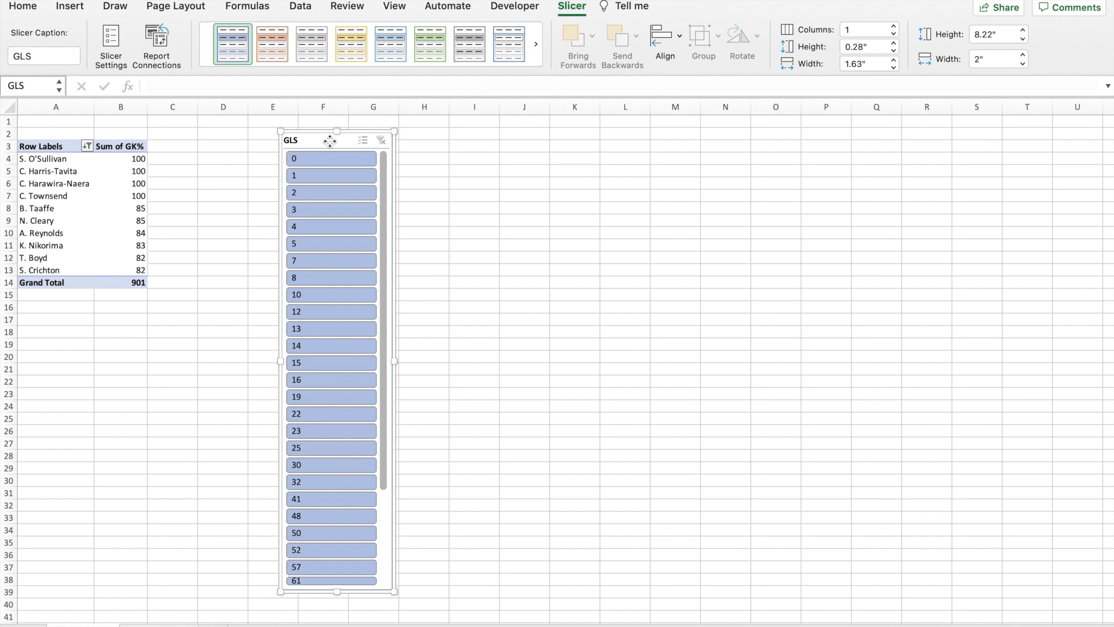
Step: Enable multi-select on the GLS slicer and deselect the values from 0 through 32, keeping 41 and above
left_click(364, 141)
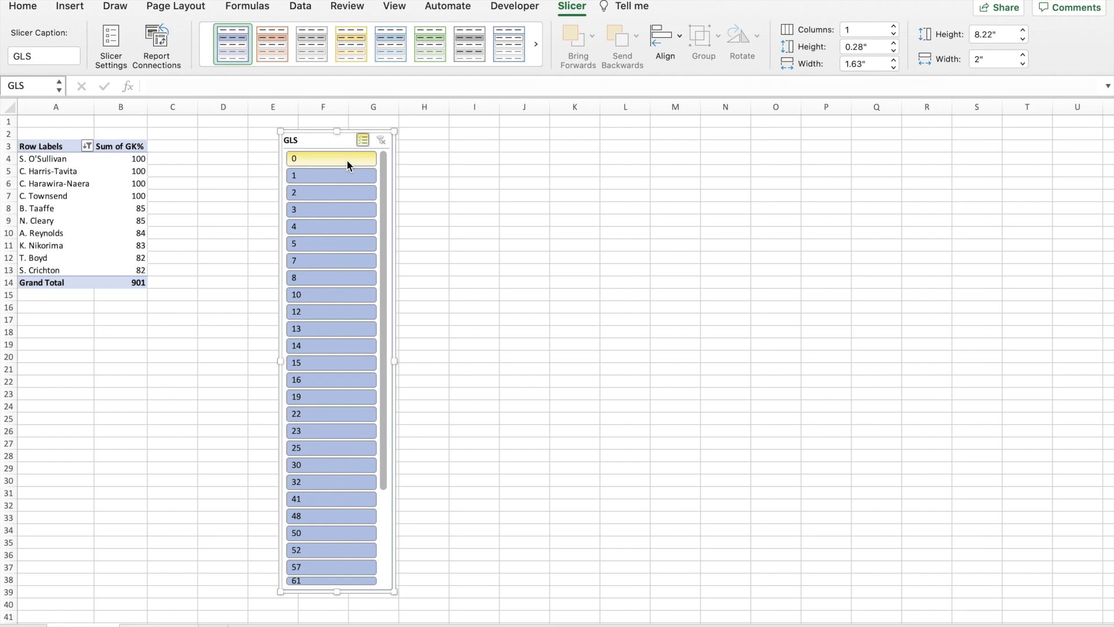
left_click_drag(346, 159, 324, 477)
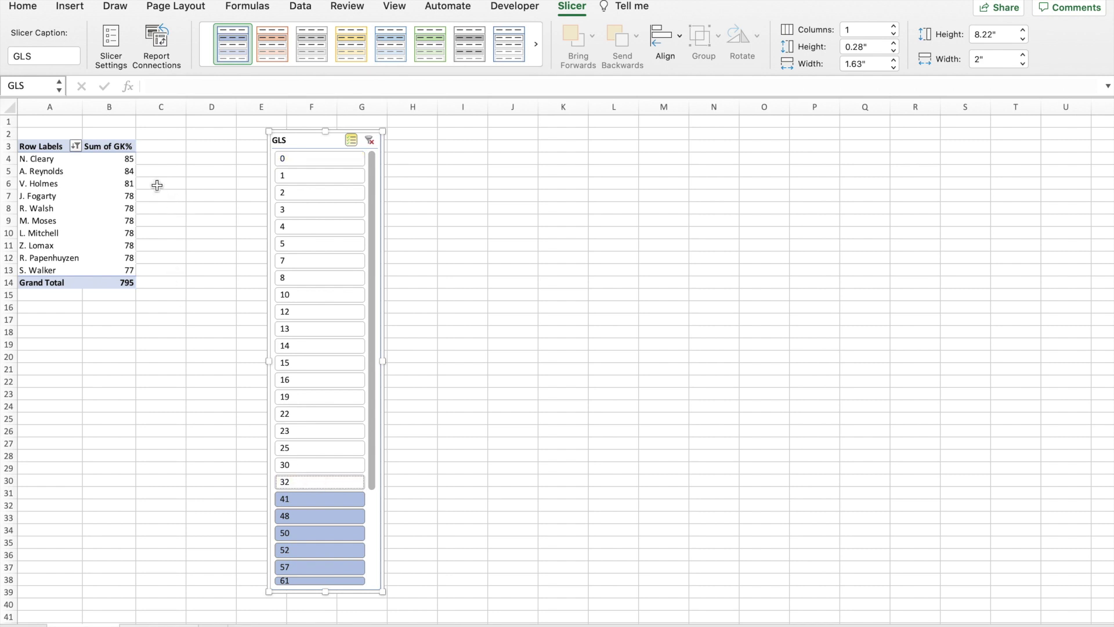
Step: Examine the list of top goal kickers by Sum of GK% under the GLS slicer selection
left_click(61, 160)
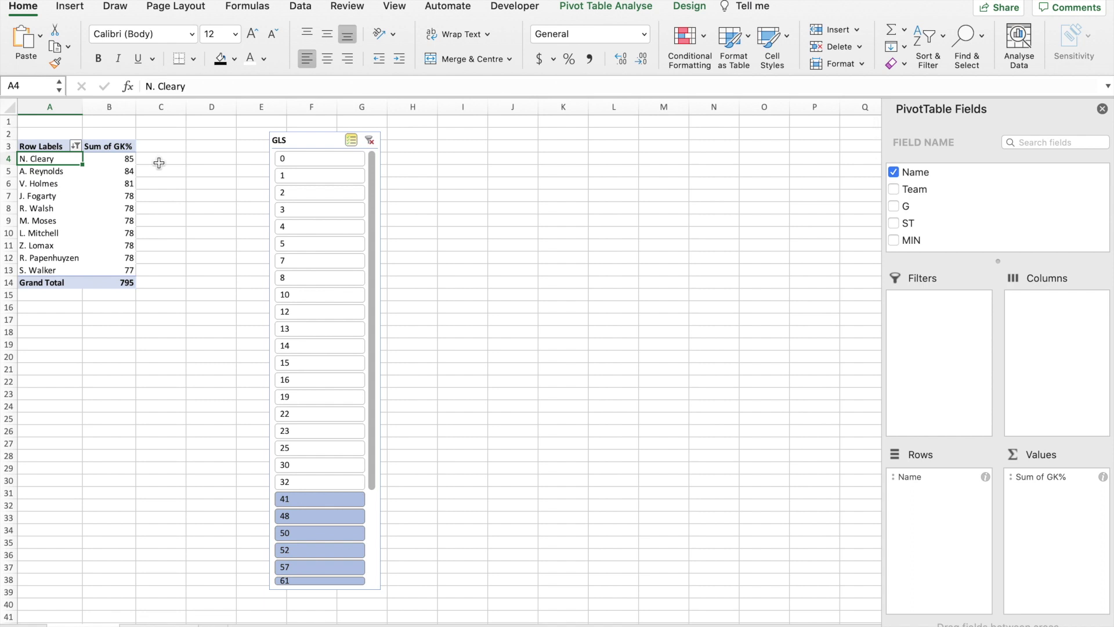
key("Down")
key("Down")
key("Down")
key("Down")
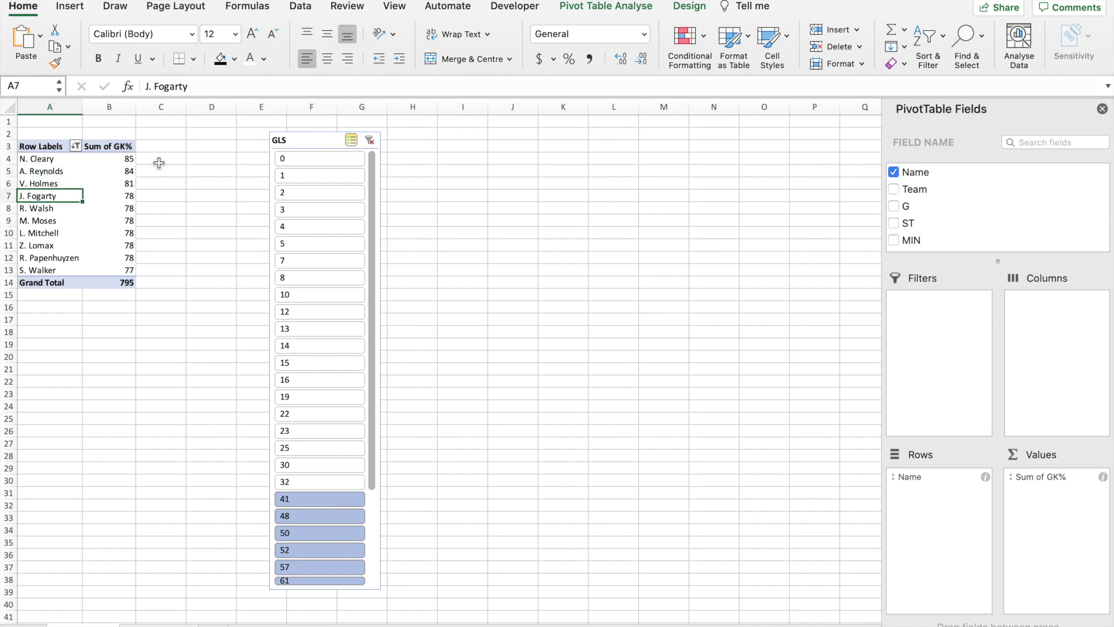
key("Down")
key("Down")
key("Down")
key("Down")
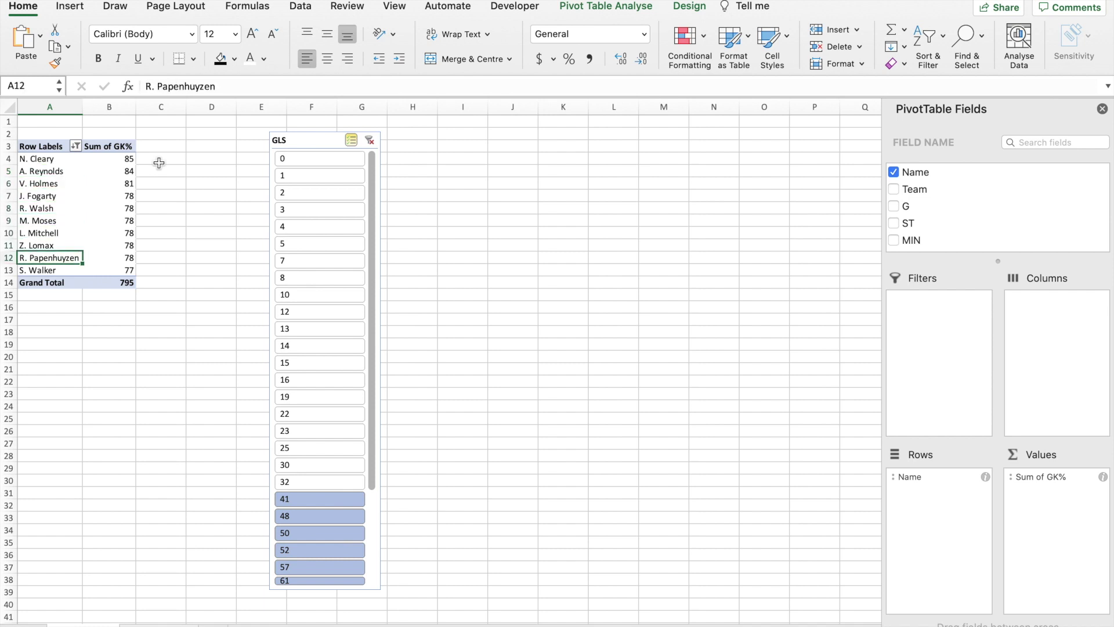
Step: Delete the GLS slicer from the pivot table sheet
key("Down")
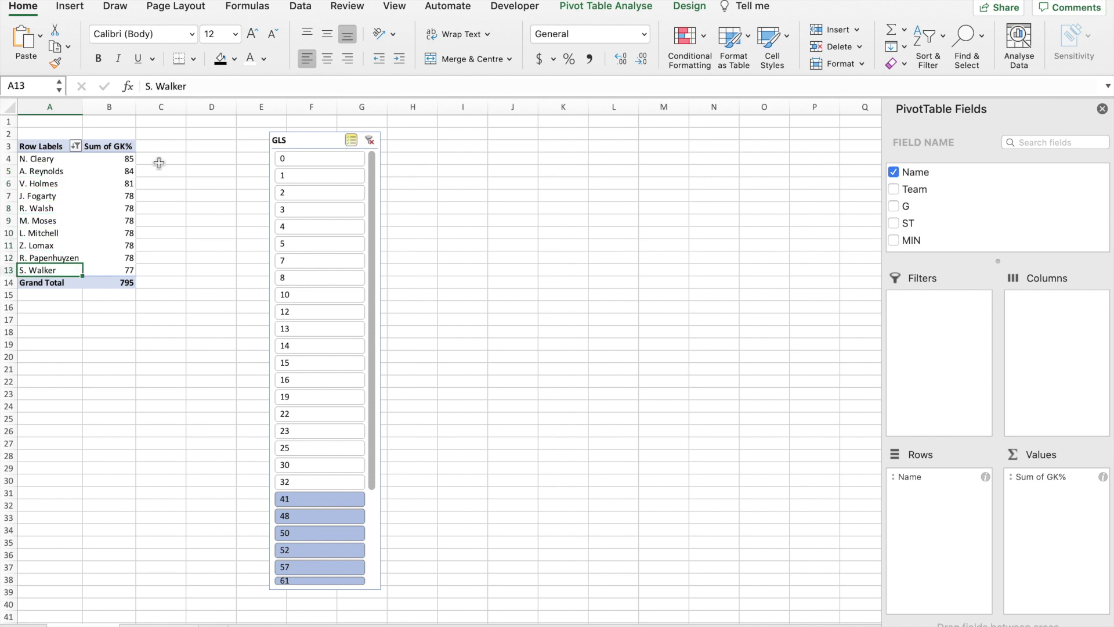
left_click(193, 158)
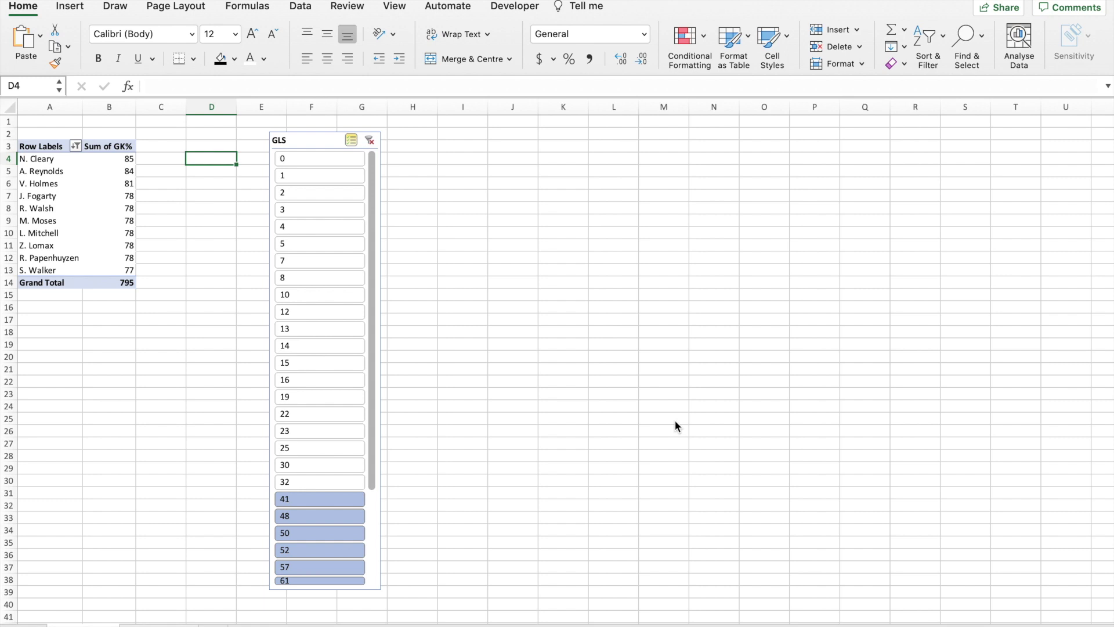
left_click(305, 141)
key("Delete")
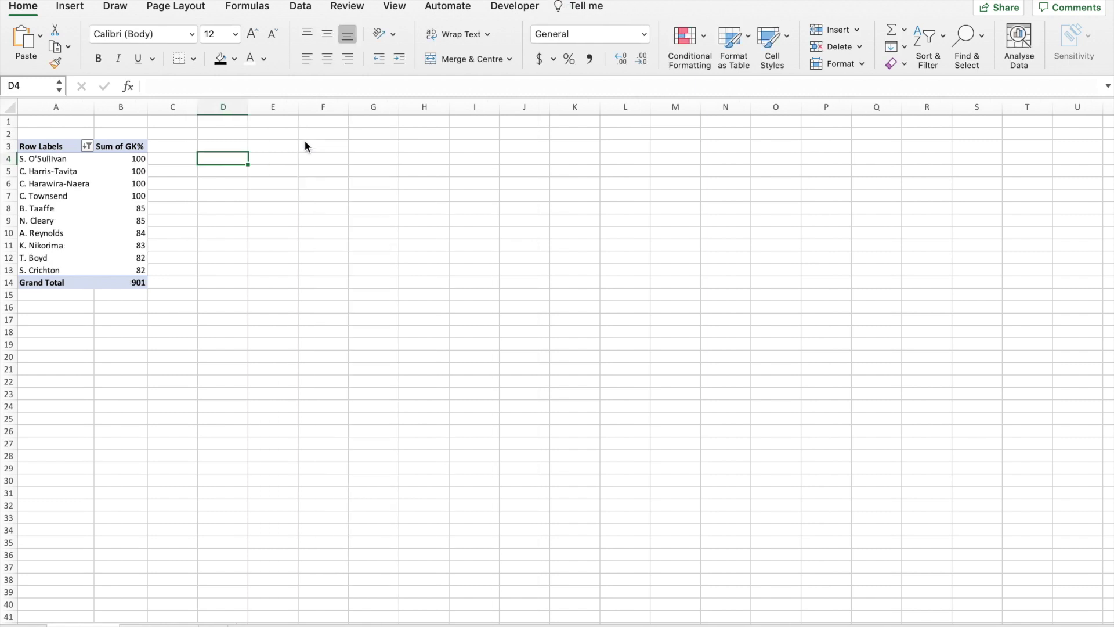
Step: Replace Sum of GK% with the KM/K field in the pivot table's values
left_click(64, 193)
left_click(54, 182)
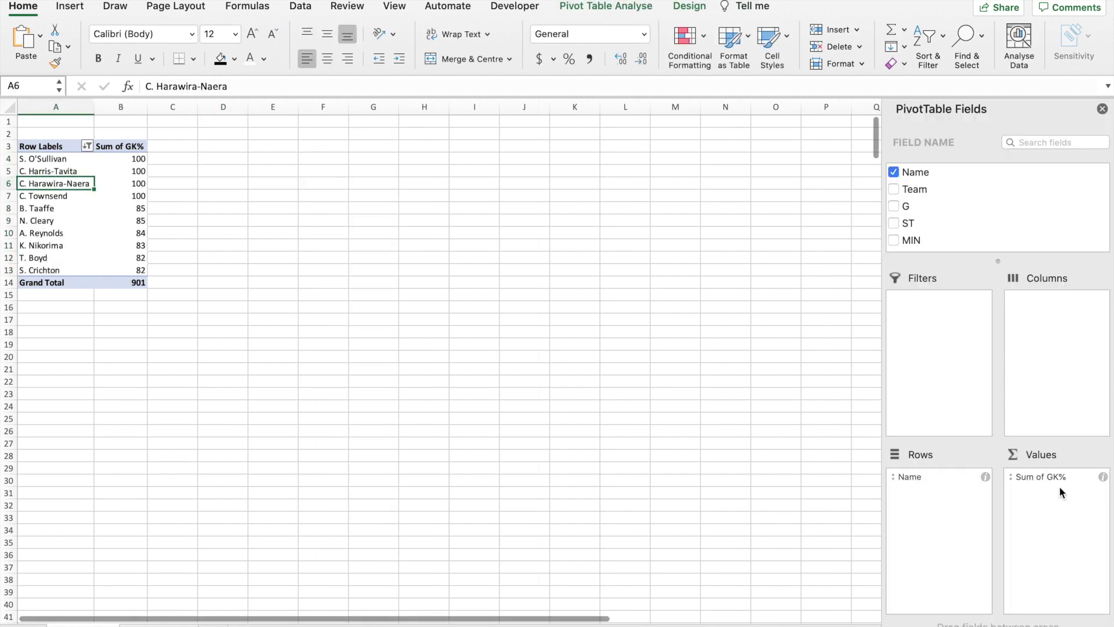
left_click_drag(1053, 479, 640, 471)
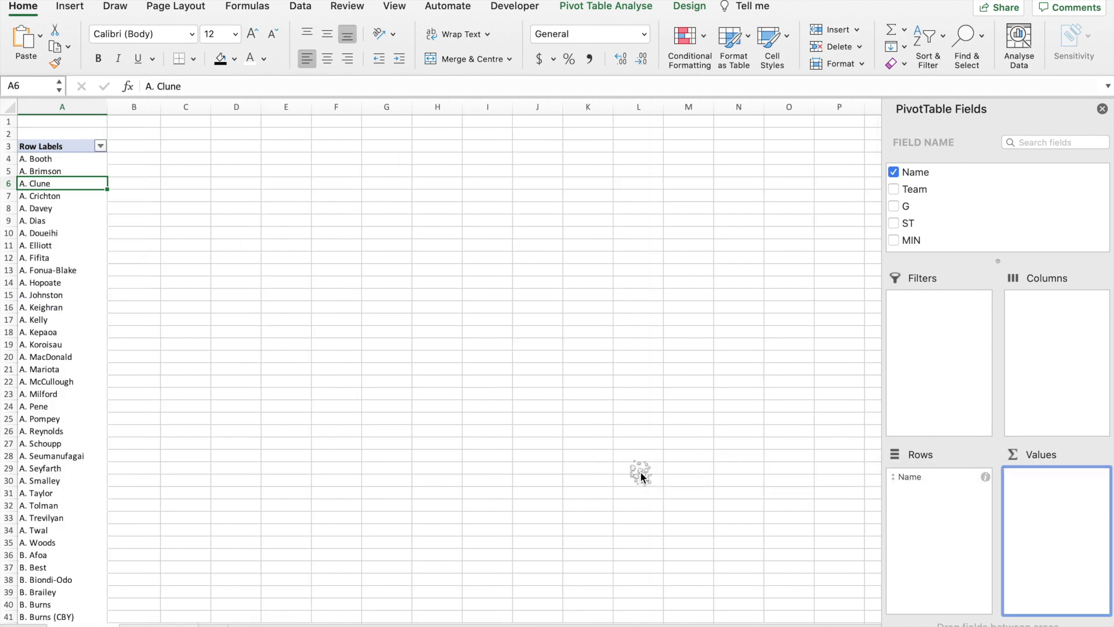
scroll(978, 237, "down", 2)
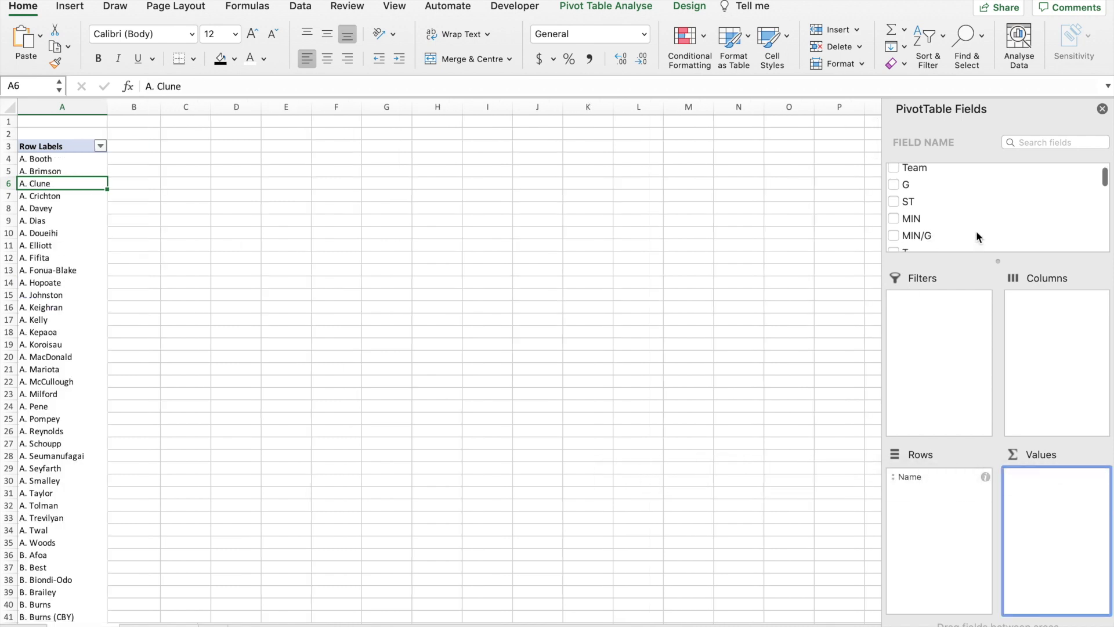
scroll(979, 236, "down", 10)
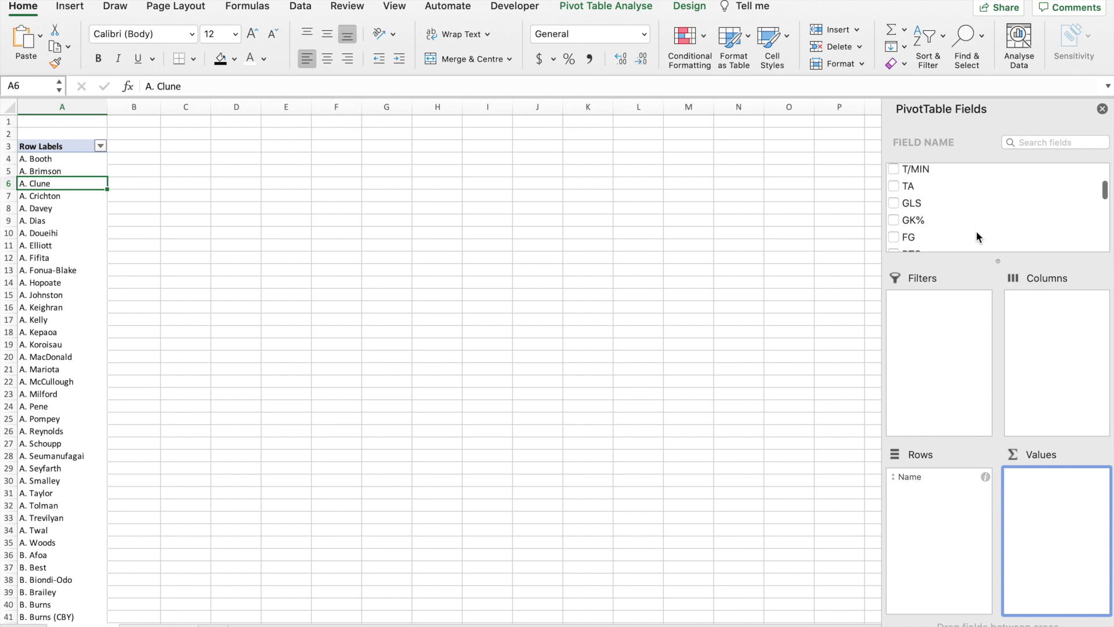
scroll(979, 236, "down", 10)
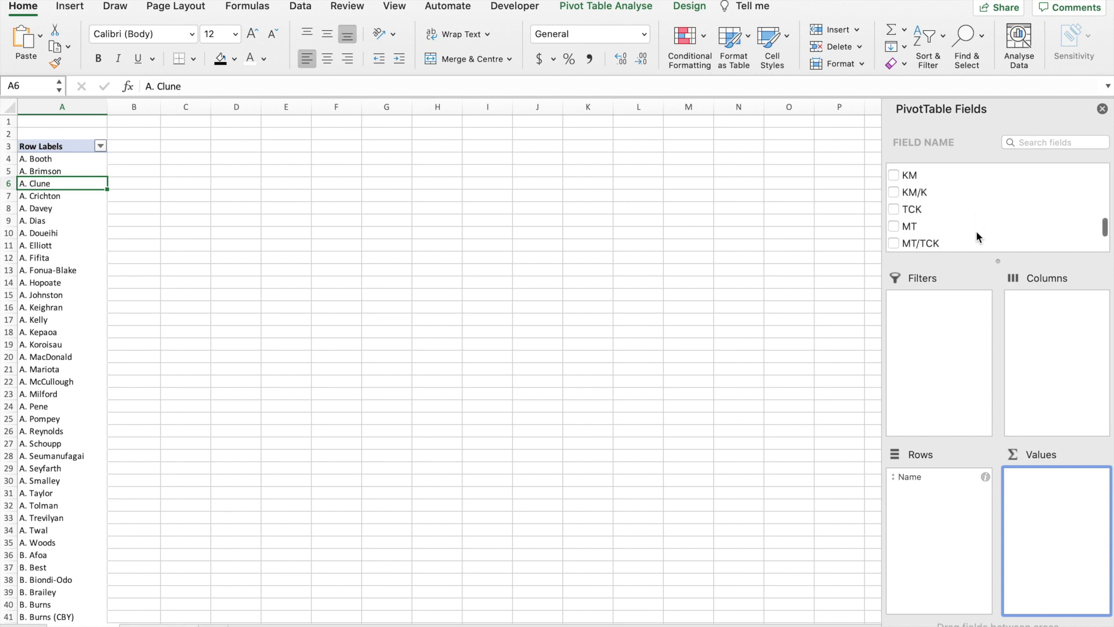
left_click(913, 194)
left_click_drag(913, 195, 1051, 489)
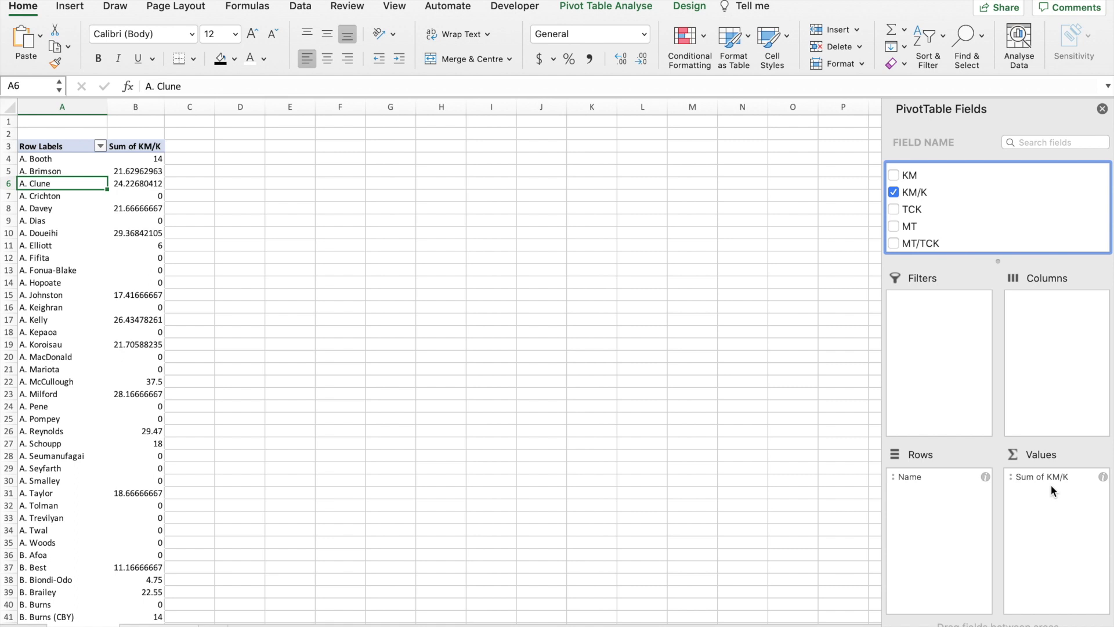
Step: Filter the row labels by value to show the top 10 items by Sum of KM/K
left_click(101, 146)
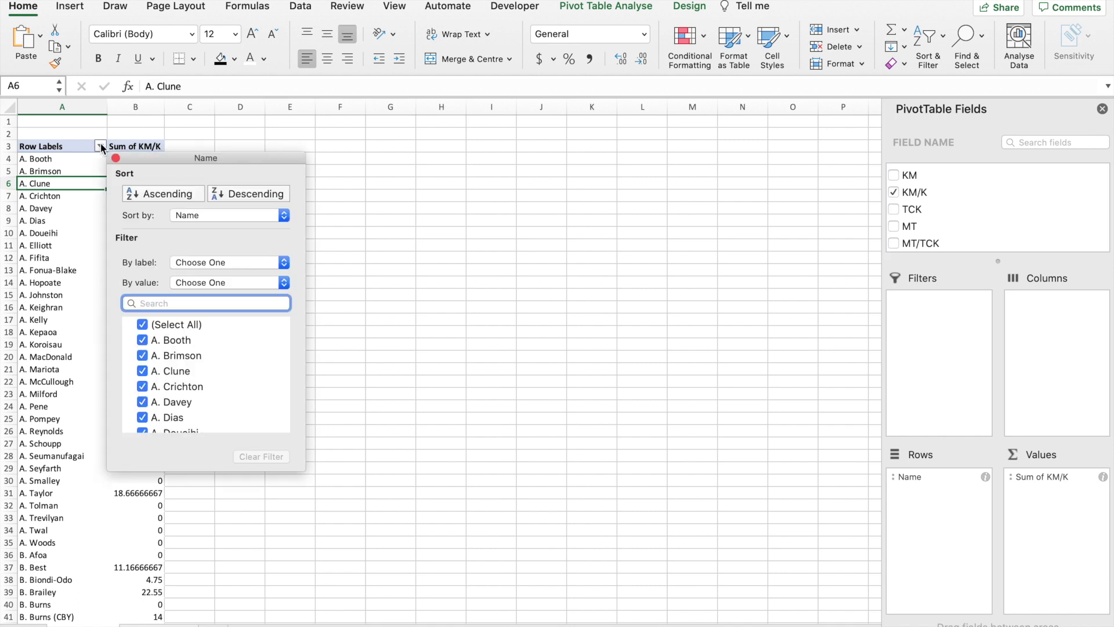
left_click(203, 283)
left_click(208, 417)
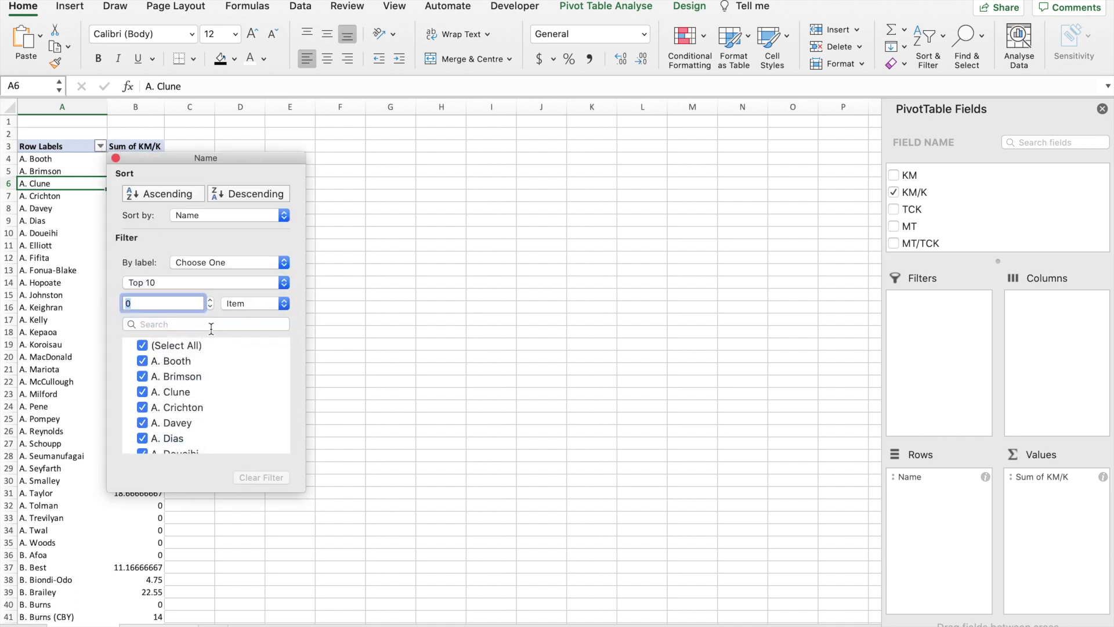
type("10")
key("Return")
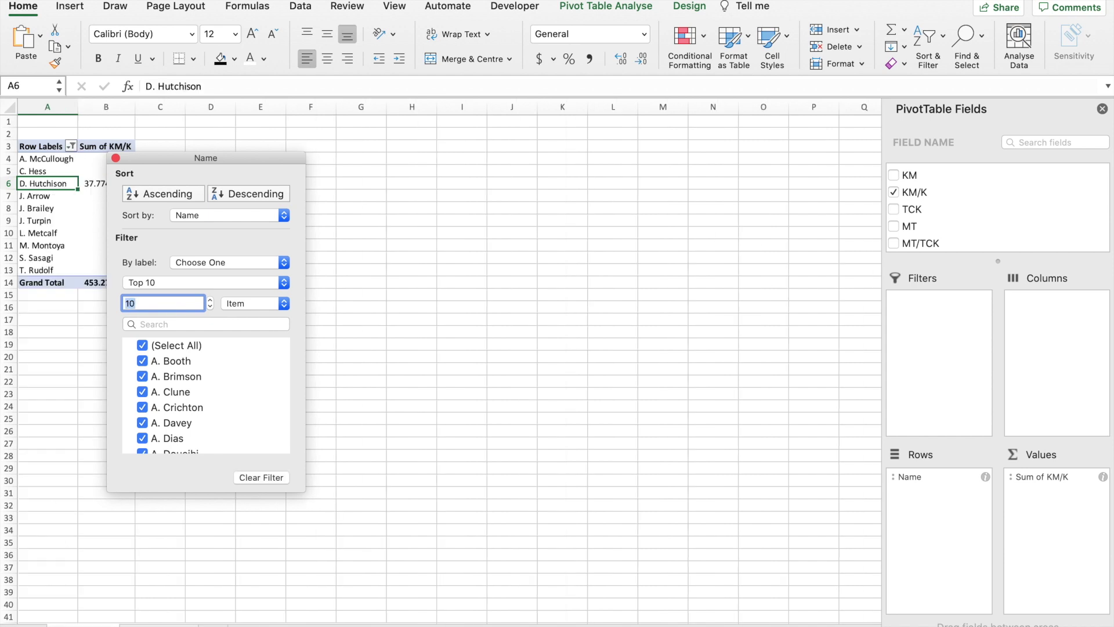
left_click(115, 157)
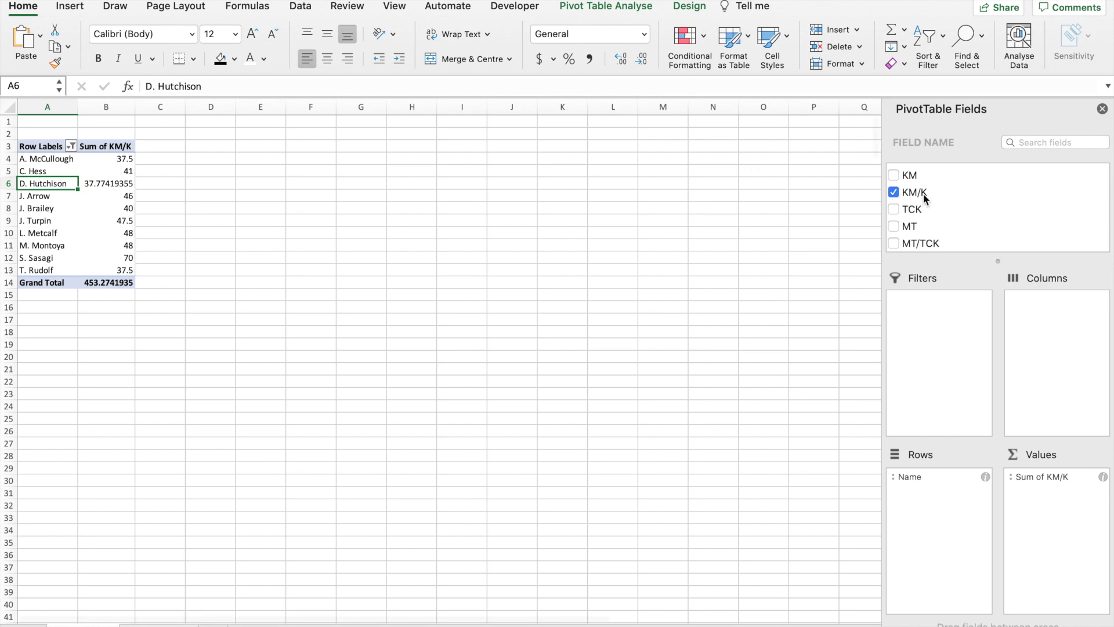
Step: Add the K field to the pivot table's values after Sum of KM/K and check the kick counts
scroll(927, 197, "up", 3)
left_click_drag(905, 199, 939, 177)
scroll(940, 176, "up", 2)
scroll(940, 181, "up", 4)
scroll(907, 184, "up", 2)
left_click_drag(910, 203, 1052, 504)
left_click(277, 216)
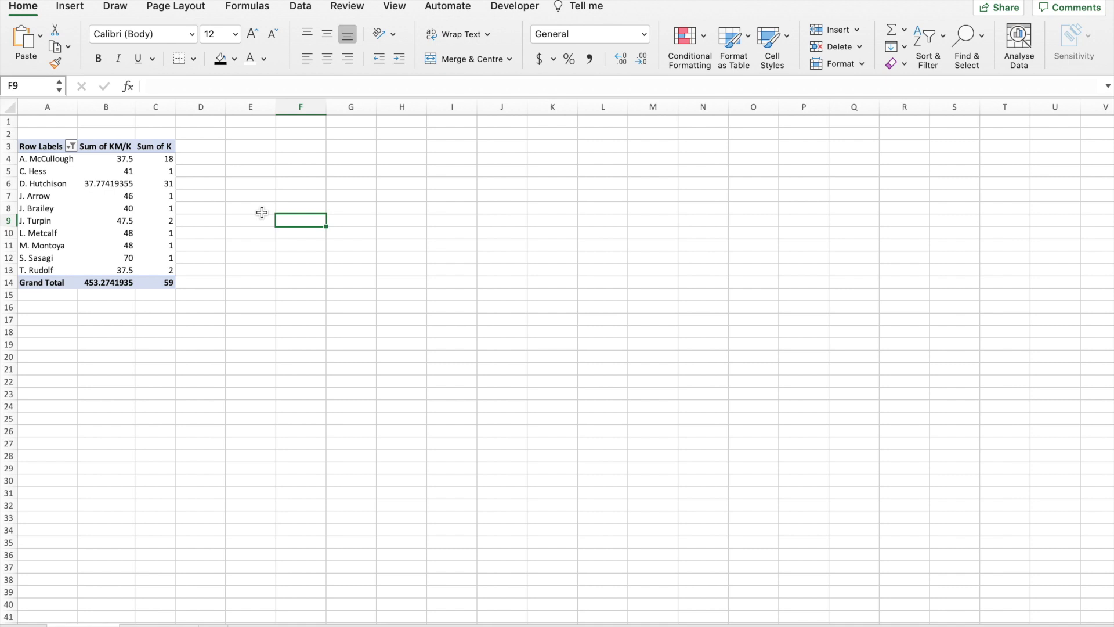
left_click(161, 182)
left_click(160, 158)
left_click(197, 196)
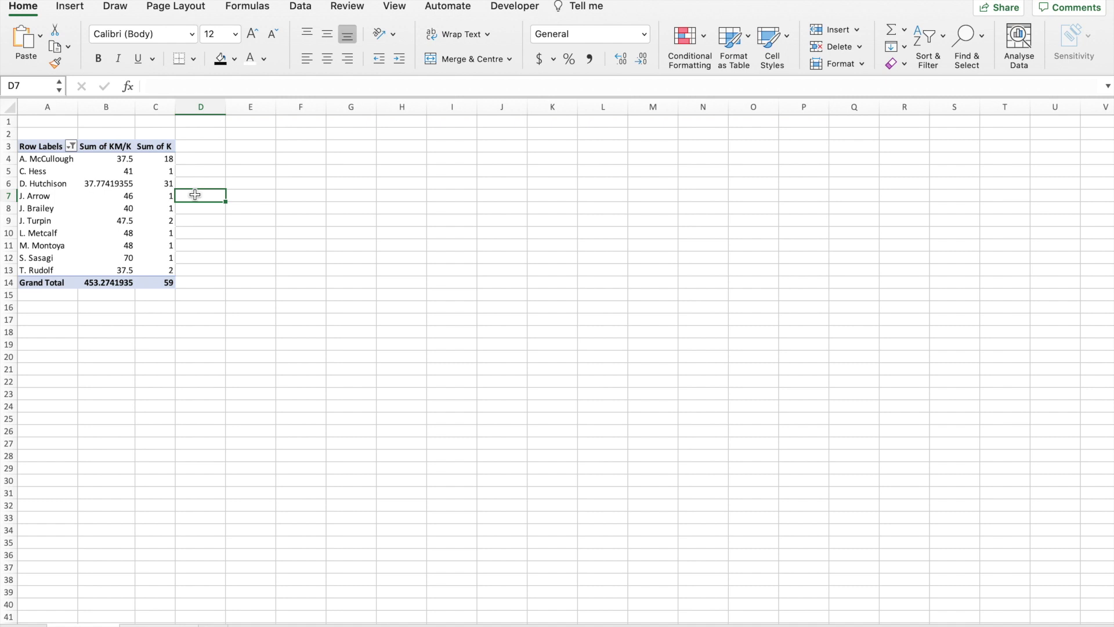
Step: Insert a slicer for the K field beside the pivot table and stretch it to about 8.24" high
left_click(149, 205)
left_click(631, 7)
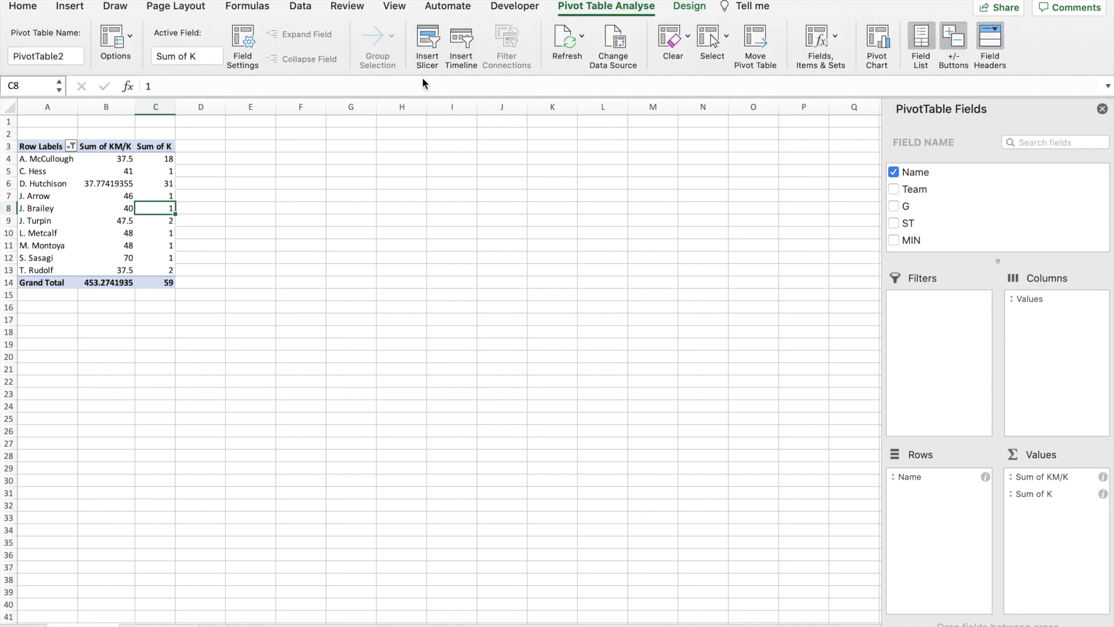
left_click(430, 51)
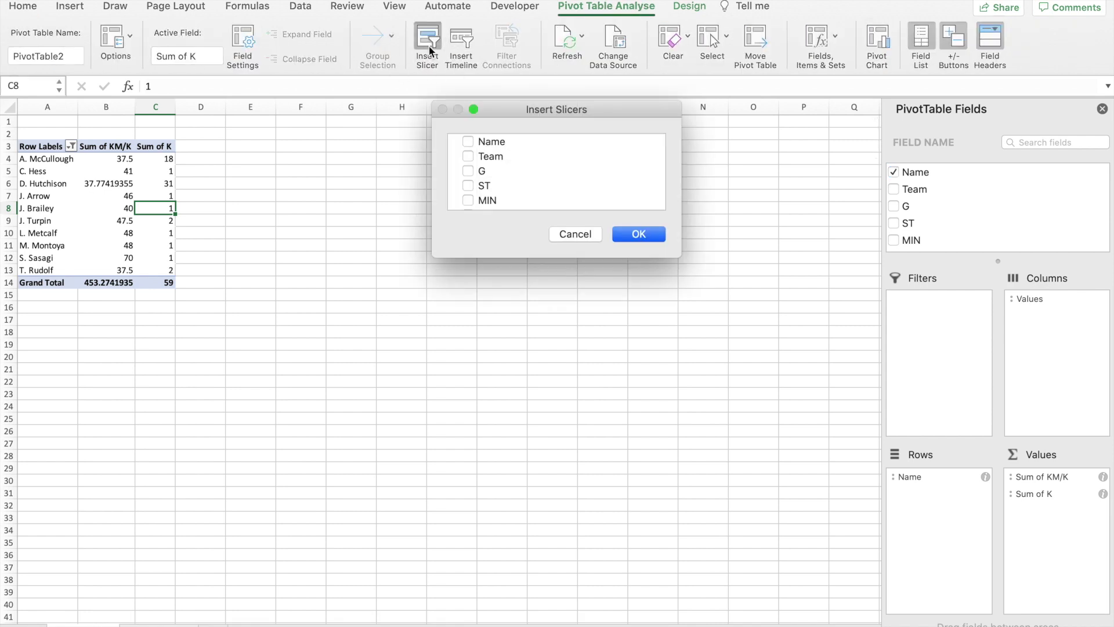
scroll(510, 166, "down", 3)
scroll(531, 198, "down", 5)
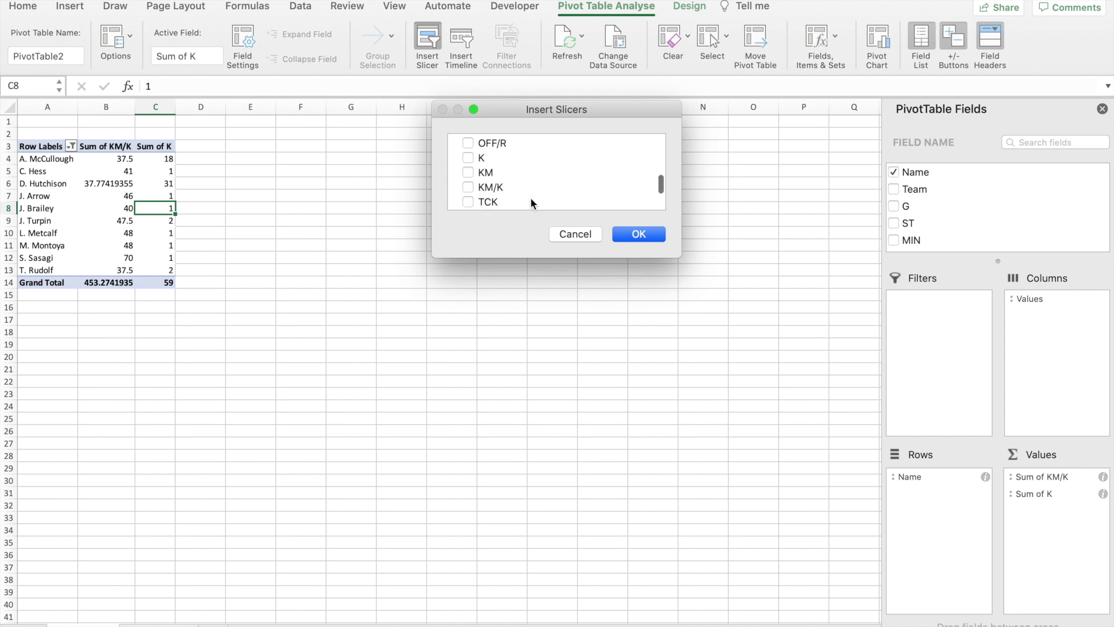
left_click(467, 152)
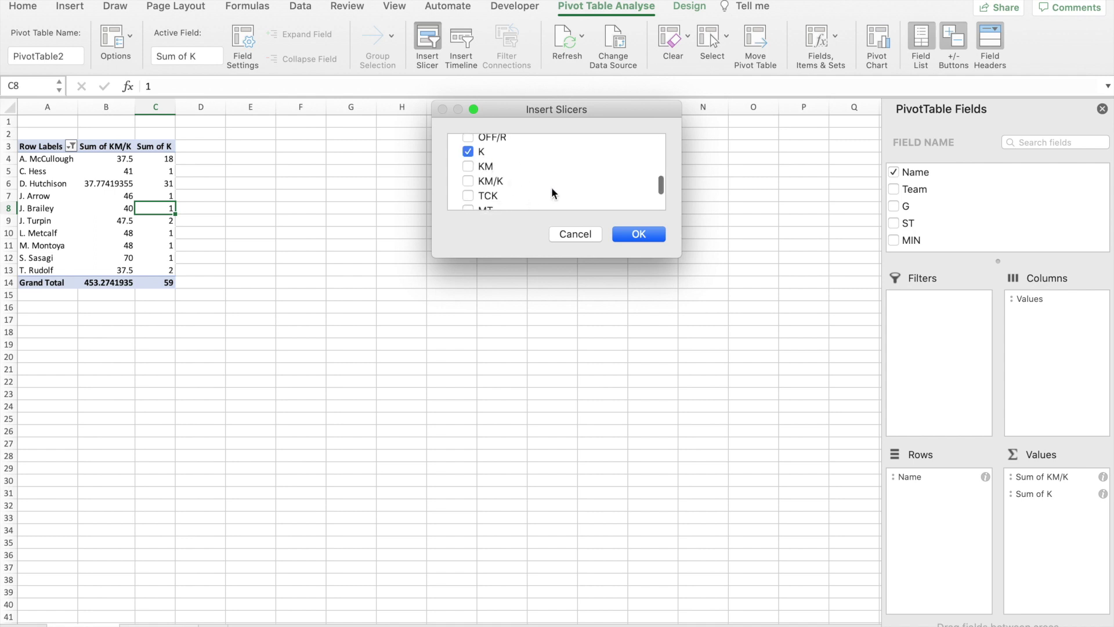
left_click(629, 235)
left_click_drag(447, 302, 403, 111)
left_click_drag(417, 291, 413, 590)
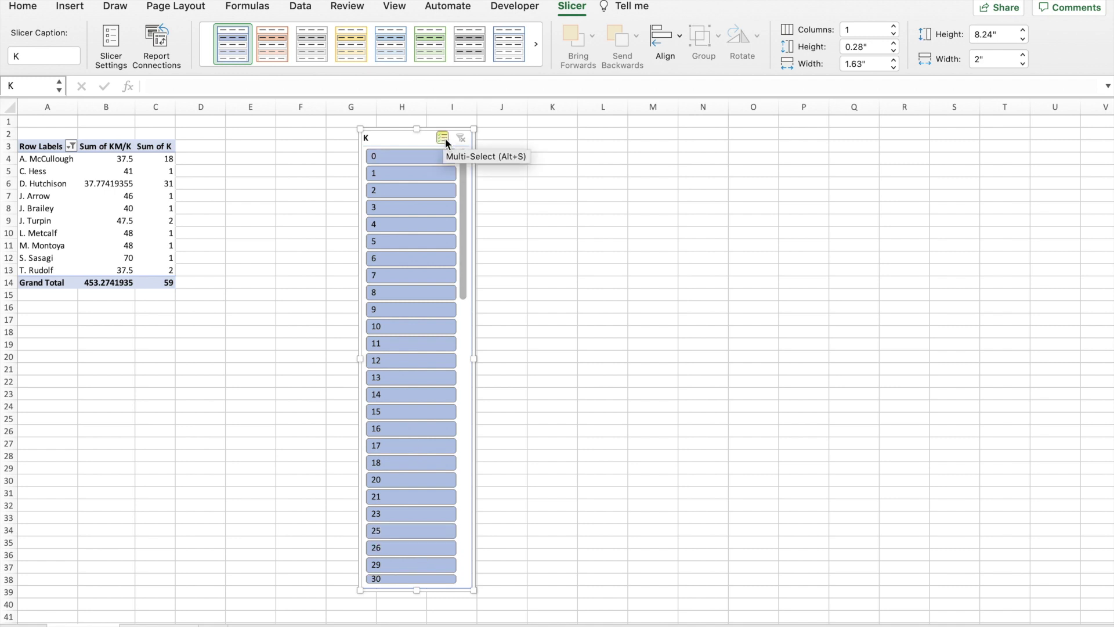
Step: With multi-select enabled on the K slicer, deselect the values from 0 through 97, keeping 101 and above
left_click(427, 155)
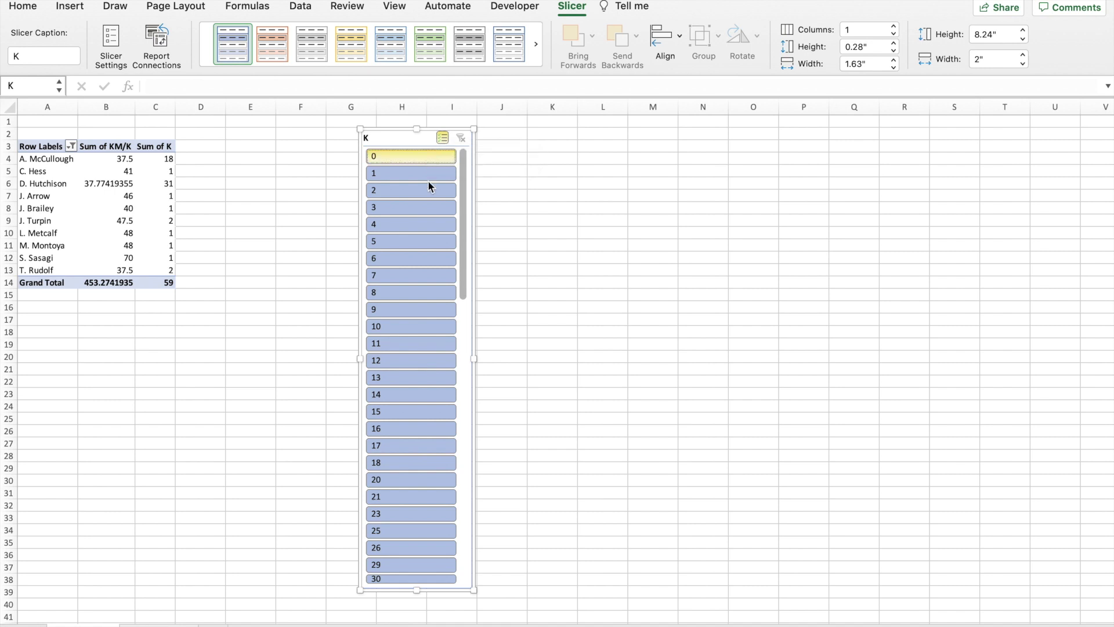
left_click(422, 560)
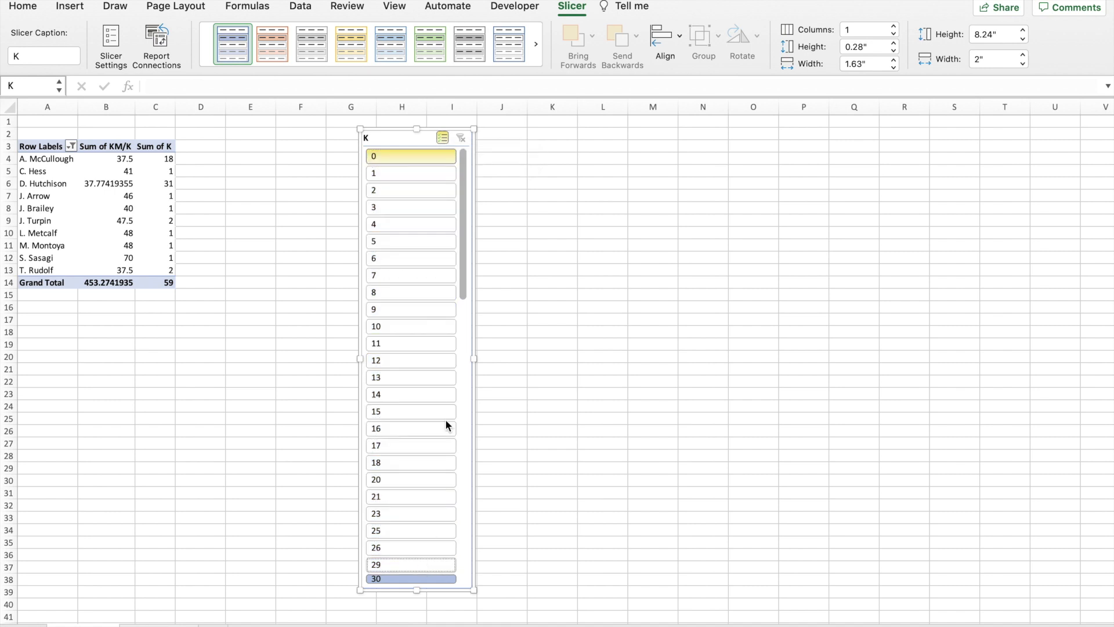
left_click_drag(468, 241, 465, 397)
left_click(431, 158)
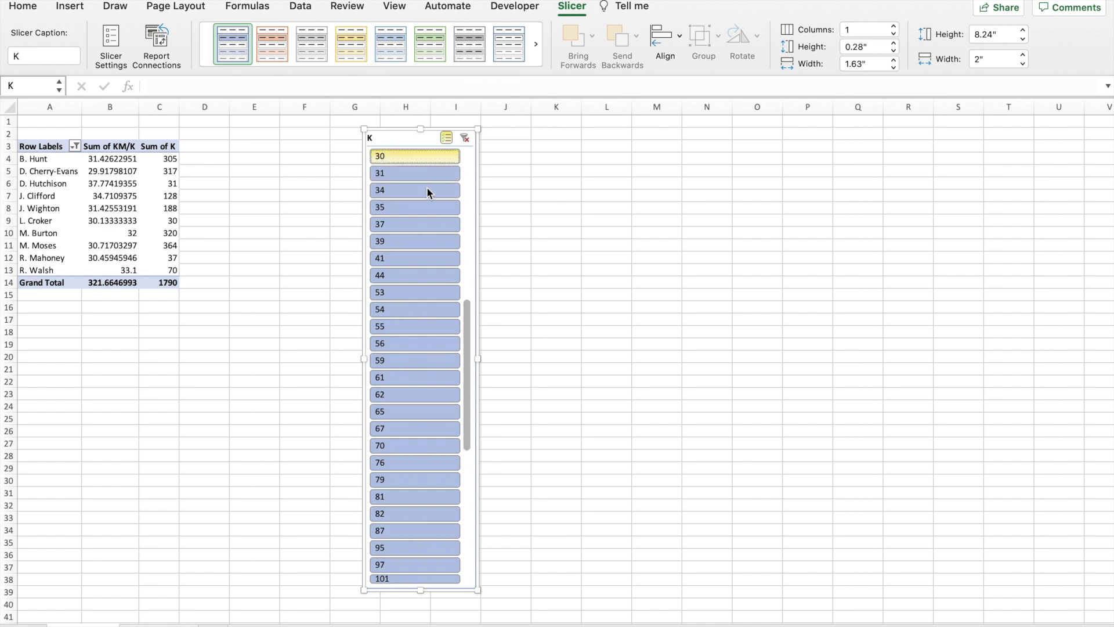
left_click(422, 566)
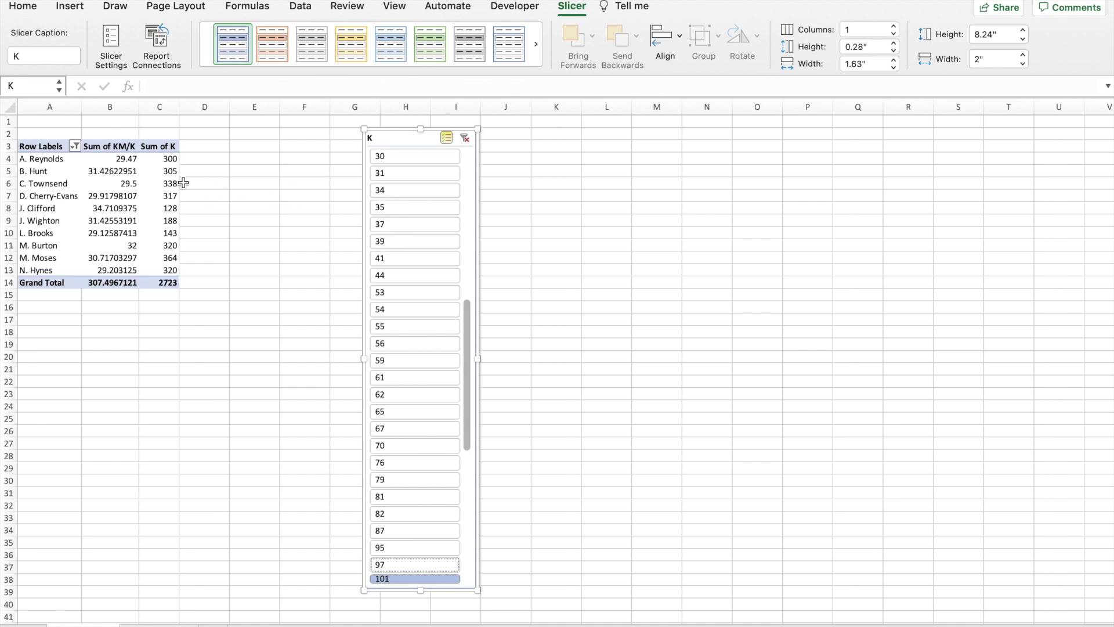
Step: Sort the pivot table by Sum of KM/K from largest to smallest
left_click(116, 185)
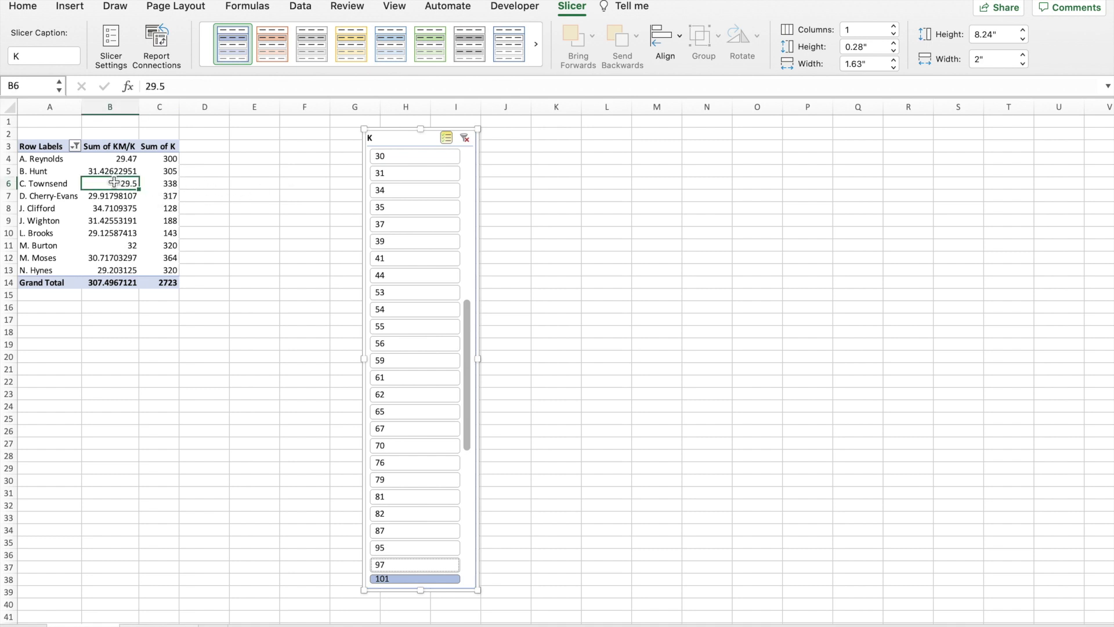
right_click(116, 185)
mouse_move(189, 264)
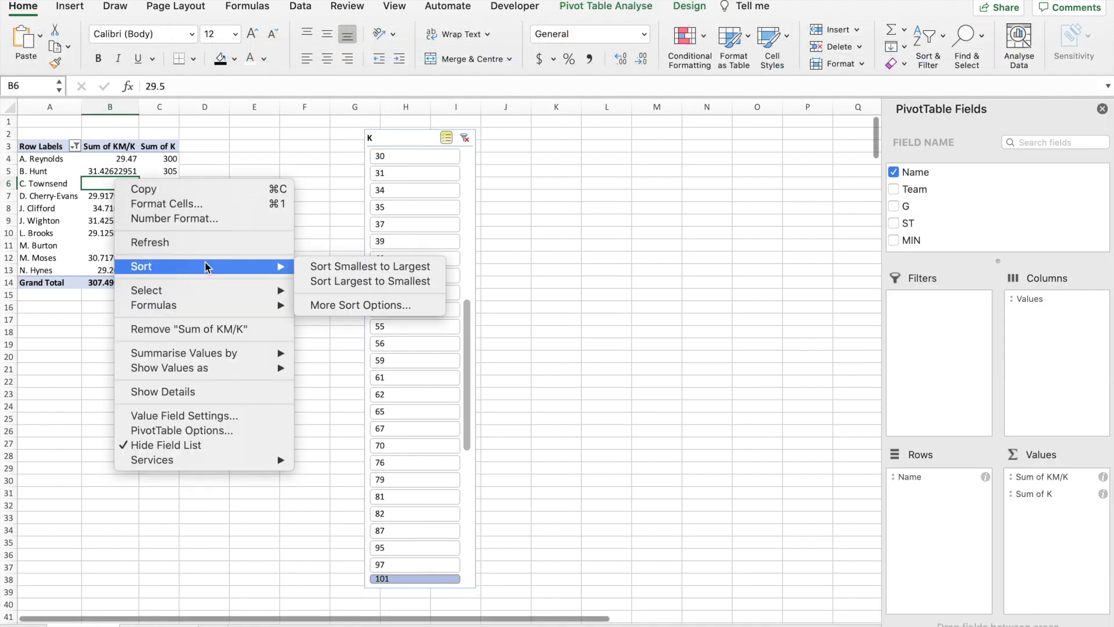
left_click(351, 281)
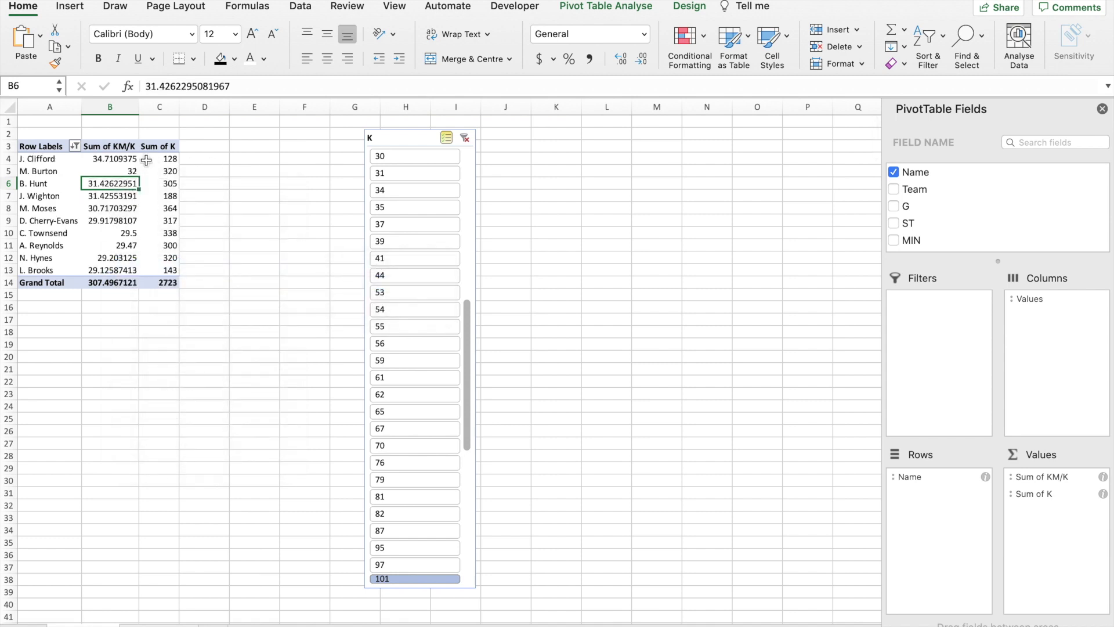
Step: Reduce the players' Sum of KM/K values in B4:B13 to two decimal places
left_click_drag(114, 164, 113, 270)
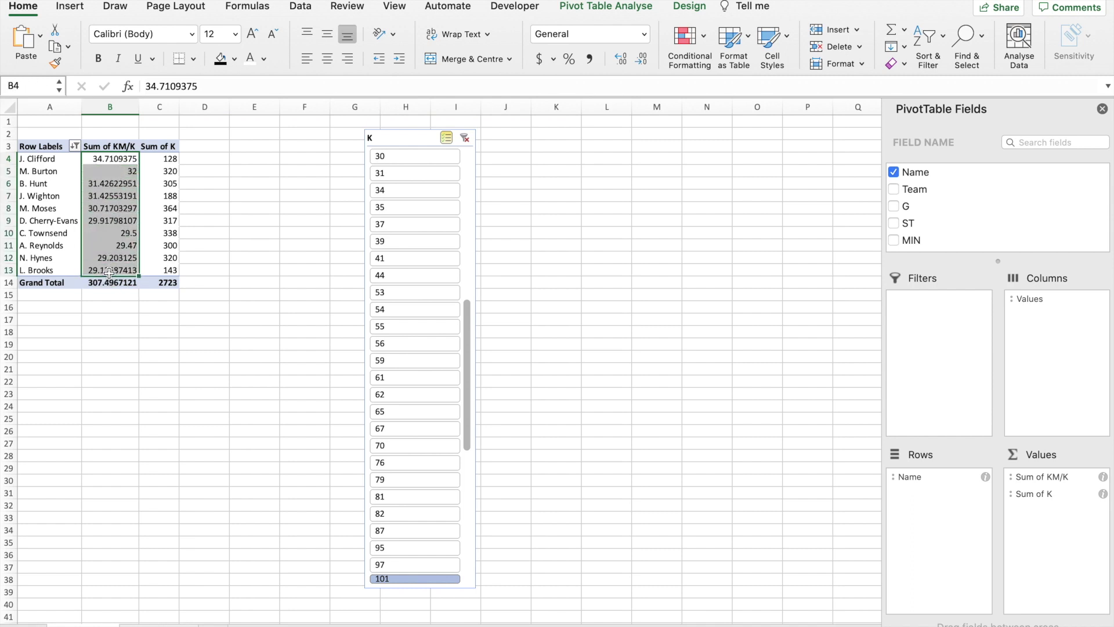
left_click(636, 58)
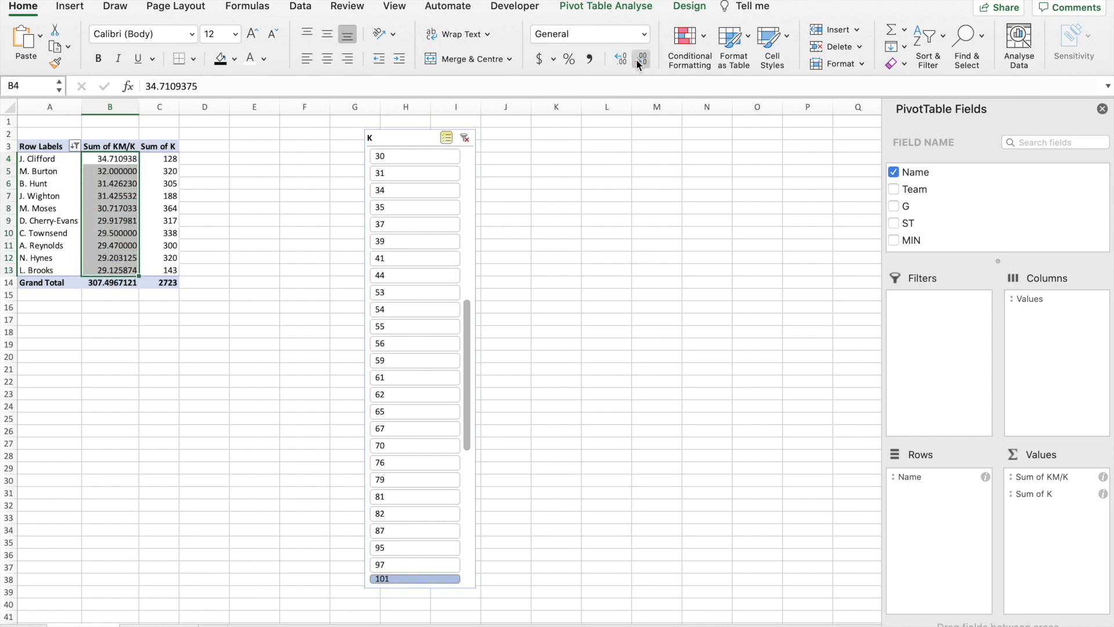
left_click(636, 58)
left_click(636, 58)
left_click(636, 58)
left_click(636, 58)
left_click(232, 259)
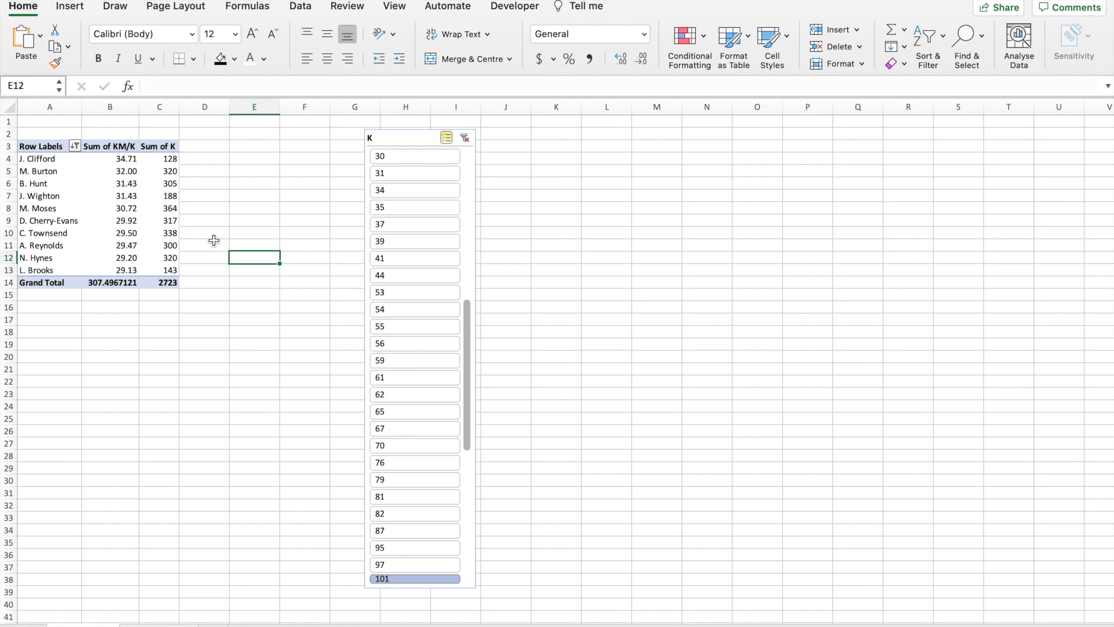
left_click(123, 271)
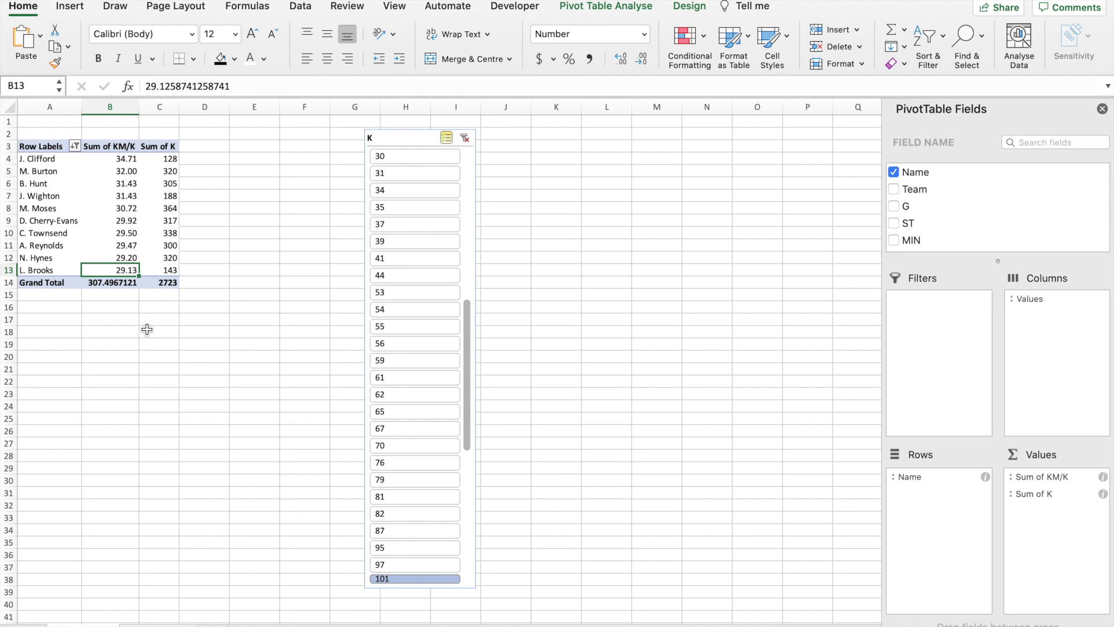
left_click(117, 209)
left_click(110, 174)
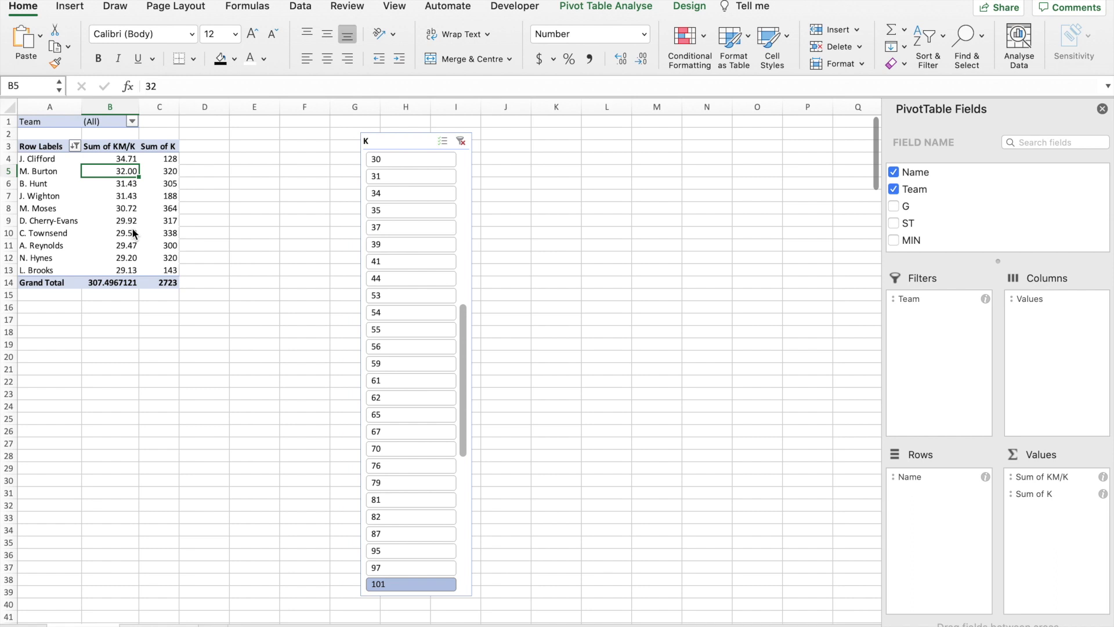
Step: Remove the K and KM/K fields from the pivot table's values
scroll(962, 212, "down", 5)
scroll(963, 213, "down", 8)
scroll(963, 216, "down", 3)
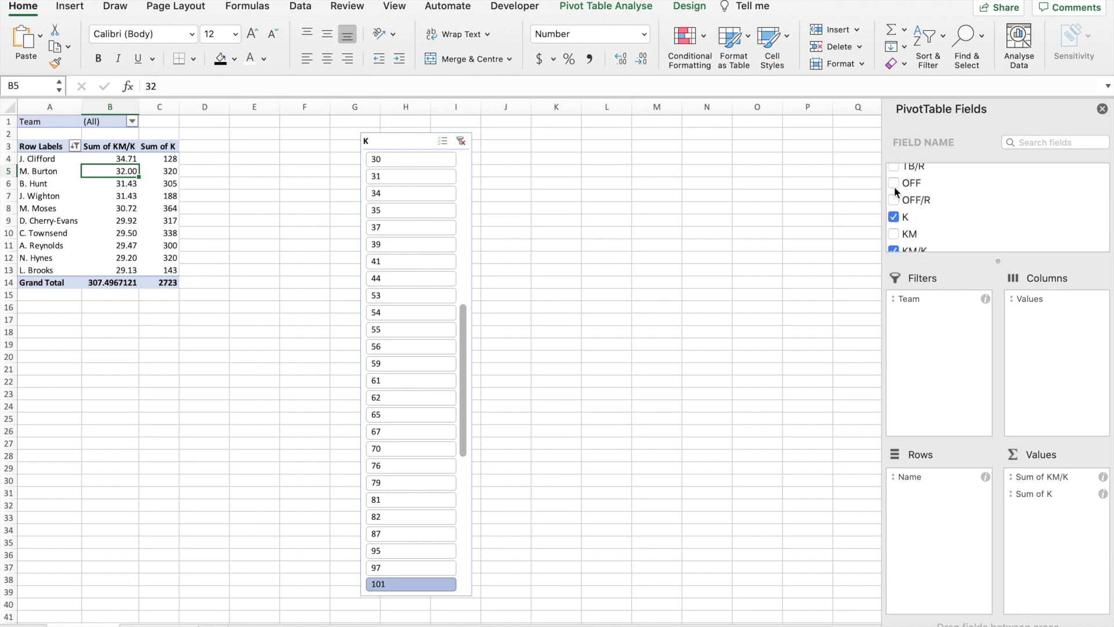
left_click(894, 218)
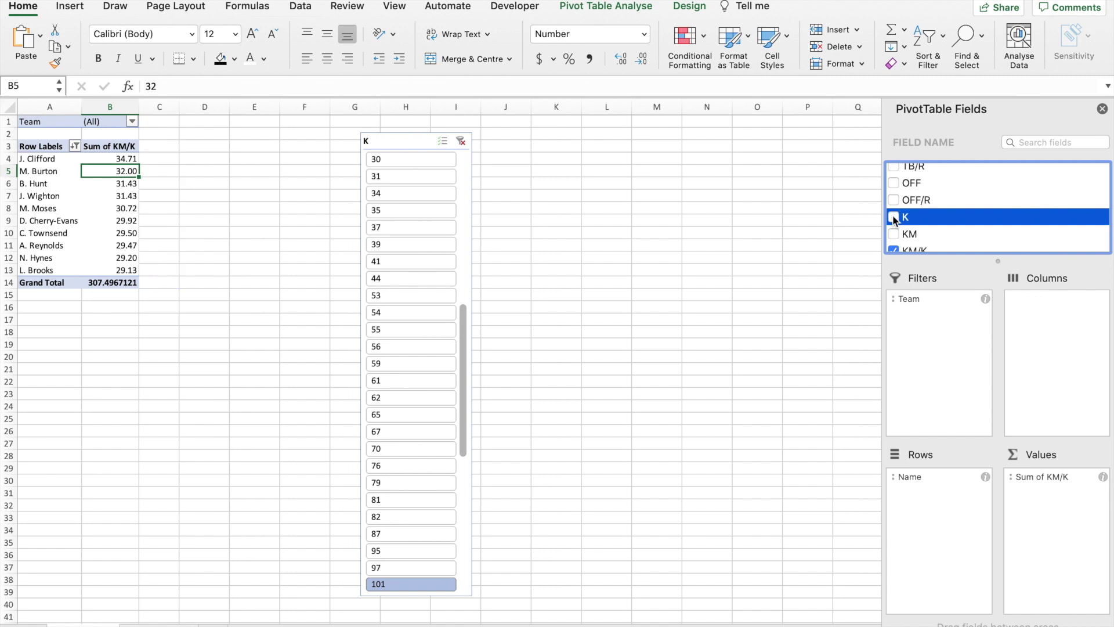
scroll(897, 230, "down", 2)
left_click(894, 222)
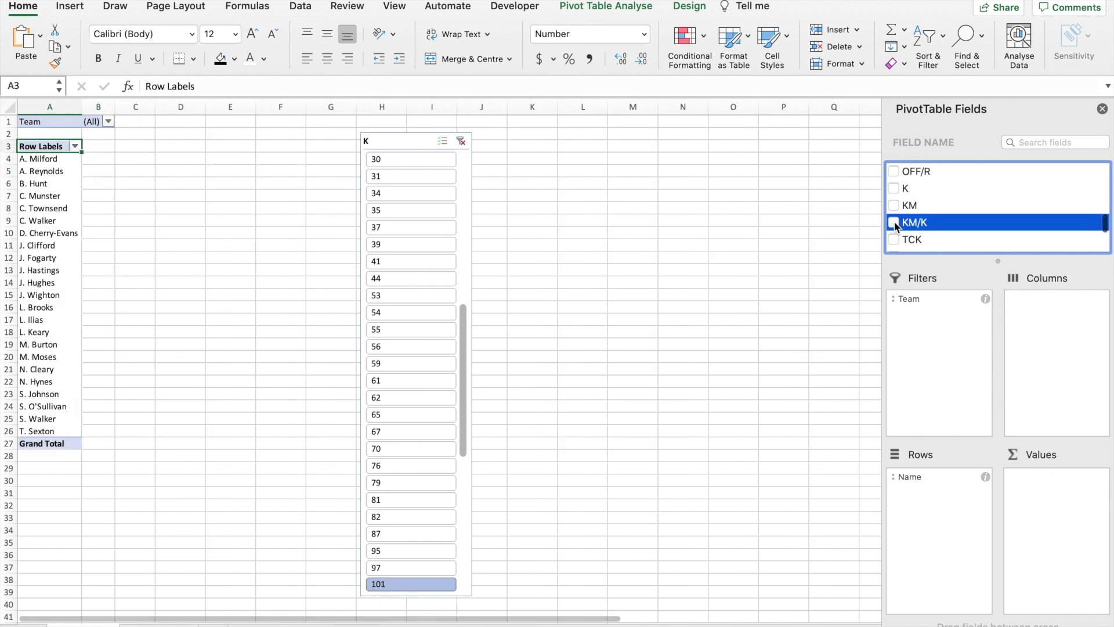
Step: Add the OFF/R field to the pivot table's values
scroll(920, 196, "up", 2)
scroll(922, 199, "up", 1)
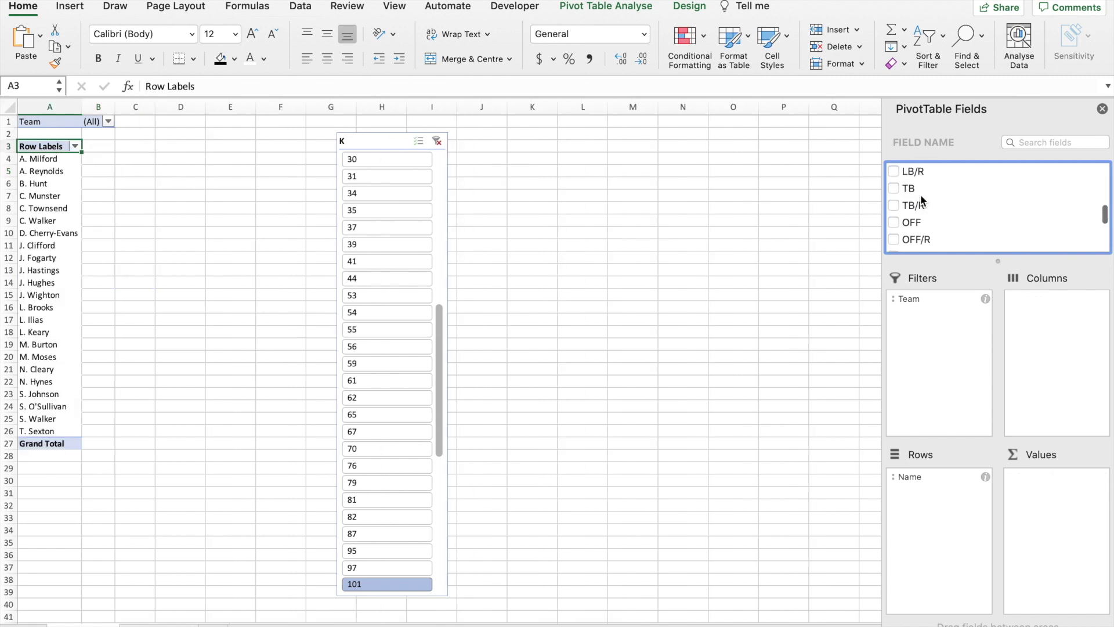
scroll(924, 207, "down", 1)
left_click_drag(925, 219, 1046, 492)
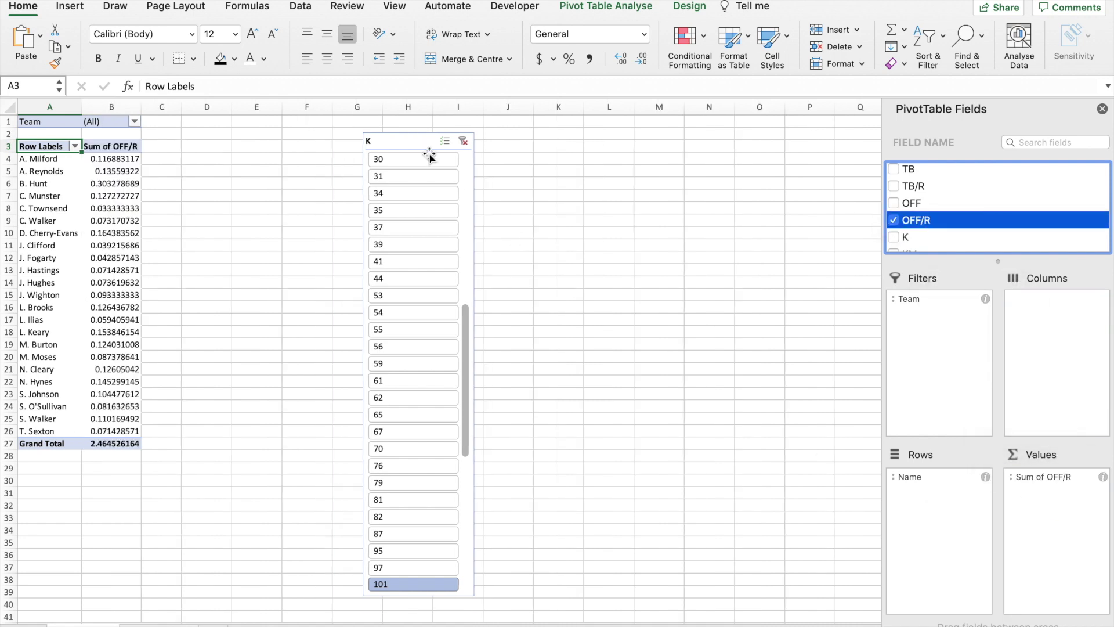
Step: Delete the K slicer and disconnect the remaining K filter from the pivot table
left_click(402, 142)
key("Delete")
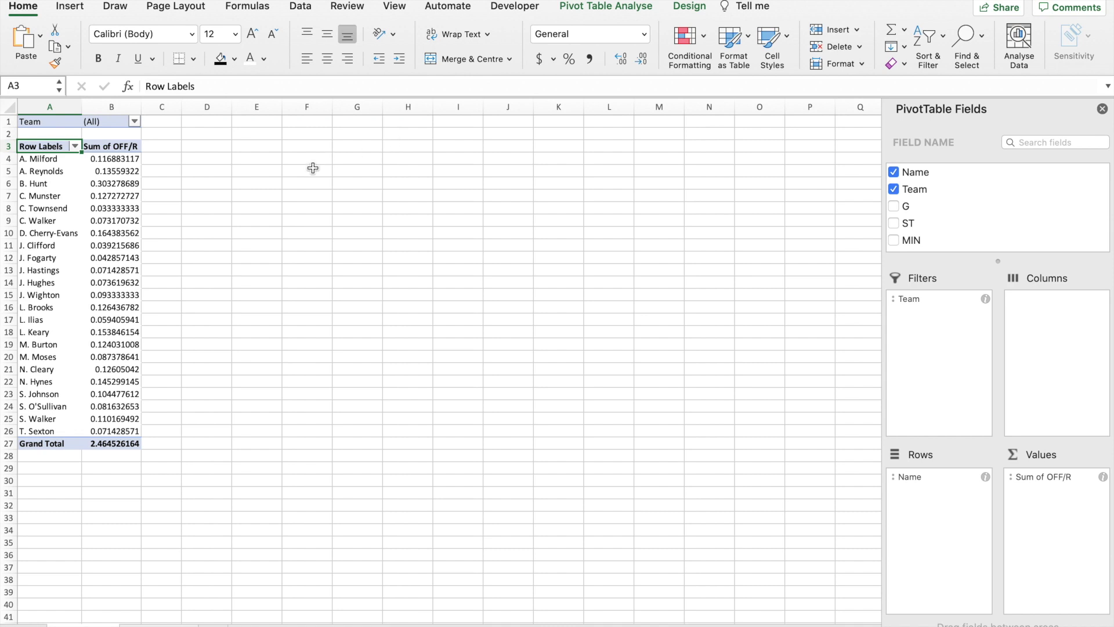
left_click(51, 231)
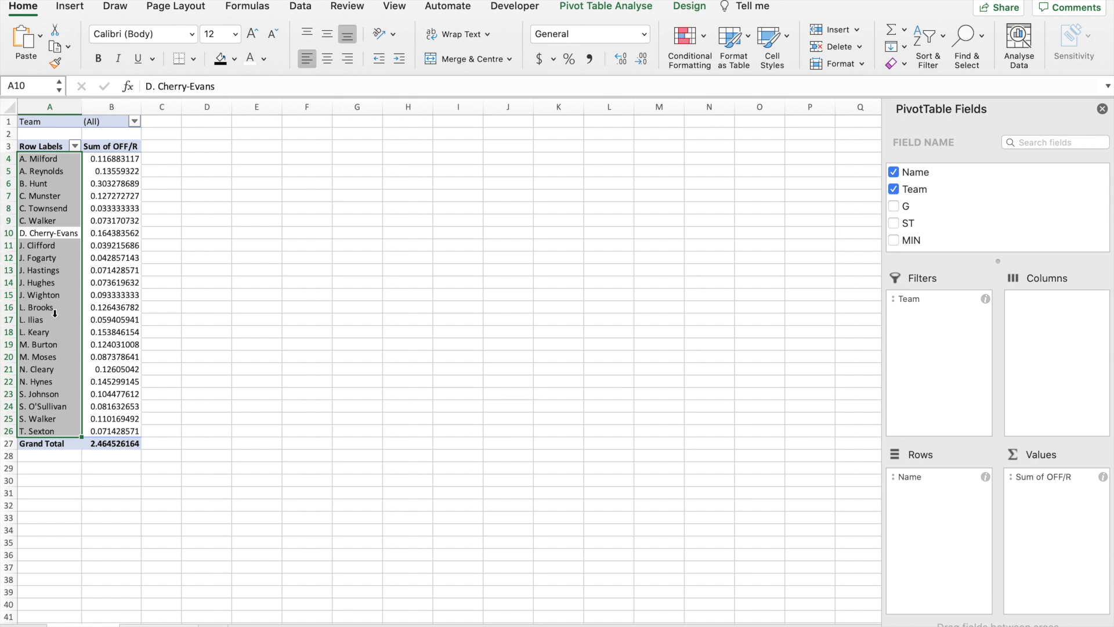
key("XF86MonBrightnessUp")
key("XF86MonBrightnessUp")
left_click(40, 303)
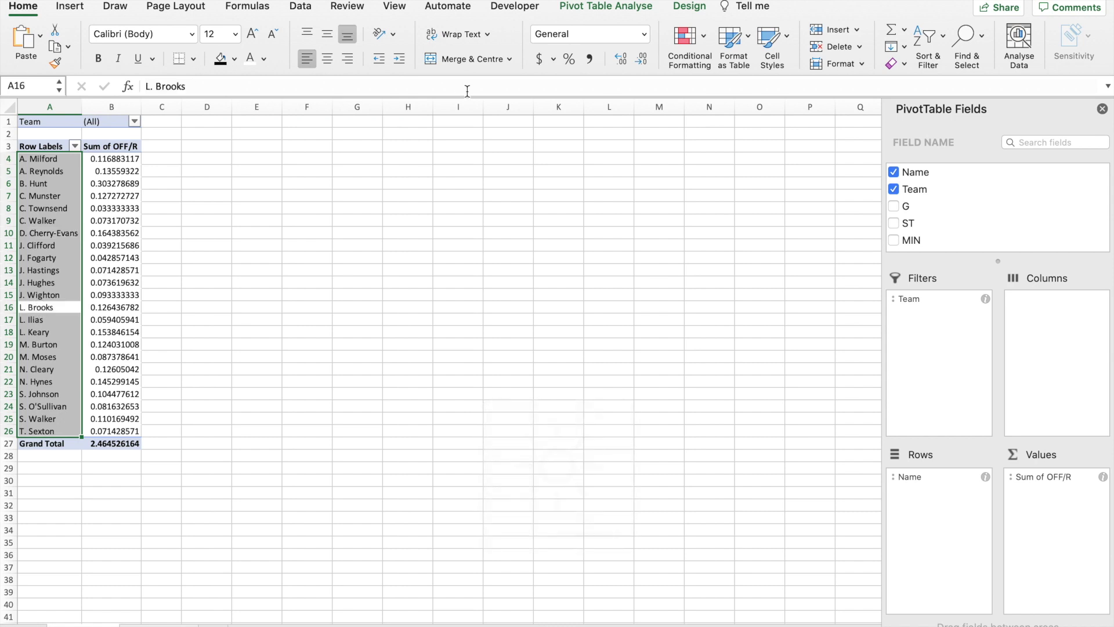
left_click(58, 262)
left_click(581, 7)
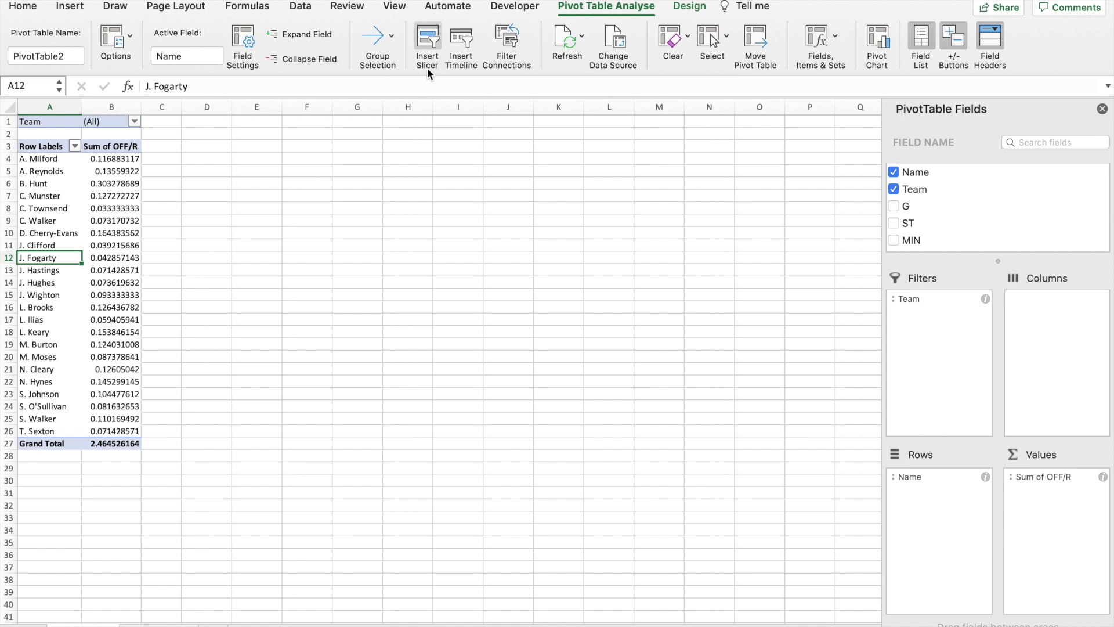
left_click(516, 43)
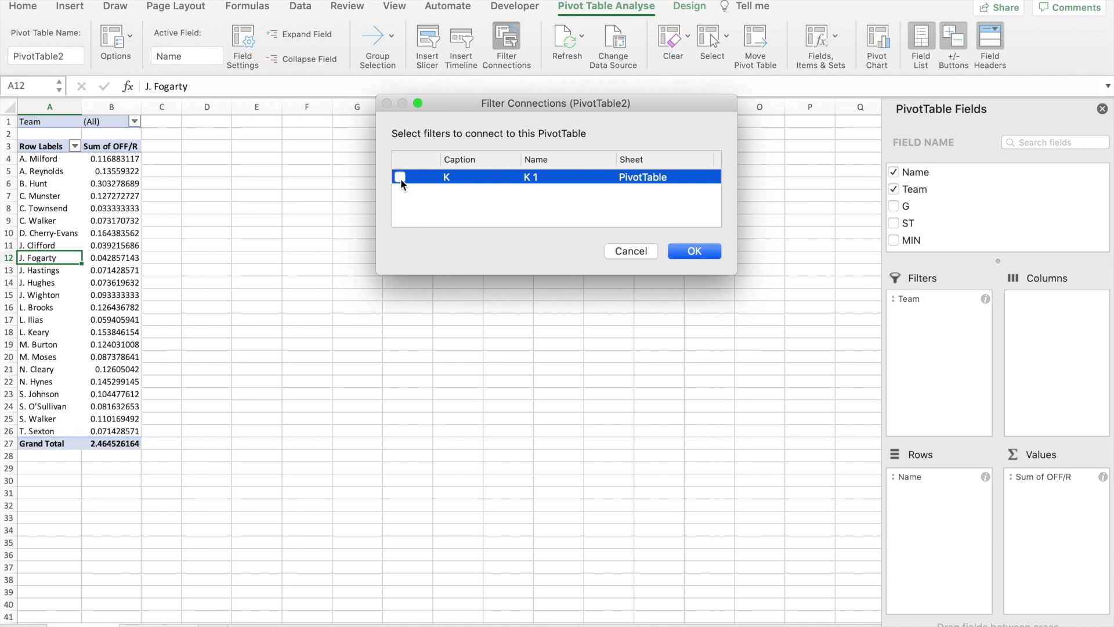
left_click(675, 252)
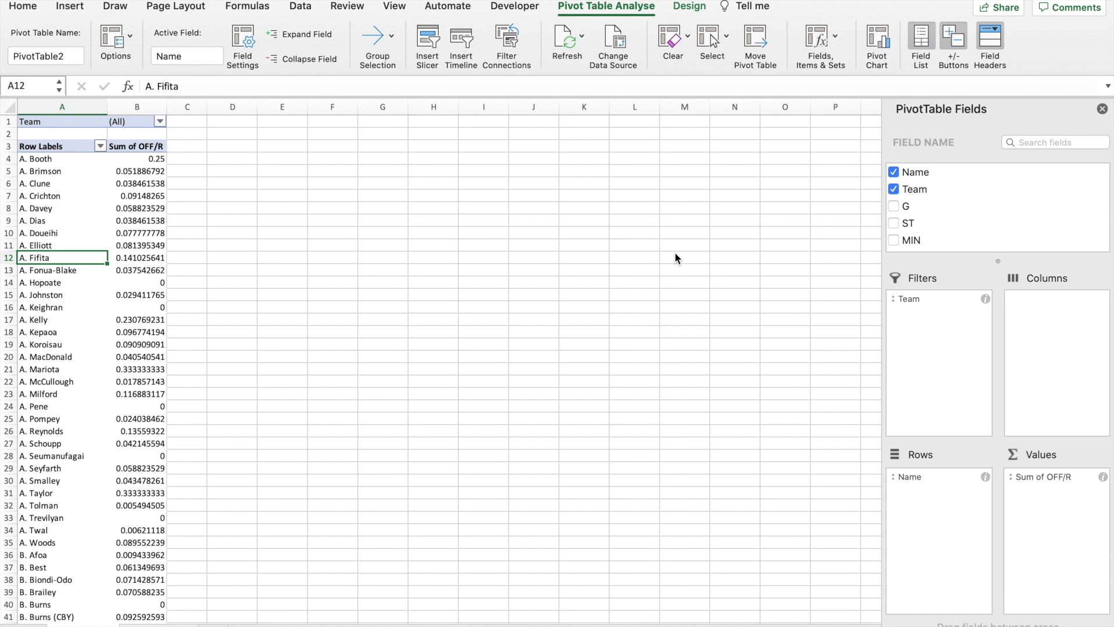
Step: Filter the pivot table's row labels by value to the Top 10 items
left_click(100, 146)
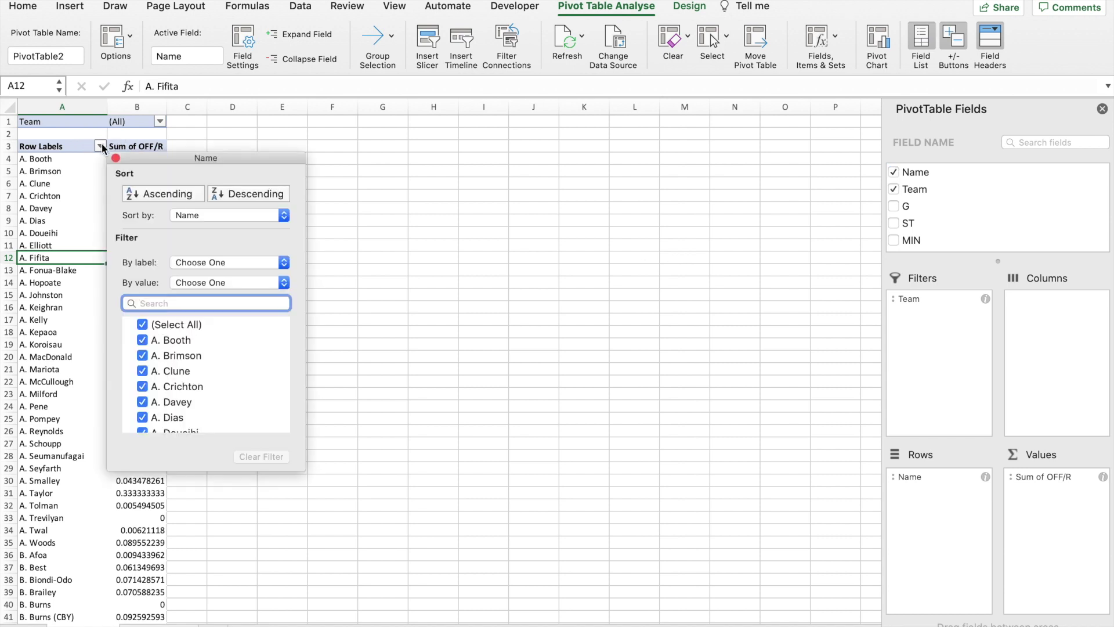
left_click(196, 281)
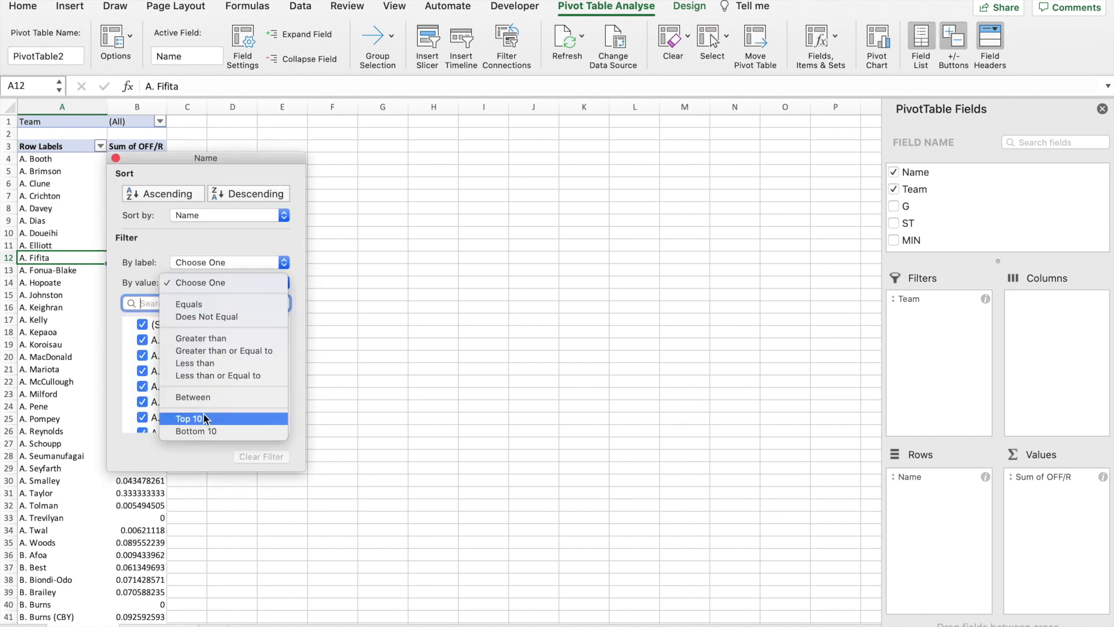
left_click(203, 412)
left_click(196, 283)
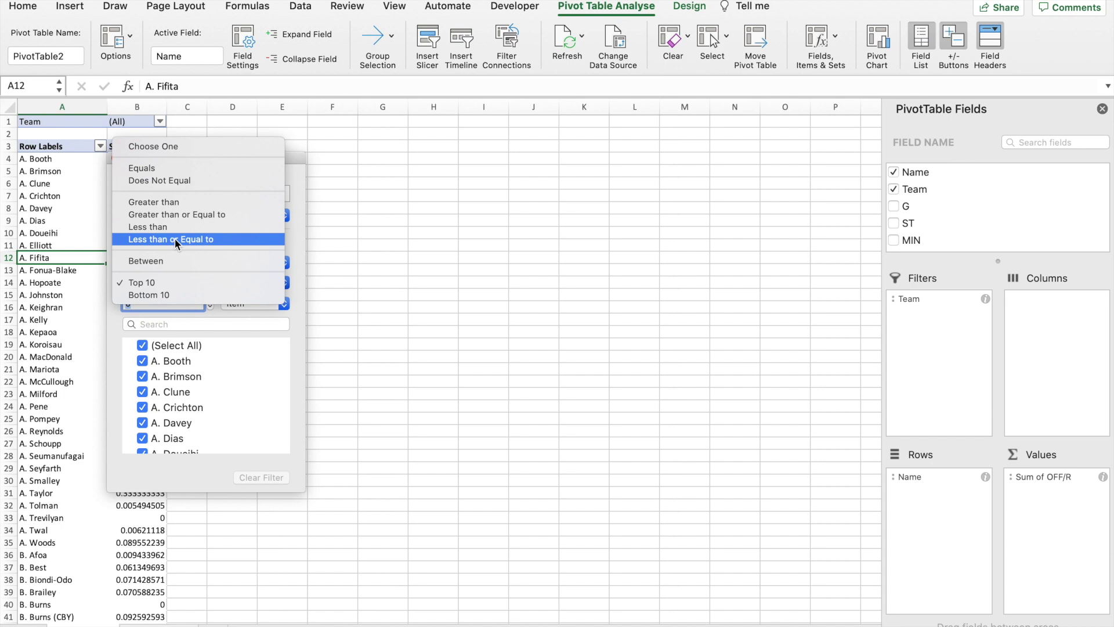
left_click(142, 284)
type("10")
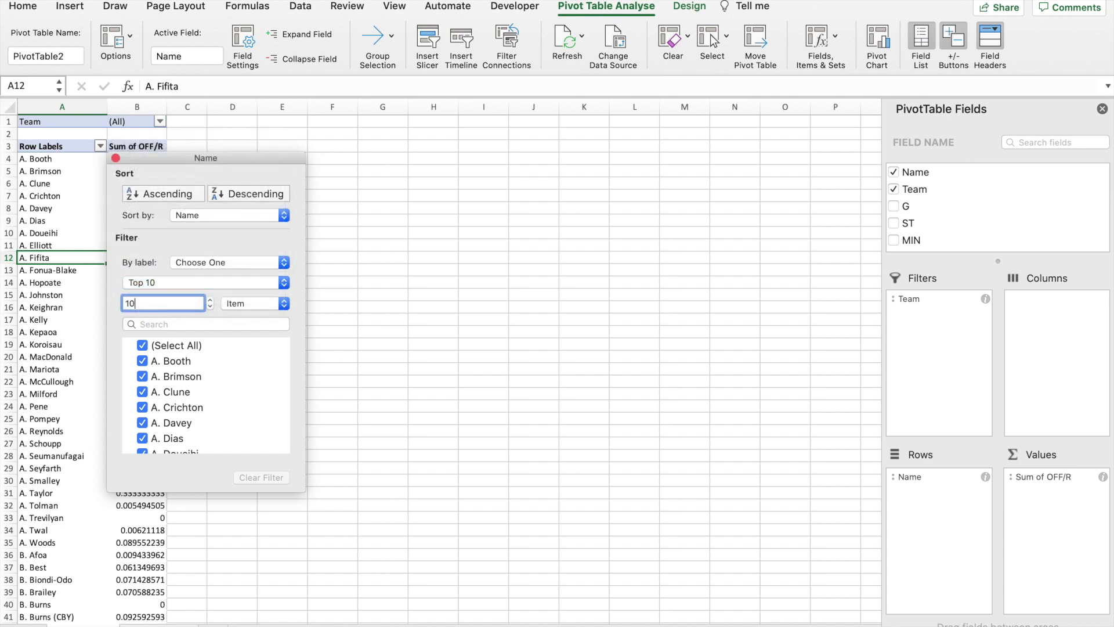
left_click(117, 159)
left_click(117, 159)
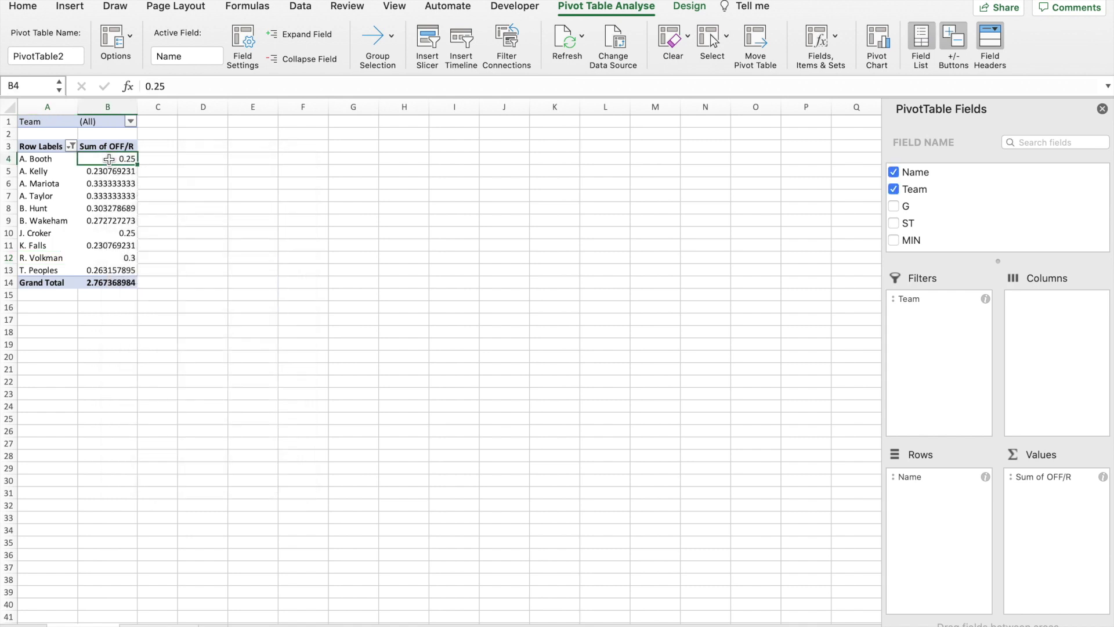
Step: Sort the pivot table by Sum of OFF/R from largest to smallest
right_click(109, 158)
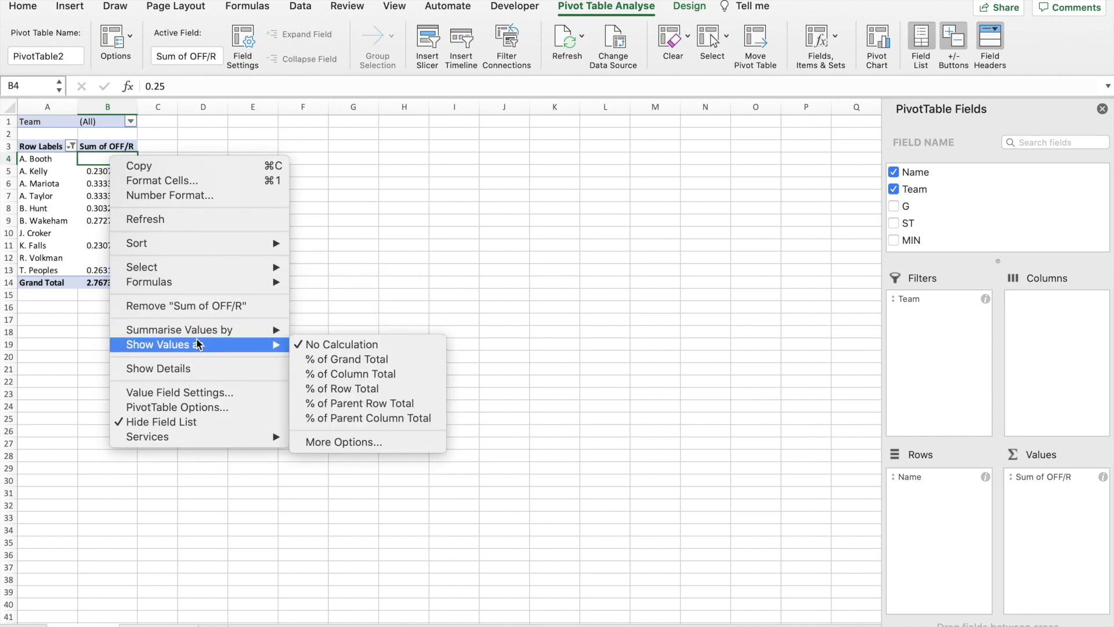
mouse_move(204, 244)
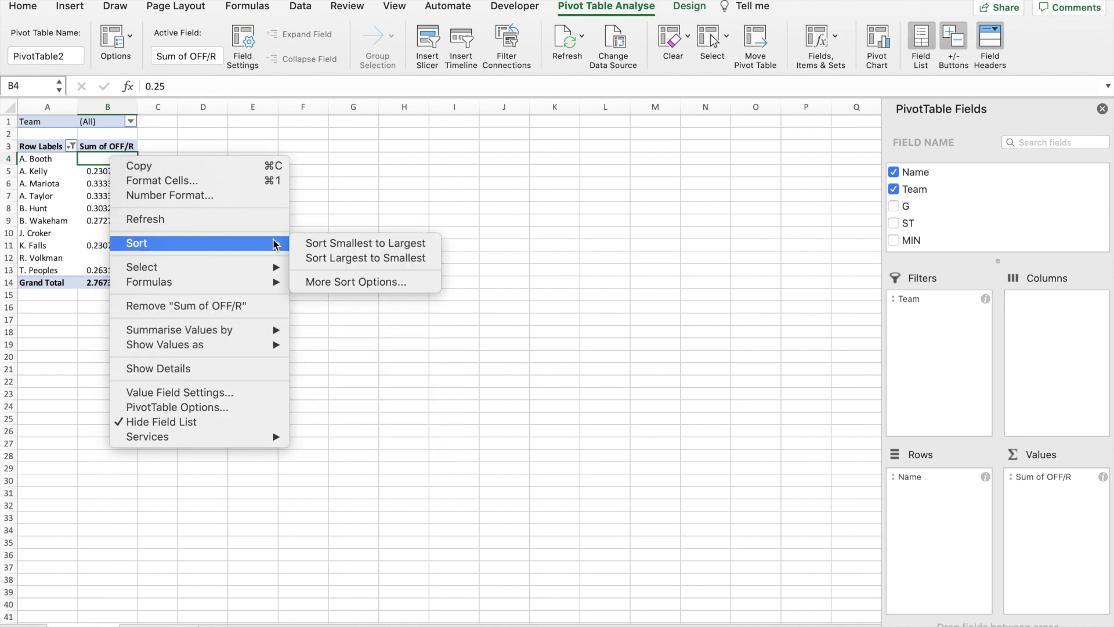
left_click(321, 256)
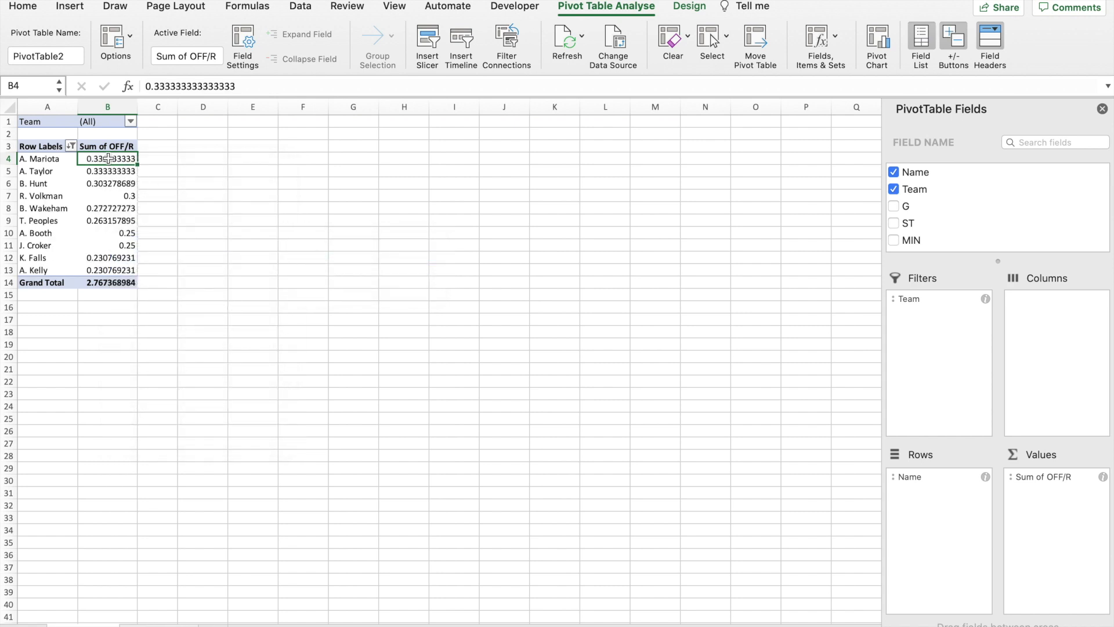
Step: Format the players' Sum of OFF/R values in B4:B13 as percentages with two decimal places
left_click_drag(108, 158, 109, 270)
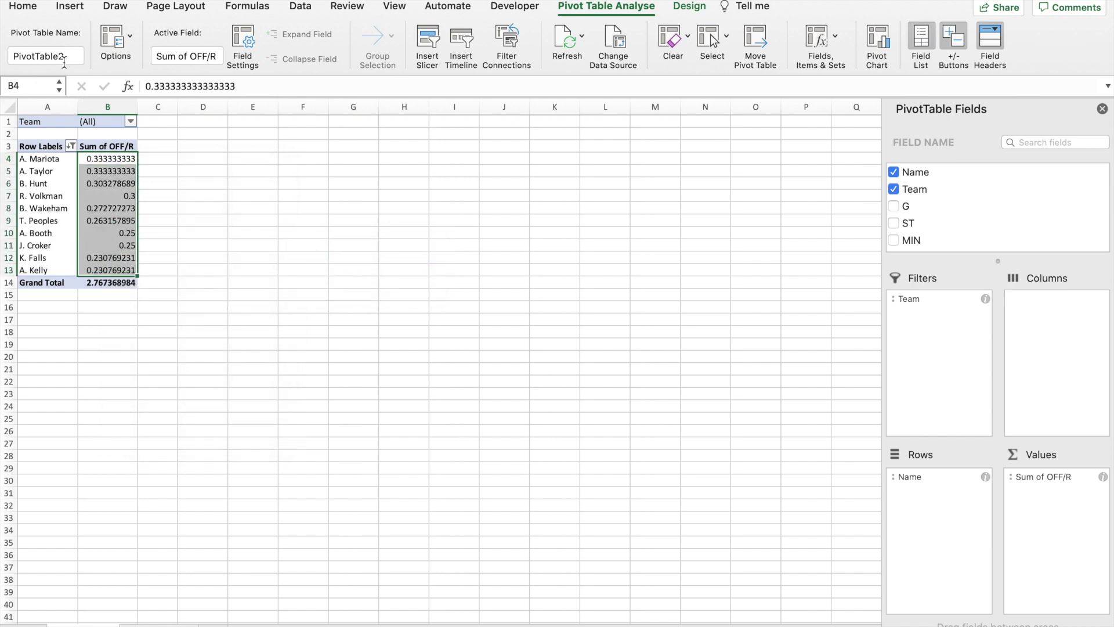
left_click(22, 6)
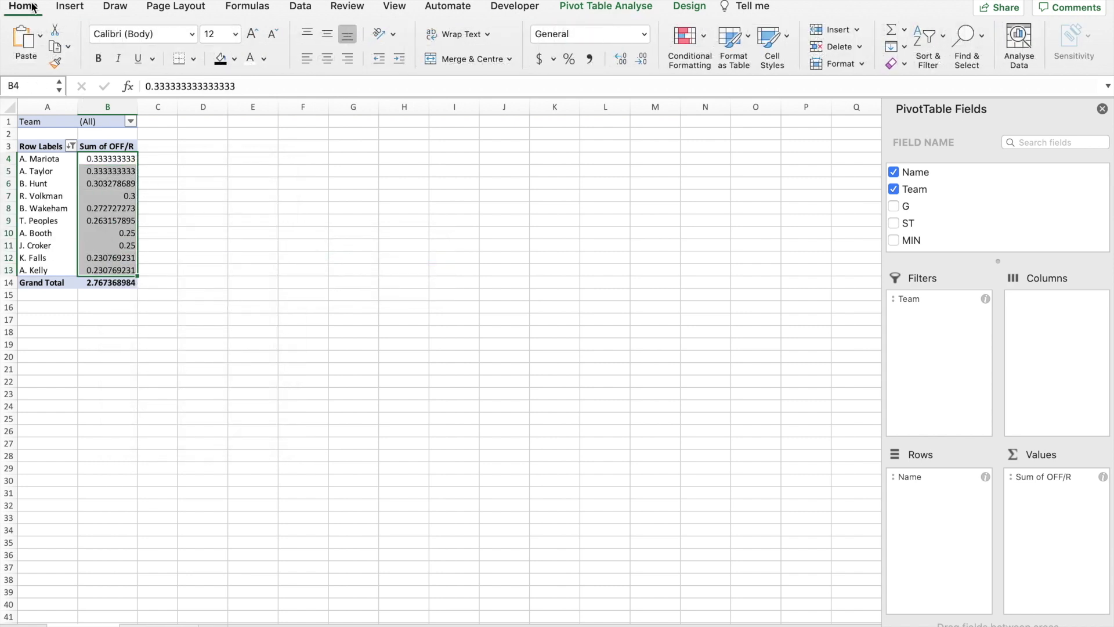
left_click(569, 58)
left_click(620, 58)
left_click(620, 59)
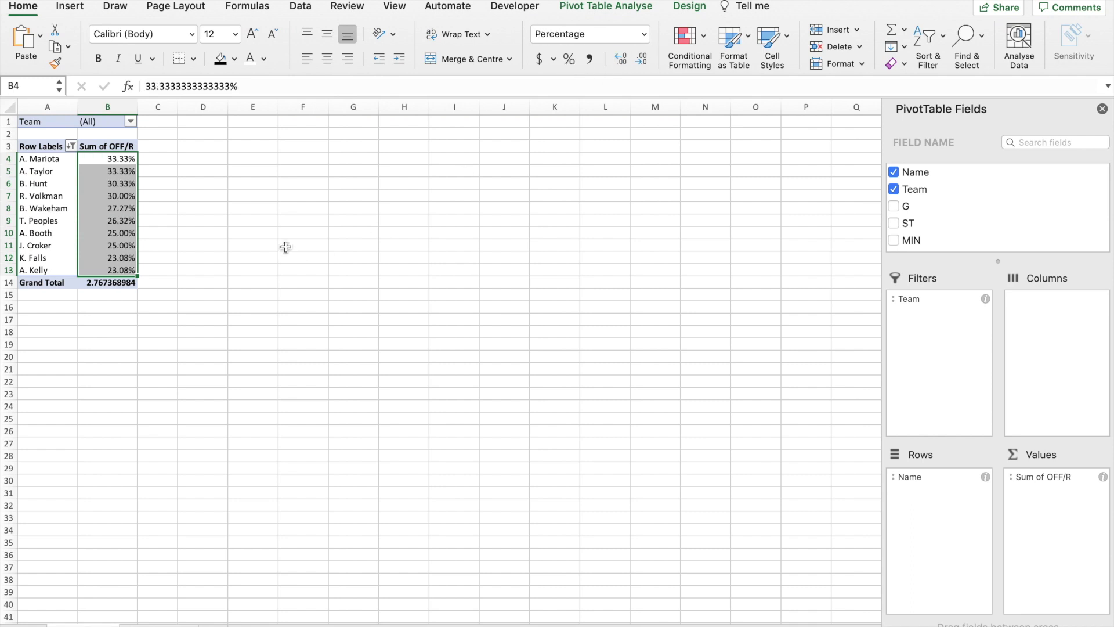
left_click(212, 240)
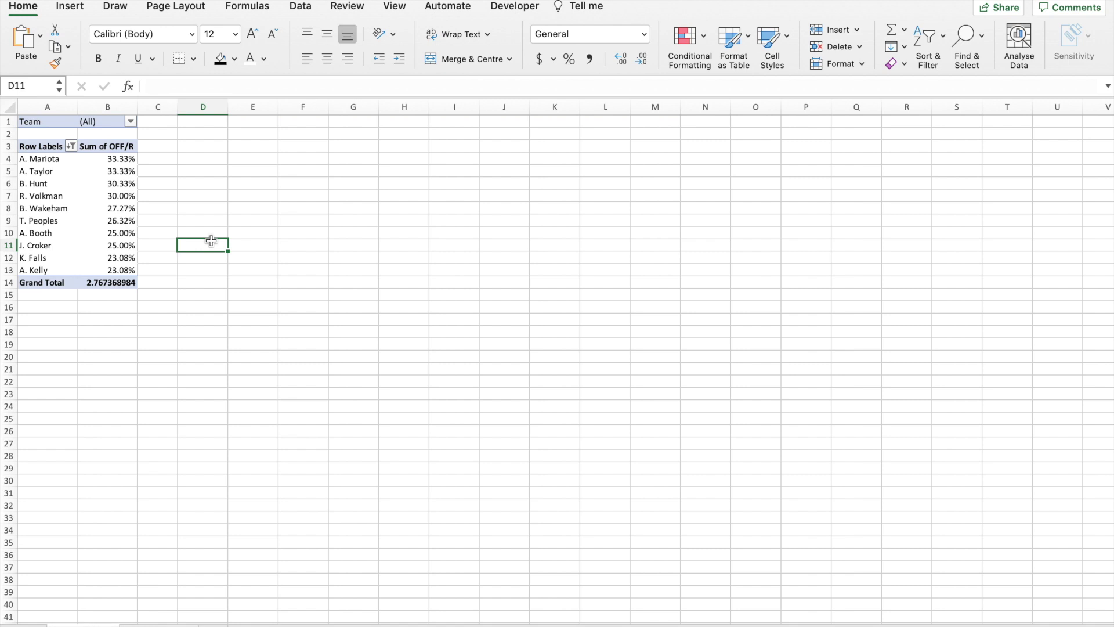
Step: Add the OFF field to the pivot table's values below Sum of OFF/R
left_click(65, 186)
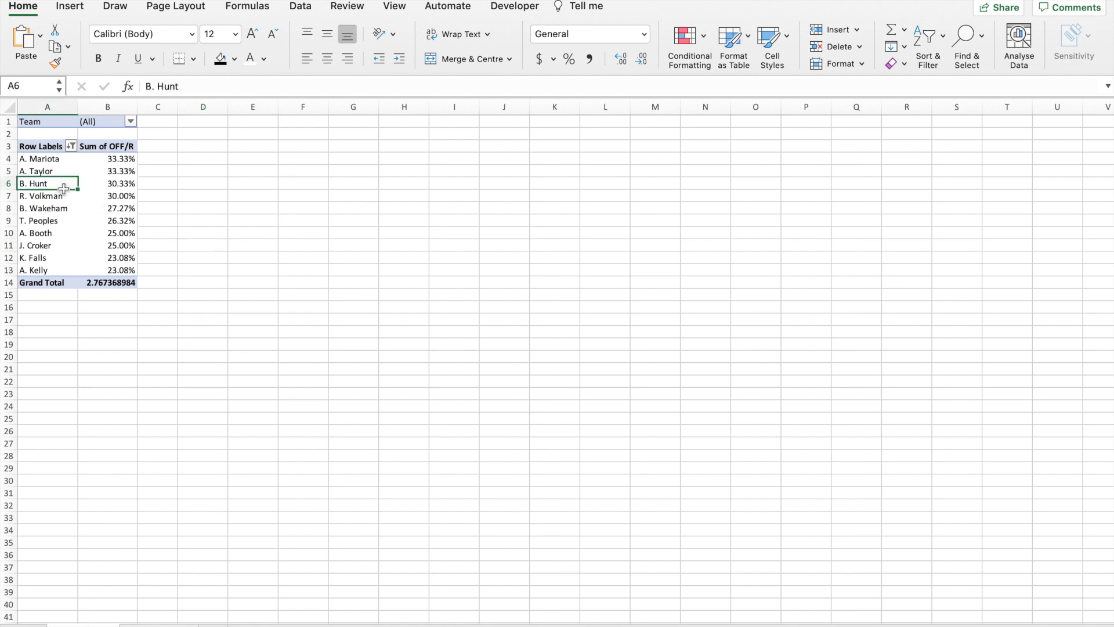
scroll(994, 224, "down", 10)
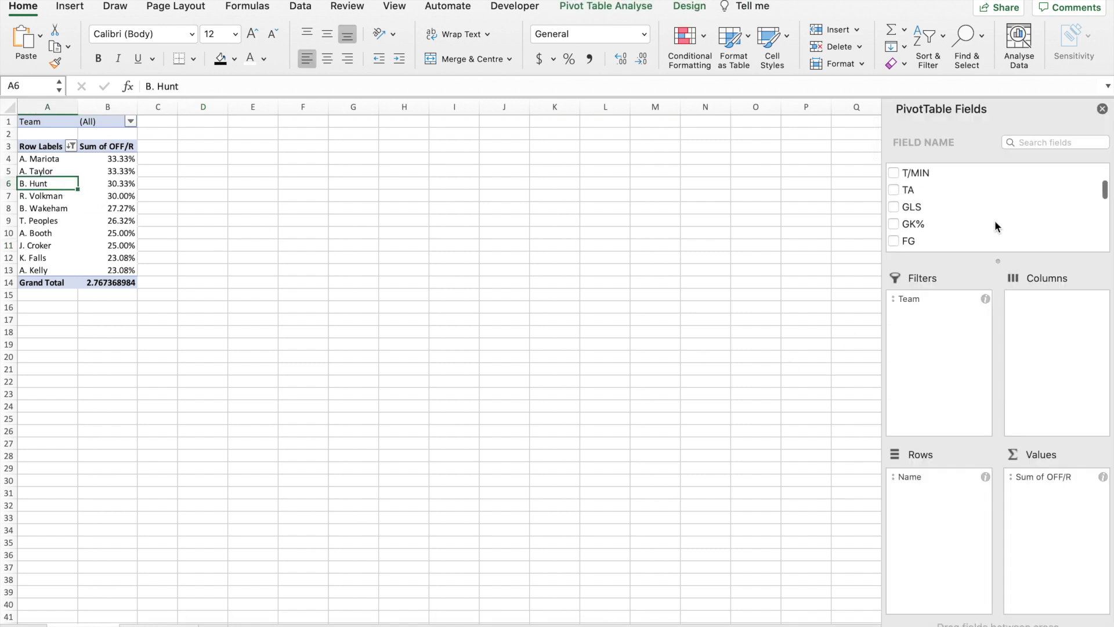
scroll(995, 226, "down", 3)
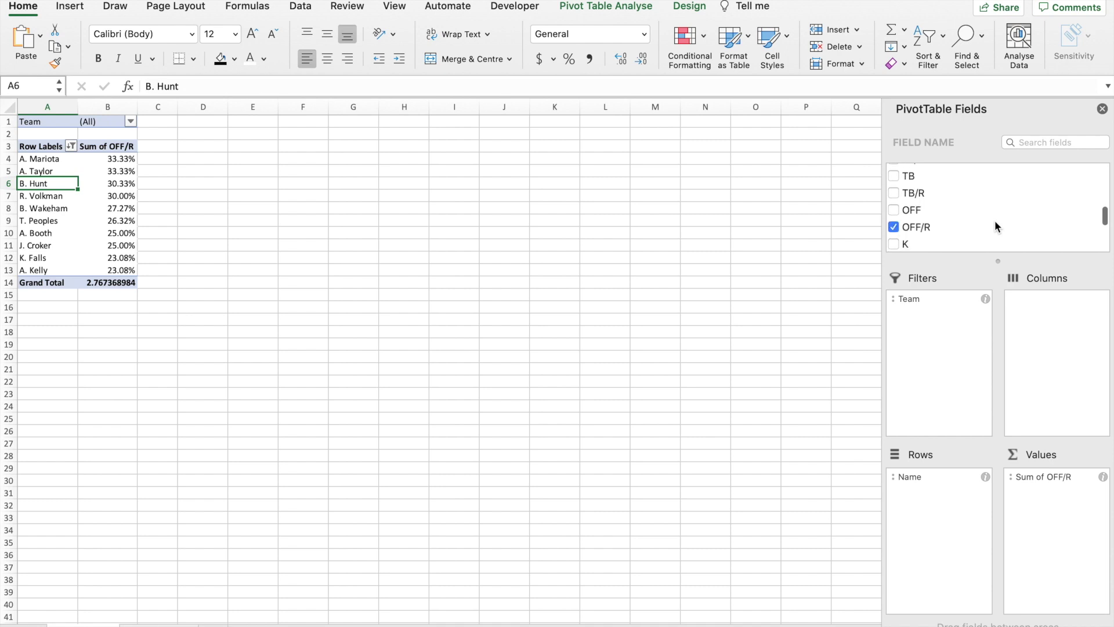
left_click(918, 212)
left_click_drag(918, 212, 1056, 514)
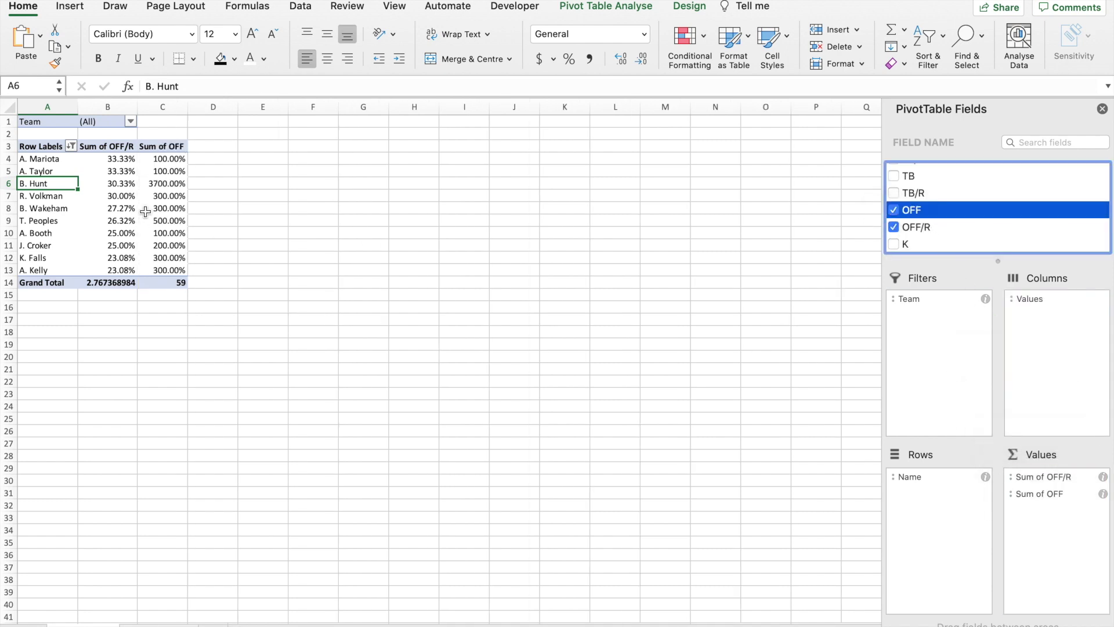
Step: Set the players' Sum of OFF values in C4:C13 to the General number format
left_click_drag(165, 158, 163, 275)
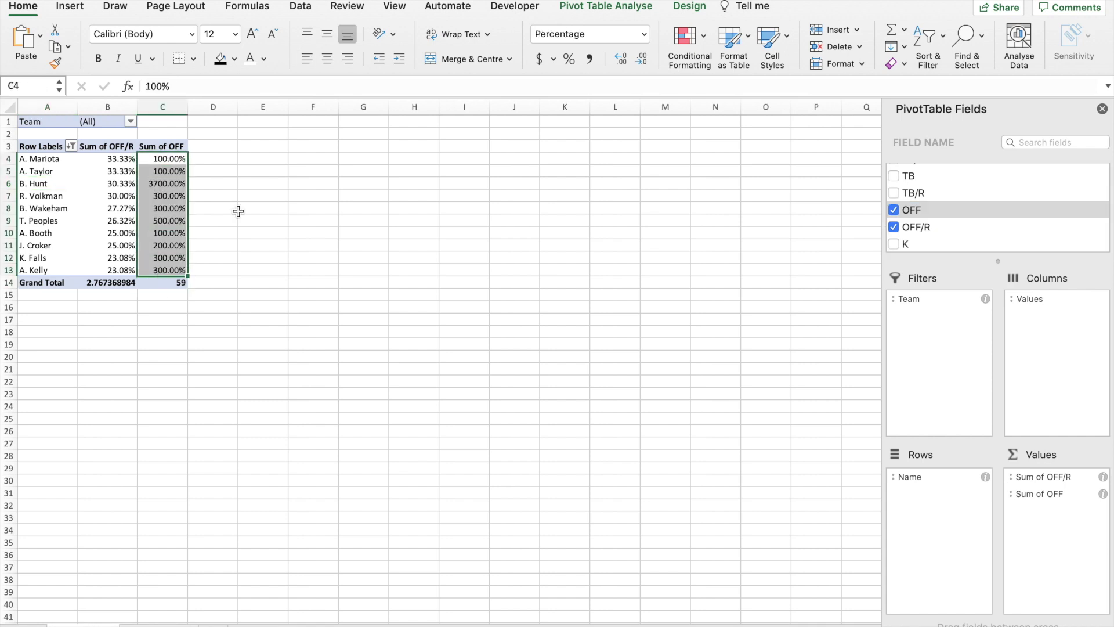
left_click(644, 35)
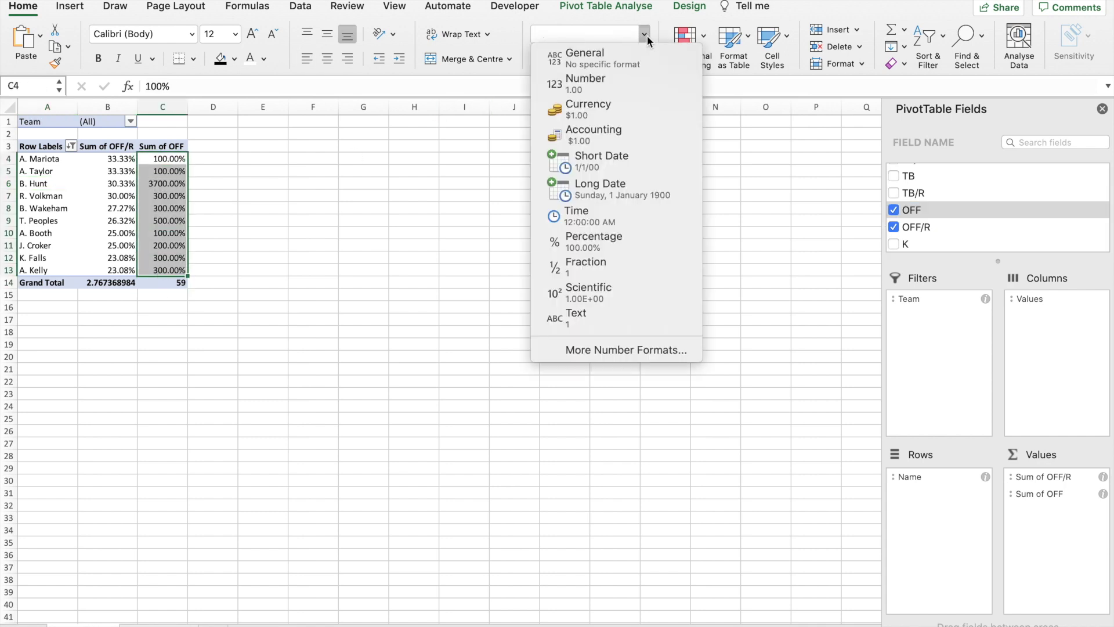
left_click(627, 58)
left_click(287, 216)
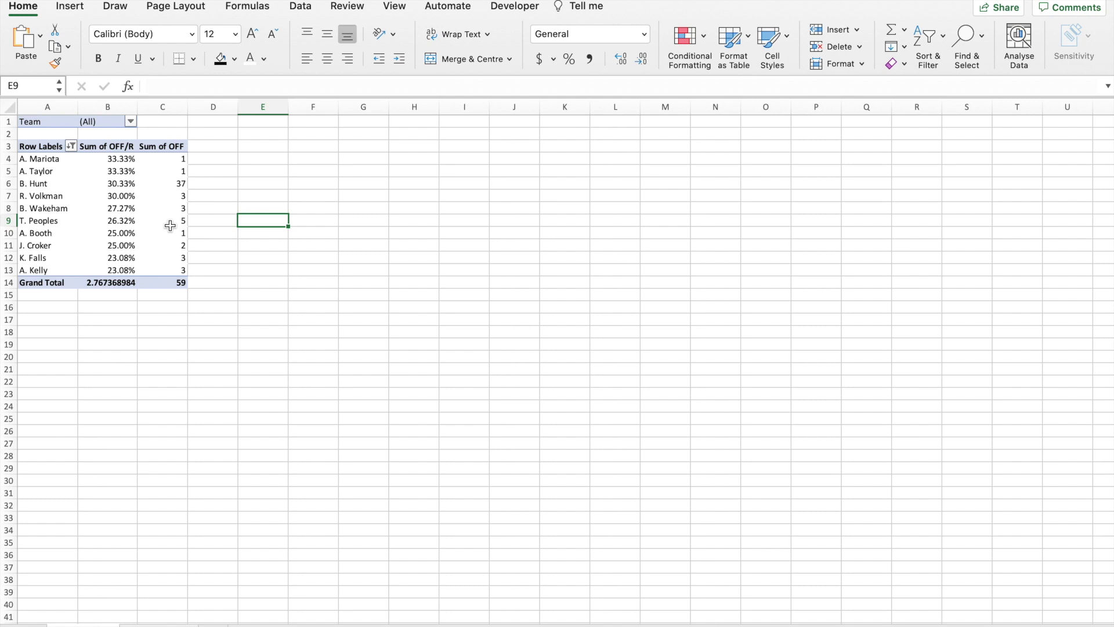
Step: Insert a slicer for the OFF field, place it beside the pivot table and stretch it to a height of about 7.11"
left_click(179, 183)
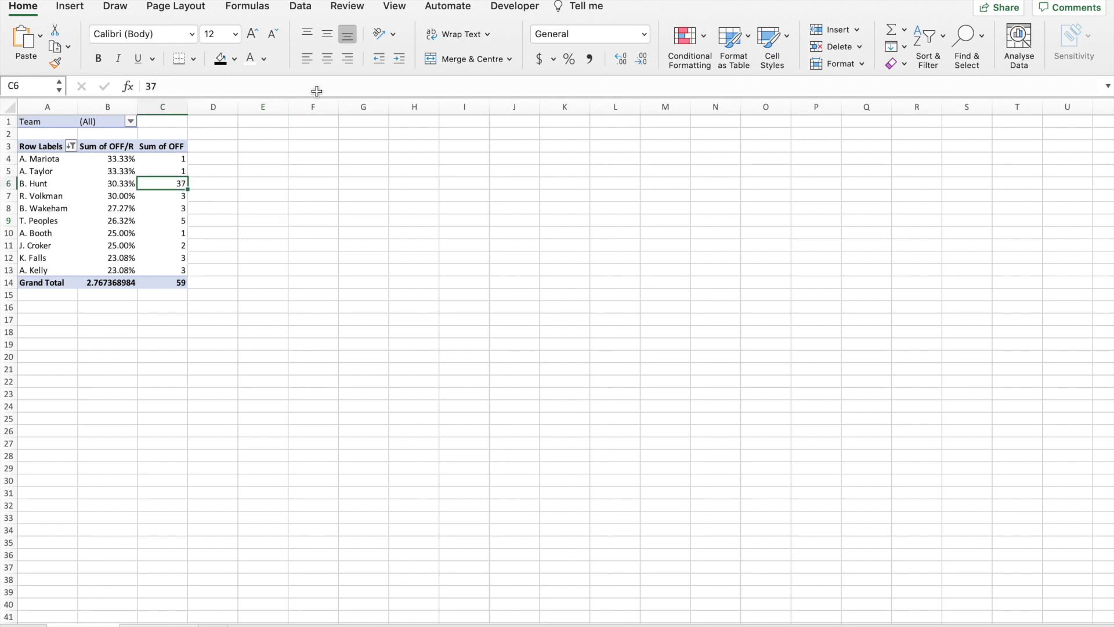
left_click(571, 11)
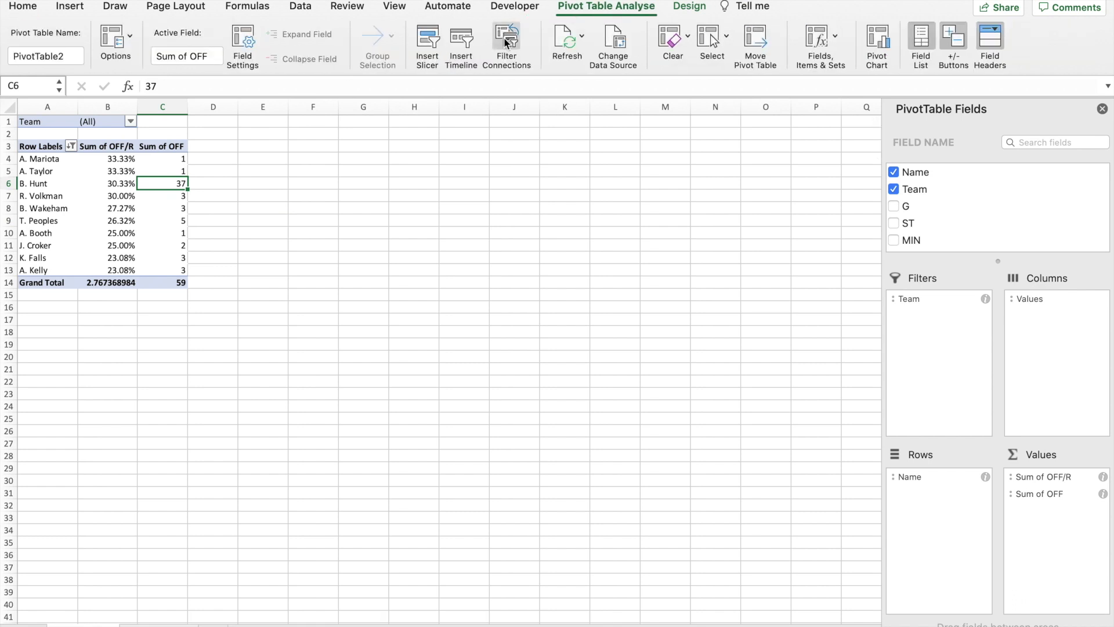
left_click(430, 40)
scroll(527, 186, "down", 10)
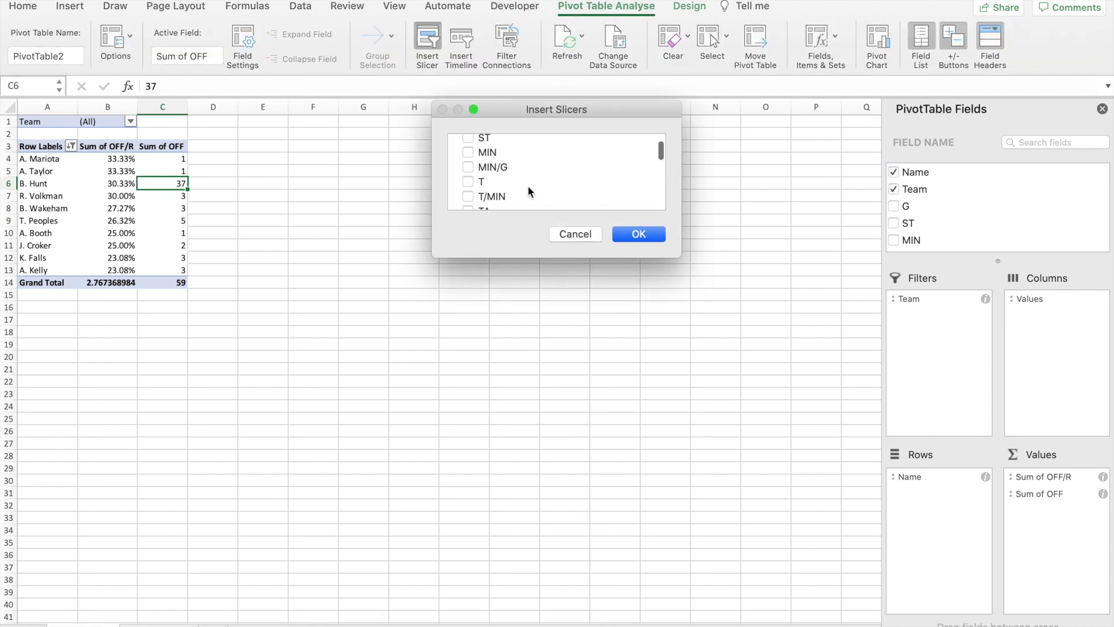
scroll(528, 186, "down", 5)
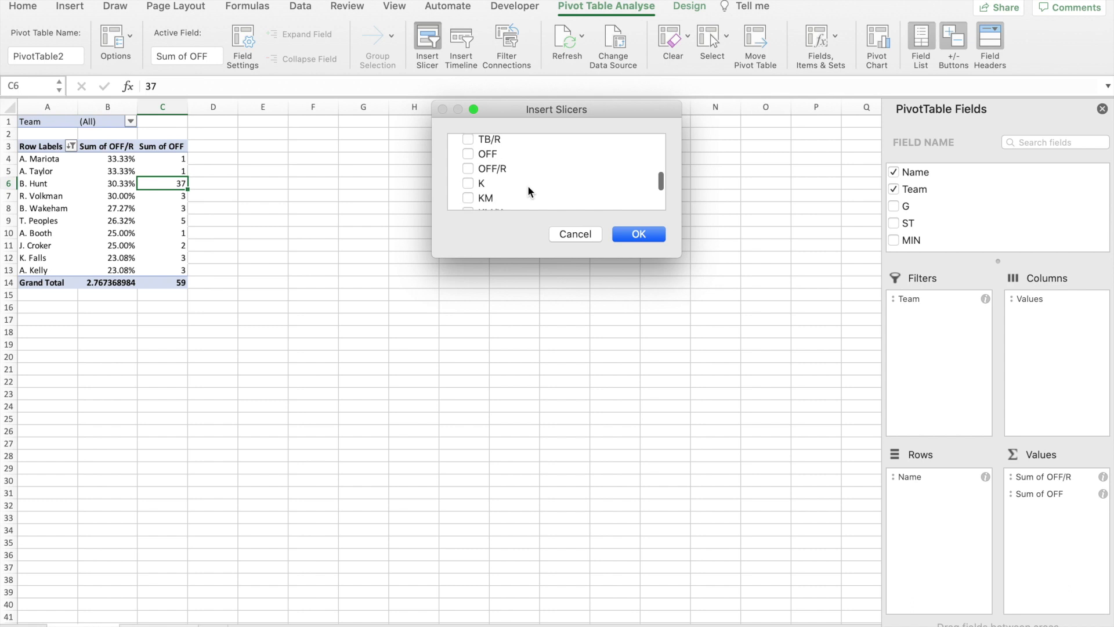
left_click(468, 153)
left_click(638, 234)
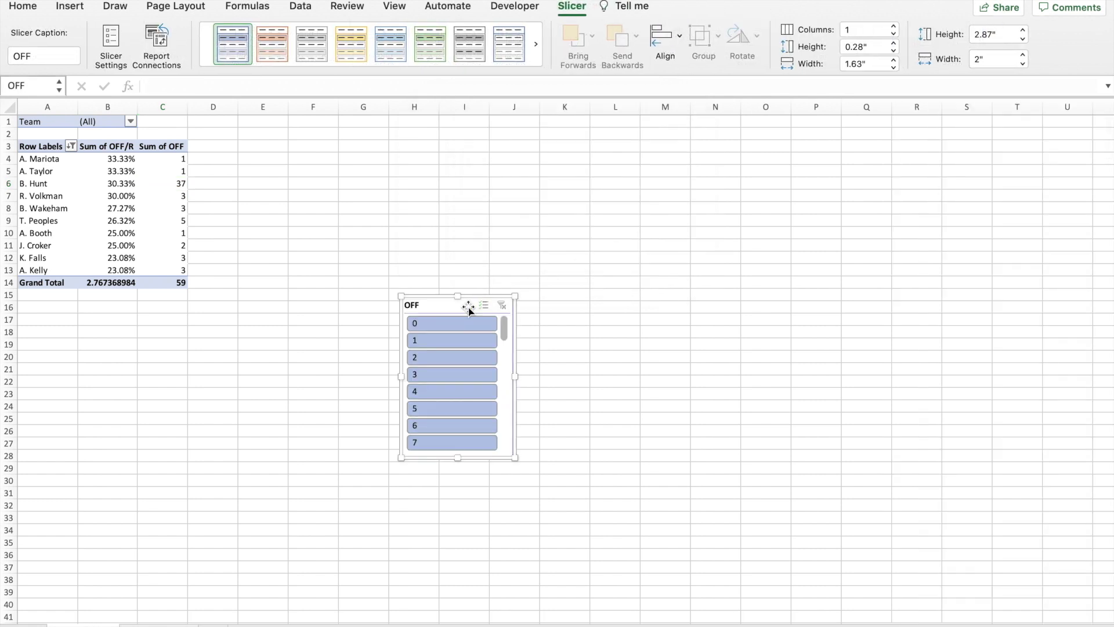
left_click_drag(469, 308, 411, 157)
left_click_drag(400, 308, 401, 546)
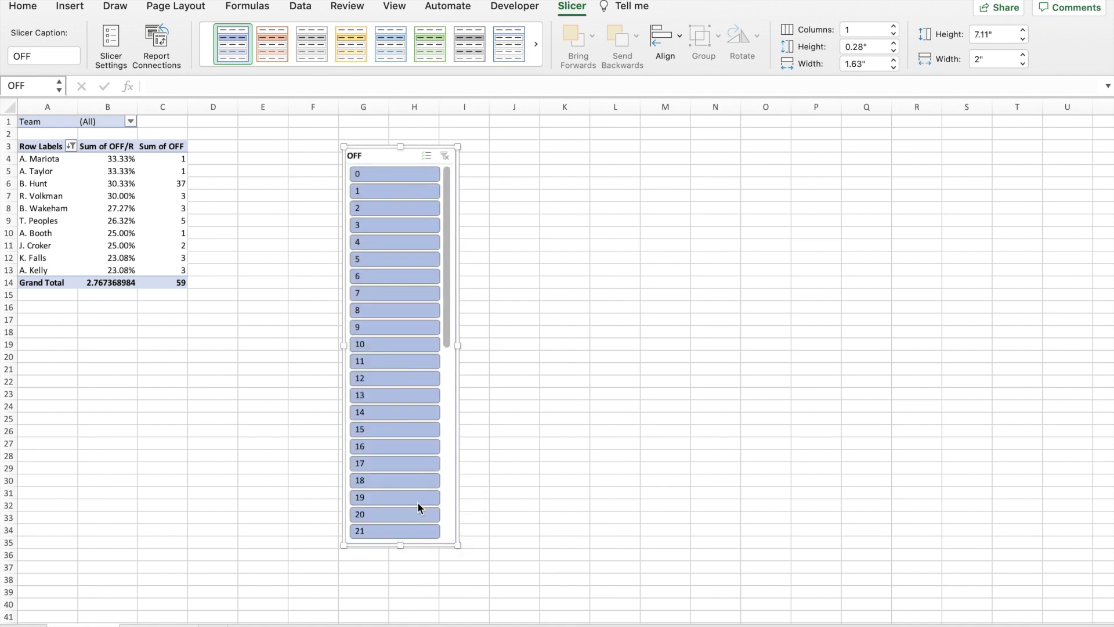
Step: Enable multi-select on the OFF slicer and deselect the values 0 through 19, keeping 20 and above
left_click(430, 157)
left_click_drag(385, 480, 392, 170)
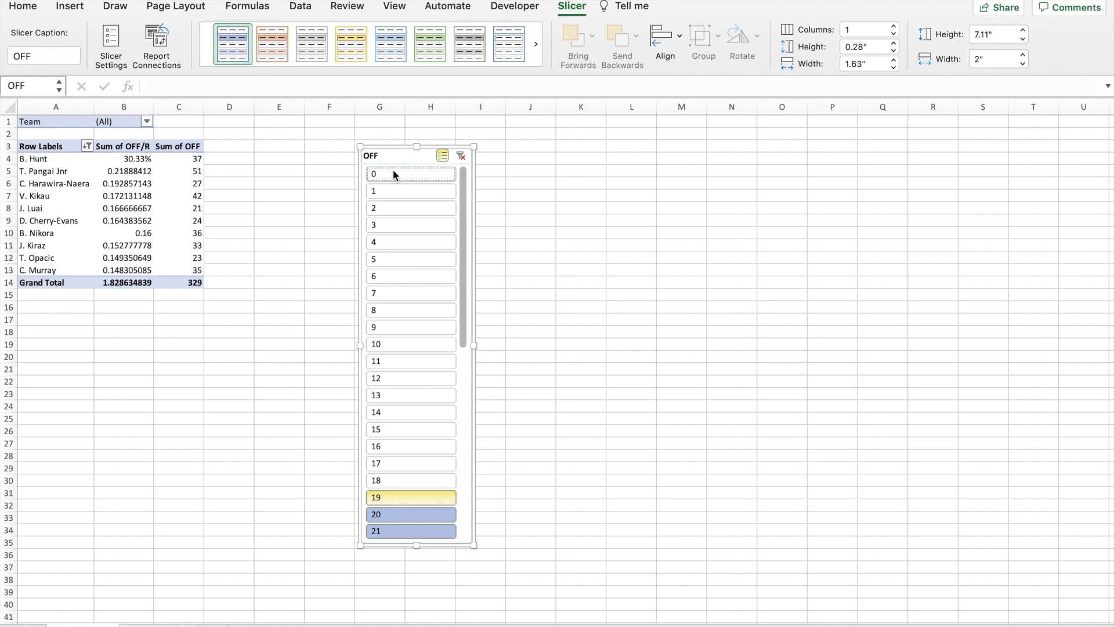
left_click(68, 198)
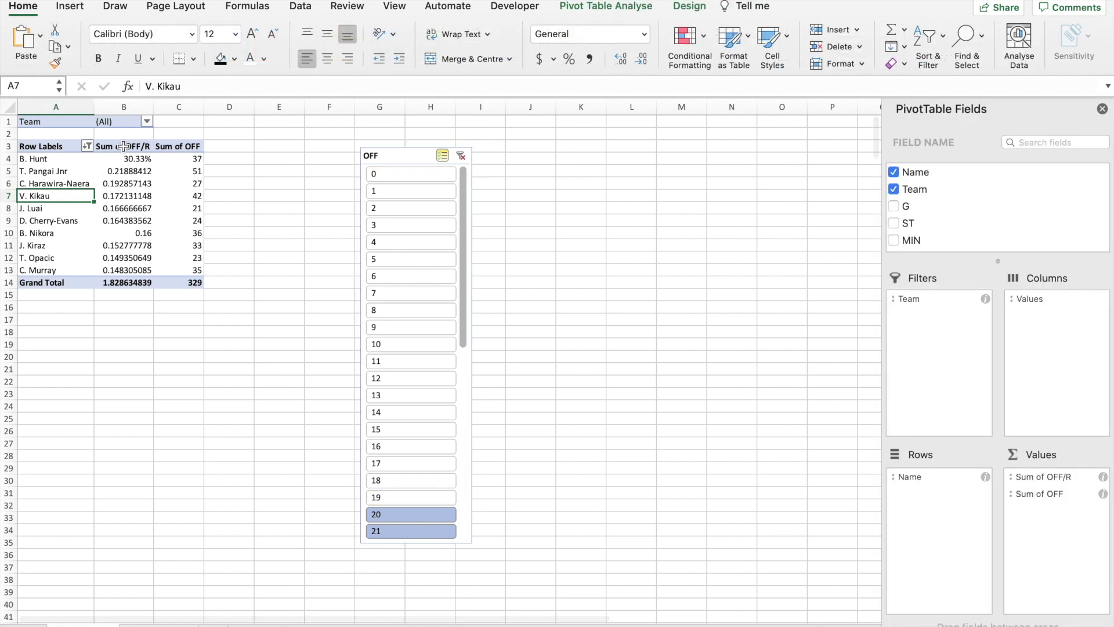
left_click(124, 146)
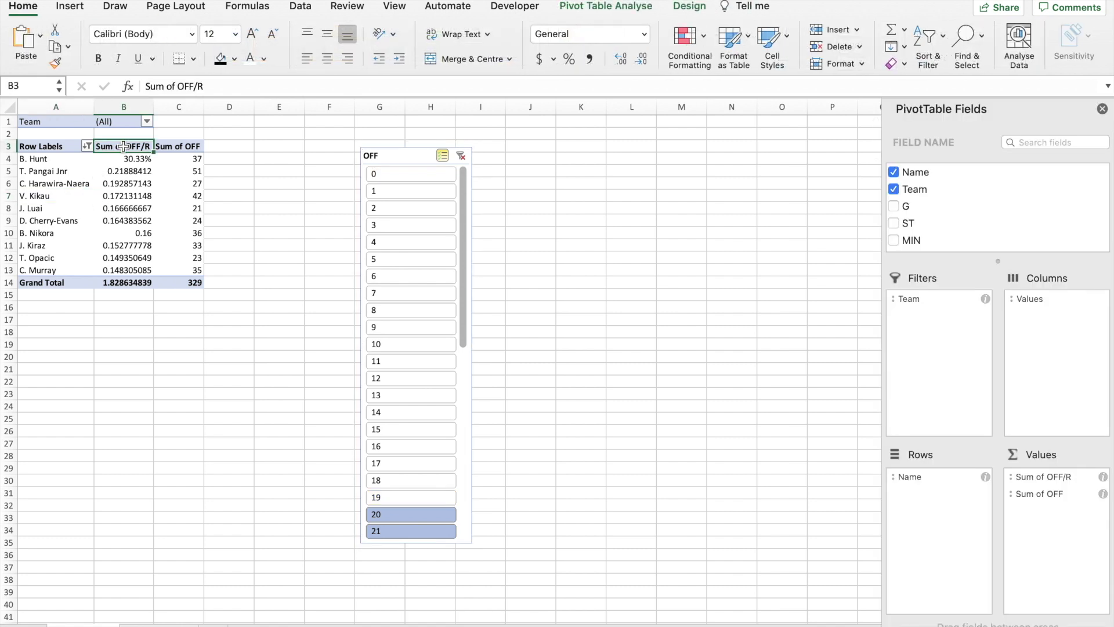
left_click(568, 60)
left_click(644, 34)
left_click(622, 51)
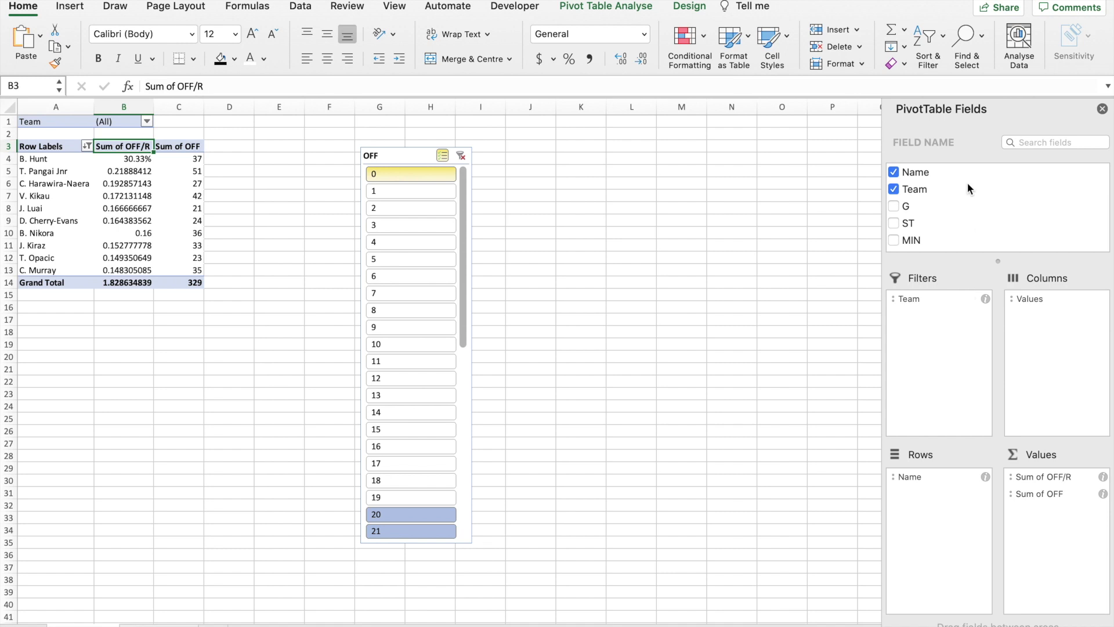
Step: Add the ERR/MIN field to the pivot table's values below Sum of OFF
scroll(967, 182, "down", 5)
scroll(967, 186, "down", 10)
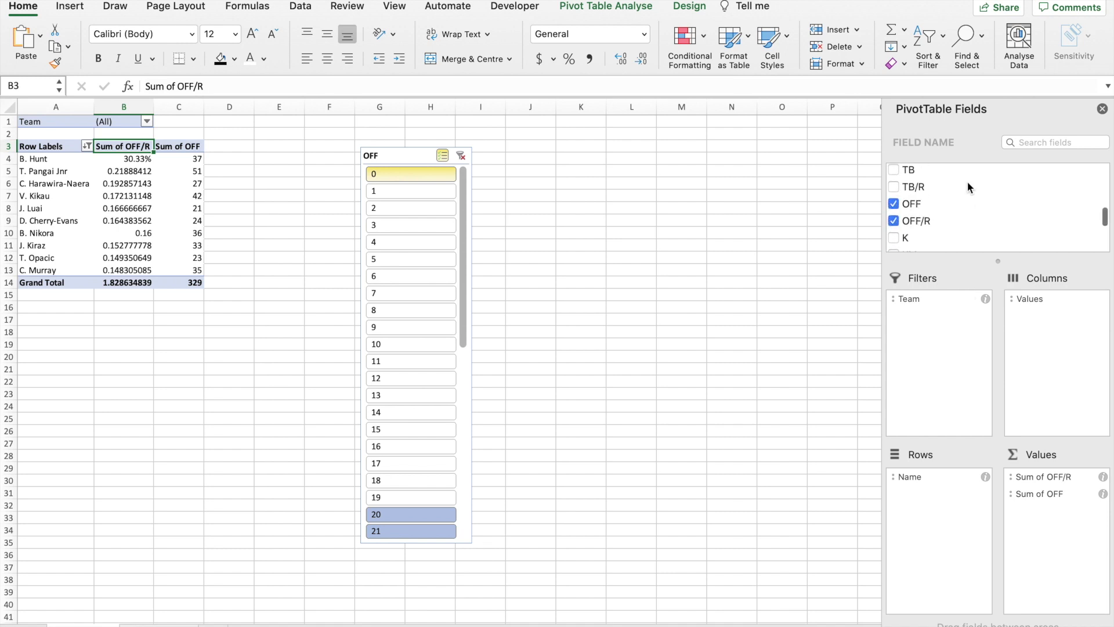
scroll(968, 186, "down", 2)
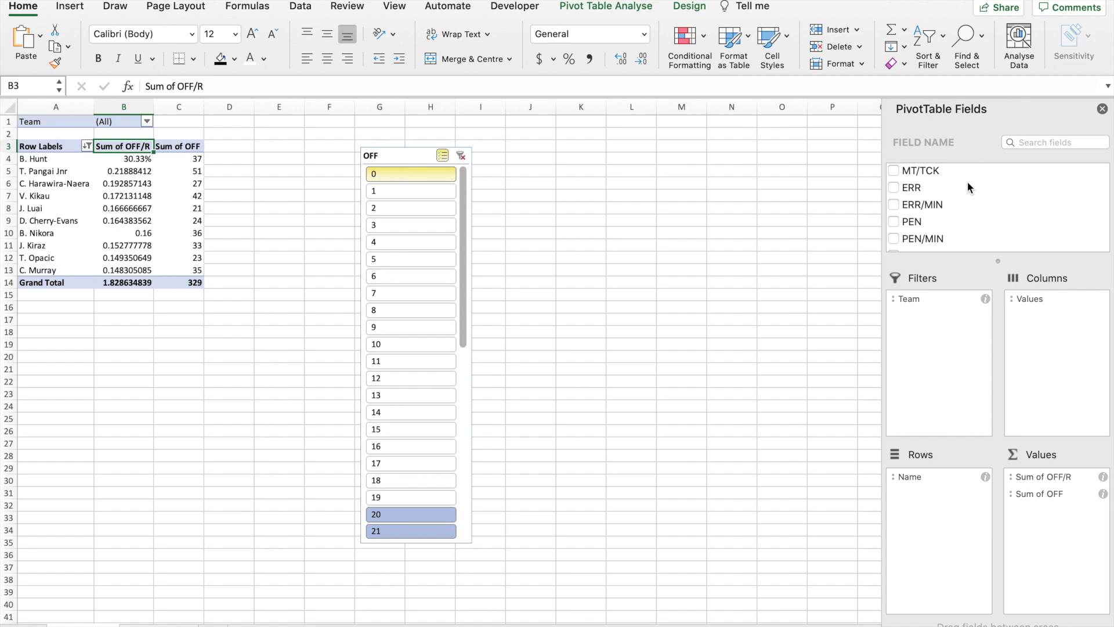
left_click_drag(932, 204, 1057, 514)
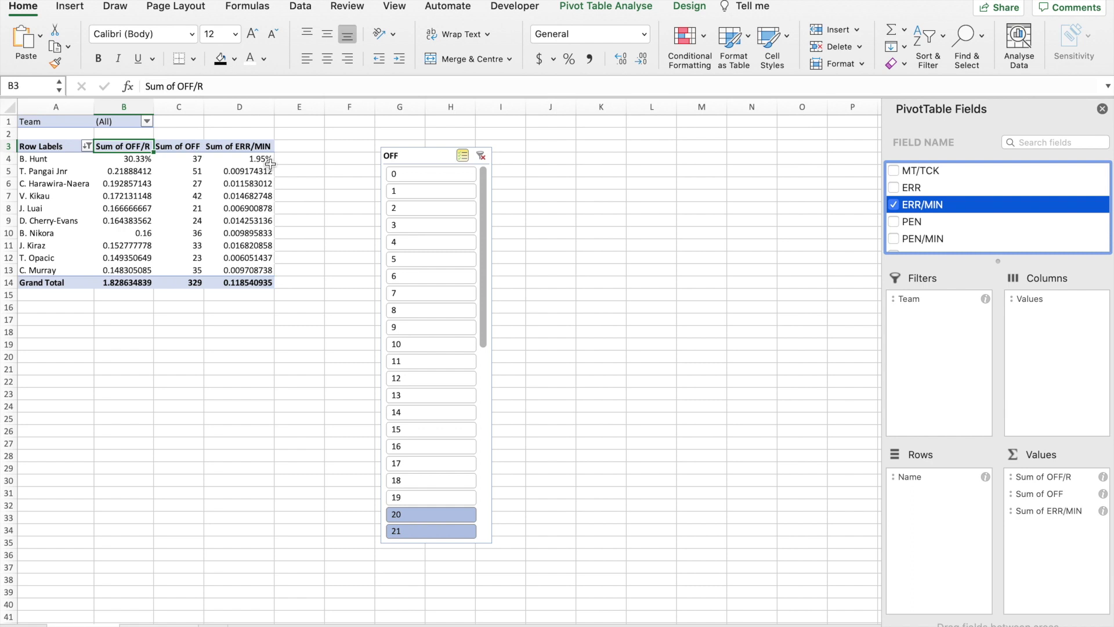
Step: Insert a slicer for the pivot table's ERR/MIN field
left_click(616, 7)
left_click(505, 51)
left_click(631, 251)
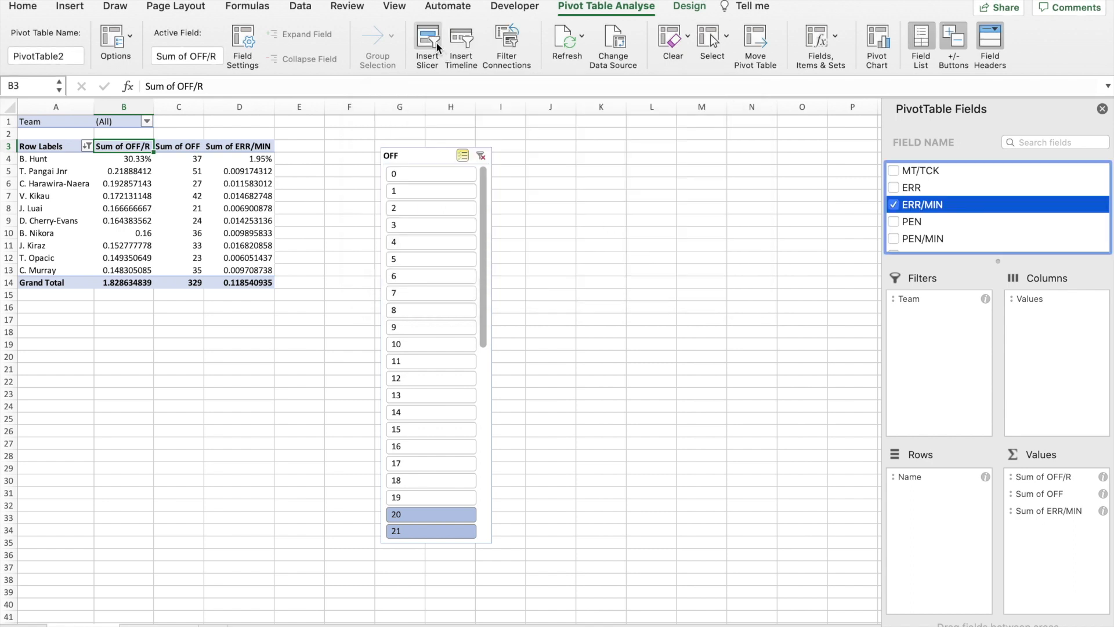
left_click(428, 30)
scroll(548, 147, "down", 10)
scroll(549, 148, "down", 10)
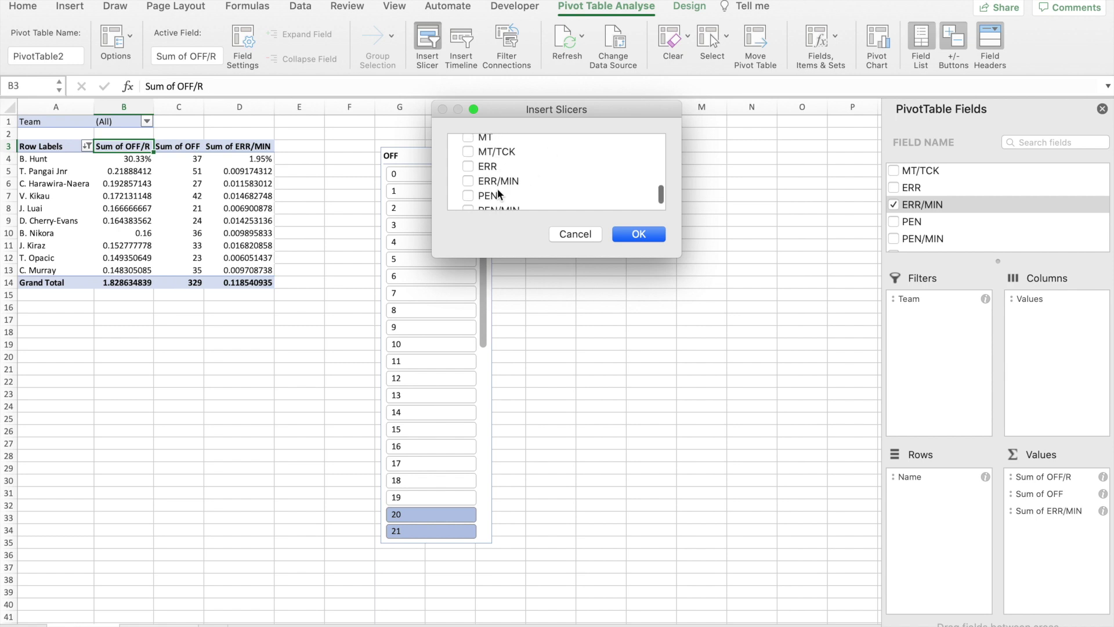
left_click(467, 181)
left_click(632, 234)
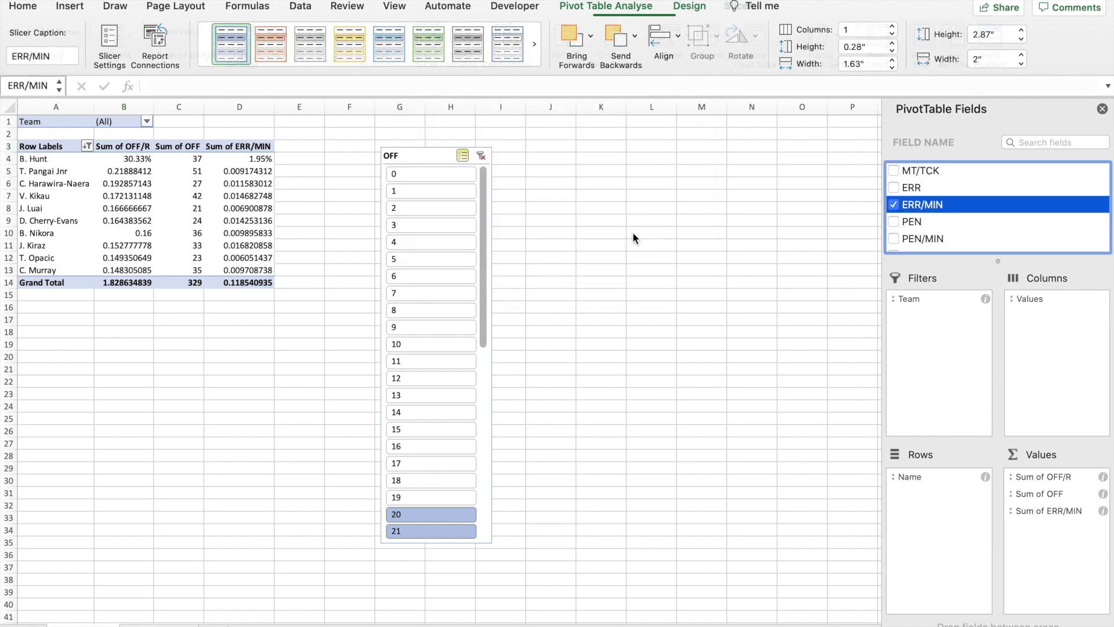
Step: Place the ERR/MIN slicer beside the OFF slicer and stretch it to a height of about 8.9"
left_click_drag(464, 302, 660, 157)
left_click_drag(654, 313, 657, 580)
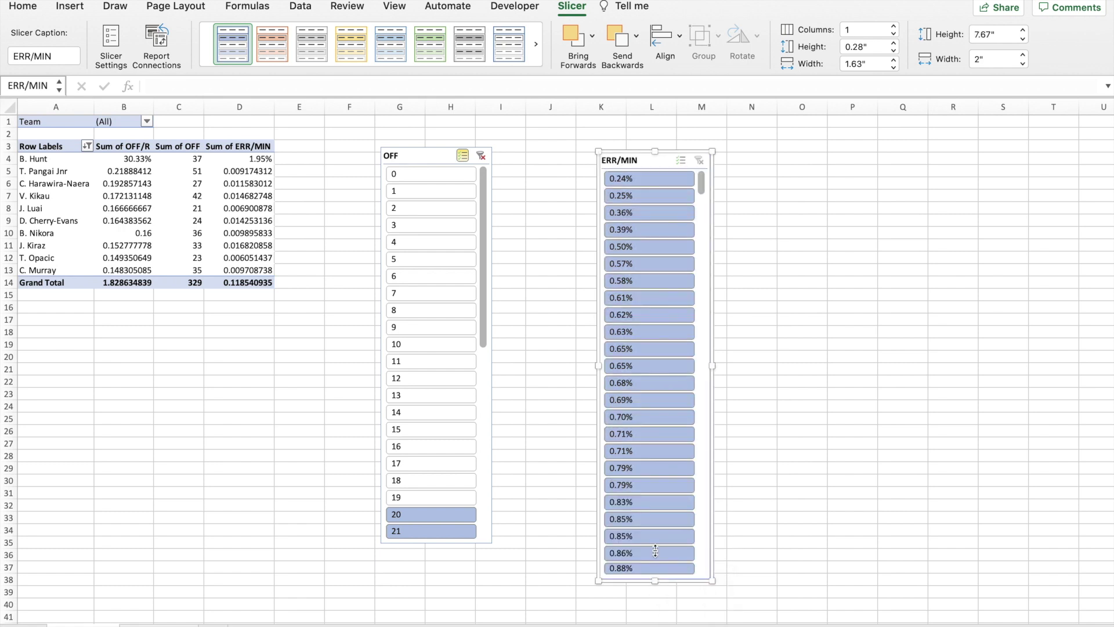
left_click_drag(655, 152, 655, 121)
left_click_drag(653, 581, 654, 593)
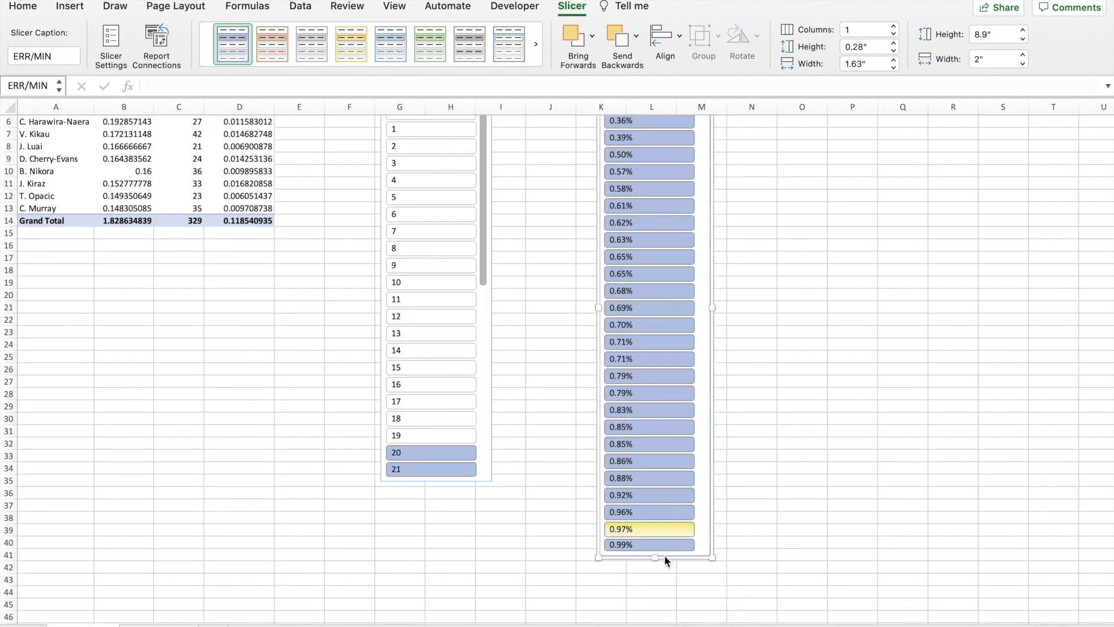
Step: Enable multi-select on the ERR/MIN slicer and deselect the values 0.24% through 0.99%
scroll(698, 389, "up", 3)
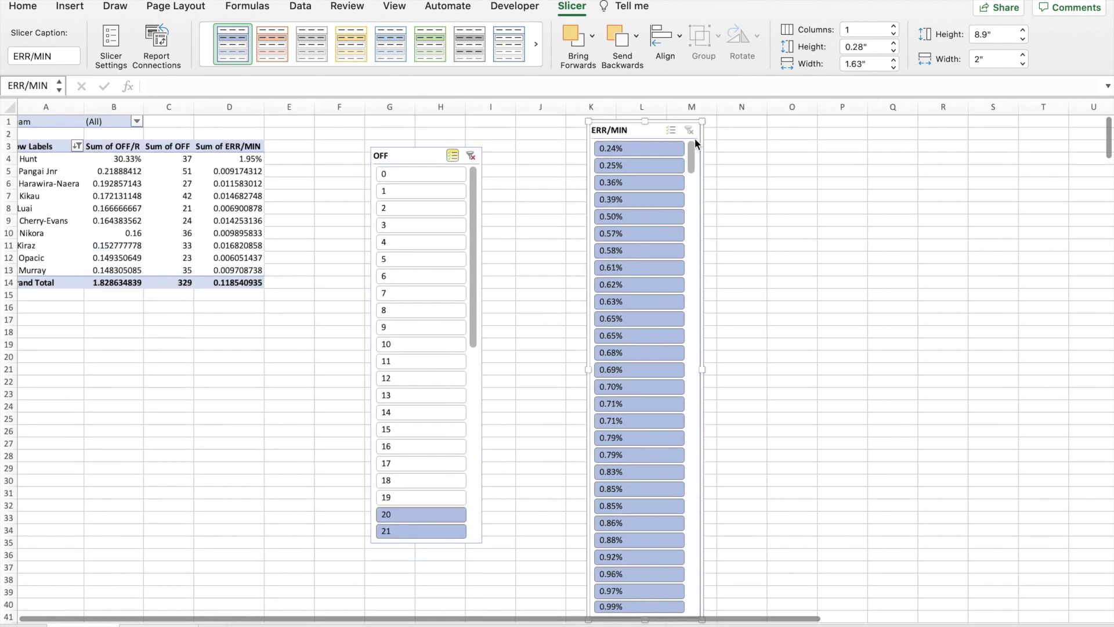
left_click(671, 130)
left_click_drag(654, 145, 648, 608)
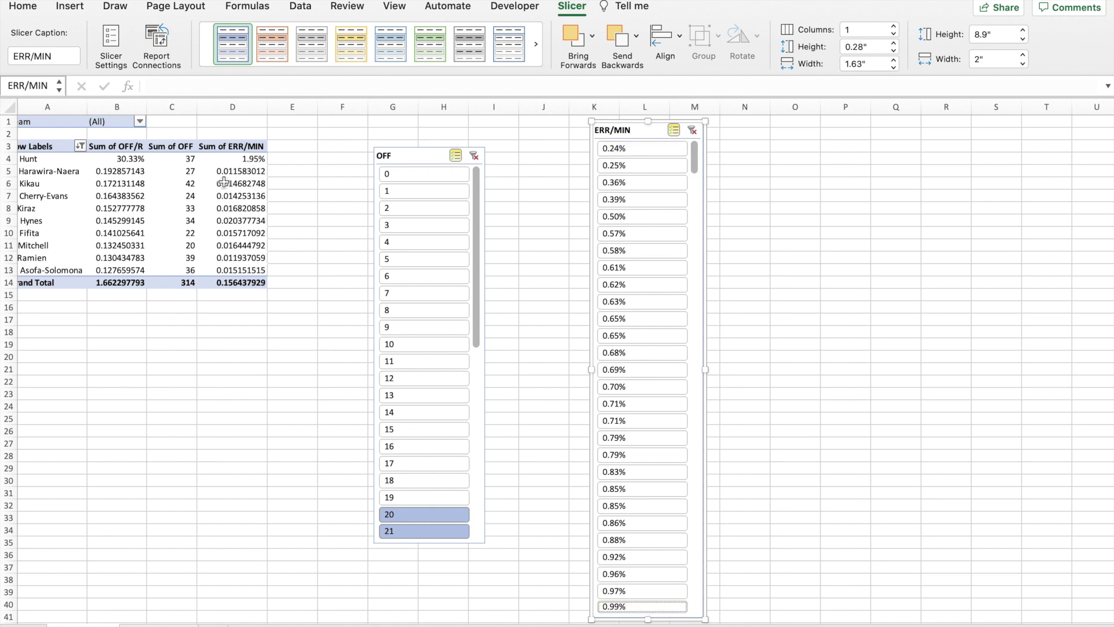
Step: Sort the pivot table by Sum of OFF/R from largest to smallest
right_click(117, 158)
left_click(116, 159)
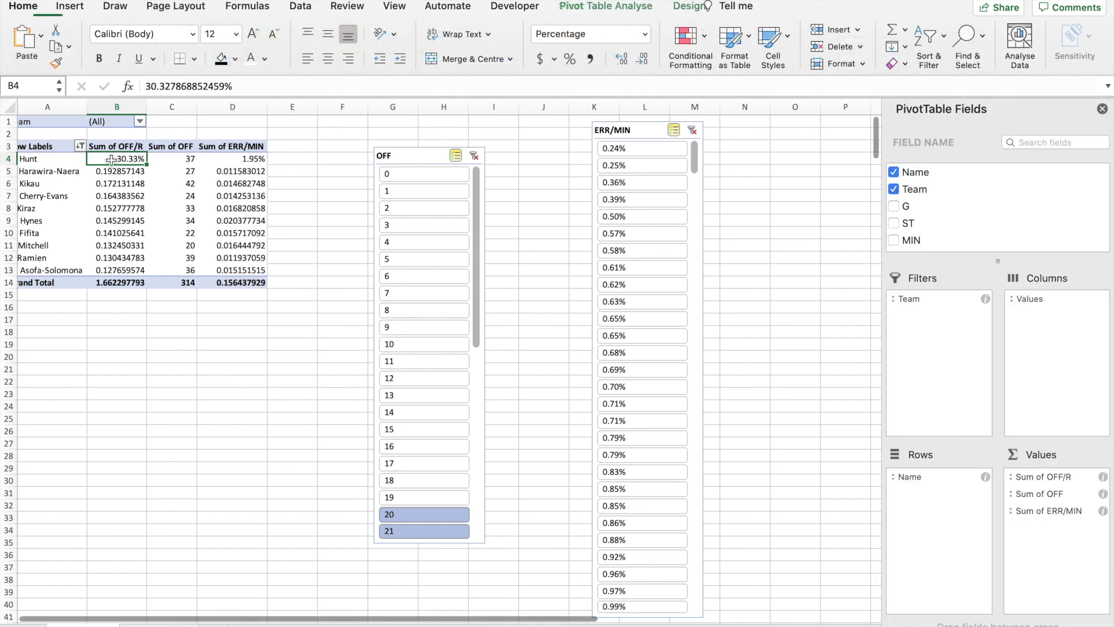
right_click(114, 158)
mouse_move(141, 242)
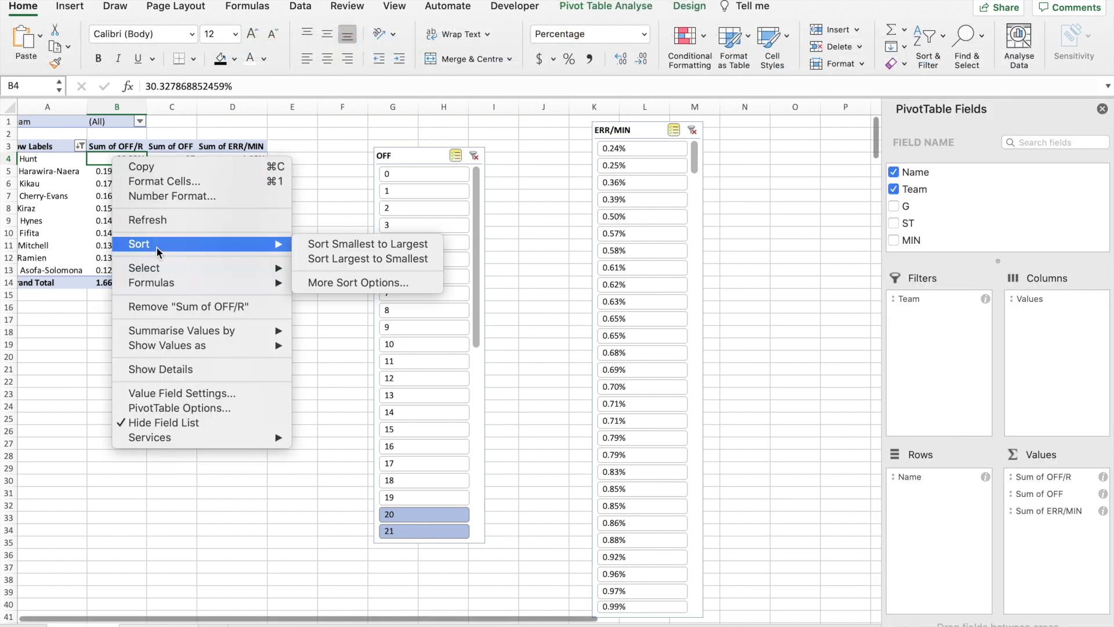
left_click(339, 259)
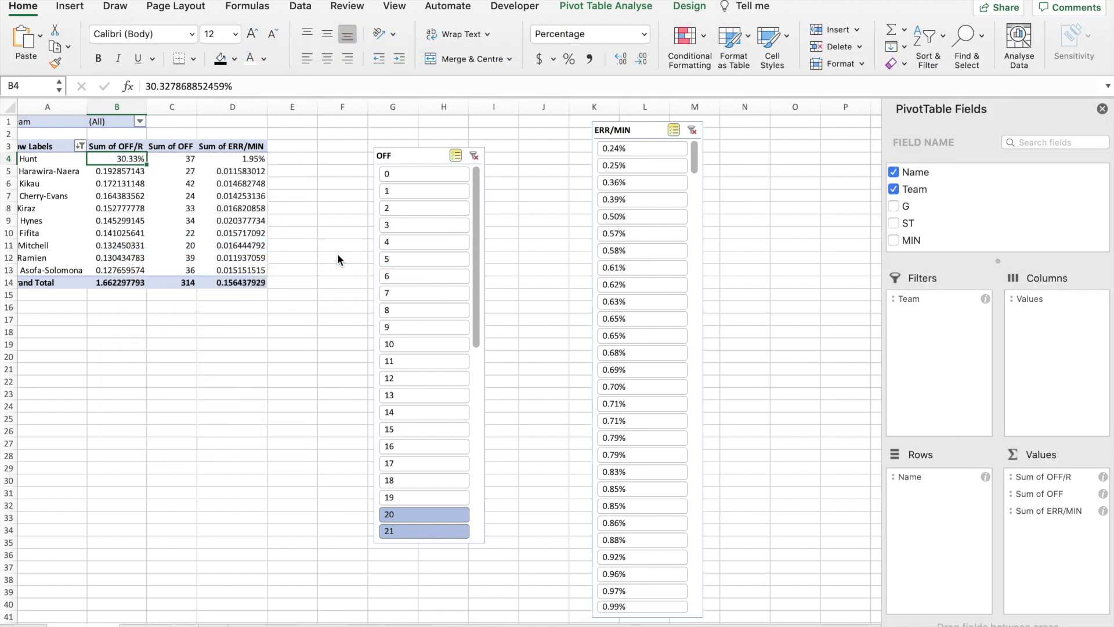
Step: Format the Sum of OFF/R values in B4:B13 as percentages with two decimal places
left_click_drag(118, 159, 118, 271)
left_click(569, 59)
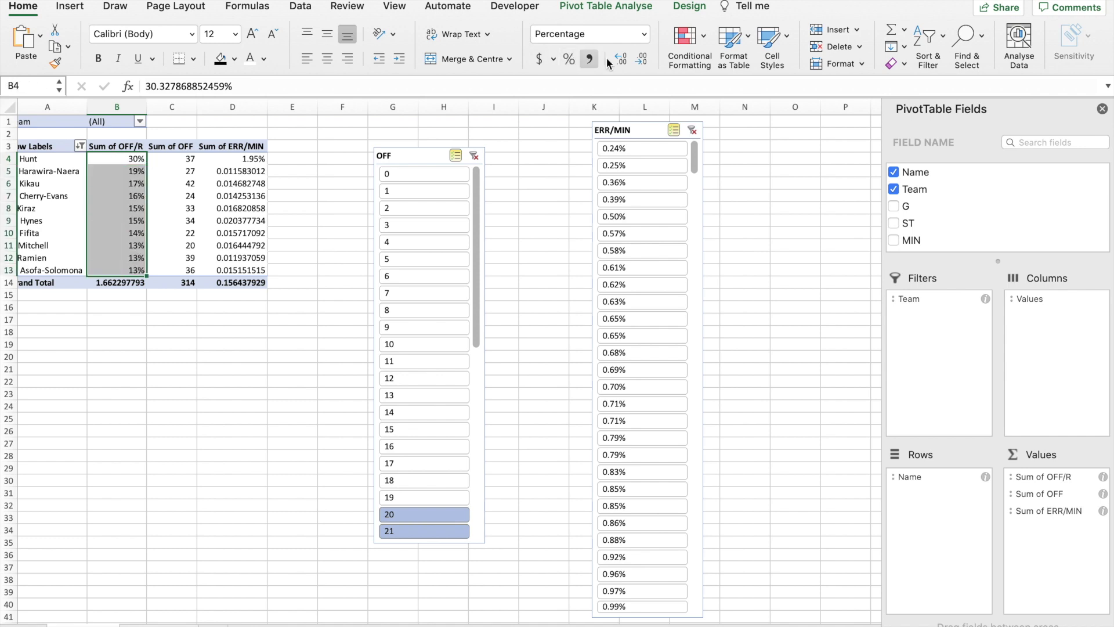
left_click(620, 59)
left_click(621, 59)
Step: Format the Sum of ERR/MIN values in D4:D13 as percentages with two decimal places
left_click_drag(222, 160, 235, 270)
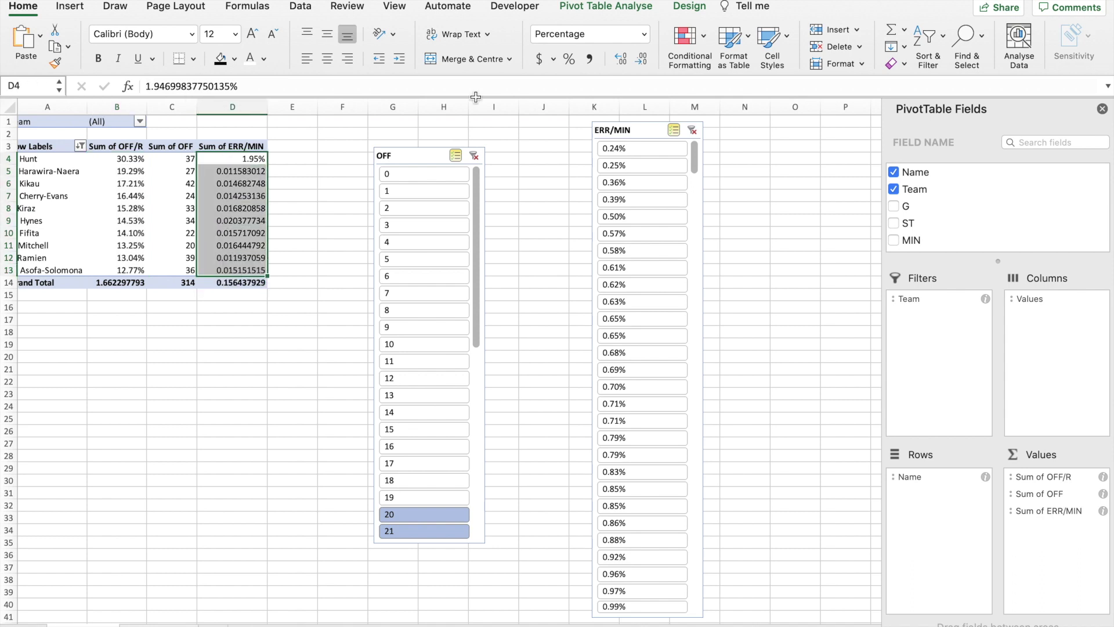
left_click(569, 59)
left_click(625, 61)
left_click(626, 61)
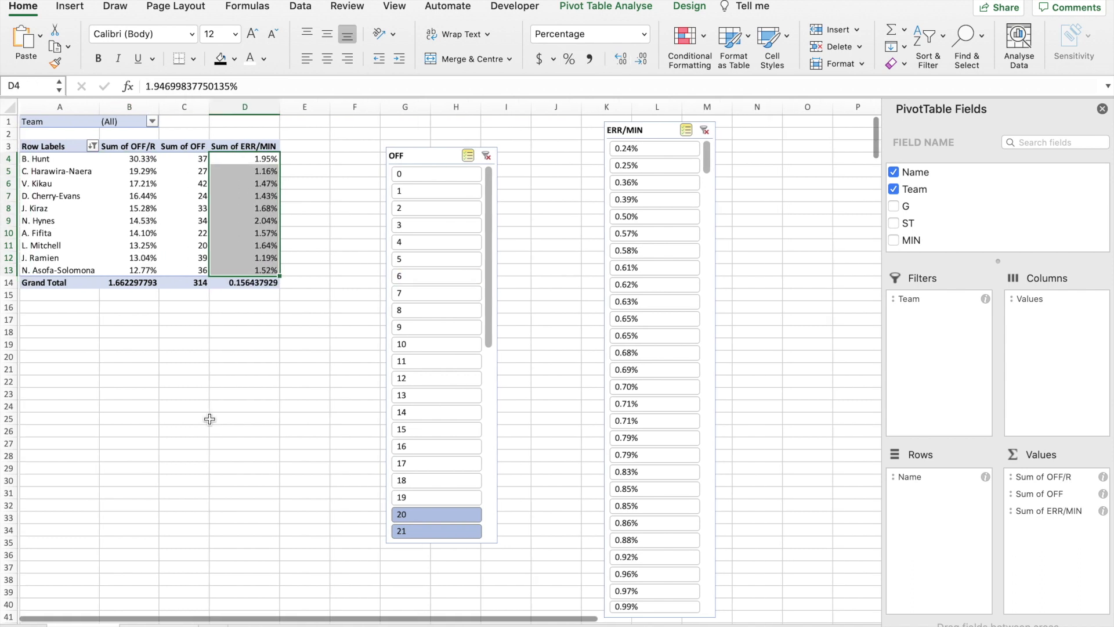
left_click(228, 350)
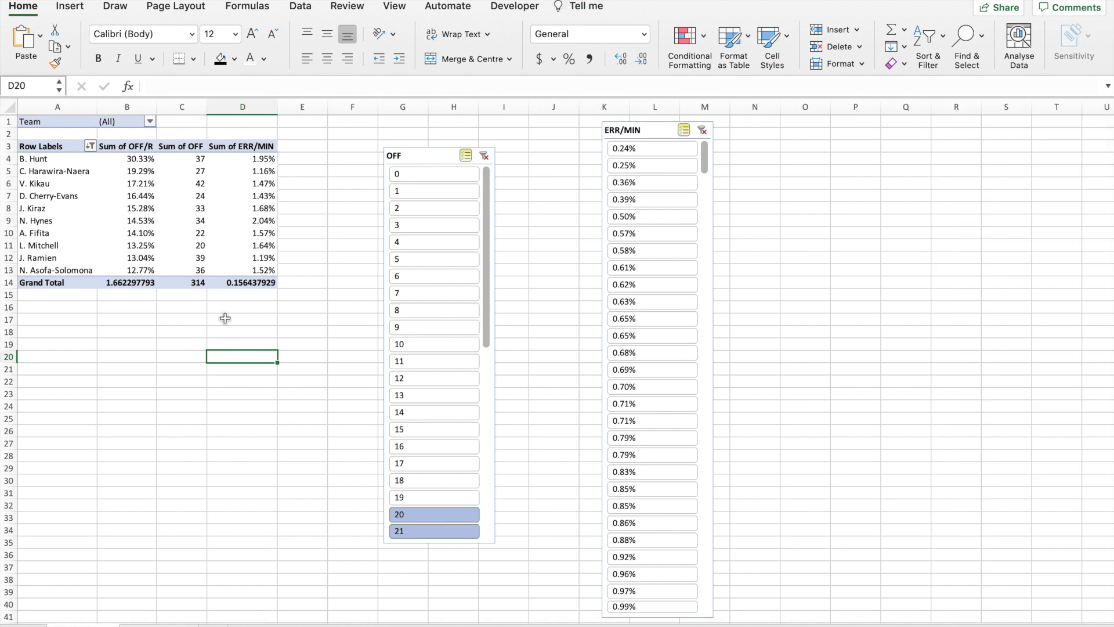
left_click(186, 187)
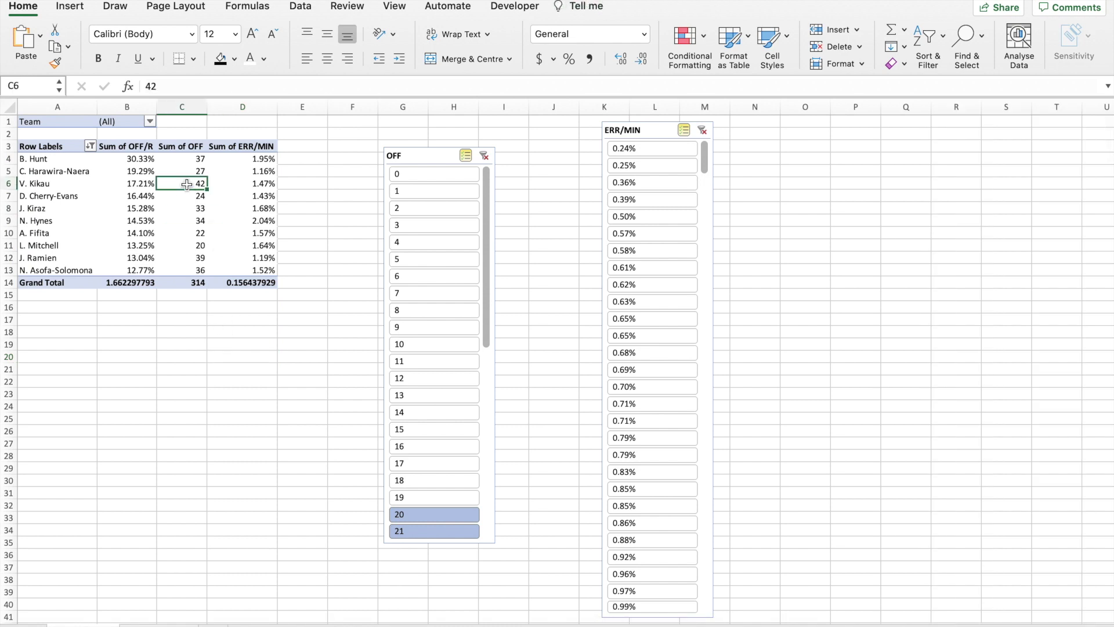
left_click(192, 161)
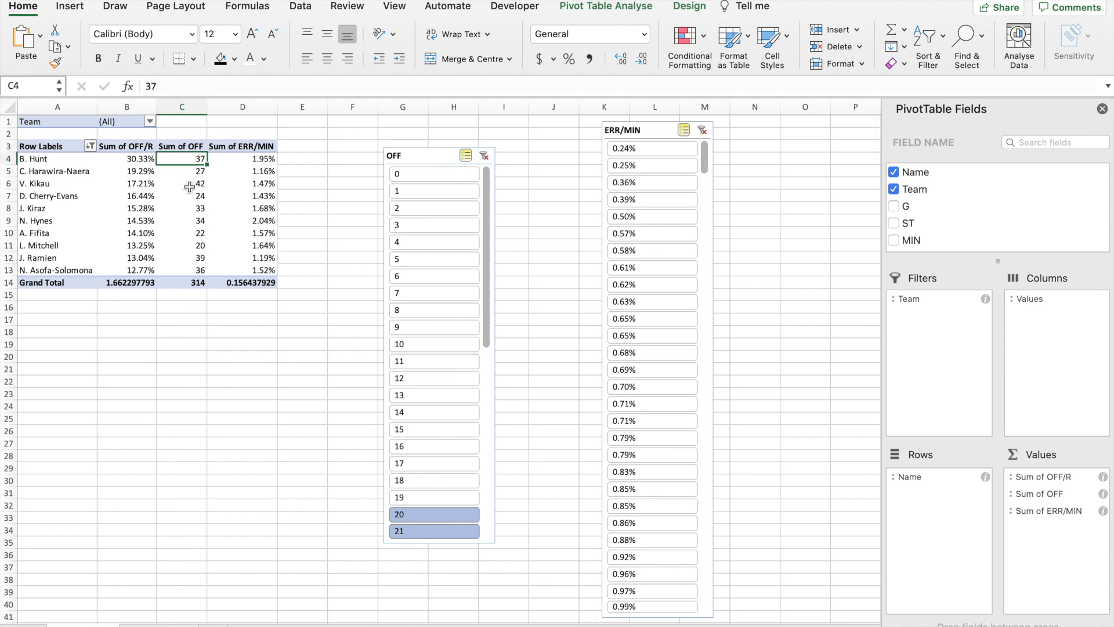
left_click(139, 161)
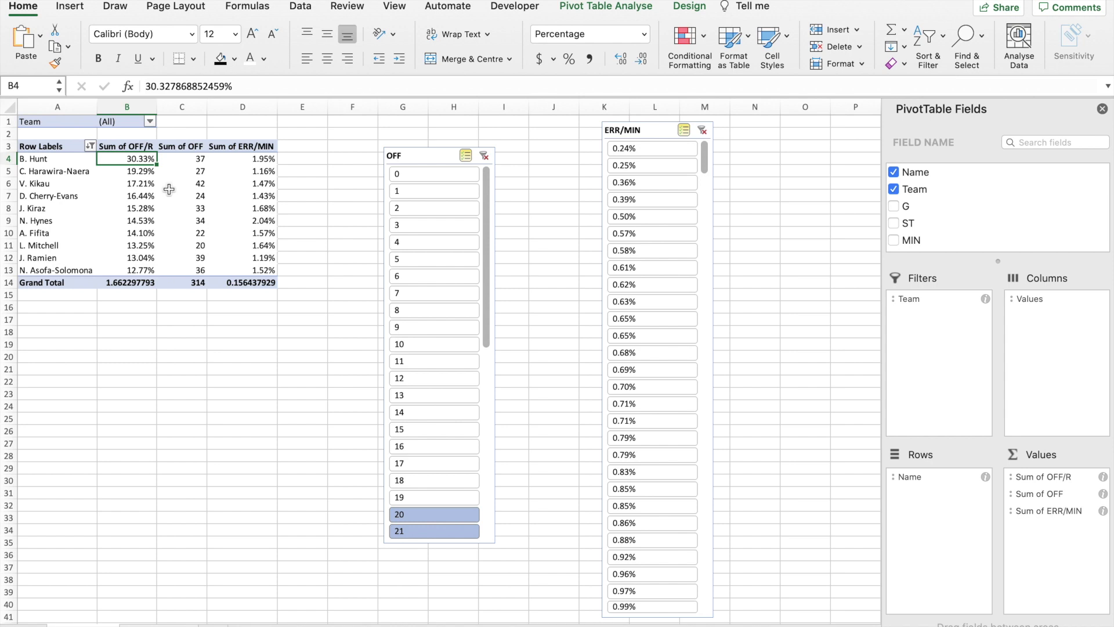
left_click(257, 162)
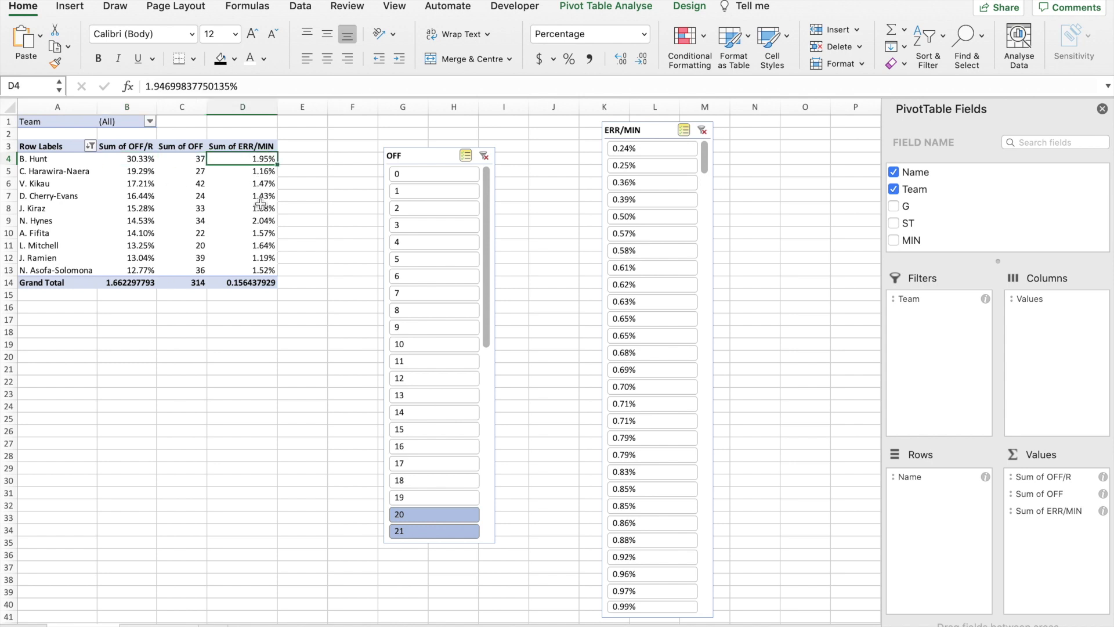
left_click(260, 183)
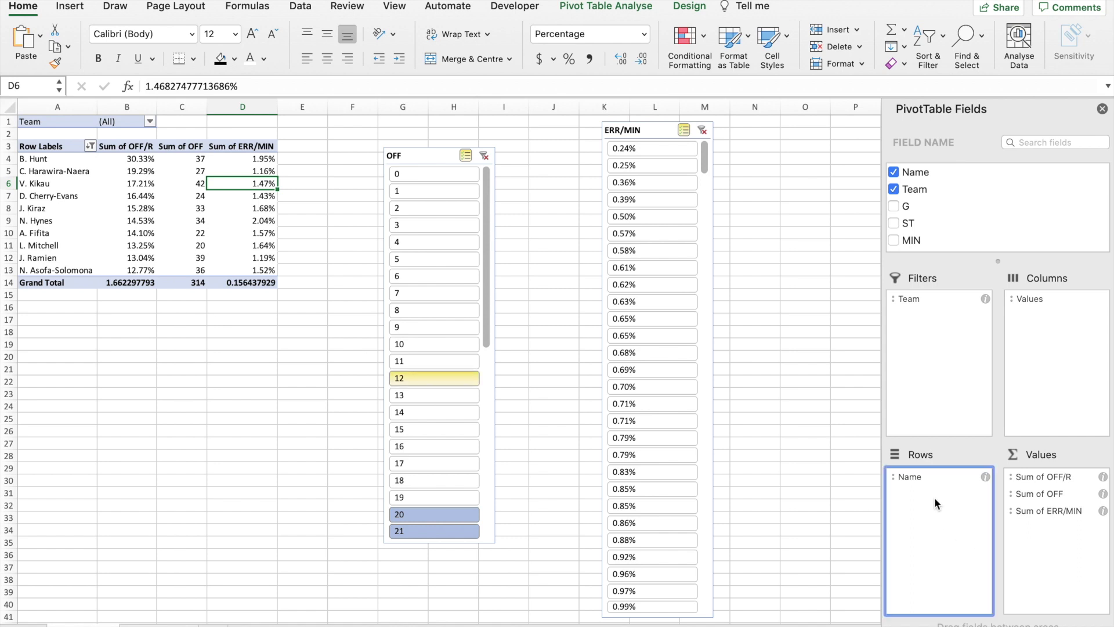
Step: Remove Name from the pivot table's rows and clear the OFF/R, OFF and ERR/MIN fields from its values
left_click(919, 477)
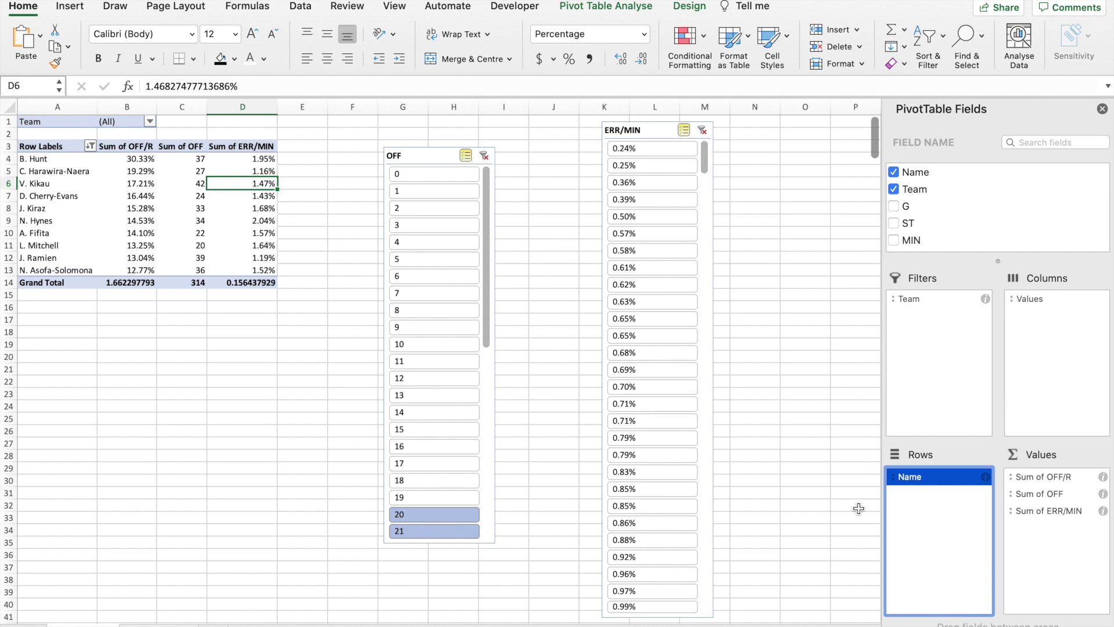
left_click_drag(915, 491, 796, 477)
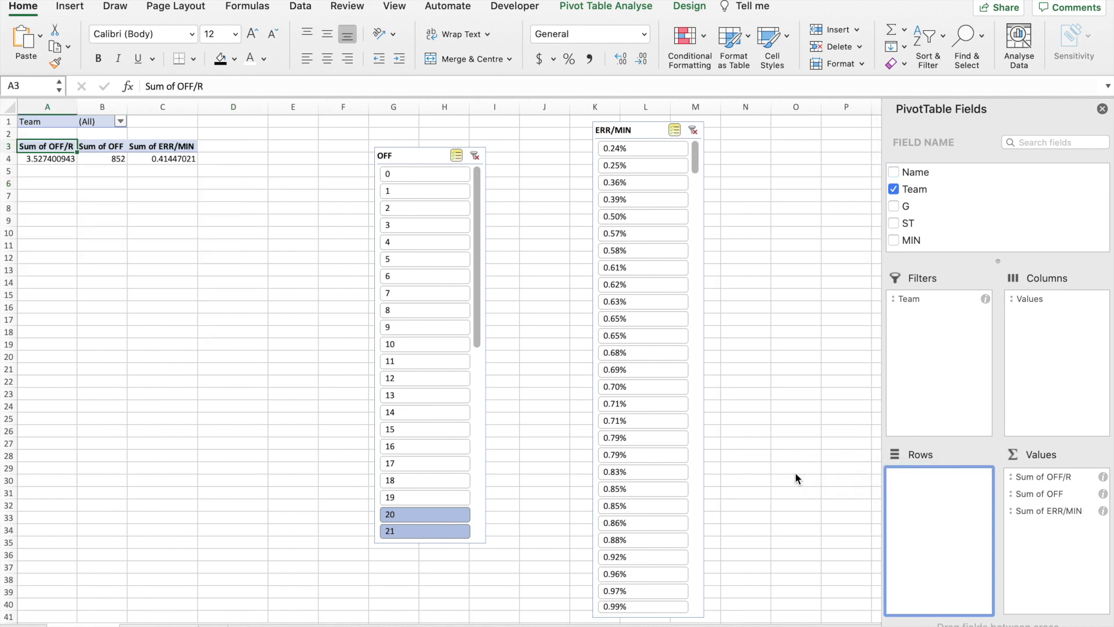
left_click_drag(1023, 482, 683, 470)
left_click_drag(1029, 490, 758, 472)
left_click_drag(1042, 479, 650, 462)
Step: Delete the ERR/MIN and OFF slicers and remove the Team filter from the pivot table
left_click(603, 138)
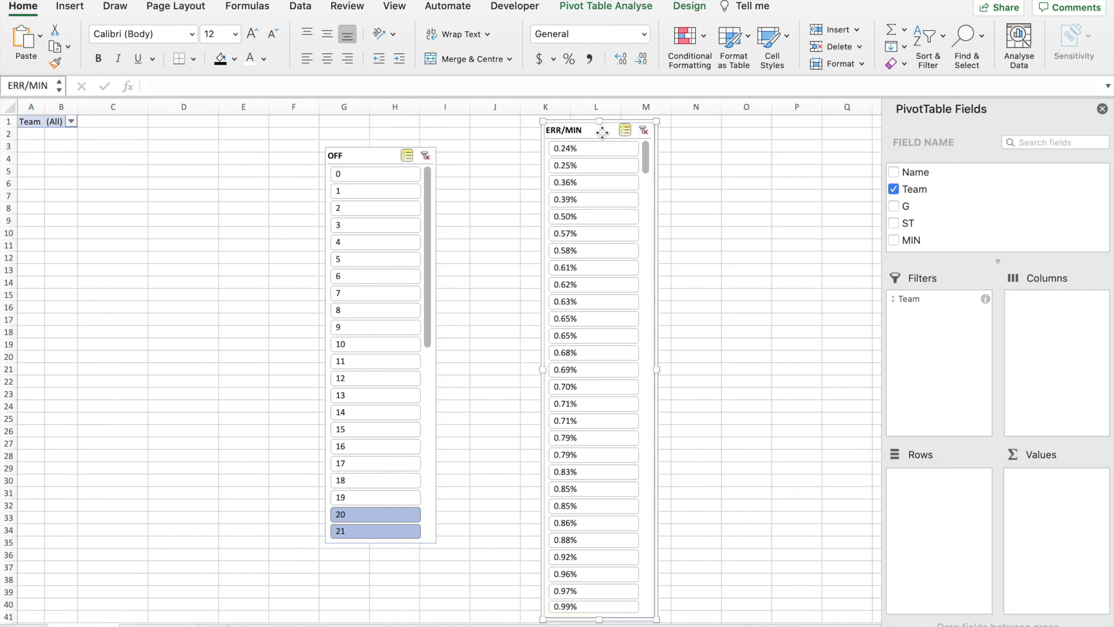
key("Delete")
left_click(370, 157)
key("Delete")
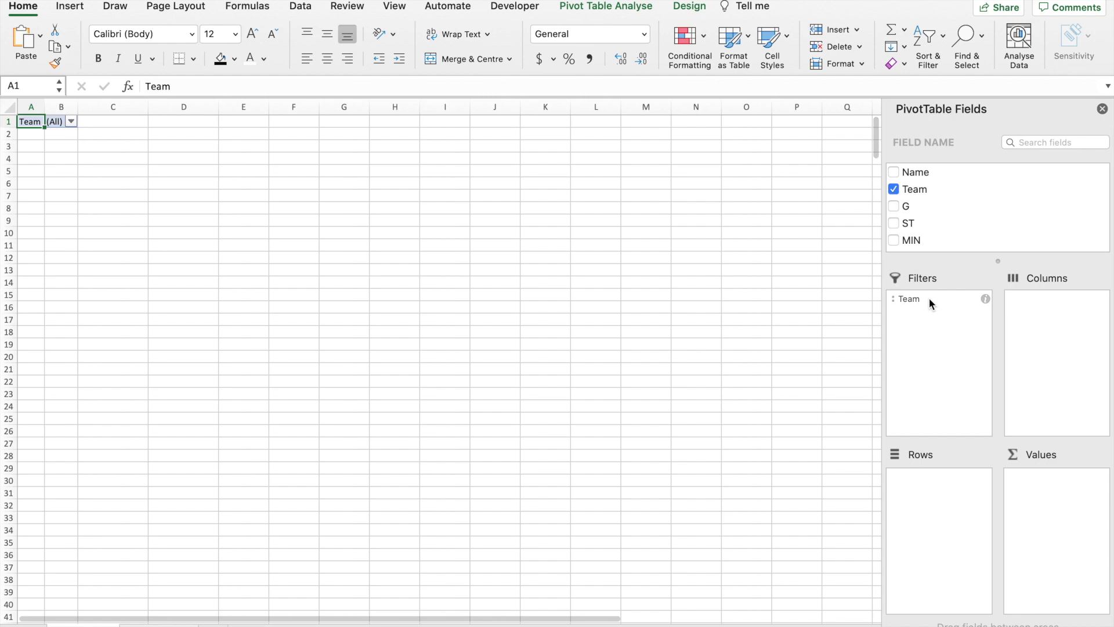
left_click_drag(928, 298, 558, 267)
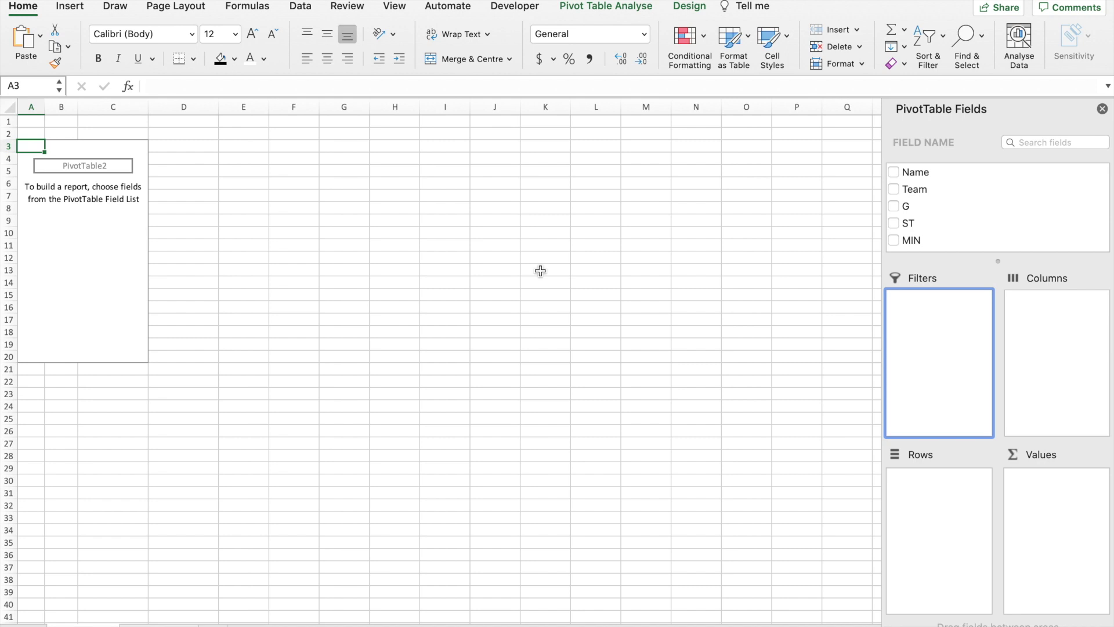
Step: Add the Team field to the pivot table's rows and the T field to its values
left_click_drag(918, 190, 934, 494)
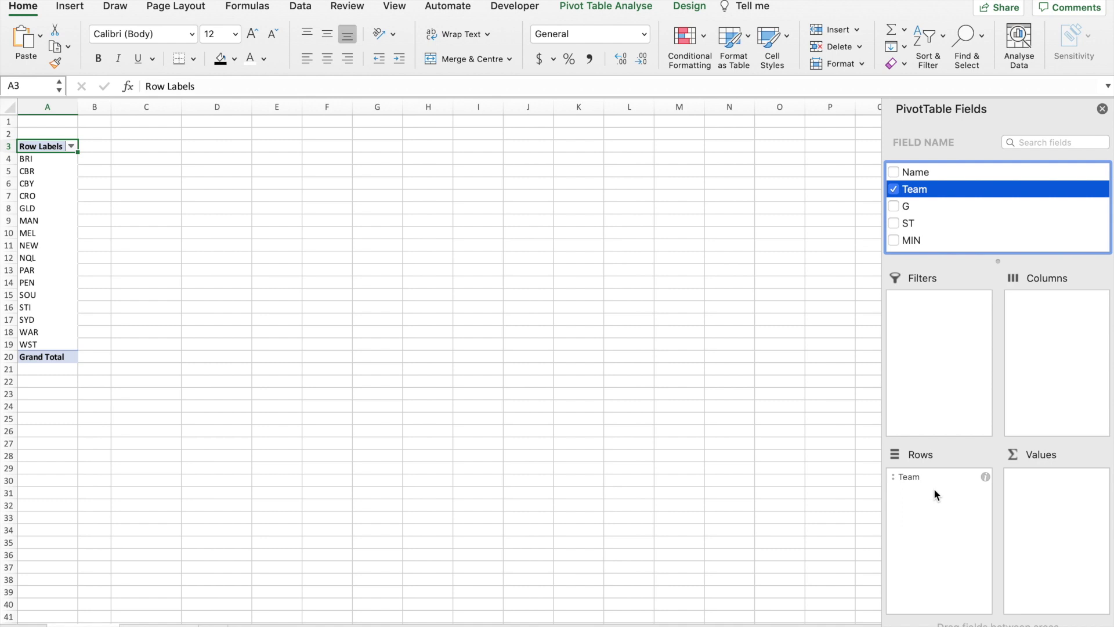
scroll(979, 246, "down", 1)
scroll(979, 247, "down", 4)
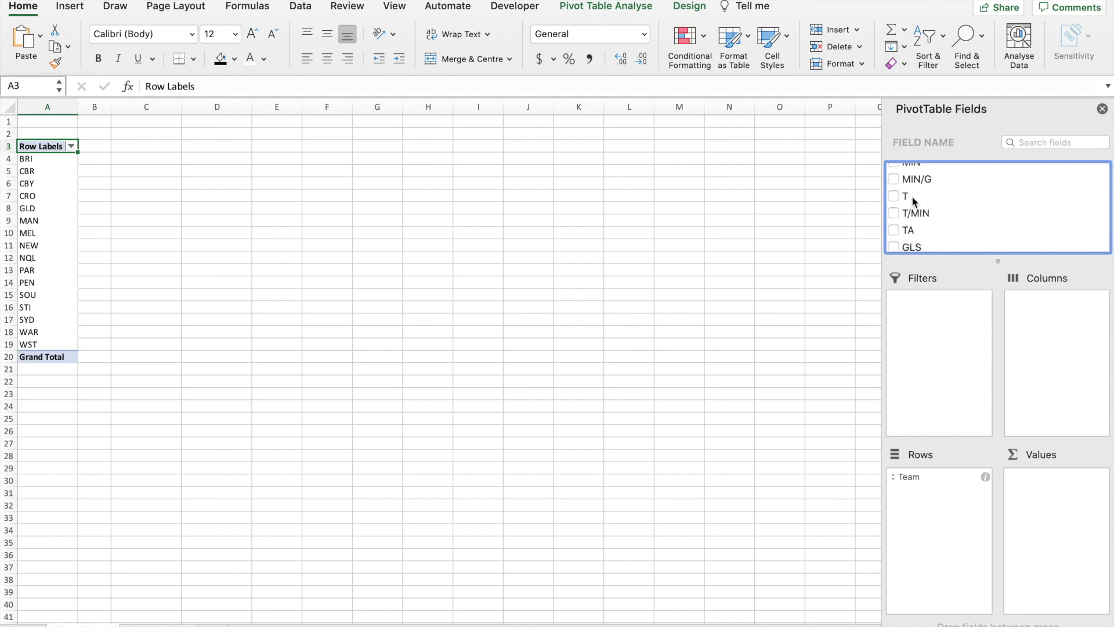
left_click(912, 198)
left_click_drag(911, 195, 1063, 493)
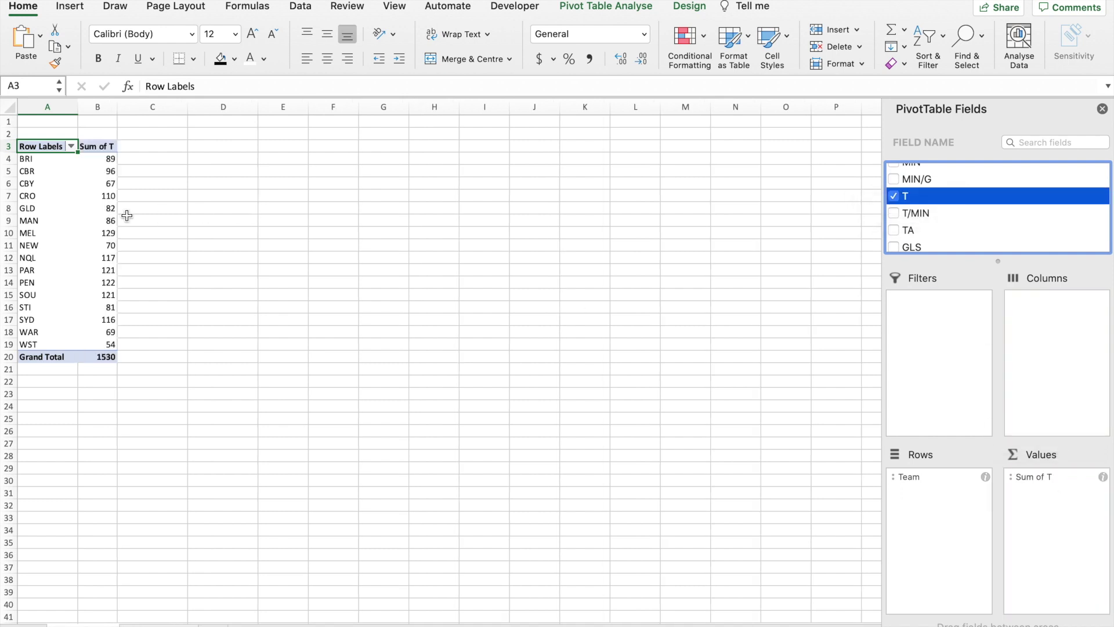
Step: Sort the teams by Sum of T from largest to smallest
left_click(91, 206)
right_click(91, 206)
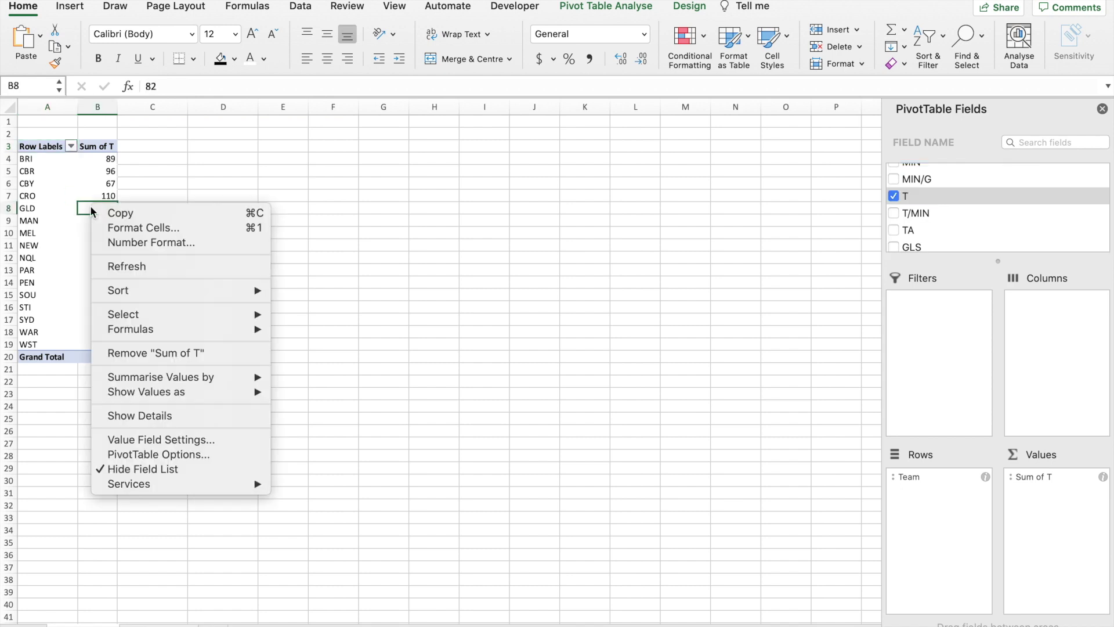
mouse_move(172, 292)
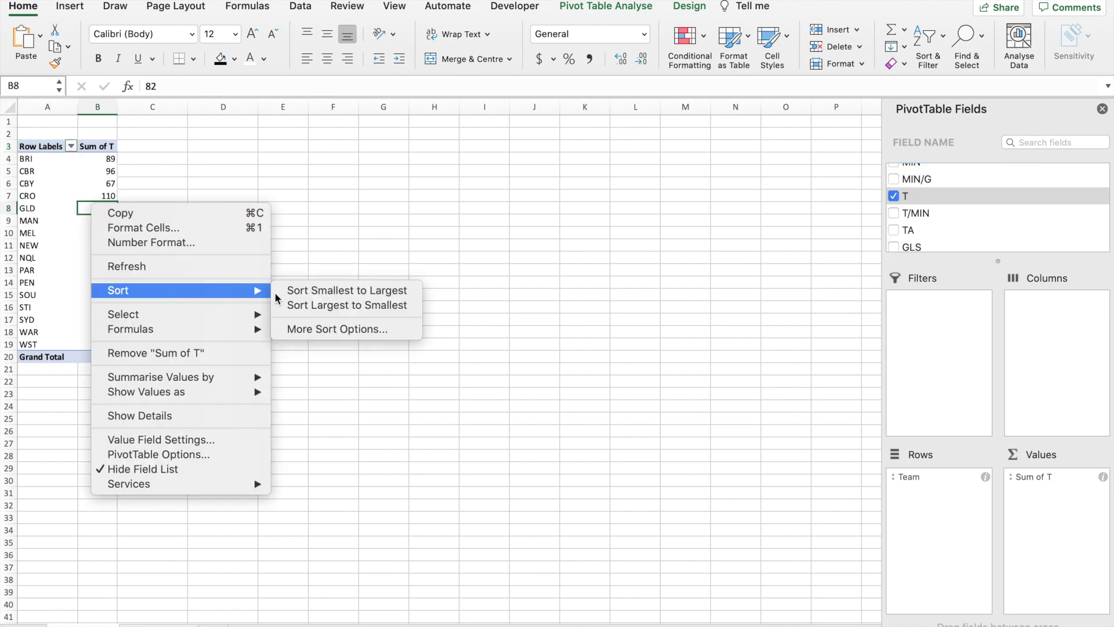
left_click(309, 303)
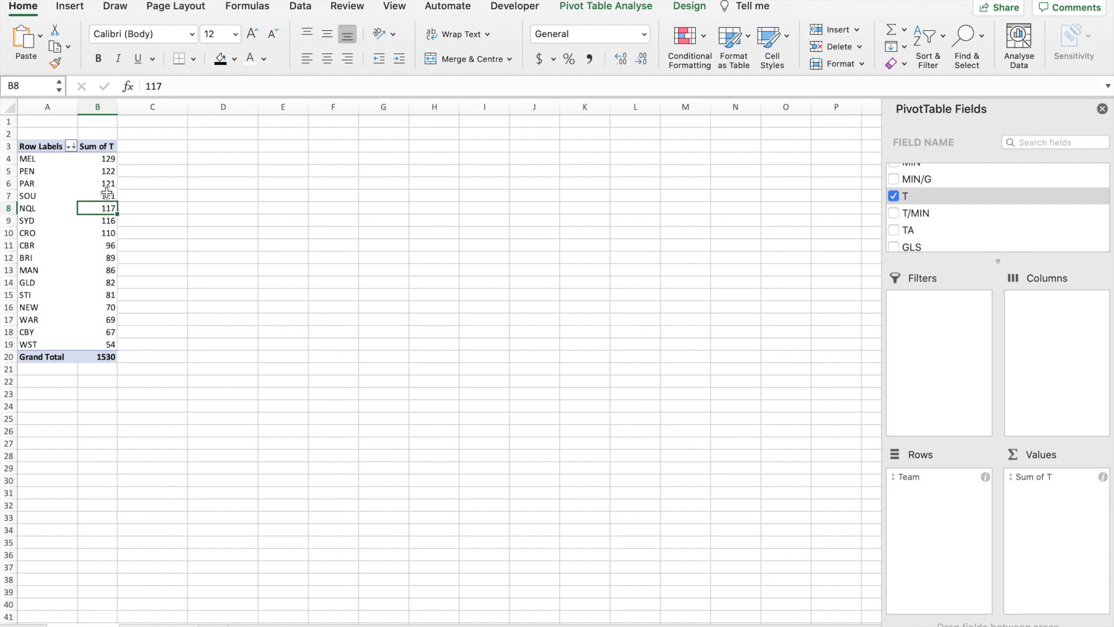
Step: Compare the highest and lowest teams' Sum of T in the pivot table with the Team and T columns of the source sheet
left_click(94, 161)
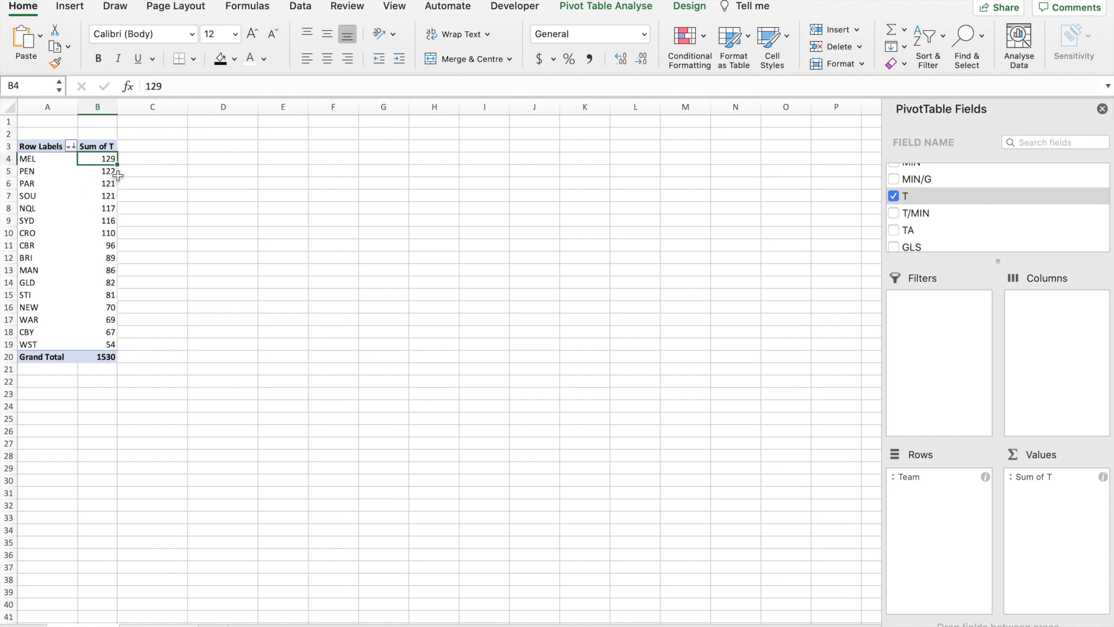
left_click(101, 346)
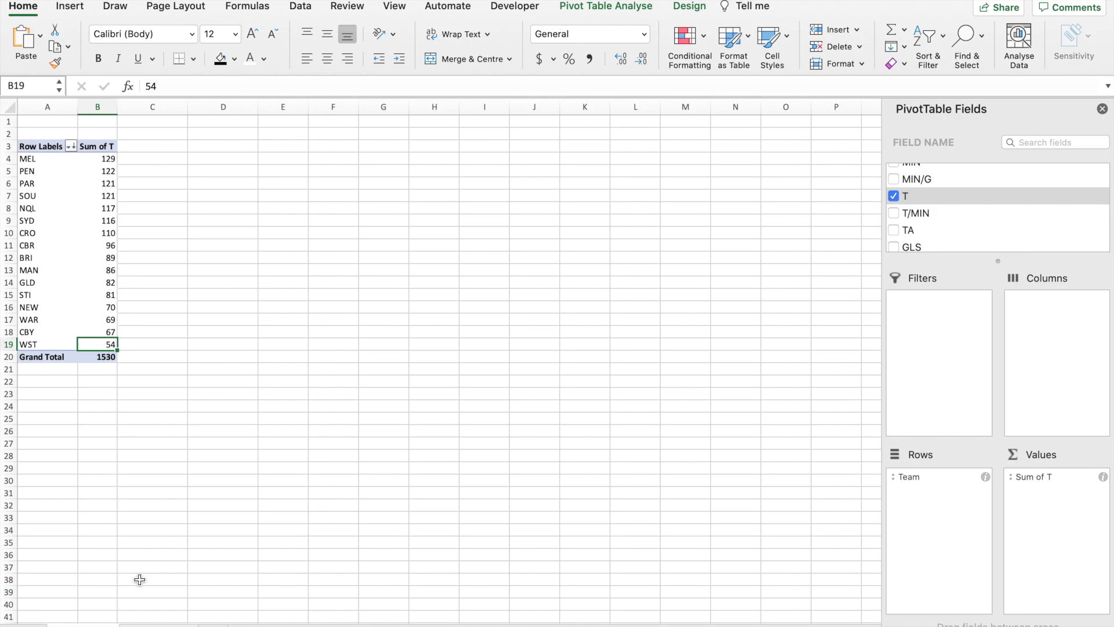
left_click(158, 626)
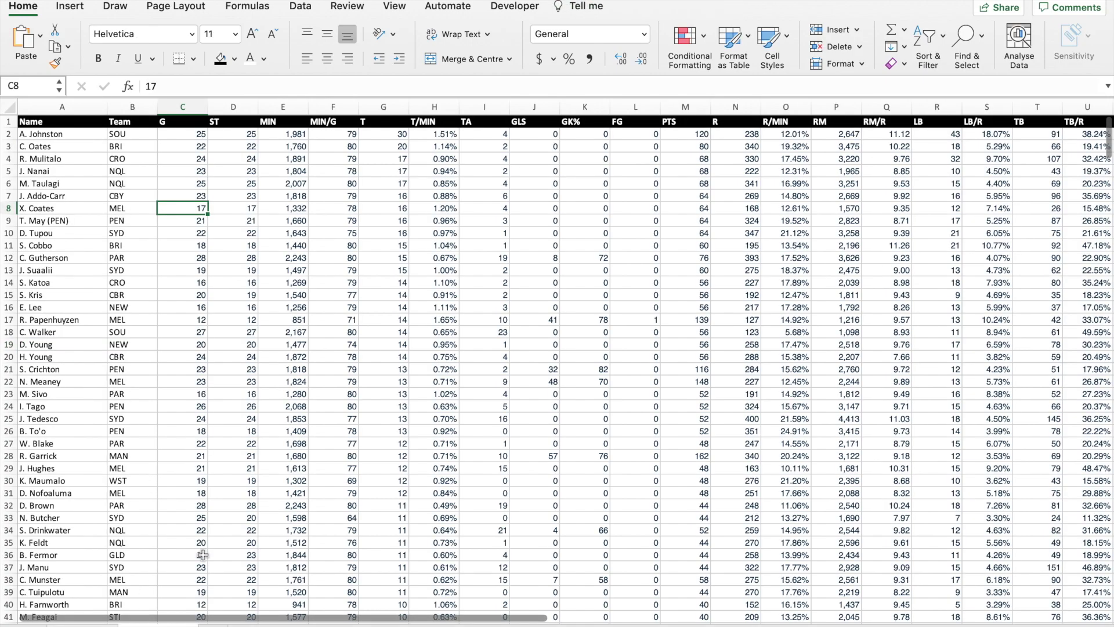
scroll(241, 487, "down", 20)
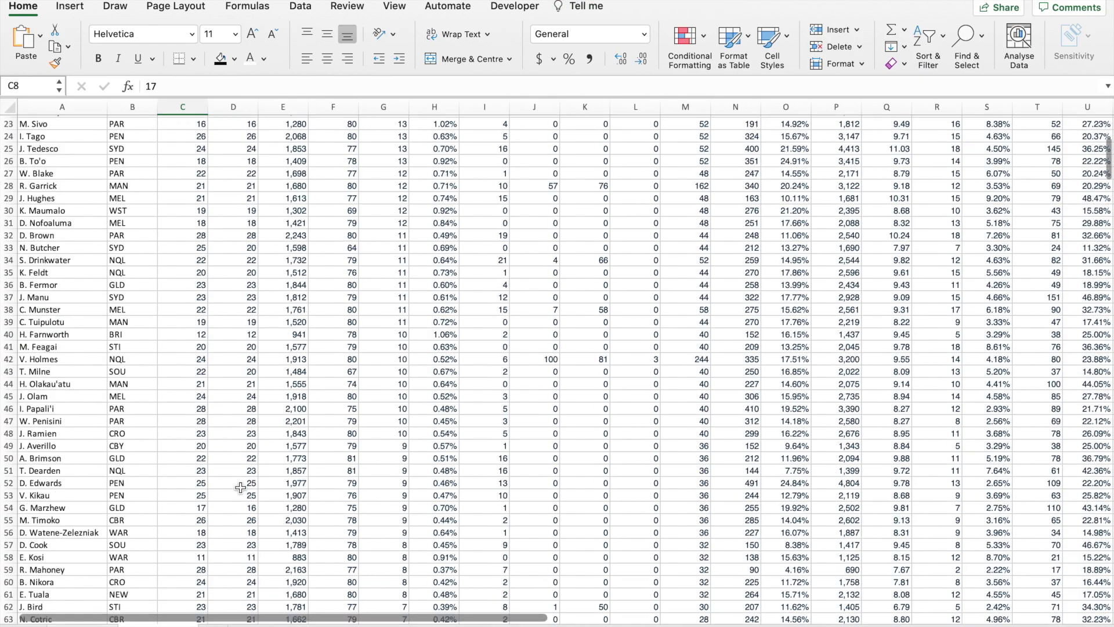
scroll(240, 488, "up", 20)
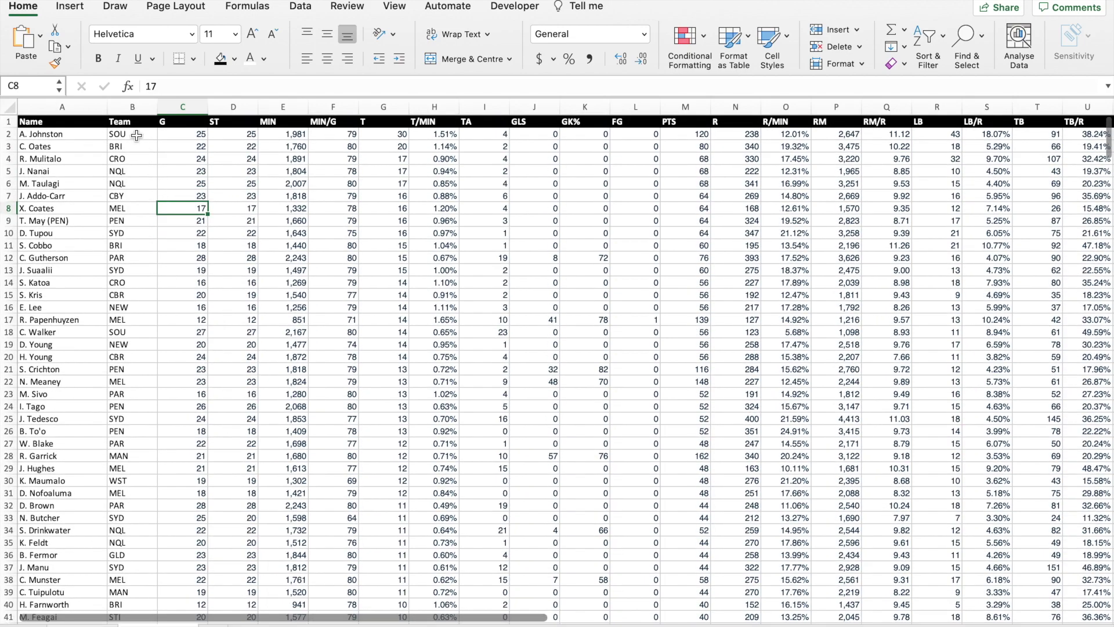
left_click(135, 135)
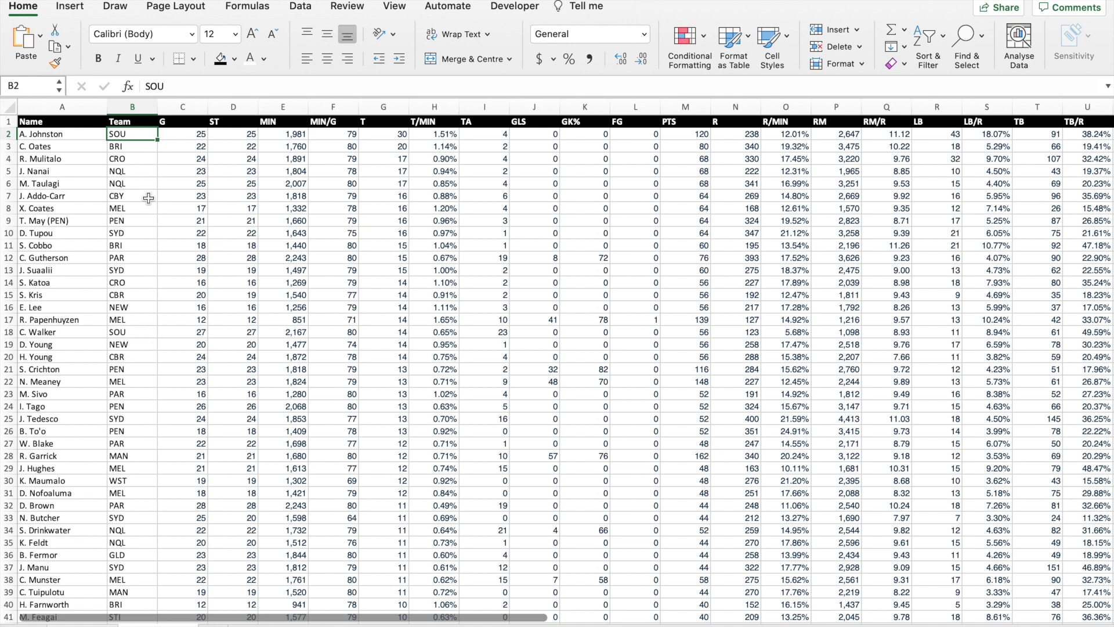
left_click(381, 138)
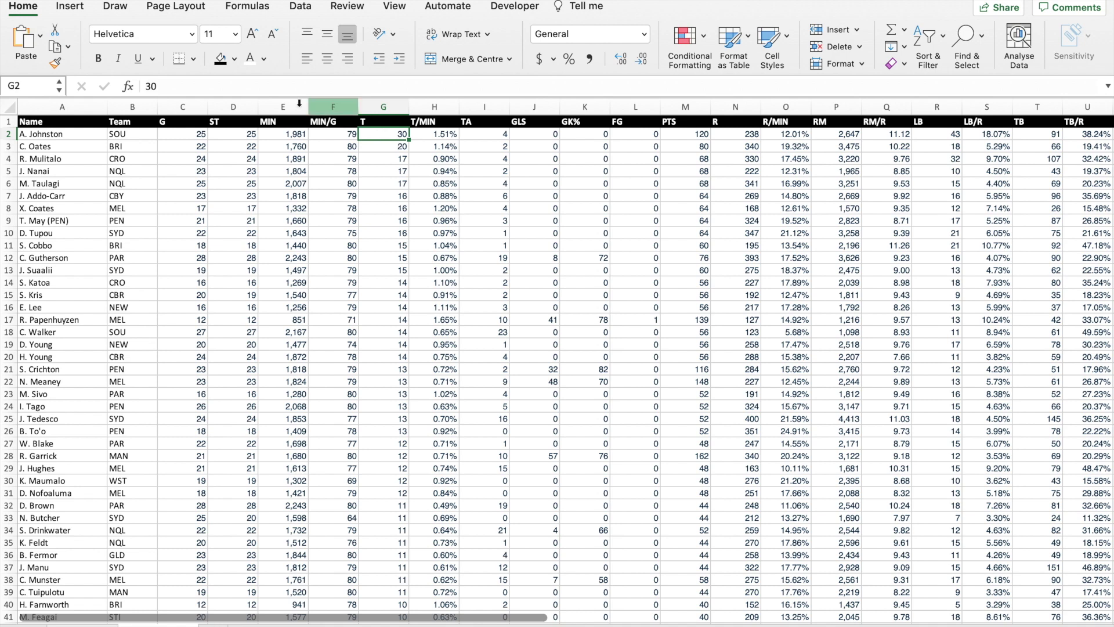
left_click(129, 138)
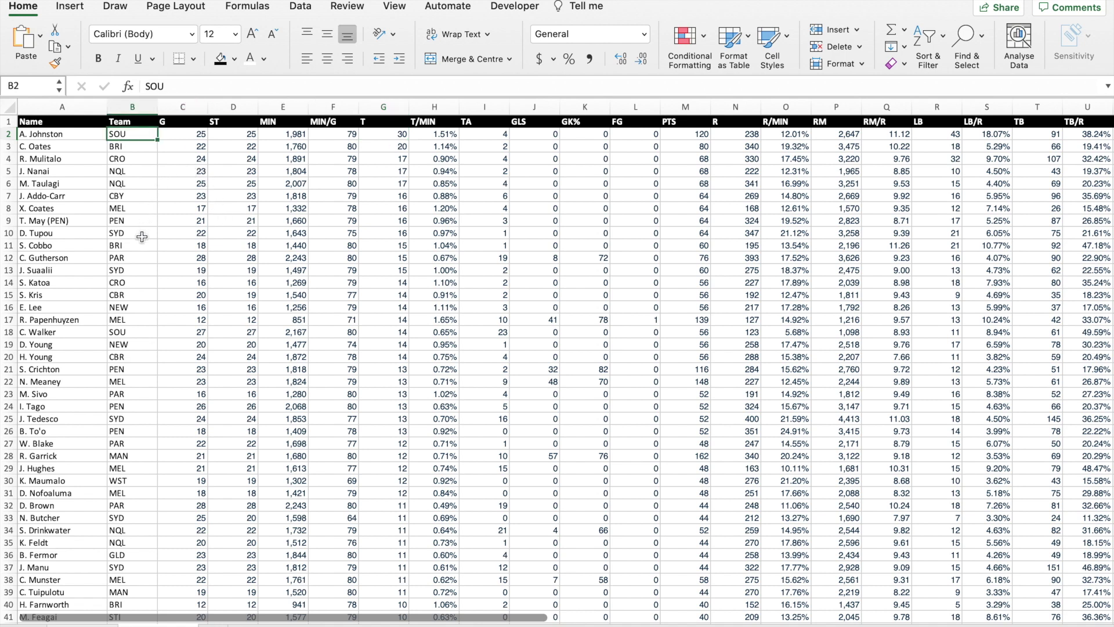
left_click(143, 331)
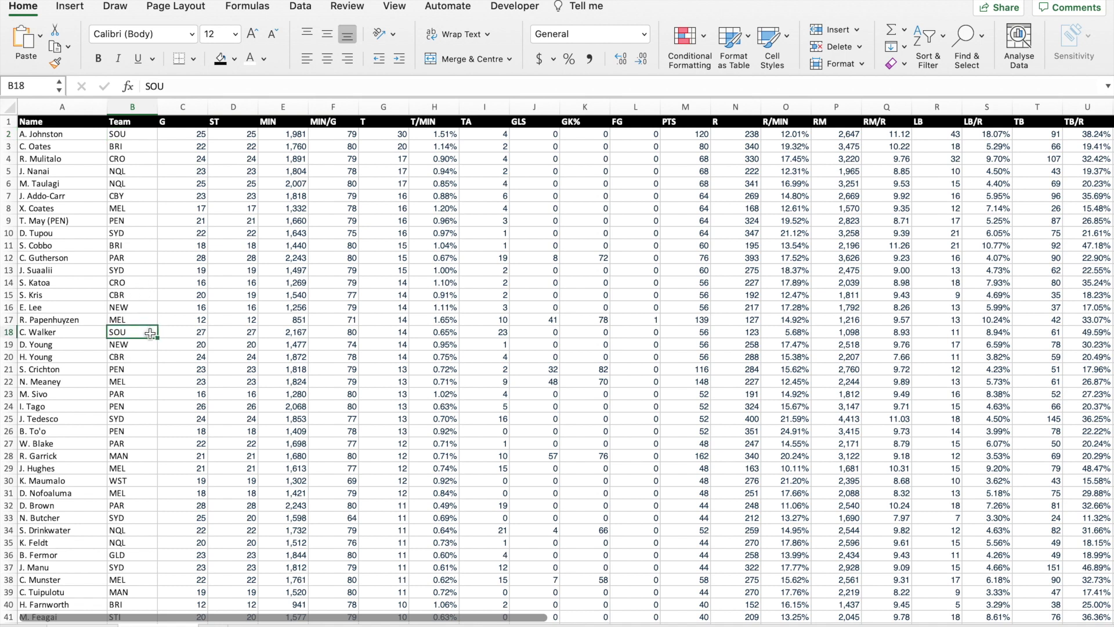
left_click(386, 333)
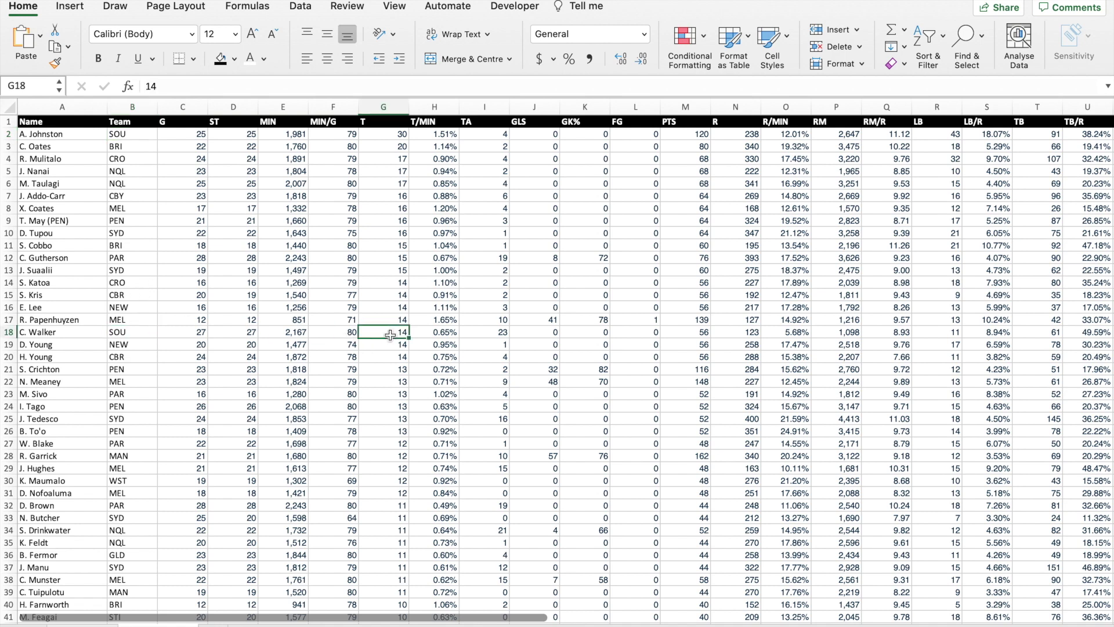
left_click(386, 138)
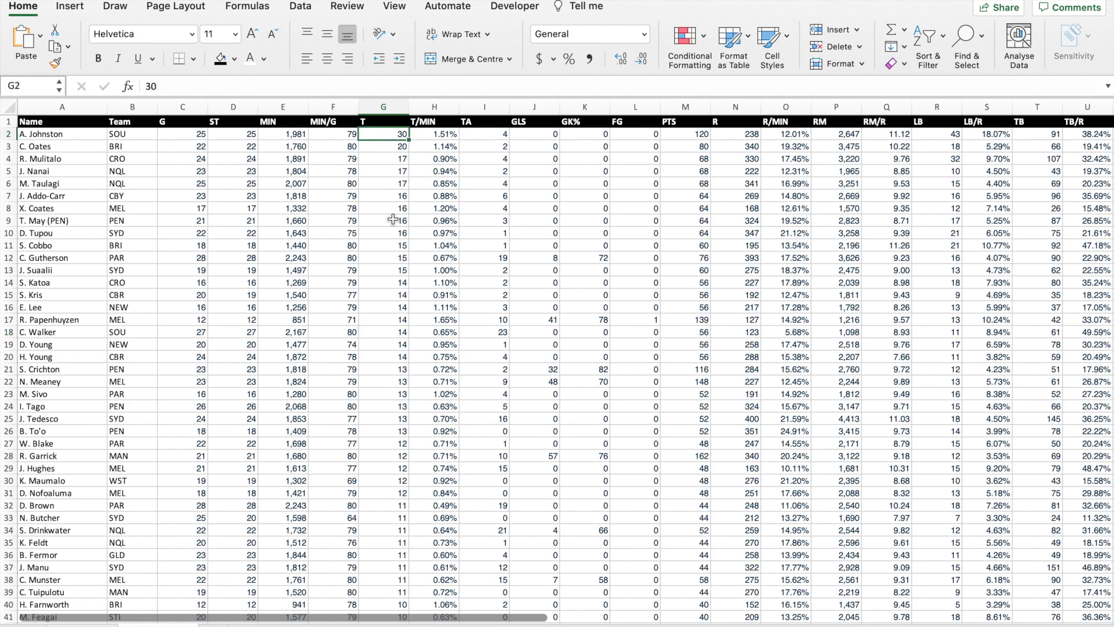
scroll(409, 443, "down", 10)
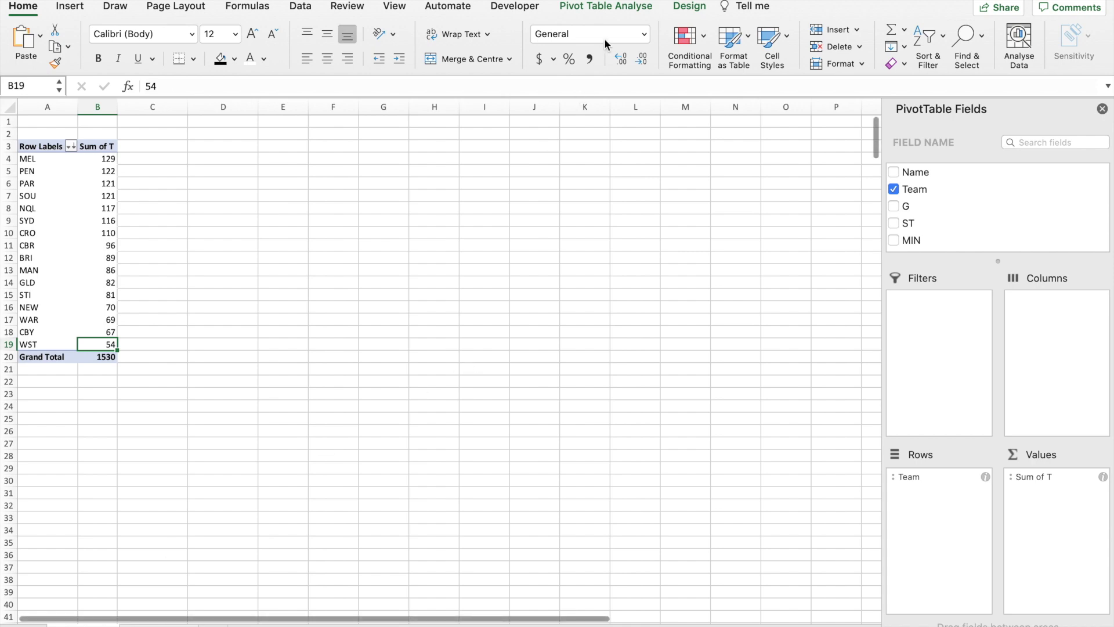
Step: Insert a pivot chart of Sum of T by team and move it higher on the sheet, level with the pivot table
left_click(609, 8)
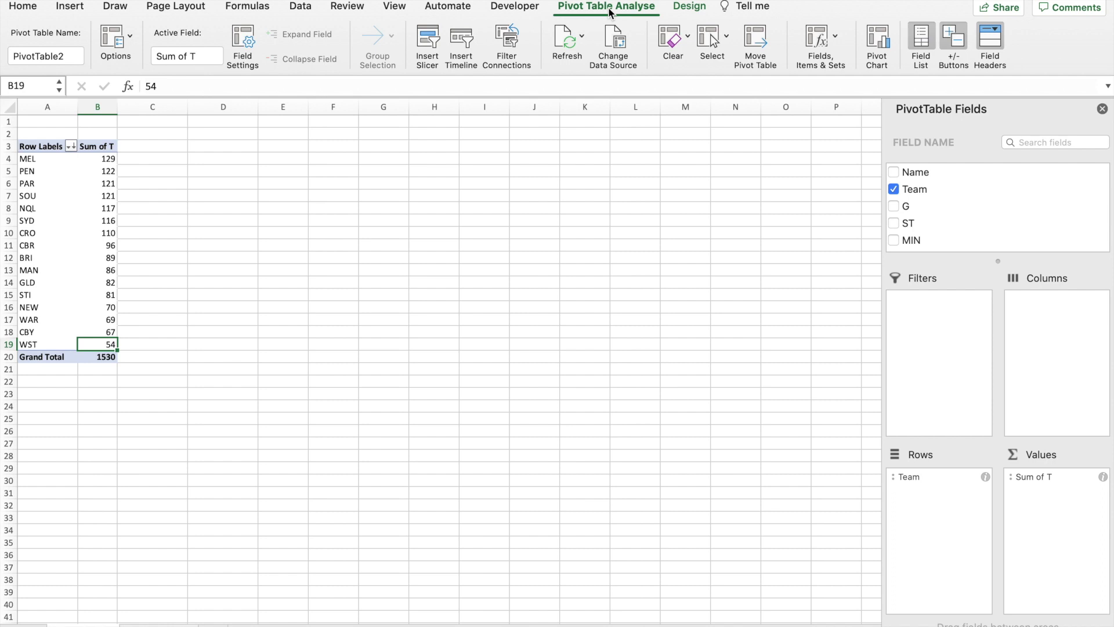
left_click(881, 48)
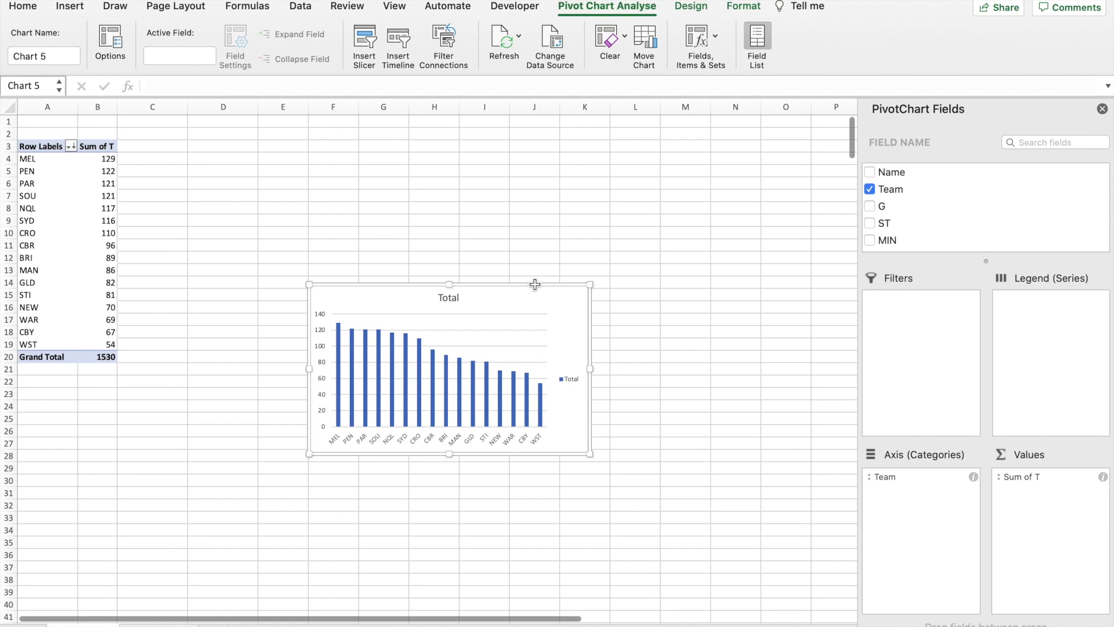
left_click_drag(491, 299, 492, 184)
Step: Change the pivot chart's title to "Tries by Team" and enlarge the chart, placing it closer to the pivot table
left_click(448, 181)
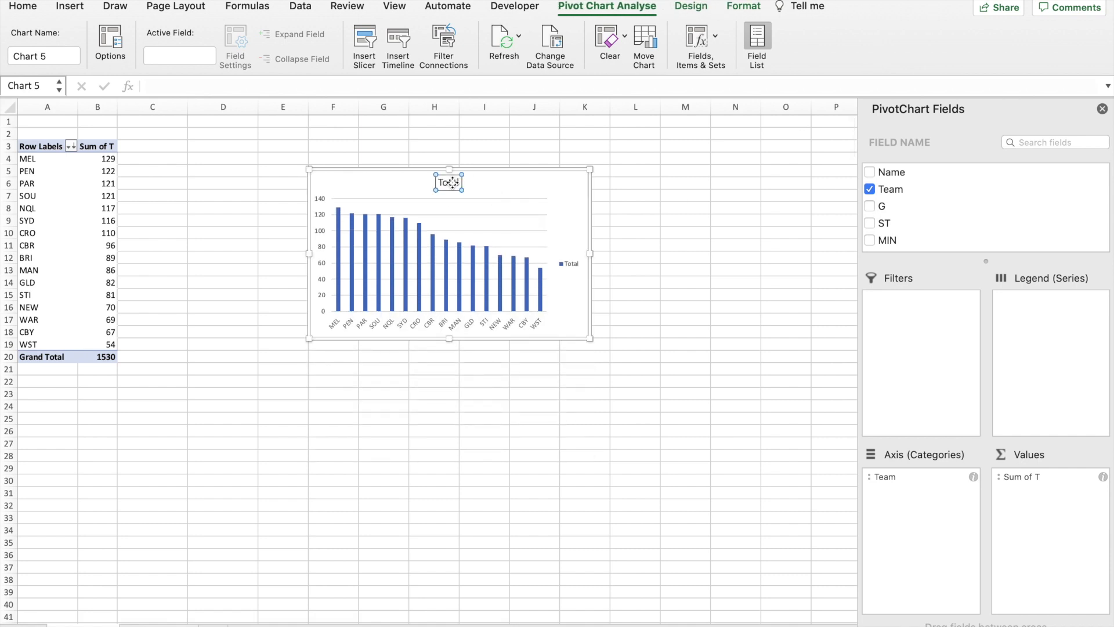
double_click(452, 183)
double_click(452, 183)
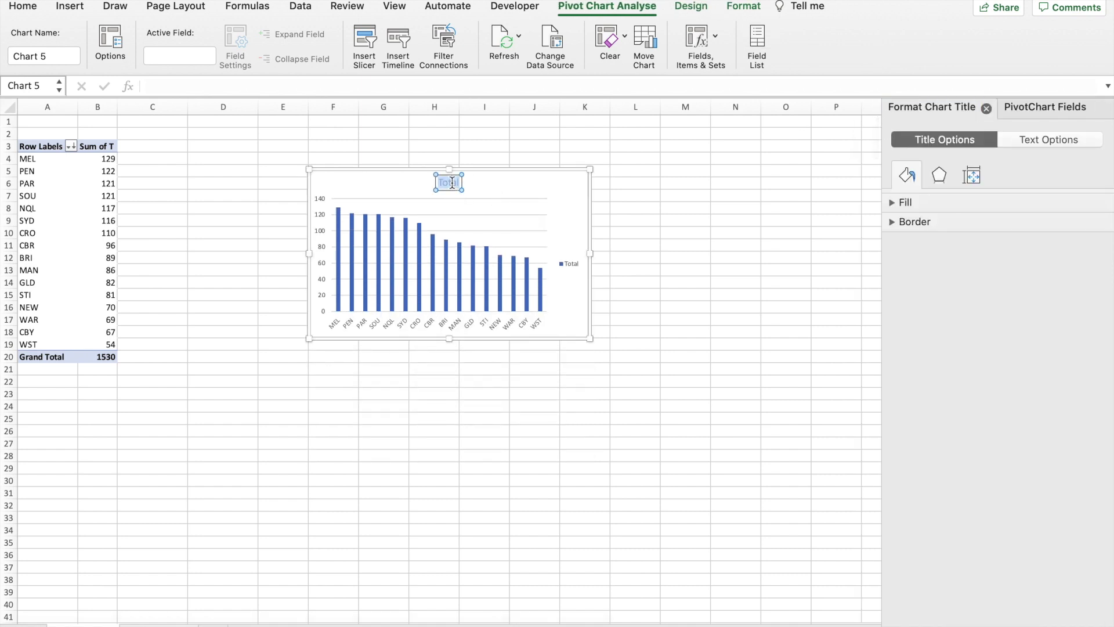
type("Tries by Team")
key("Return")
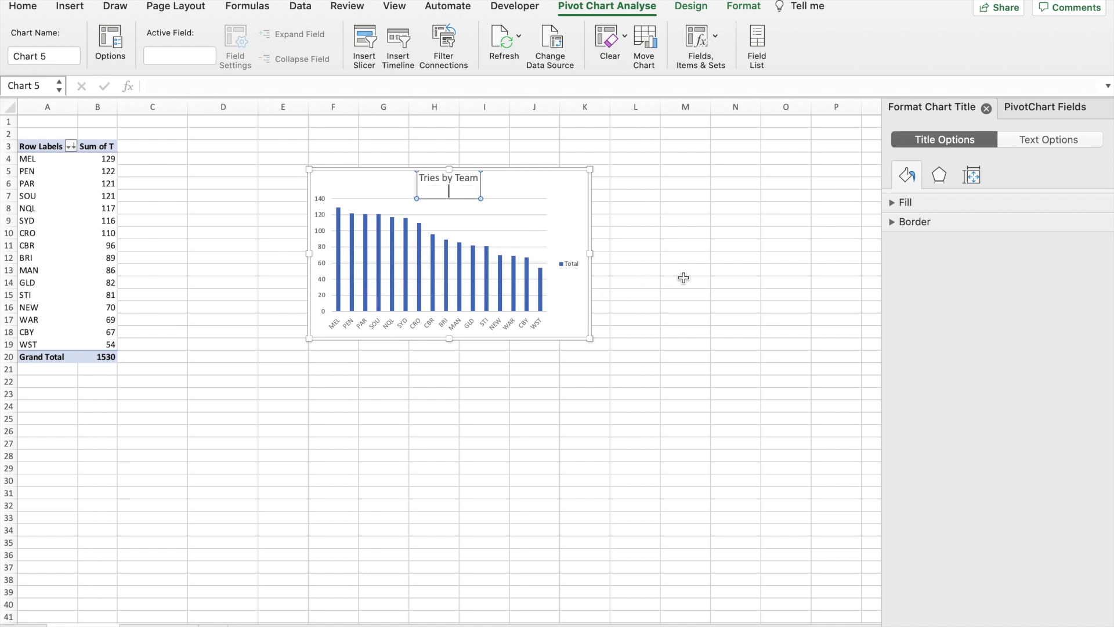
key("BackSpace")
left_click(643, 247)
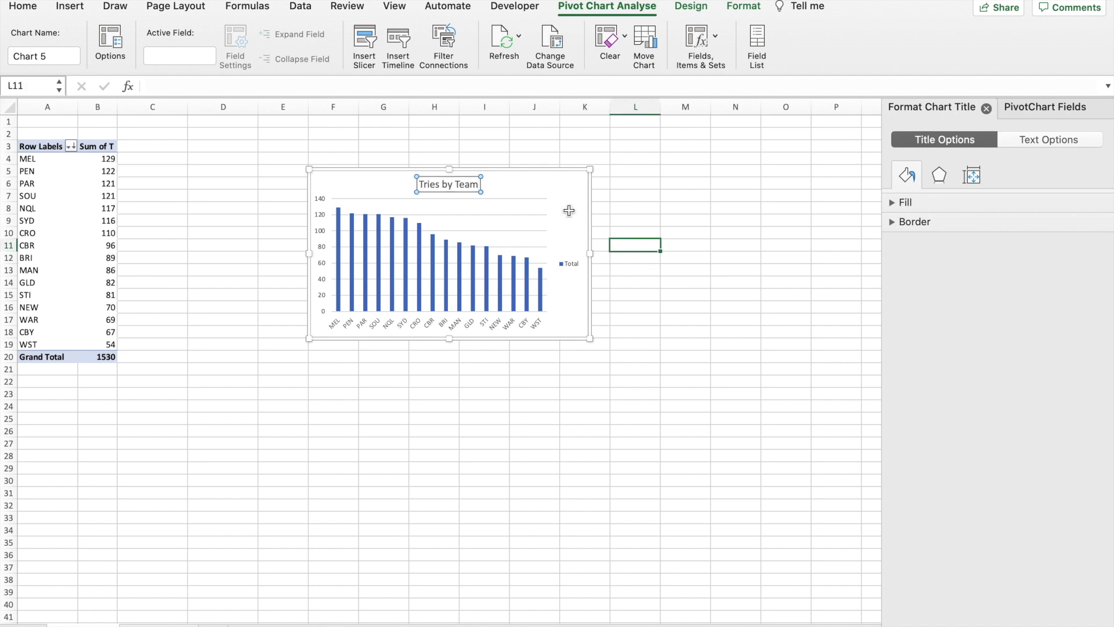
left_click_drag(581, 328, 682, 457)
left_click_drag(624, 186, 566, 163)
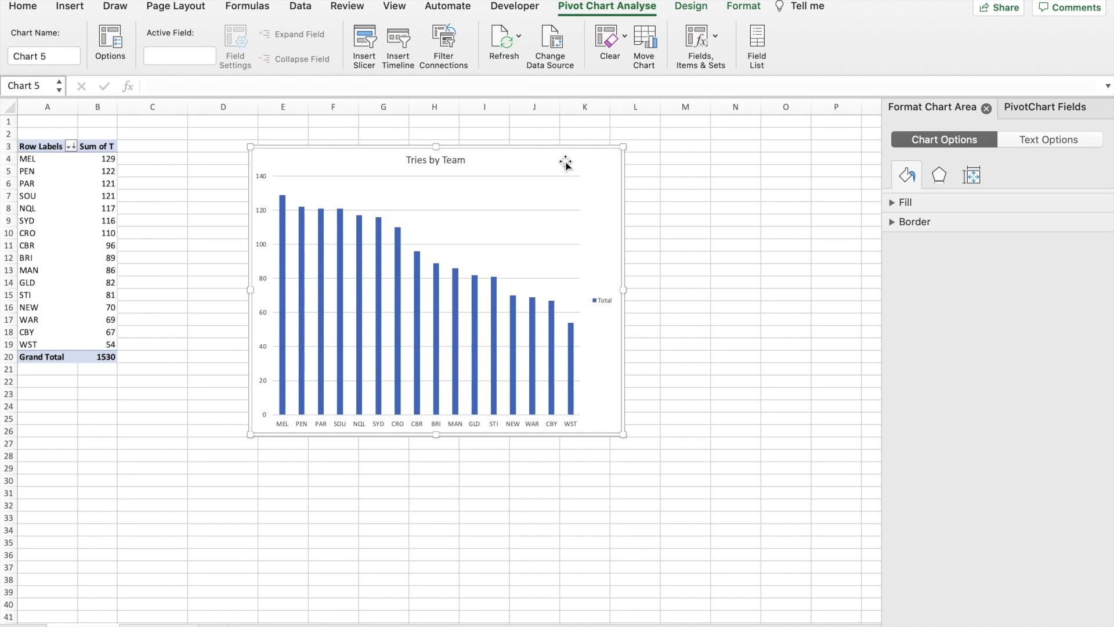
Step: Change the Tries by Team column chart to a basic 2-D pie chart
right_click(562, 164)
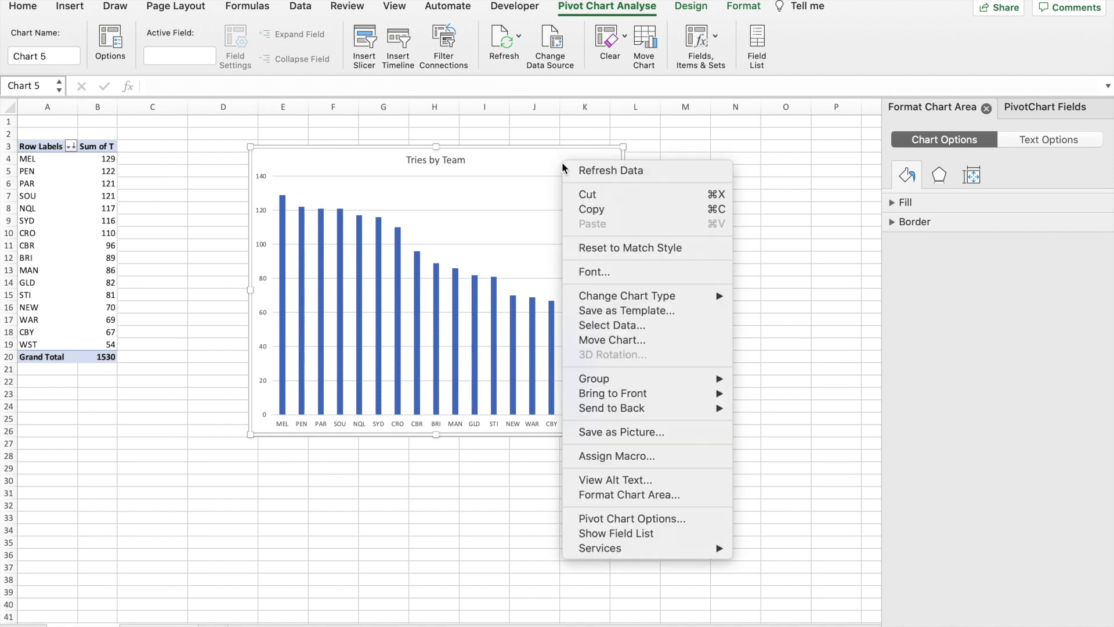
mouse_move(610, 296)
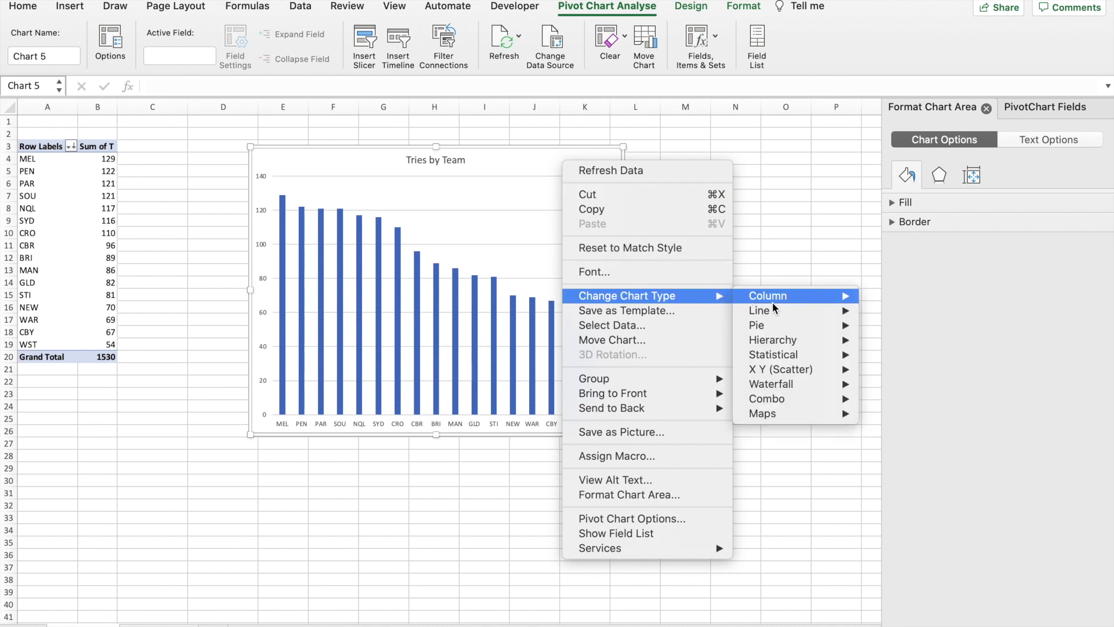
mouse_move(779, 327)
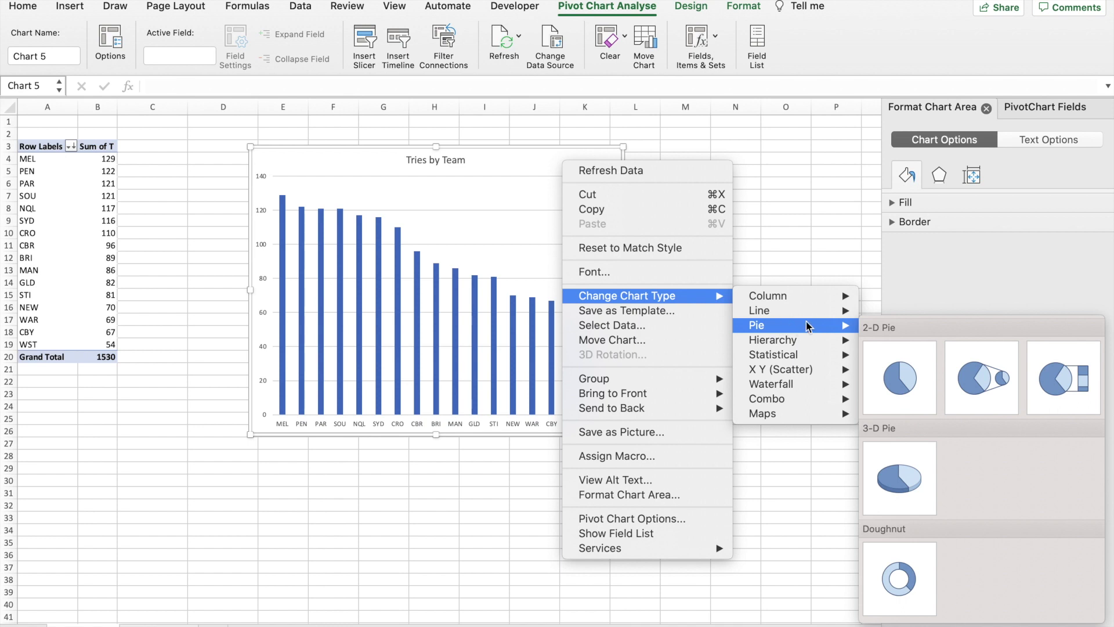
left_click(889, 373)
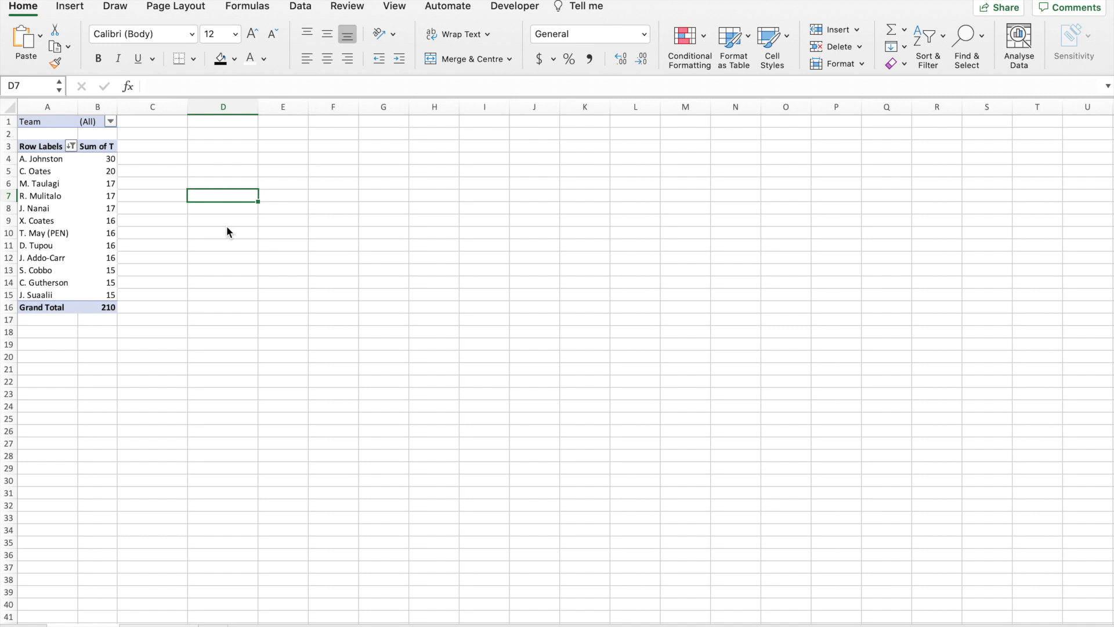
Step: Generate a separate report filter page for each team from the player pivot table's Team filter
left_click(42, 121)
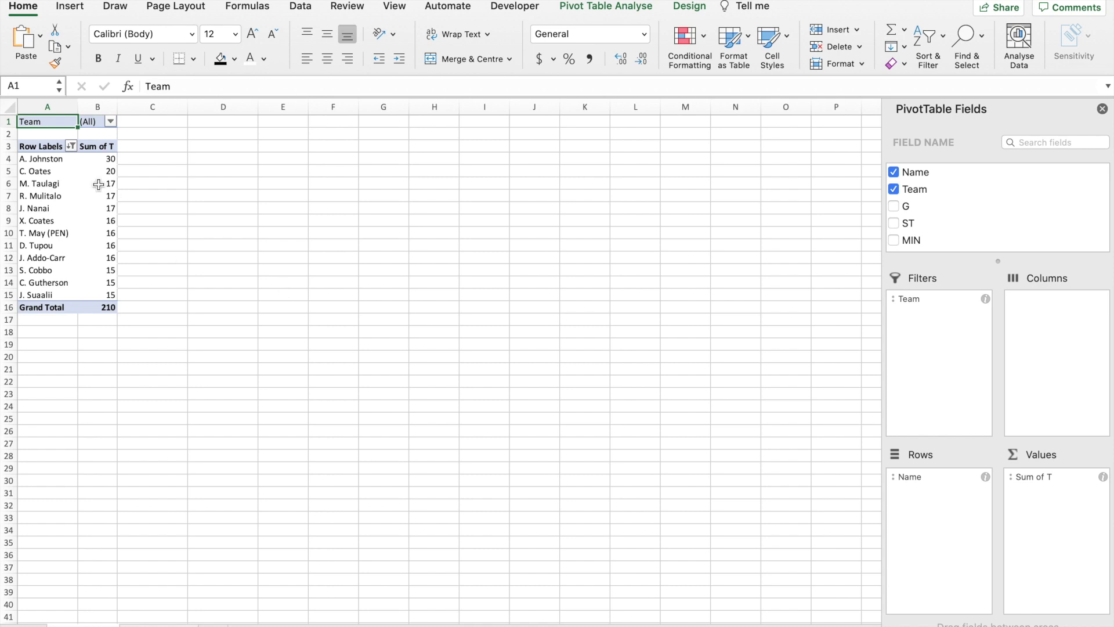
left_click_drag(44, 159, 111, 295)
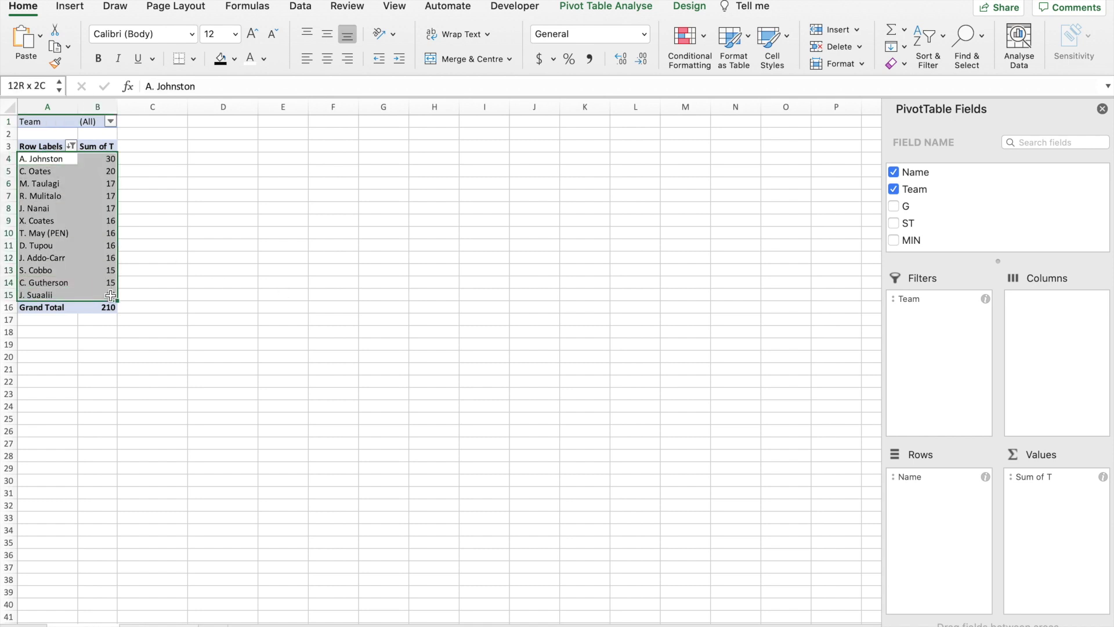
left_click(48, 208)
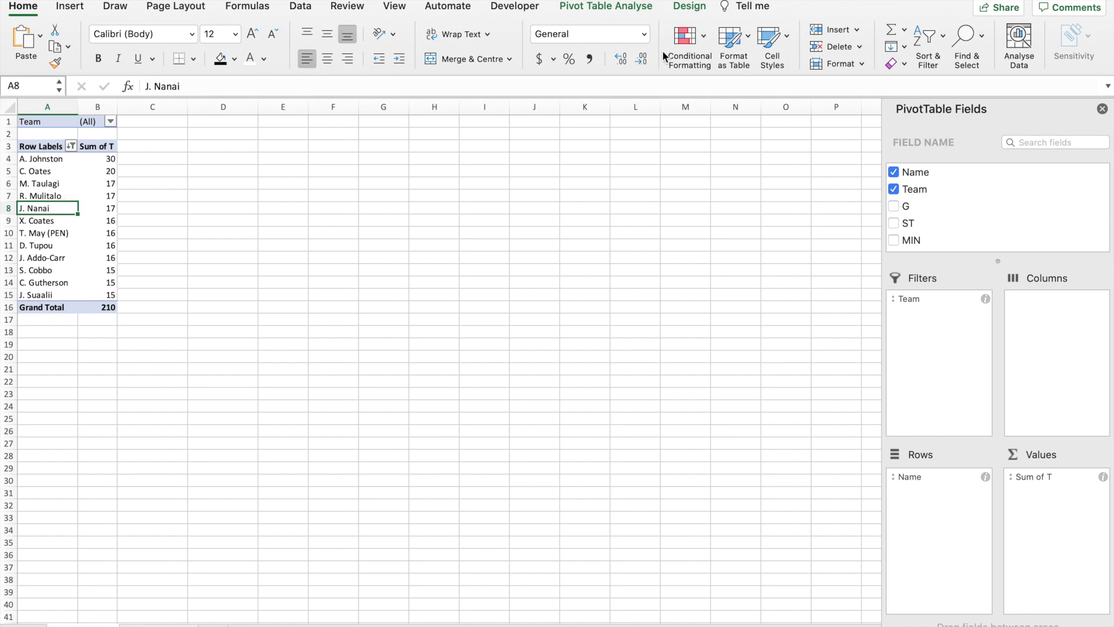
left_click(632, 8)
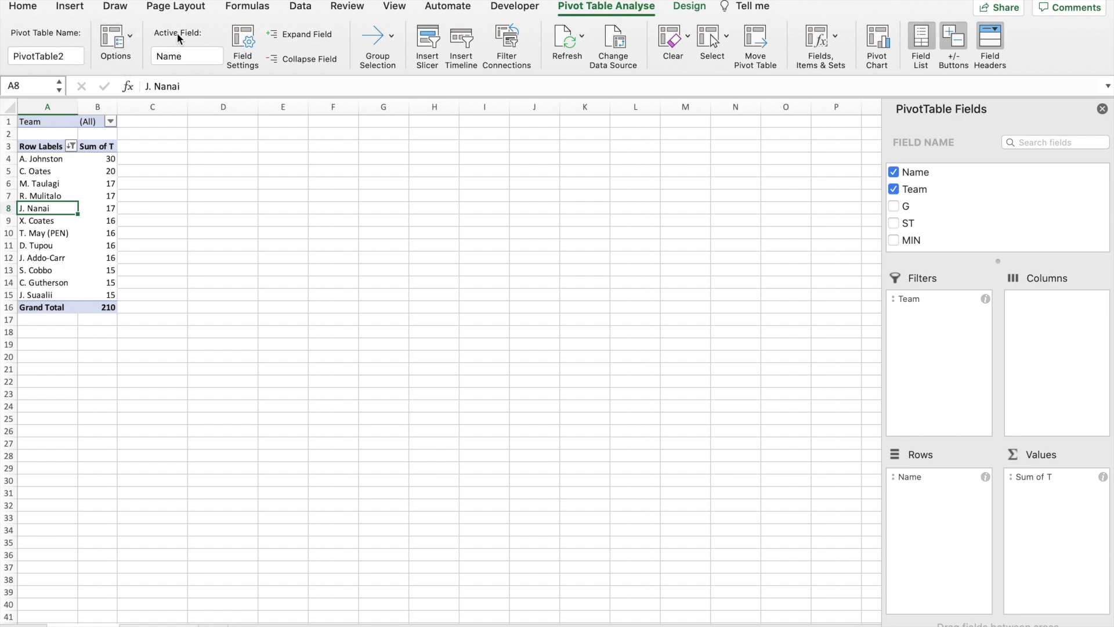
left_click(130, 36)
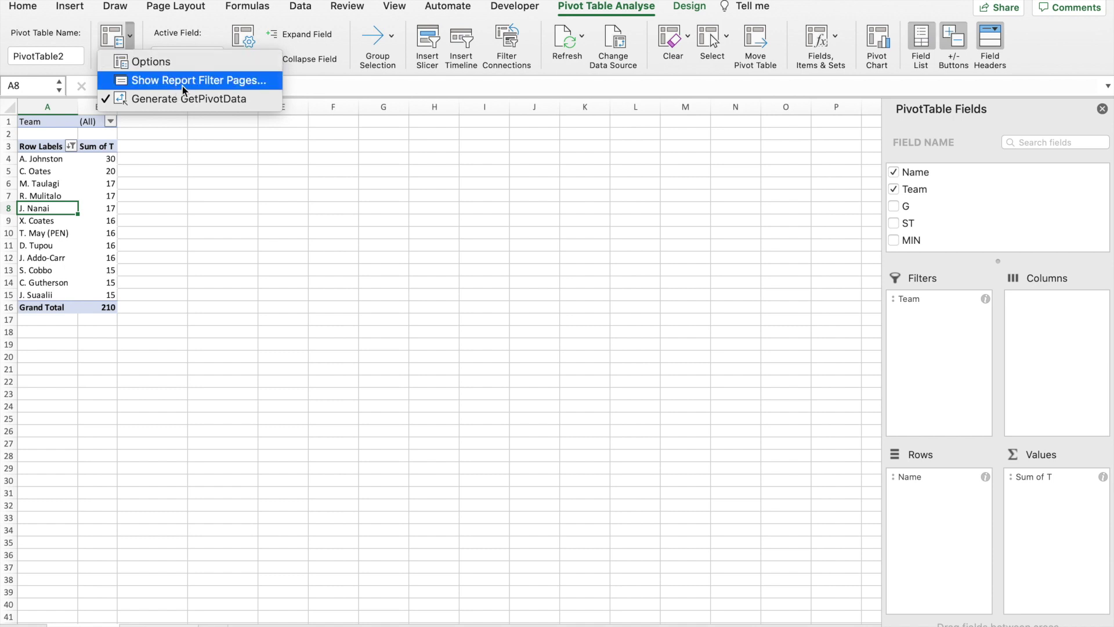
left_click(225, 83)
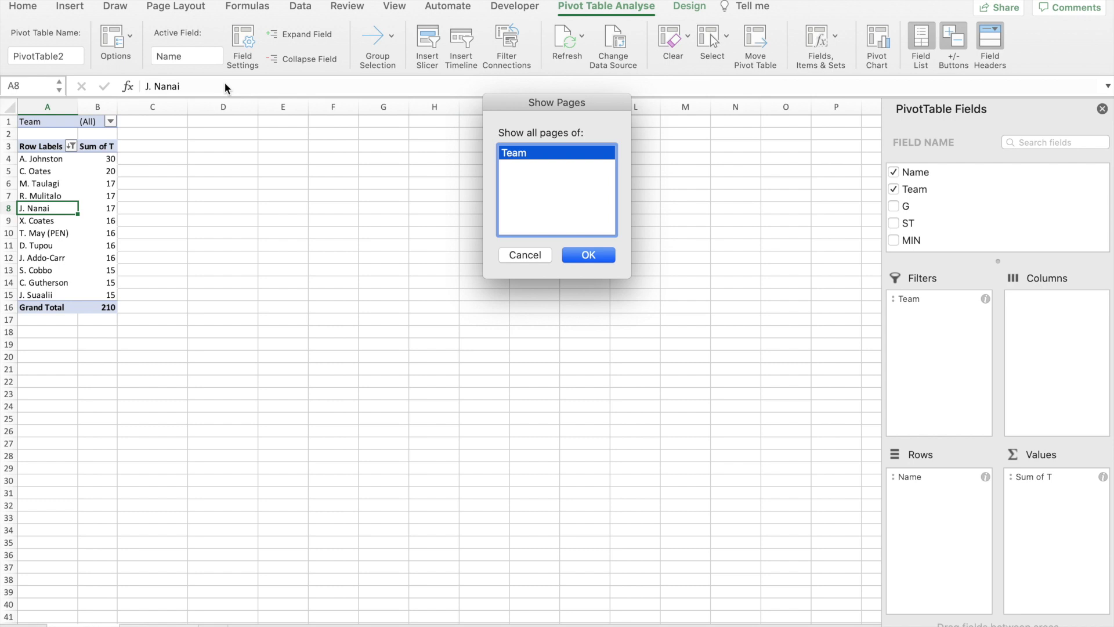
left_click(588, 255)
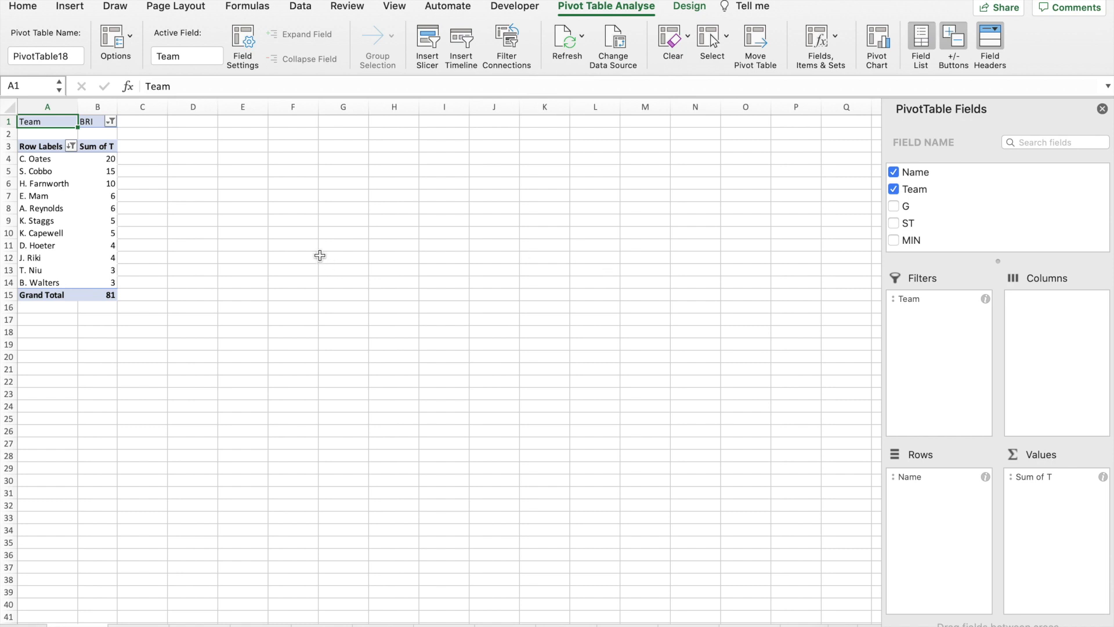
Step: Examine the players' Sum of T on the BRI sheet and look through the following team sheets as far as MAN
left_click(49, 160)
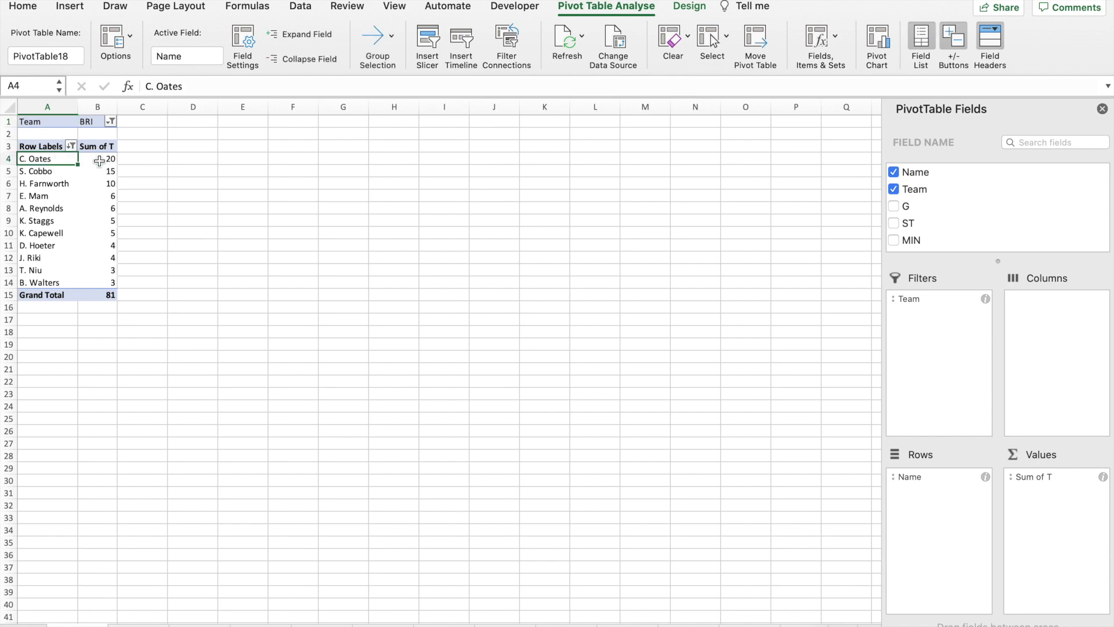
left_click_drag(100, 159, 99, 282)
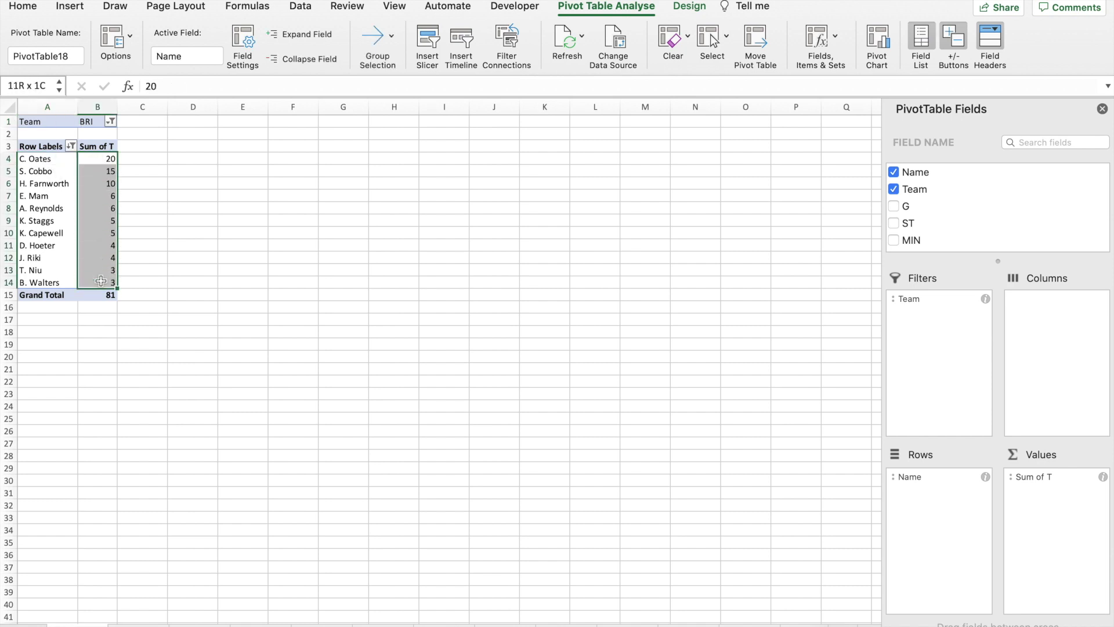
left_click(99, 283)
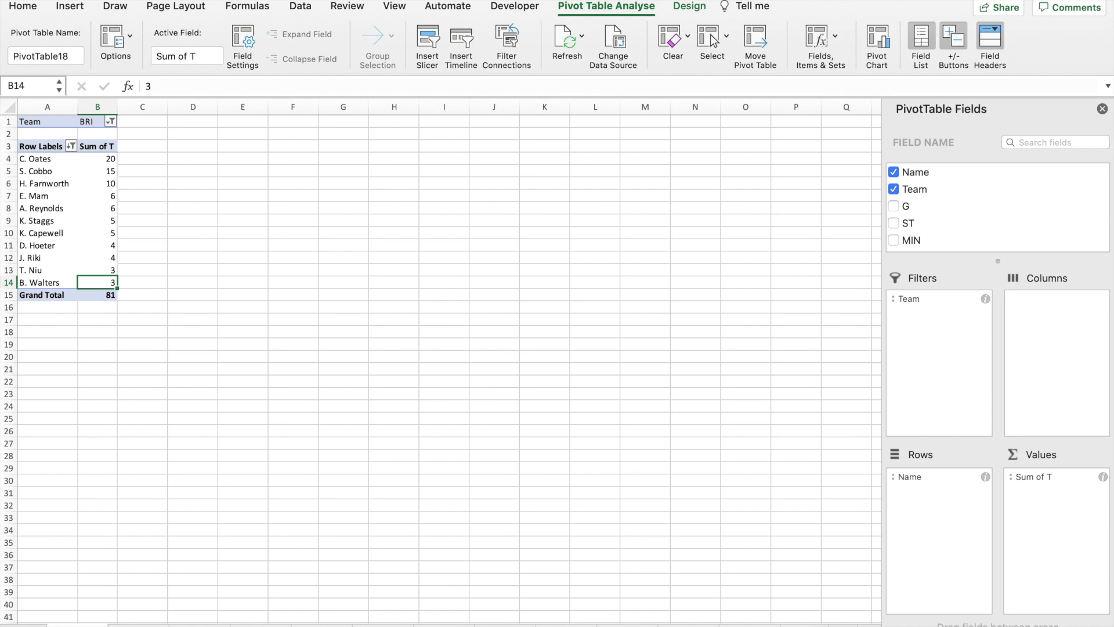
key("ctrl+Page_Down")
key("ctrl+Page_Down")
key("ctrl+Page_Down")
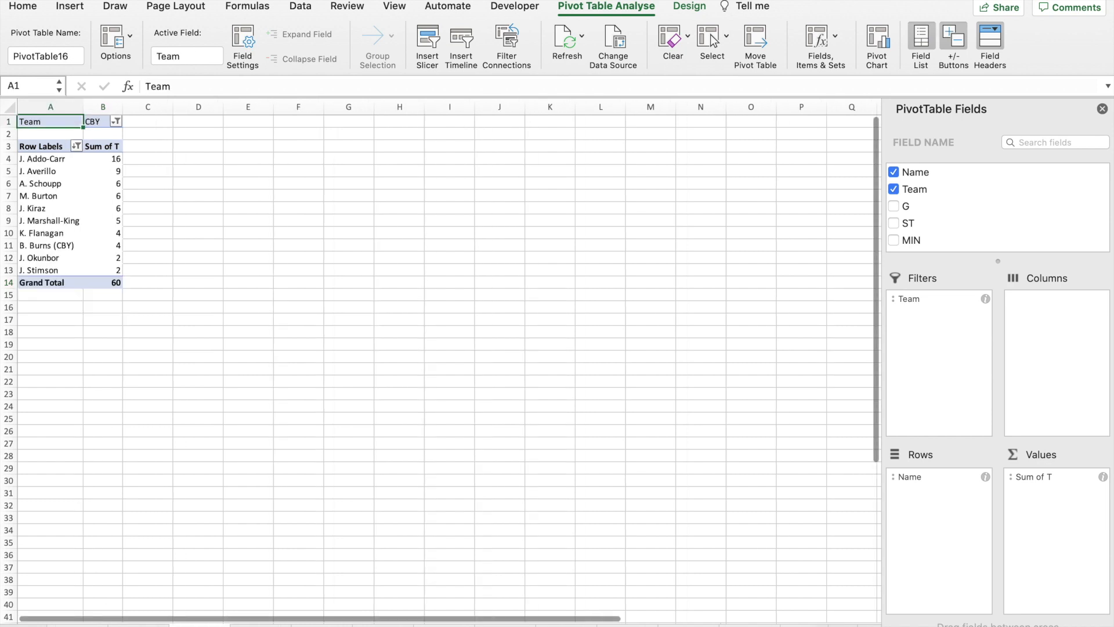
key("ctrl+Page_Down")
key("ctrl+Page_Down")
key("ctrl+Page_Down")
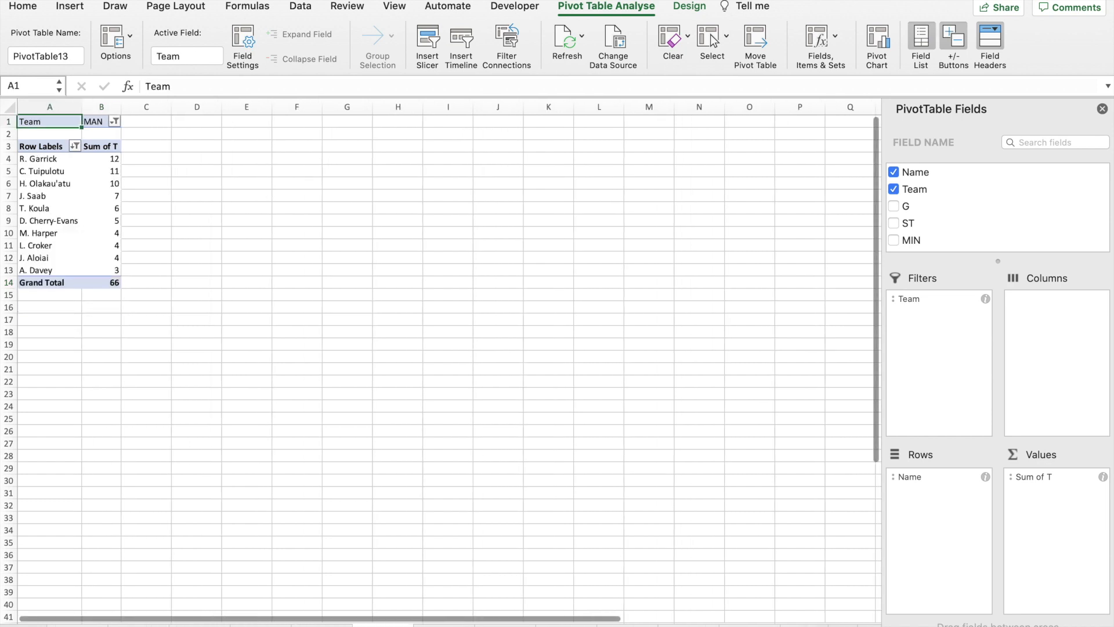
Step: Look through the MEL and WST team sheets and the original player pivot table covering all teams
left_click(35, 626)
left_click(35, 626)
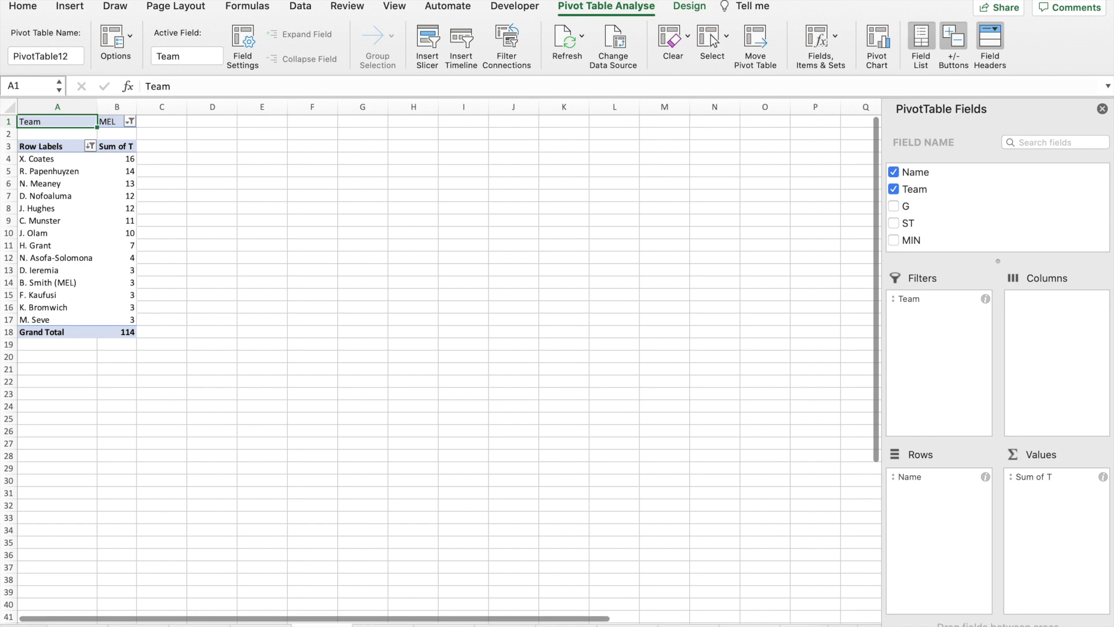
left_click(34, 626)
left_click(35, 626)
left_click(749, 626)
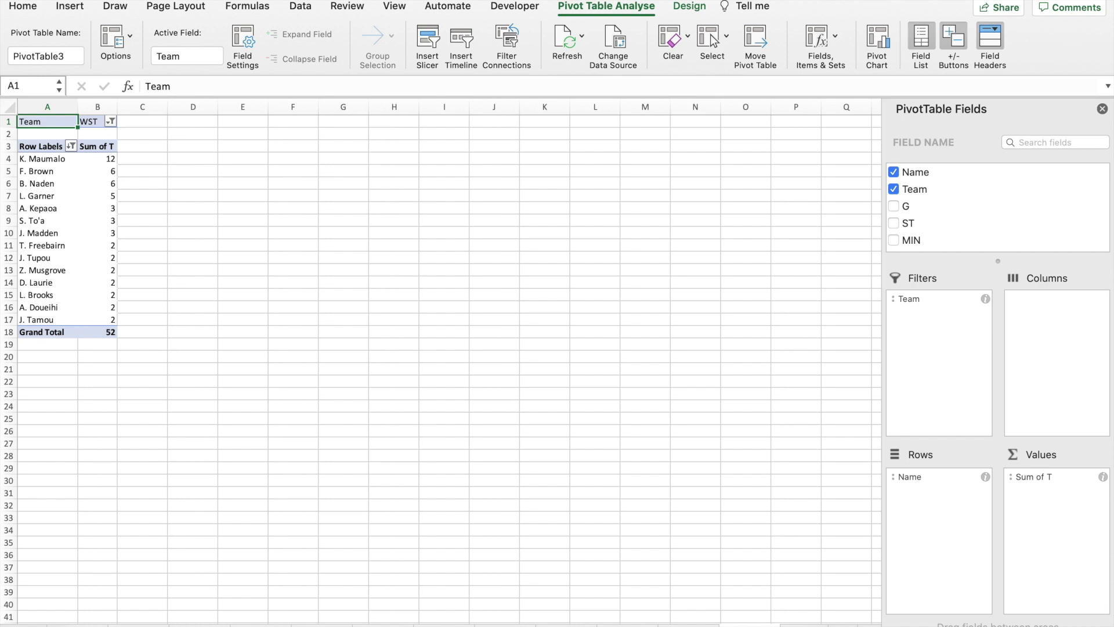
key("ctrl+Page_Down")
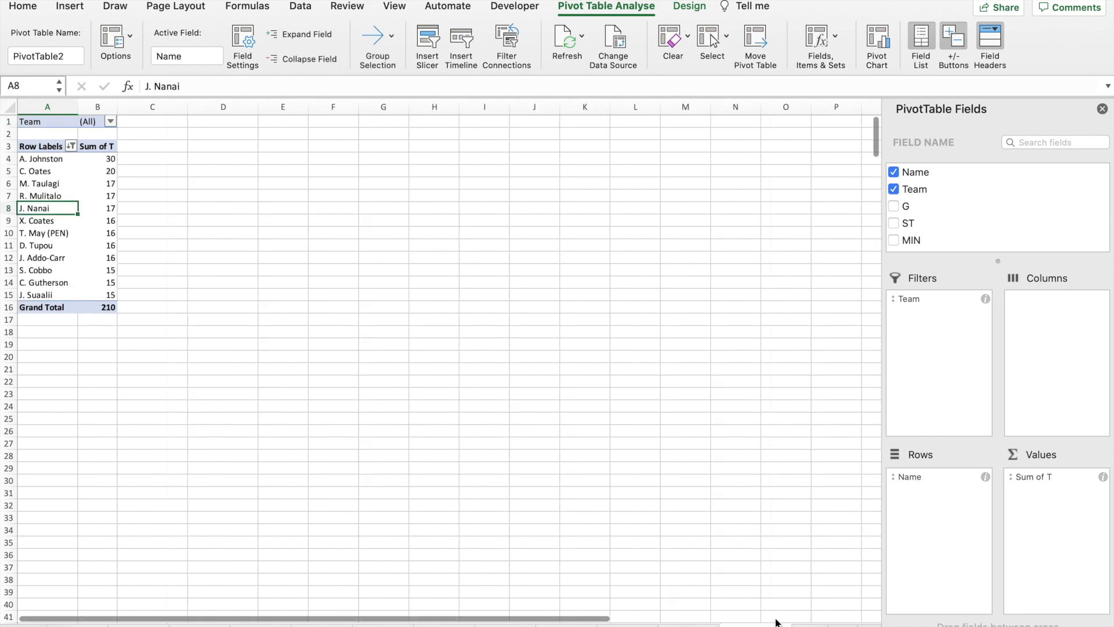
Step: Apply the green-yellow-red colour scale to the players' Sum of T values, B4:B14, on the STI sheet
left_click(506, 626)
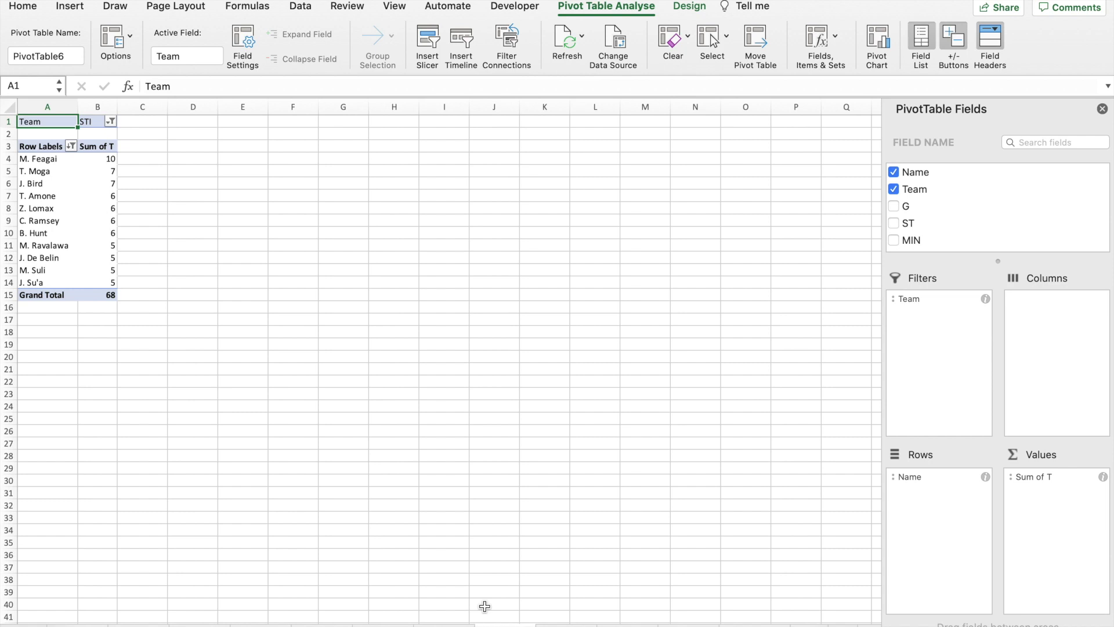
left_click(108, 170)
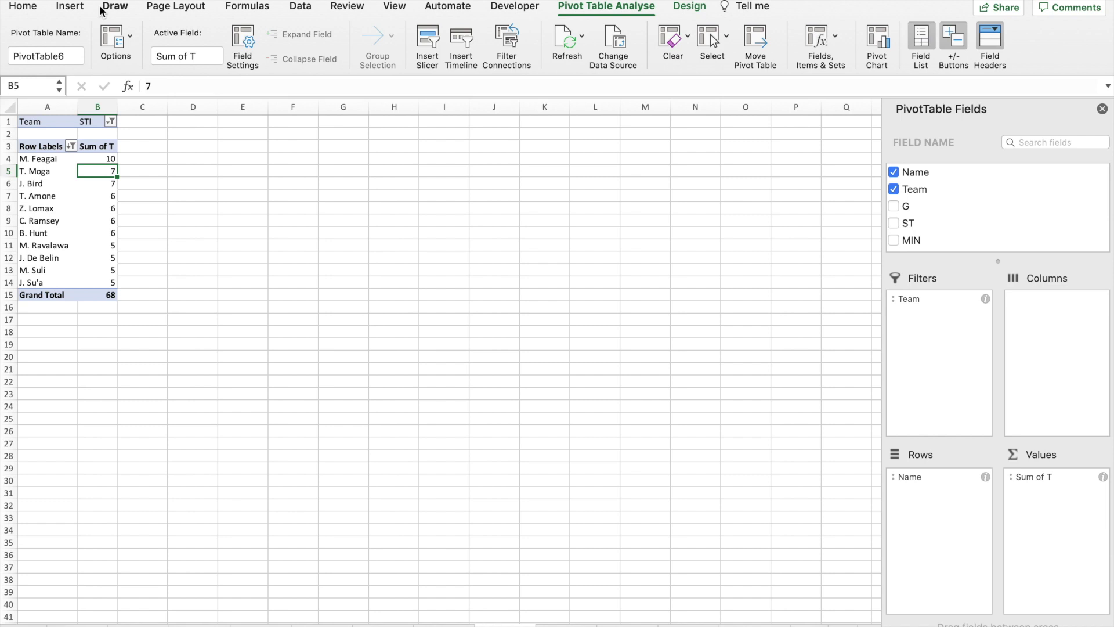
left_click(299, 7)
left_click(394, 7)
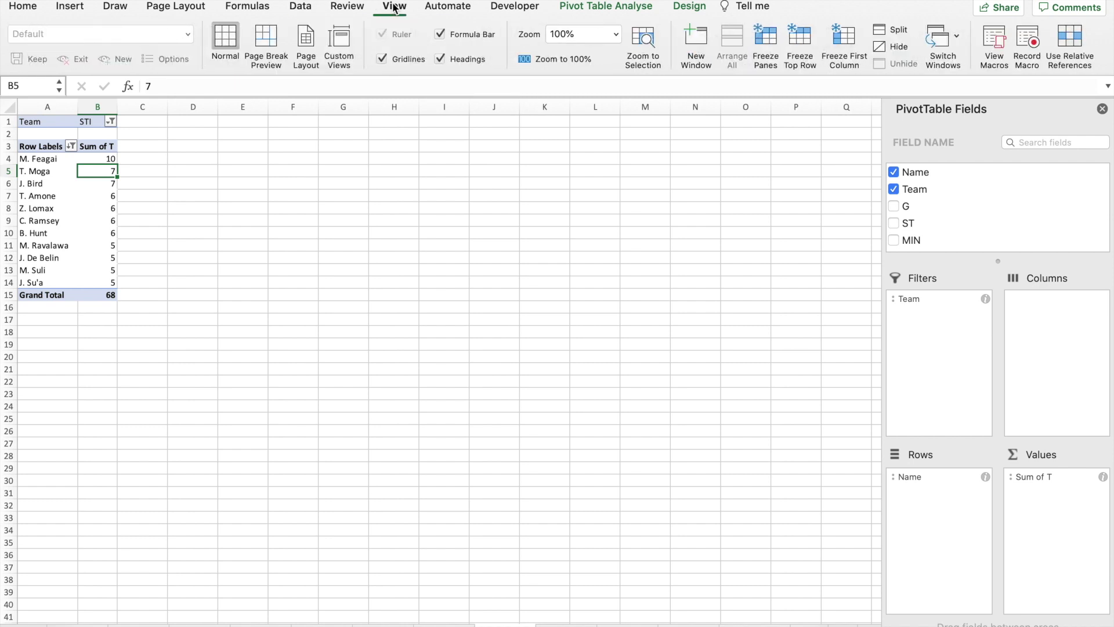
left_click(71, 8)
left_click(20, 9)
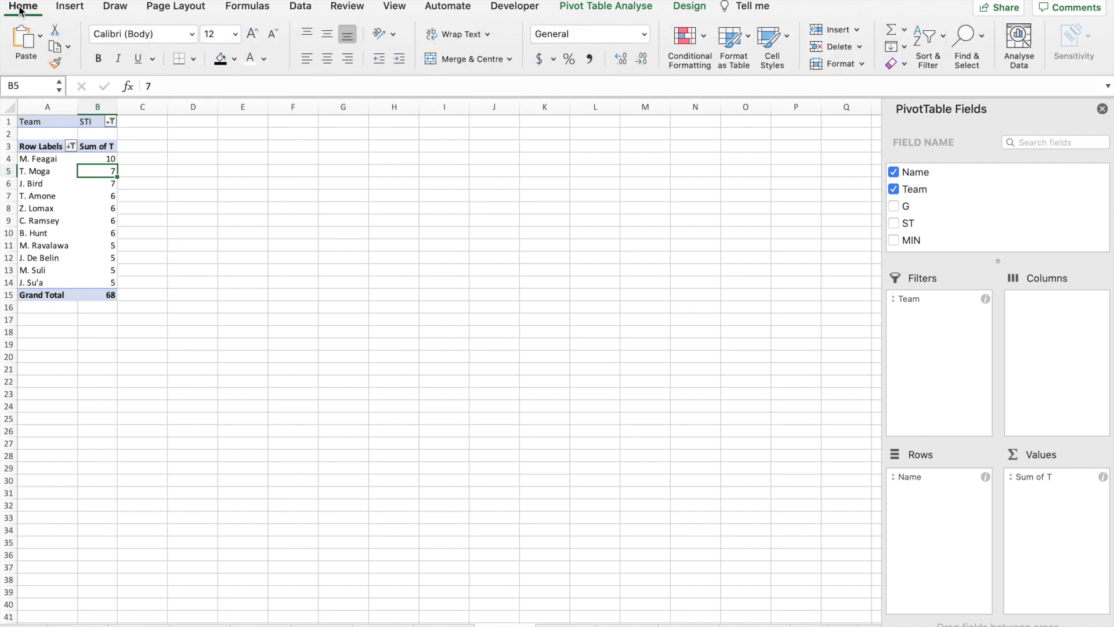
left_click(702, 42)
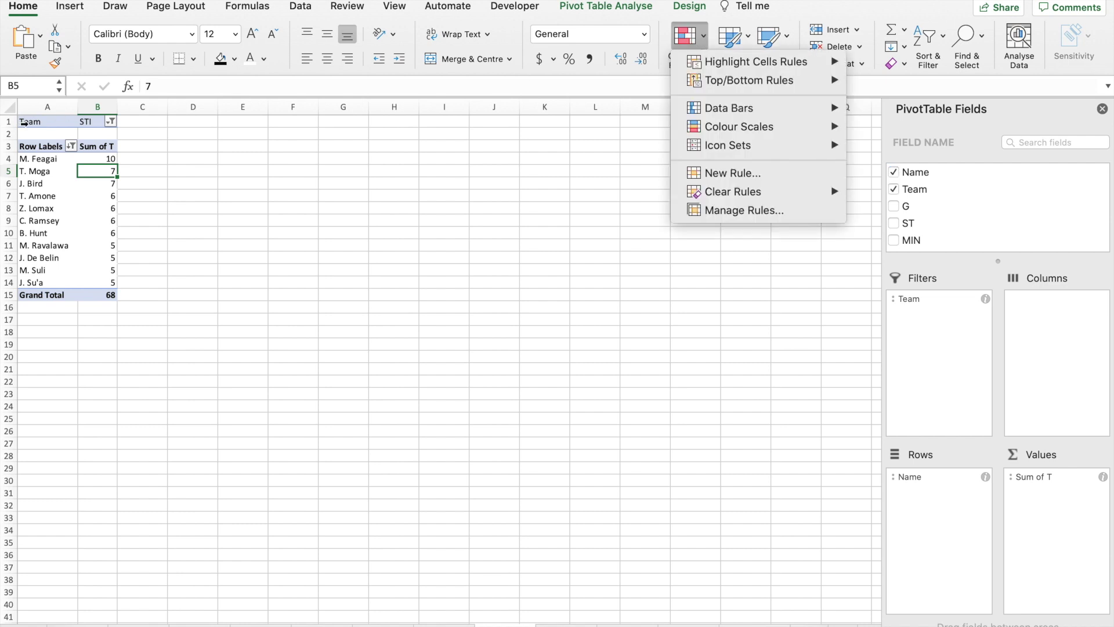
left_click(95, 155)
left_click_drag(96, 155, 99, 283)
left_click(702, 39)
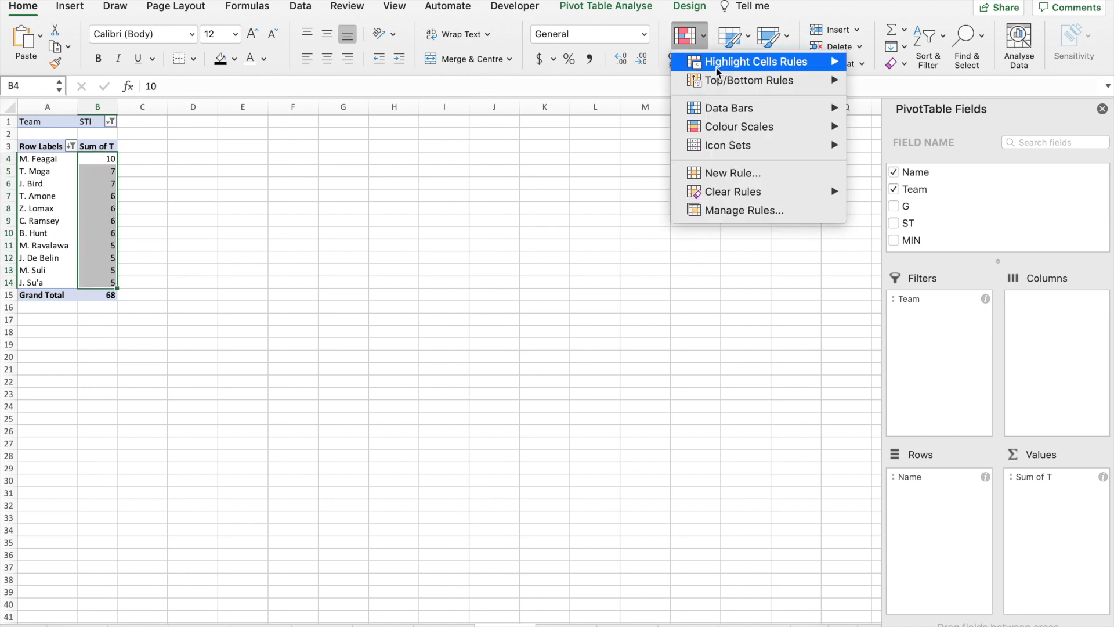
mouse_move(835, 128)
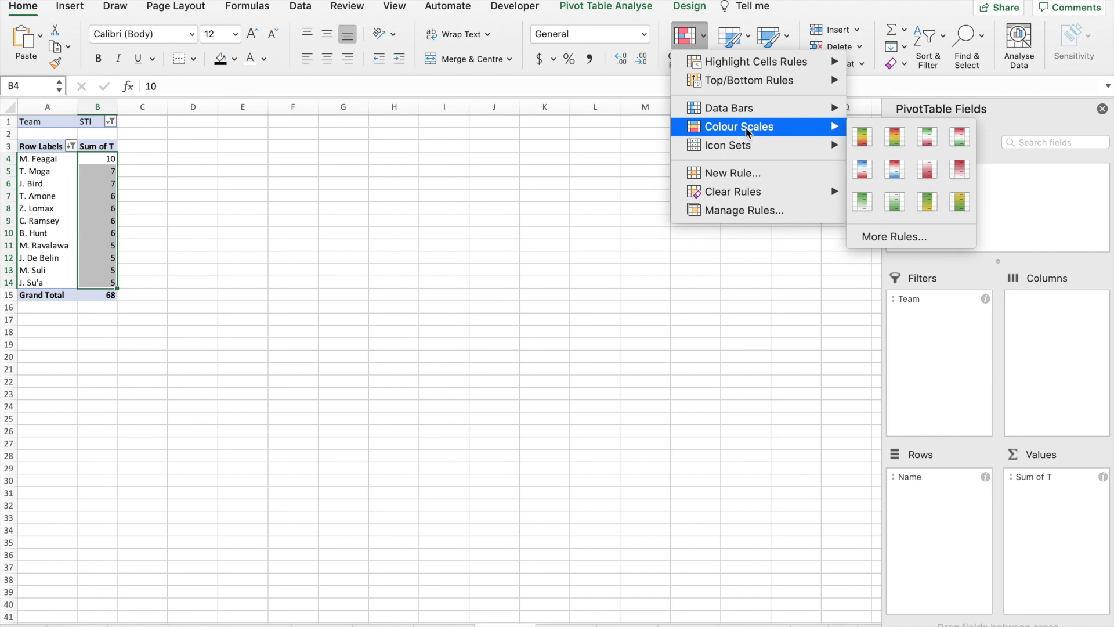
left_click(864, 137)
left_click(320, 282)
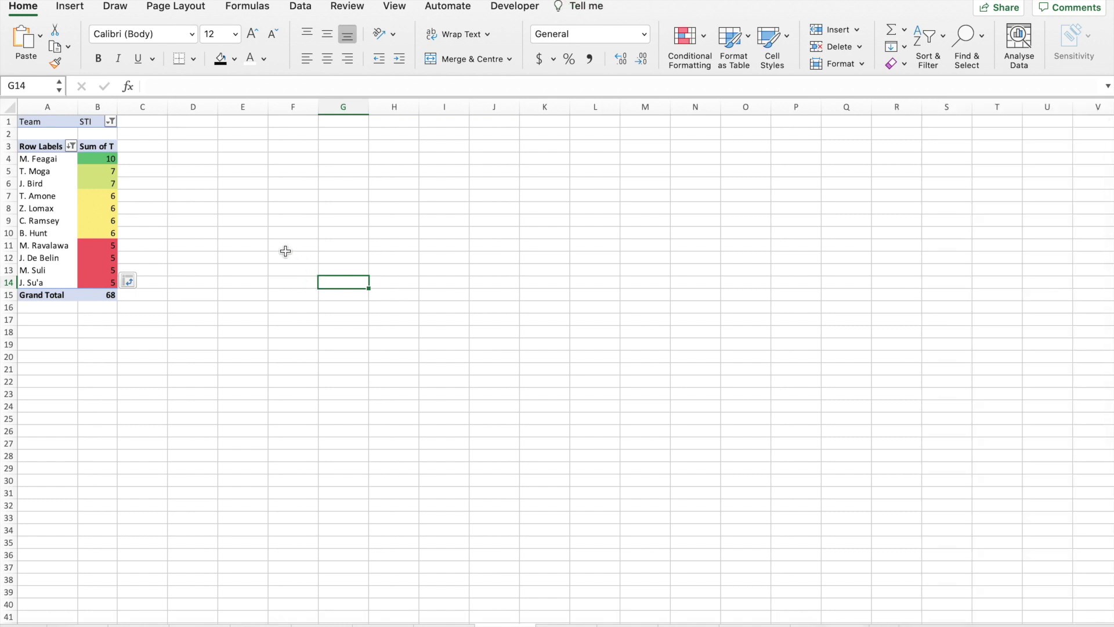
left_click(97, 160)
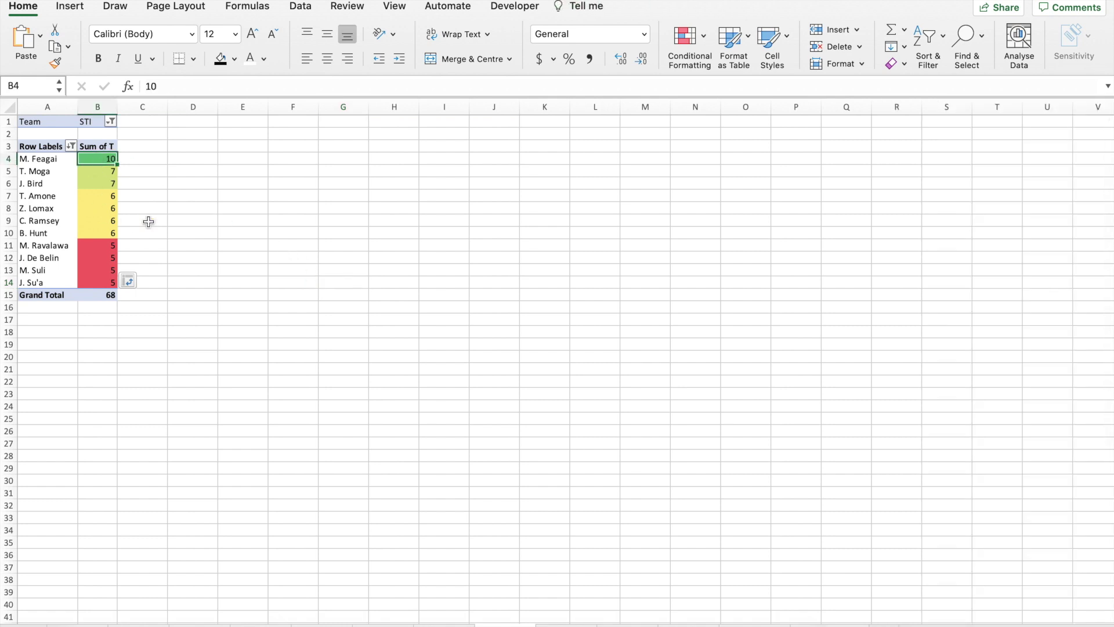
left_click(169, 225)
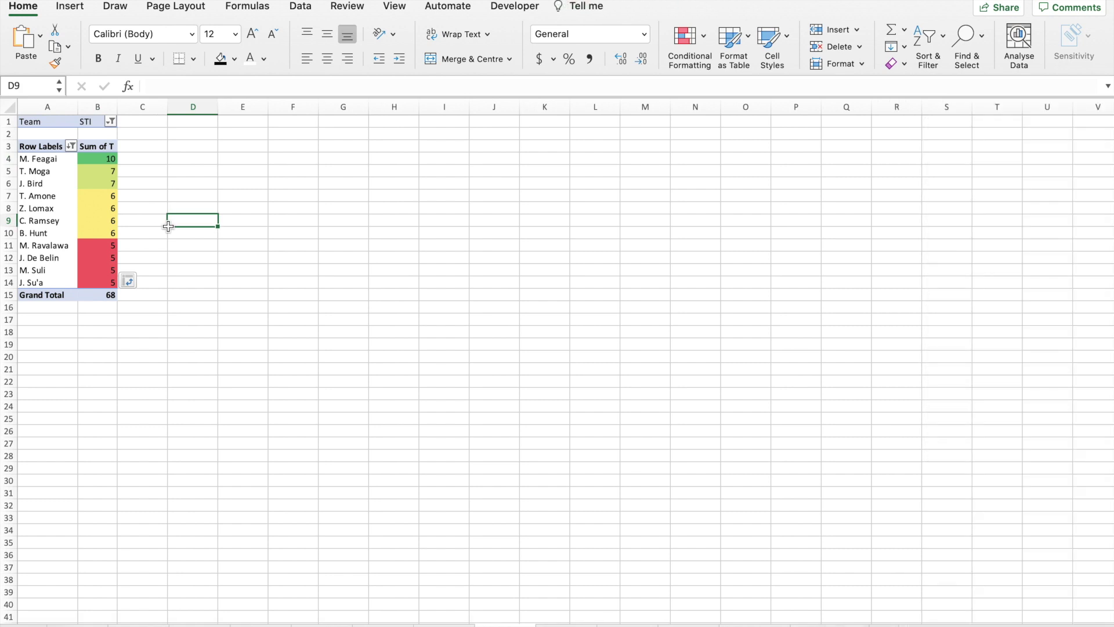
left_click(106, 281)
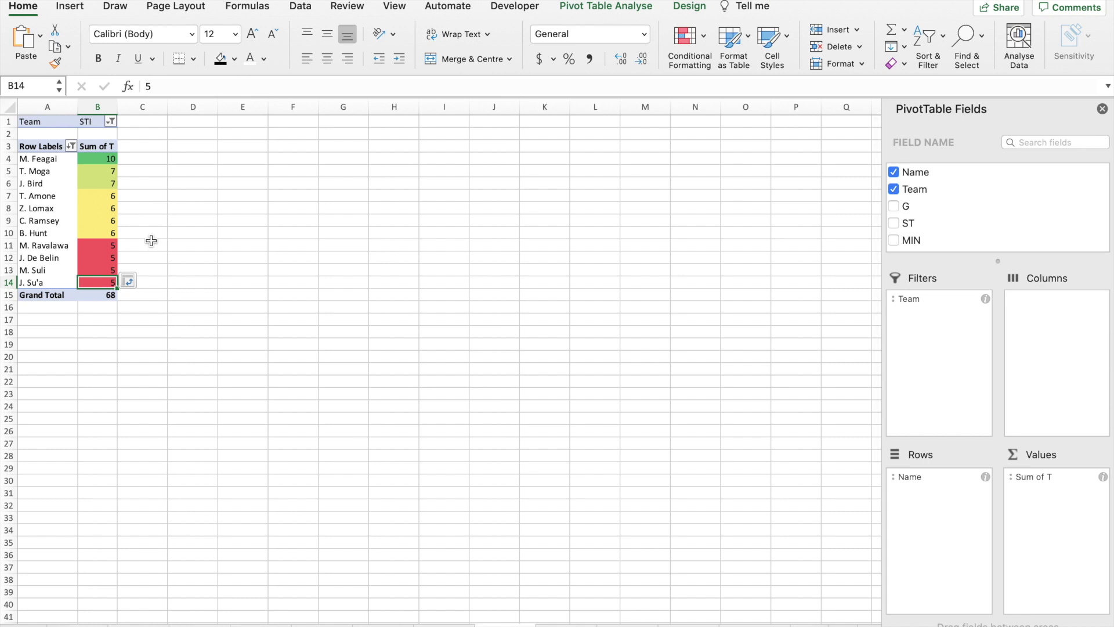
Step: Apply the green-yellow-red colour scale to the players' Sum of T values, B4:B14, on the PAR sheet
left_click(285, 621)
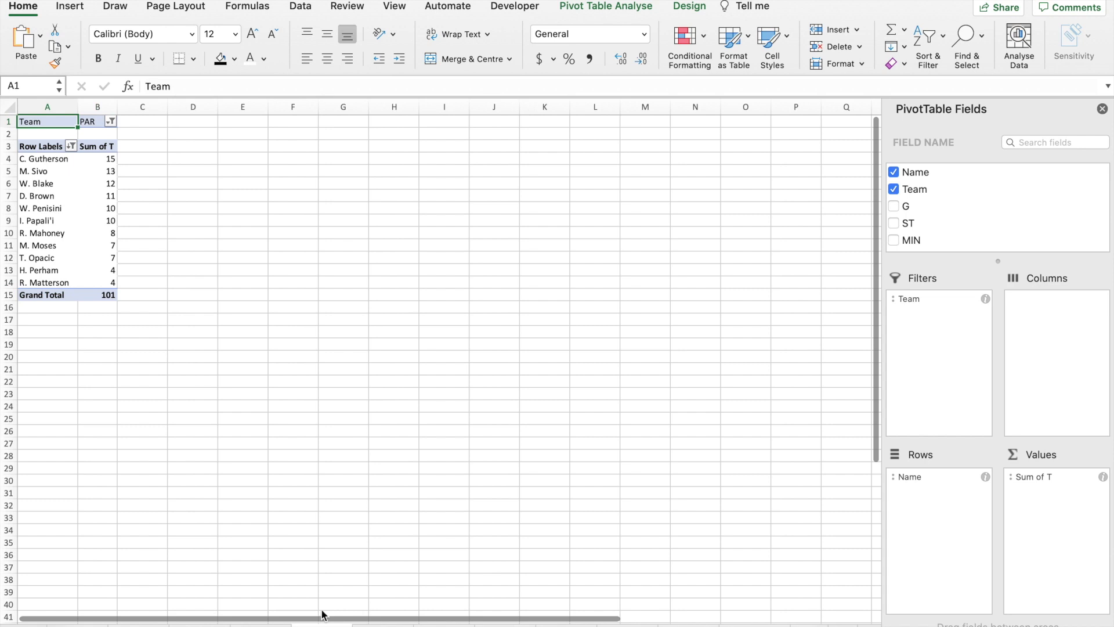
left_click_drag(108, 158, 108, 282)
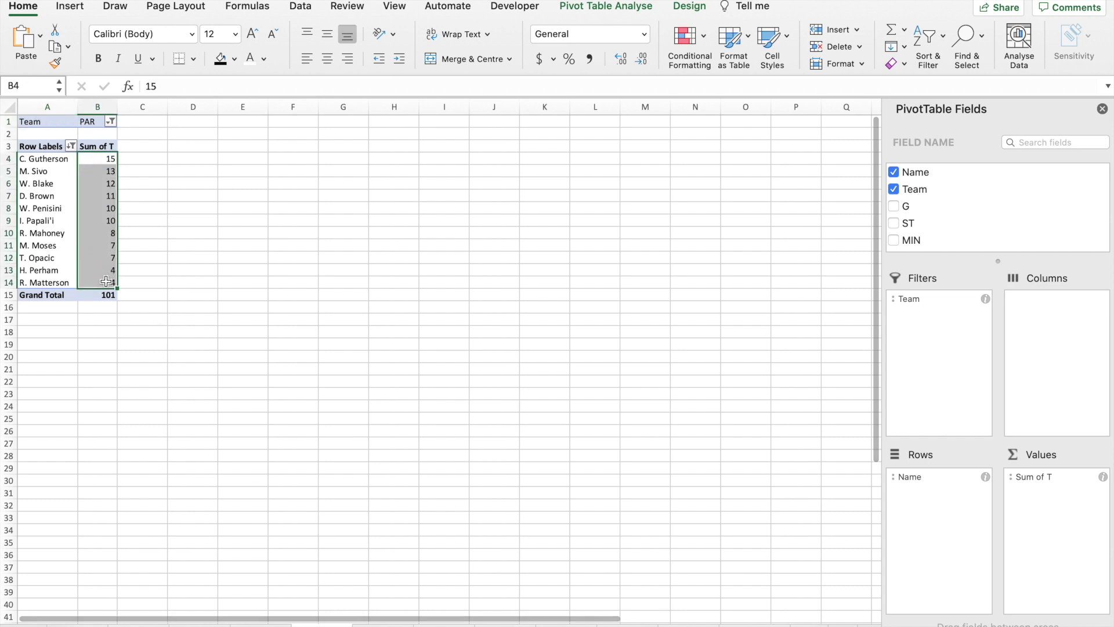
left_click(697, 37)
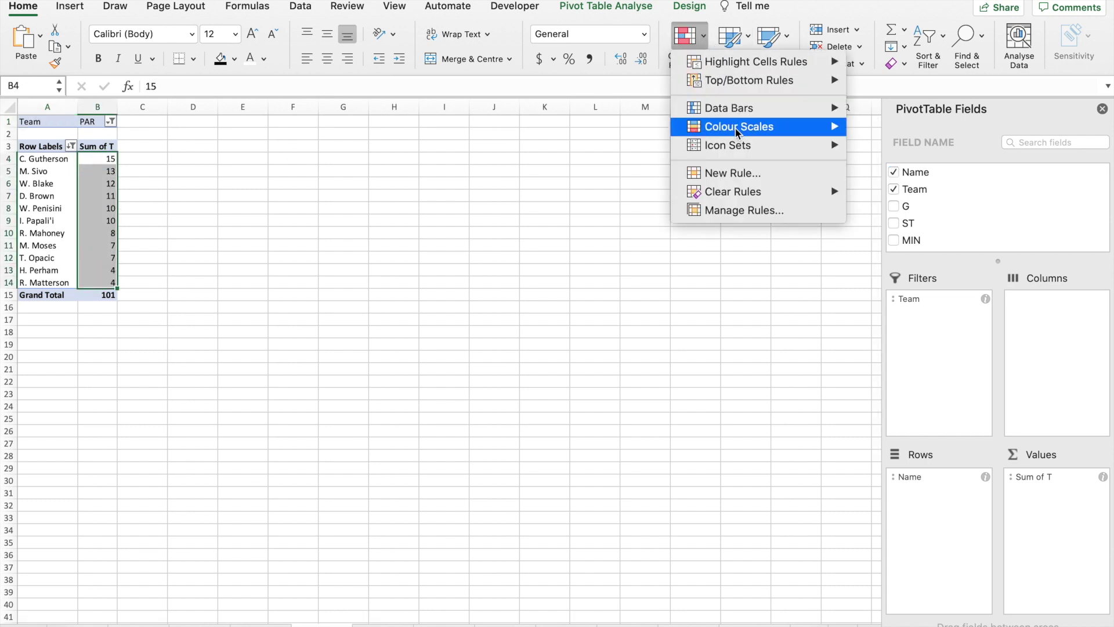
mouse_move(741, 131)
left_click(861, 137)
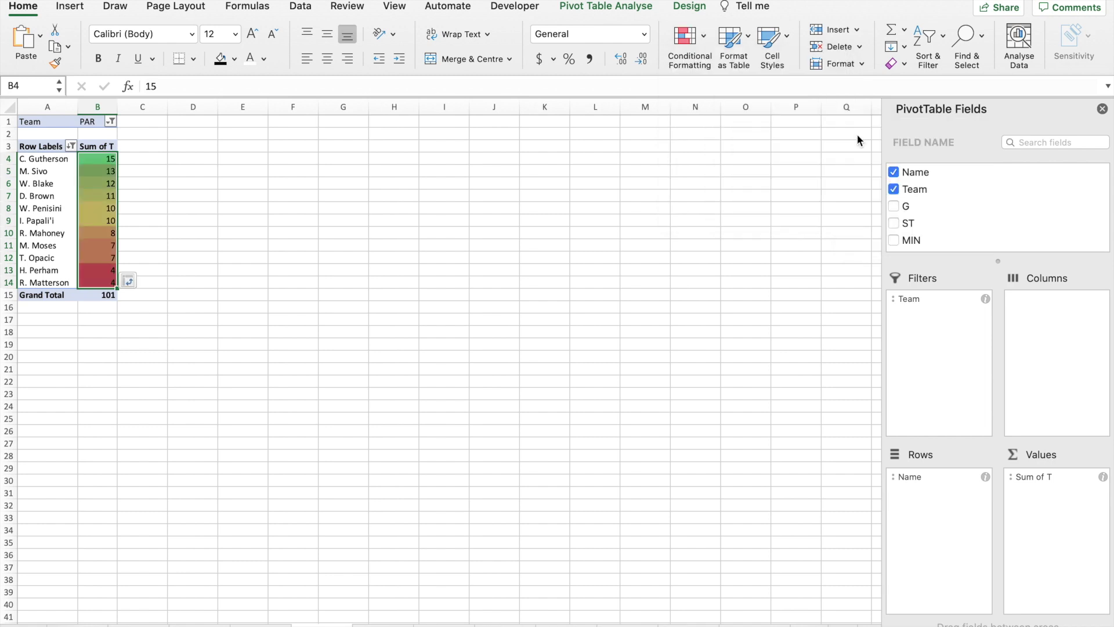
left_click(347, 209)
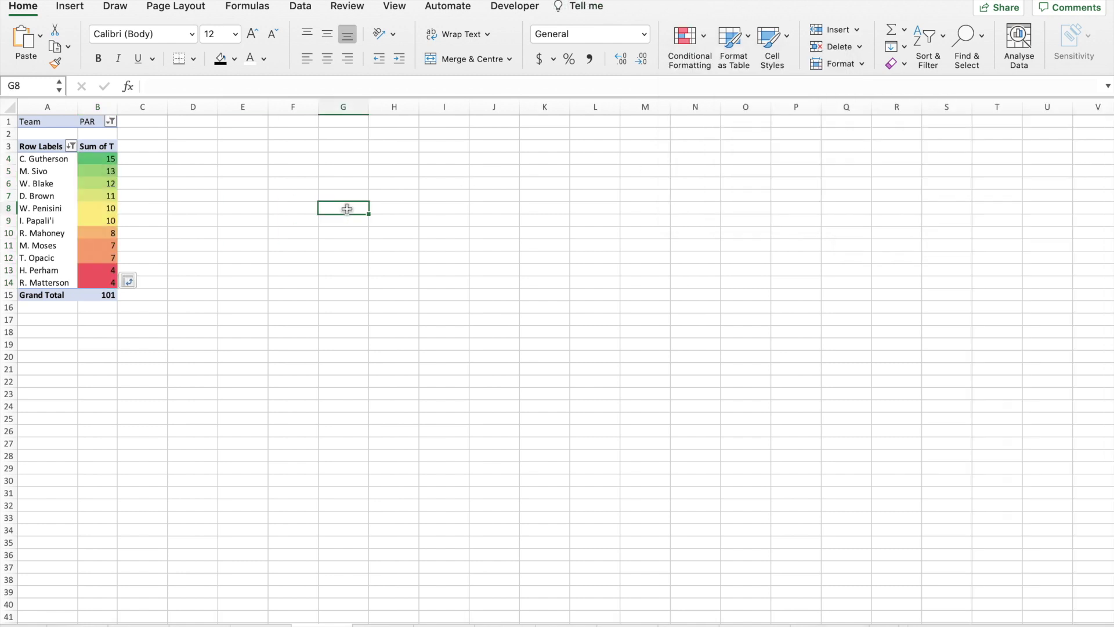
Step: Add blue gradient-fill data bars to the players' Sum of T values on the PEN sheet, leaving out the grand total
left_click(381, 625)
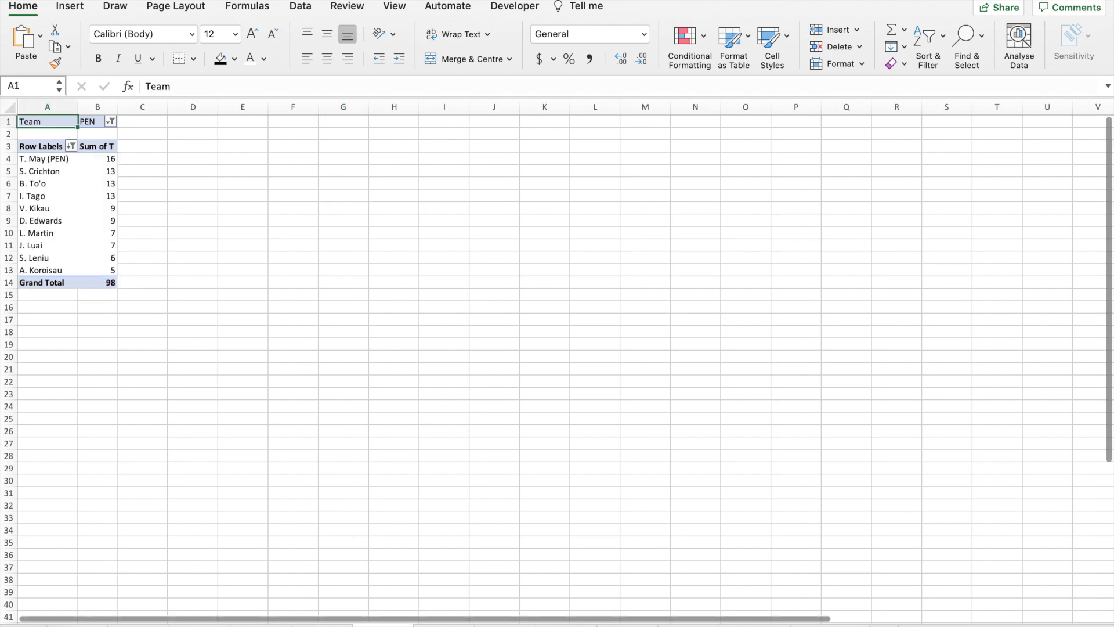
left_click(104, 157)
left_click_drag(105, 158, 108, 269)
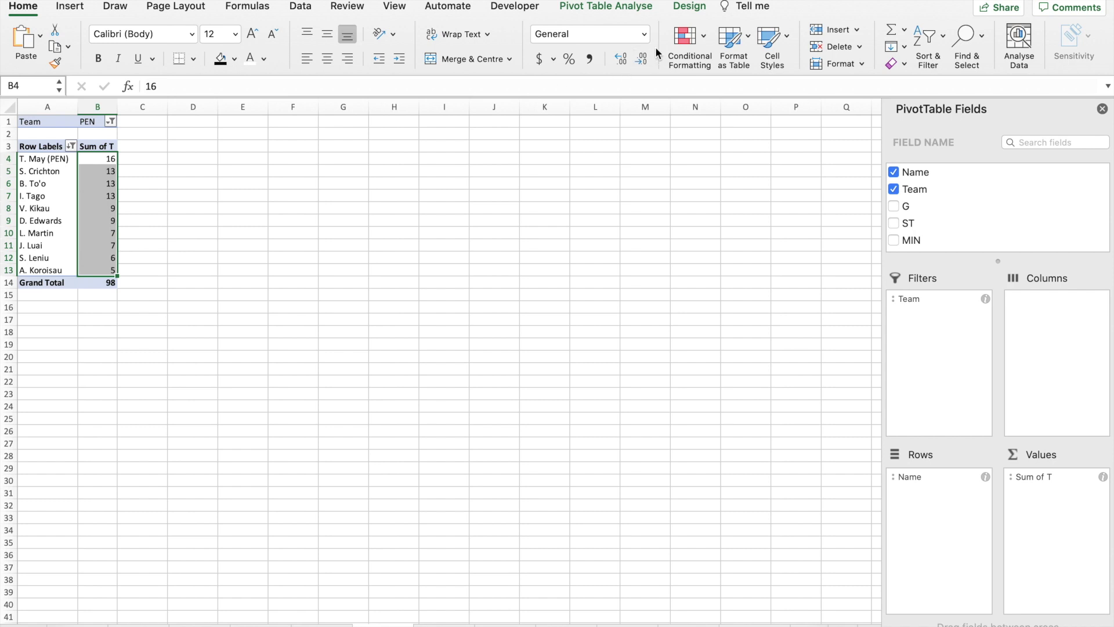
left_click(690, 39)
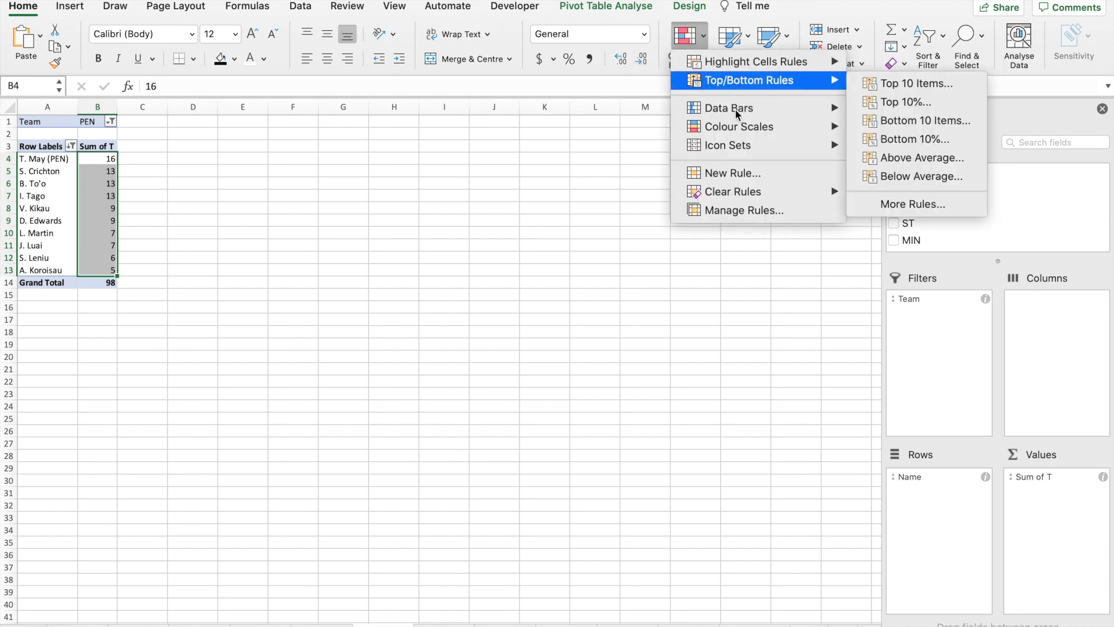
mouse_move(739, 110)
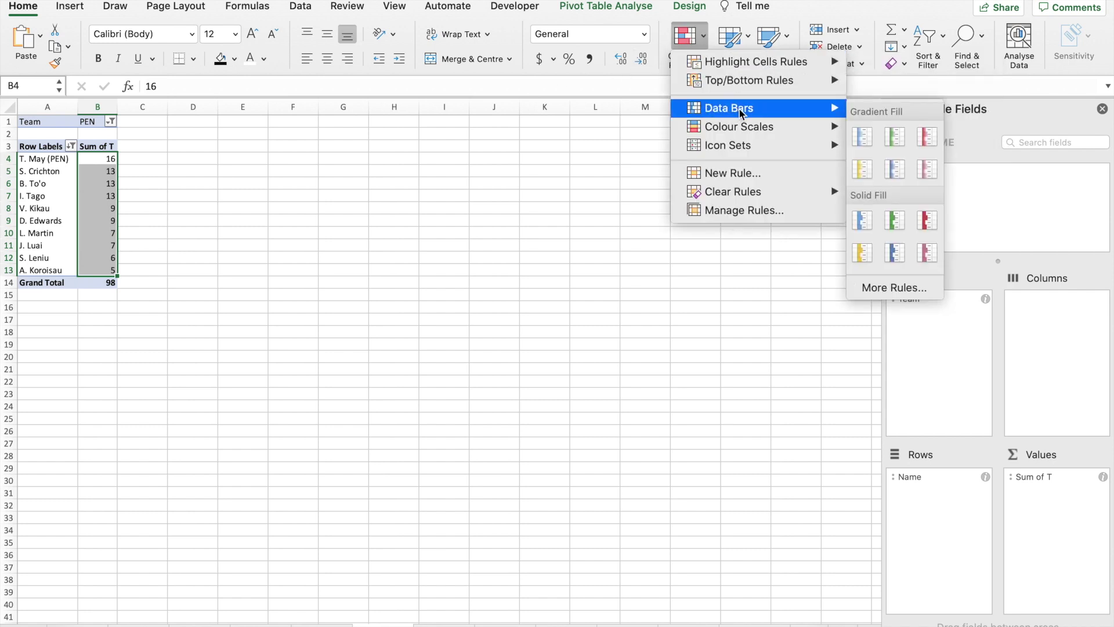
left_click(862, 138)
left_click(230, 233)
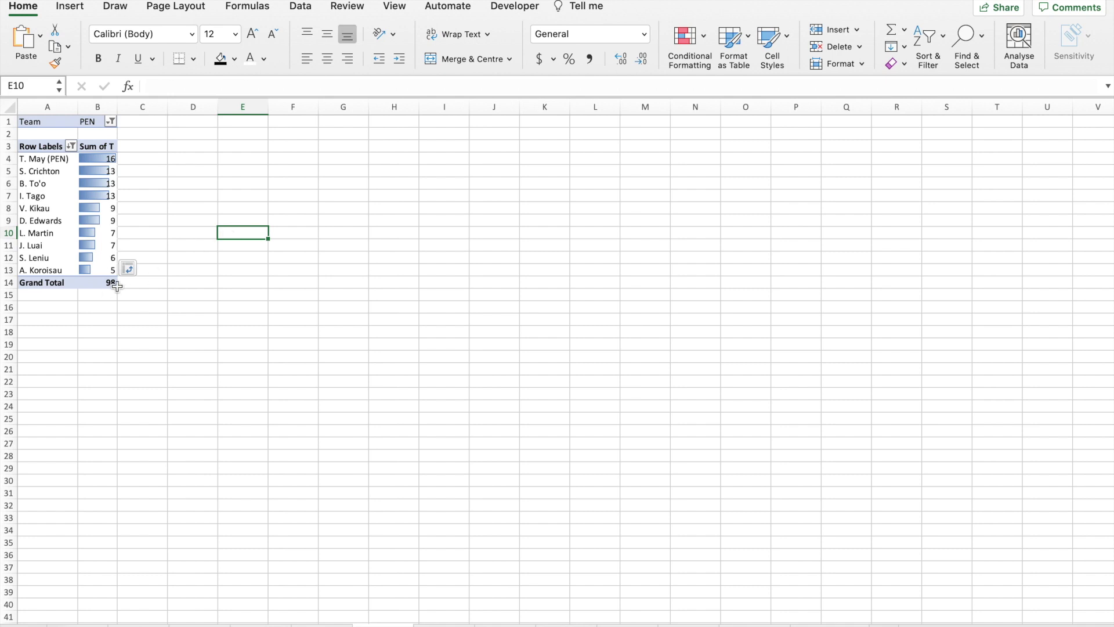
left_click(97, 273)
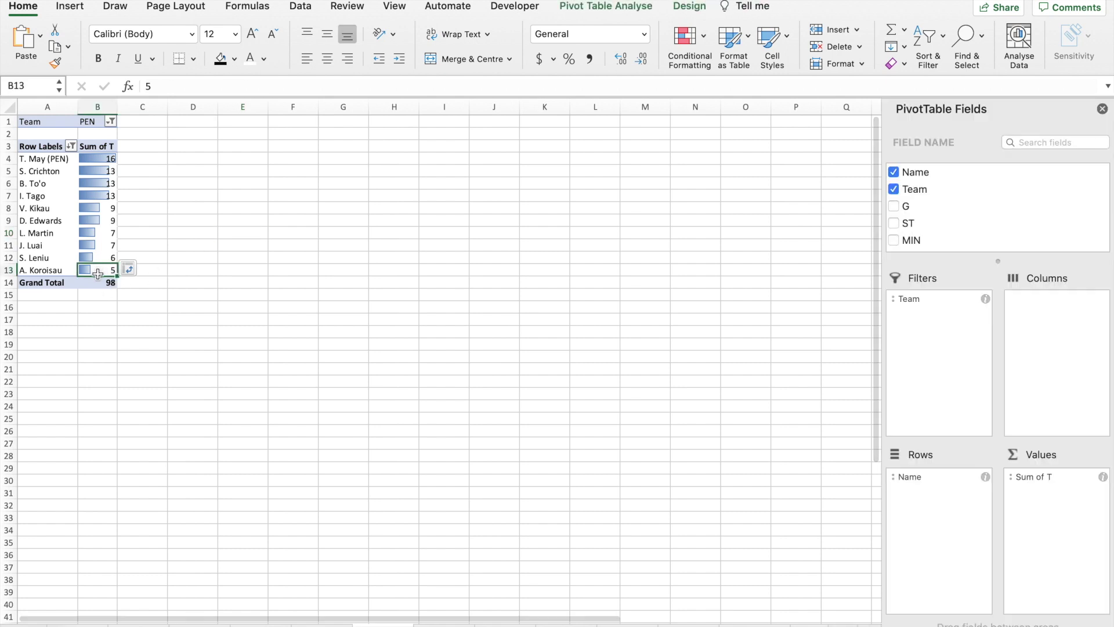
left_click(92, 283)
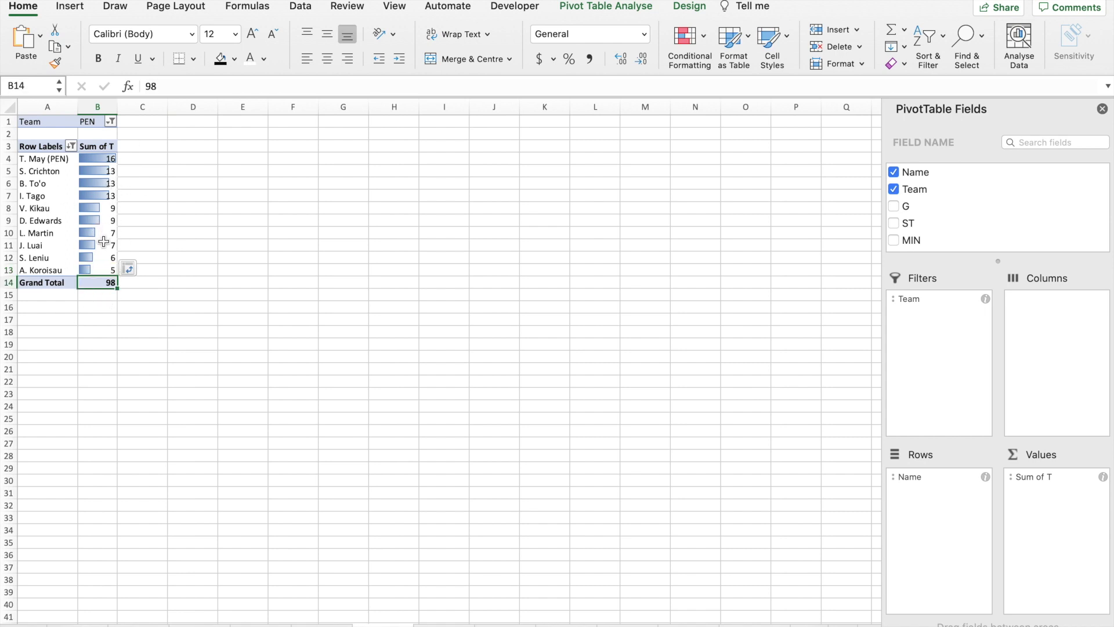
Step: Add purple solid-fill data bars to the players' Sum of T values, B4:B17, on the MEL sheet
left_click(138, 625)
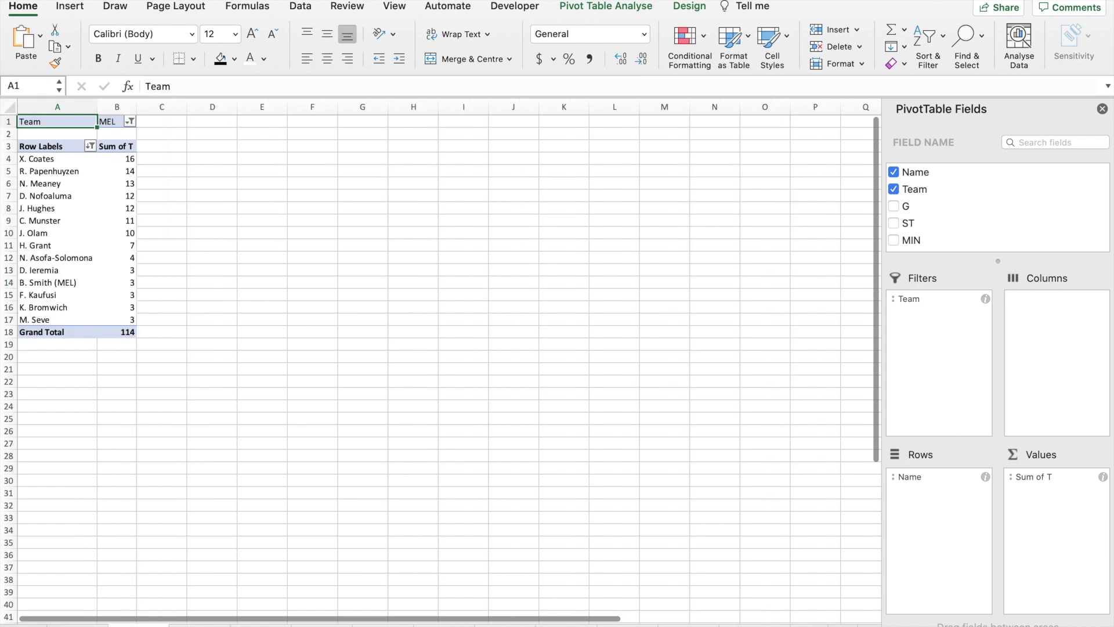
left_click_drag(124, 159, 125, 319)
left_click(693, 37)
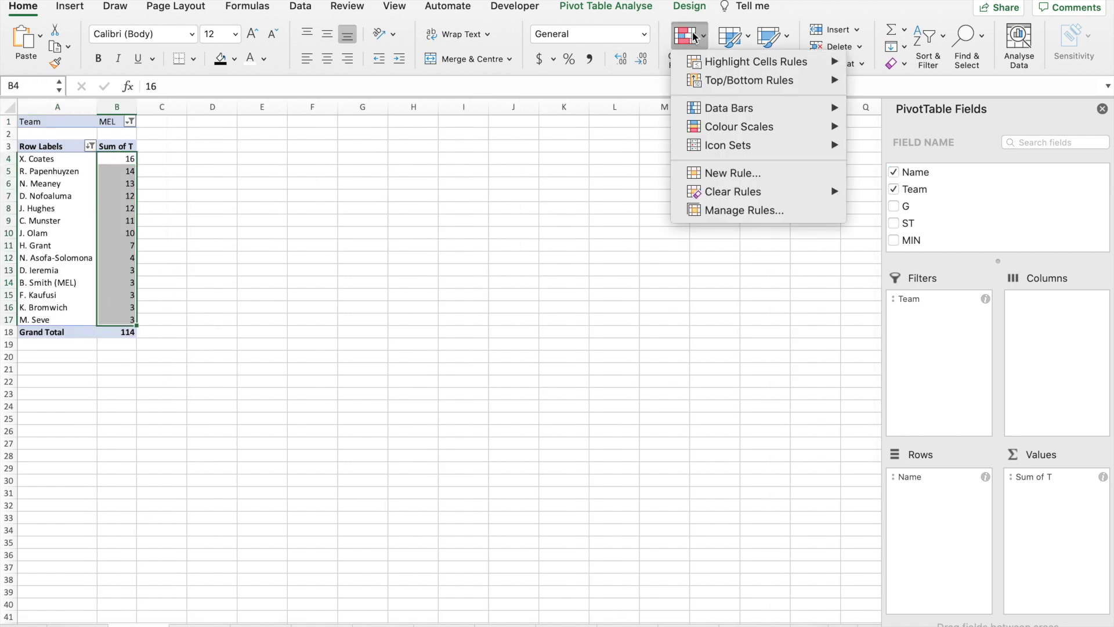
mouse_move(814, 112)
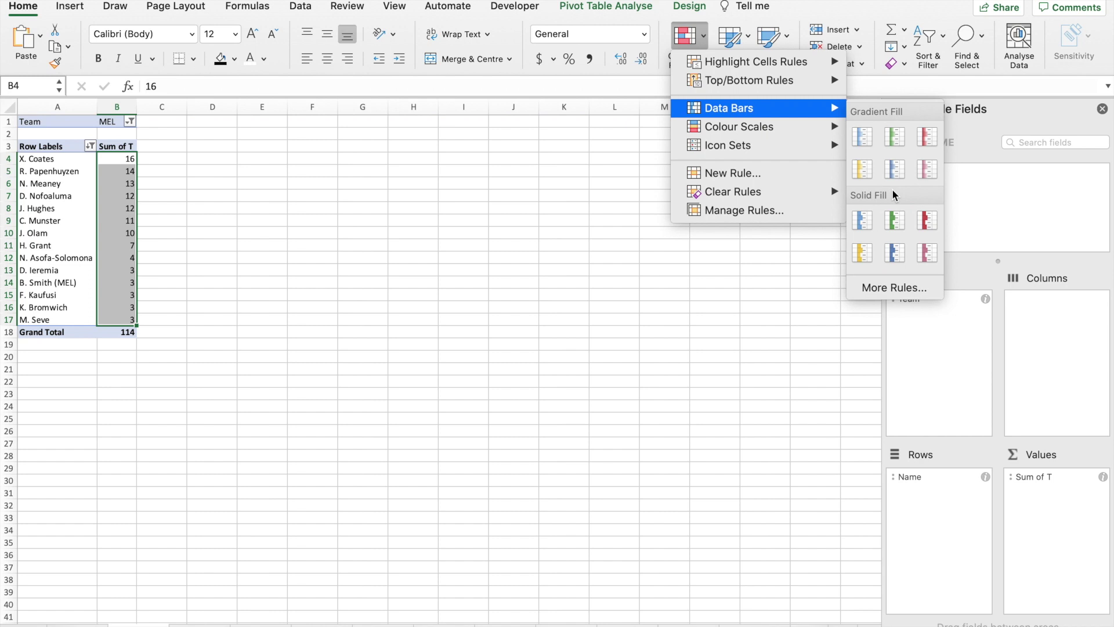
left_click(928, 253)
left_click(292, 195)
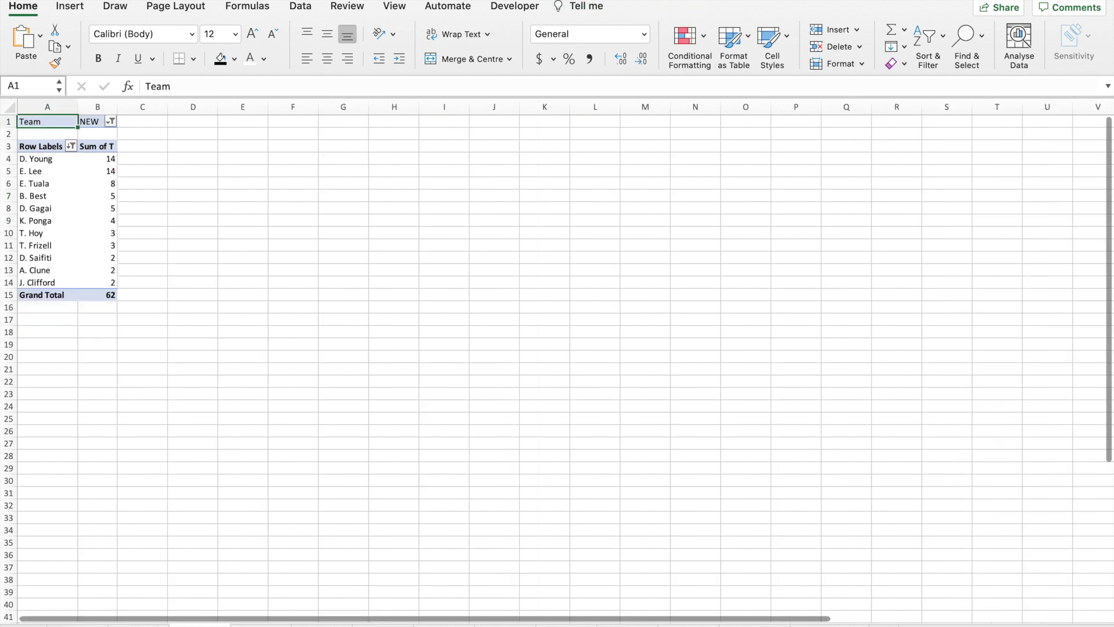
Step: Apply the circled tick, exclamation mark and cross icon set to Sum of T values B4:B14 on the NEW sheet
left_click_drag(107, 158, 103, 284)
left_click(706, 33)
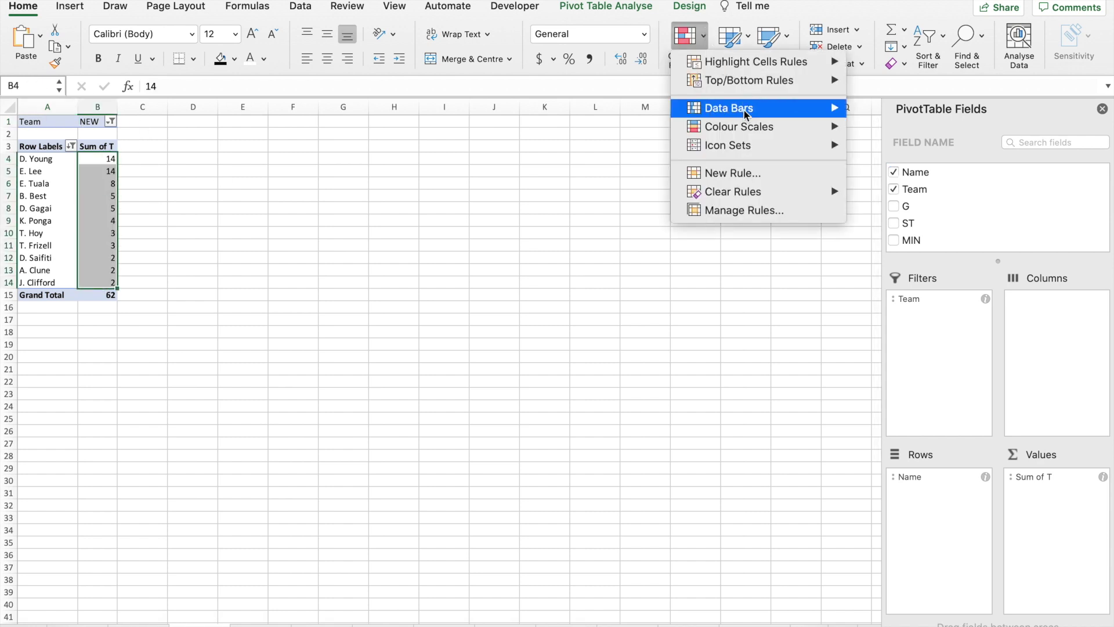
mouse_move(767, 147)
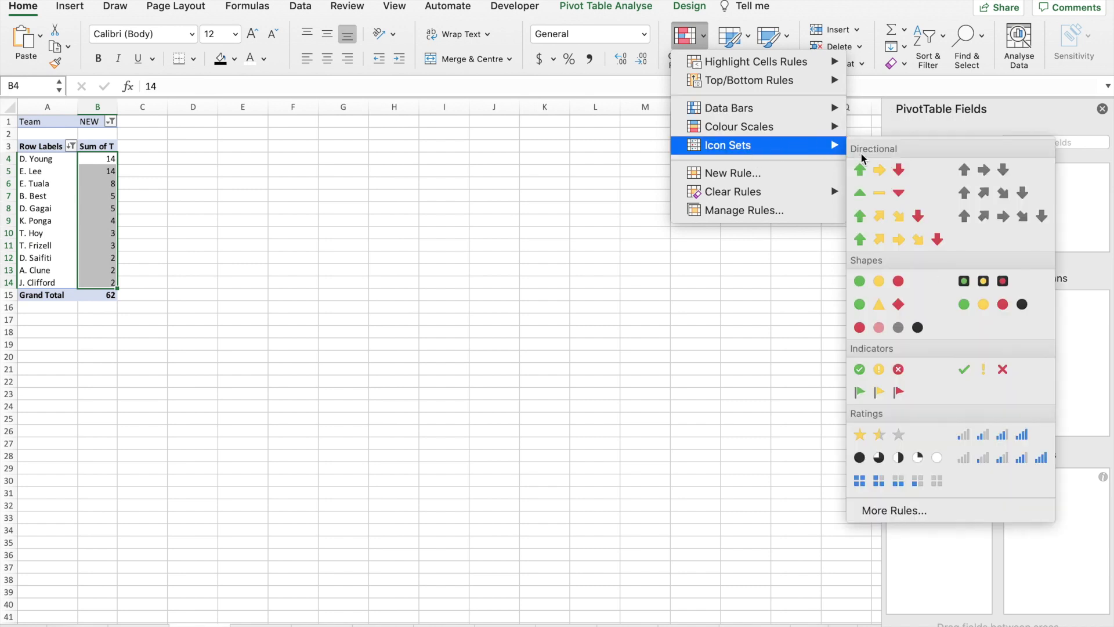
left_click(862, 371)
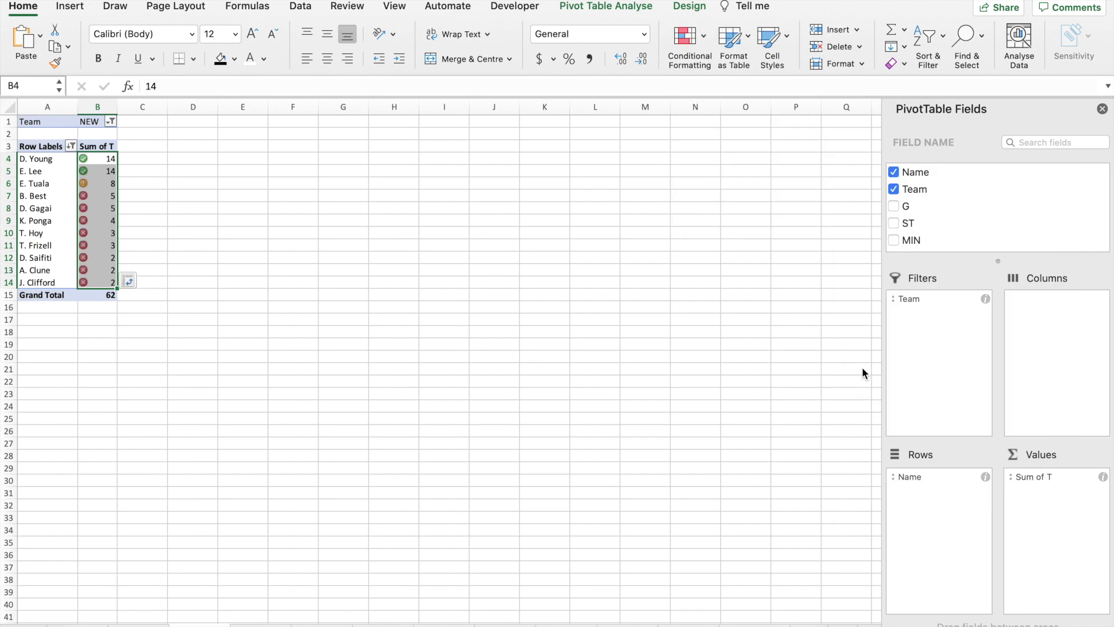
left_click(278, 197)
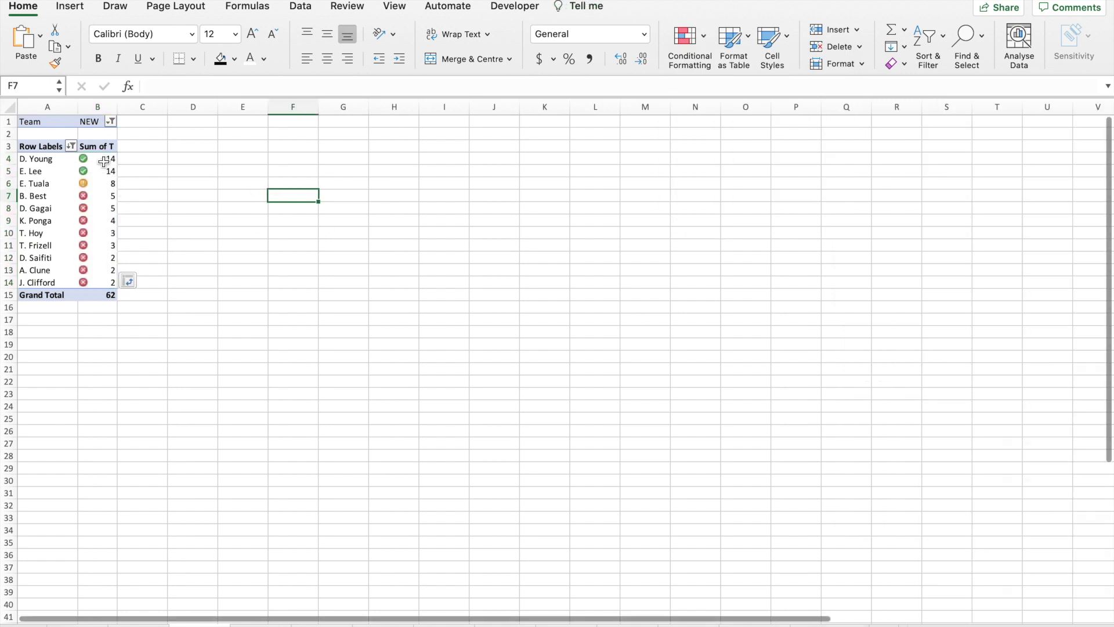
Step: Edit the icon set rule on Sum of T values B4:B14 so the green tick appears for Number values >= 10
left_click(98, 158)
left_click_drag(98, 159, 98, 282)
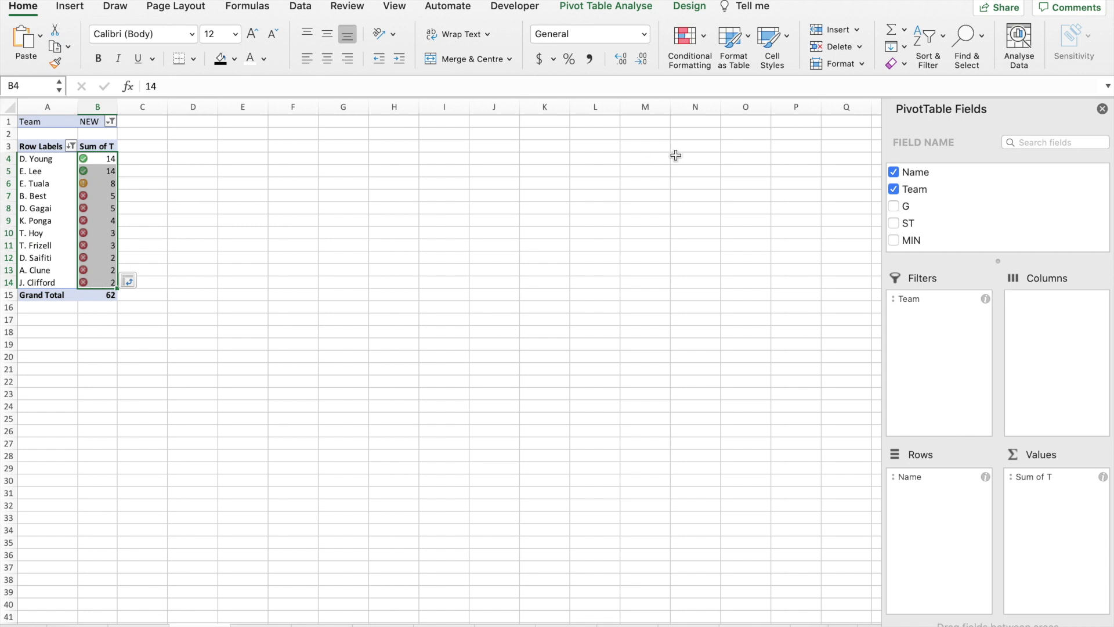
left_click(686, 36)
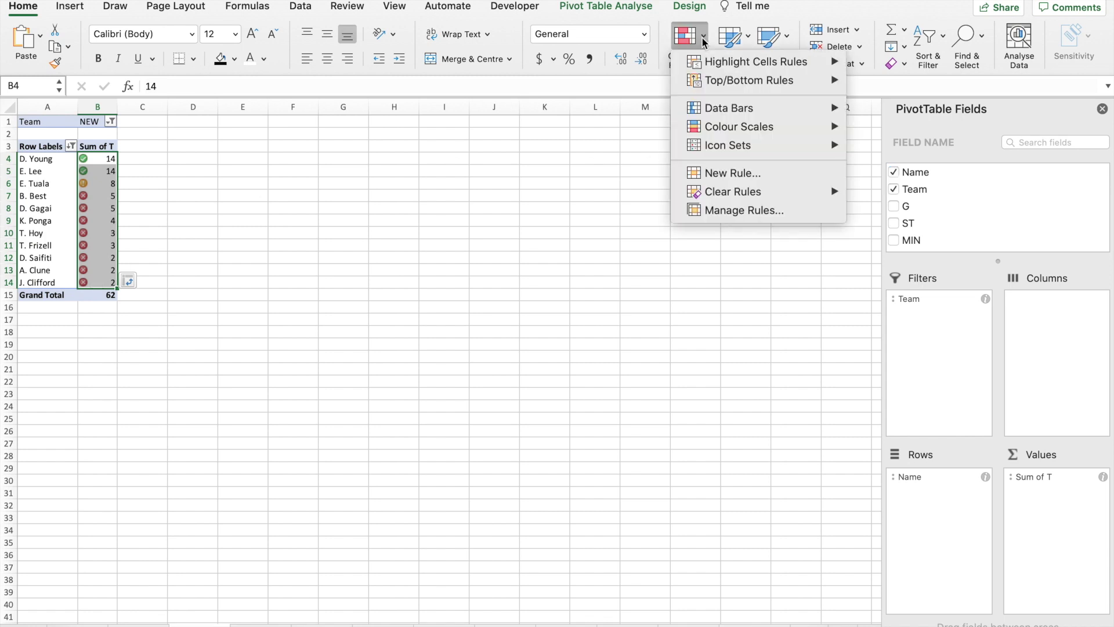
left_click(744, 215)
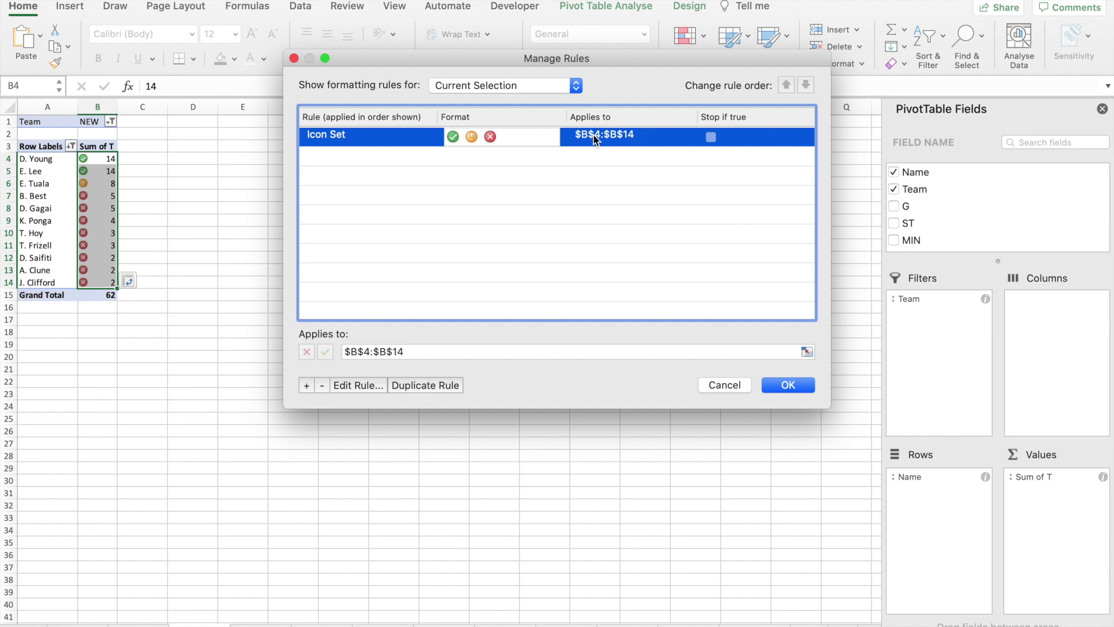
left_click(368, 384)
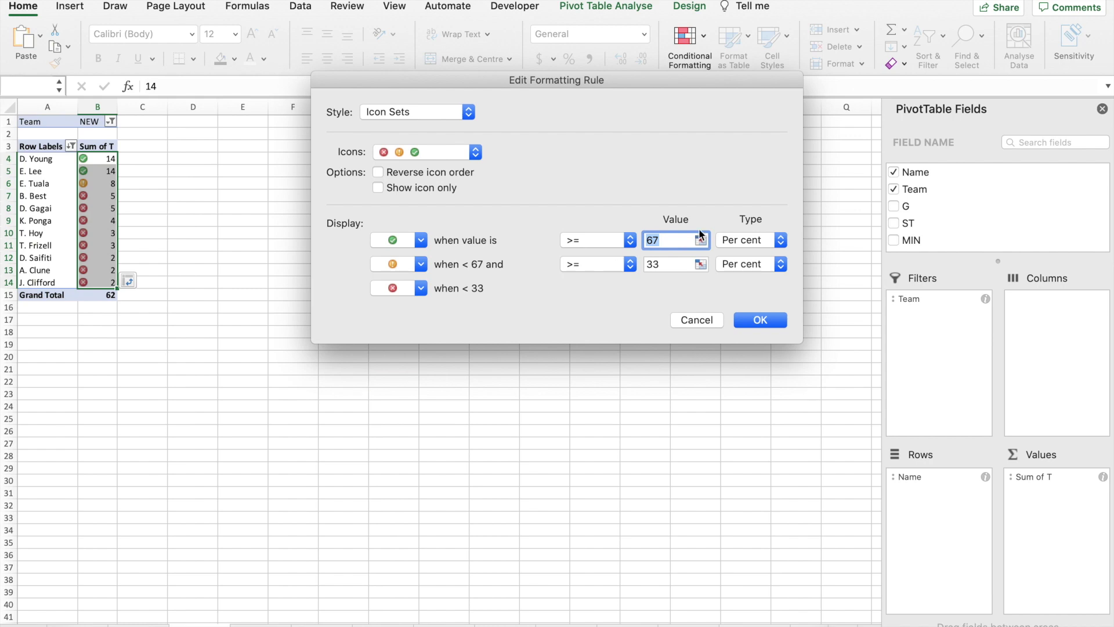
left_click(774, 240)
left_click(762, 229)
Step: Set the orange exclamation mark's lower threshold to 5, apply the edited icon set rule and check the lower Sum of T values
left_click(682, 265)
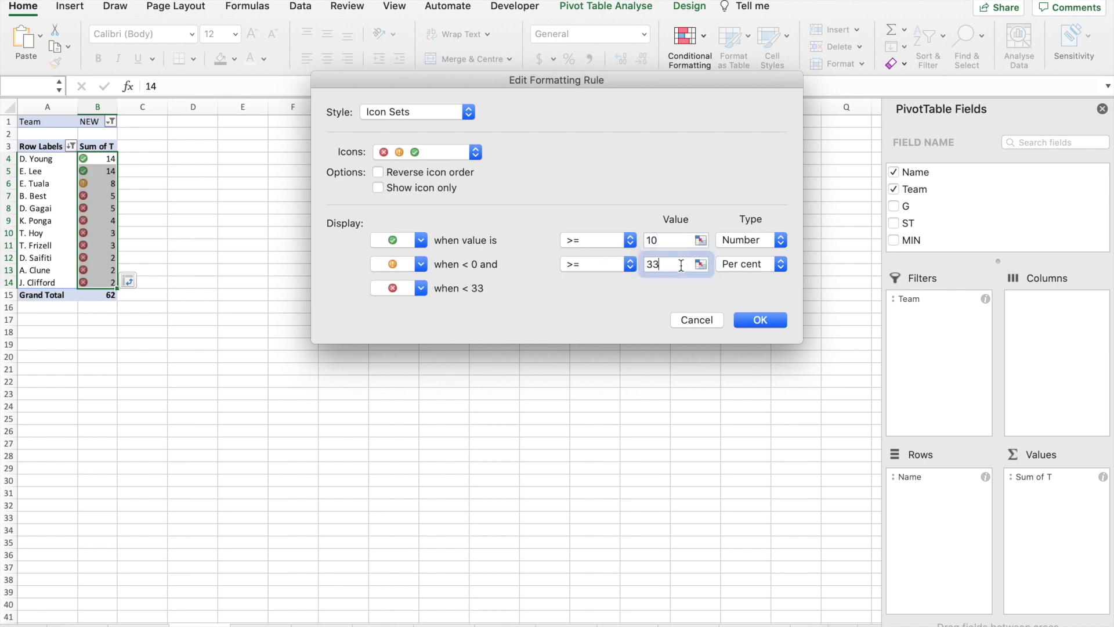
left_click_drag(679, 265, 635, 266)
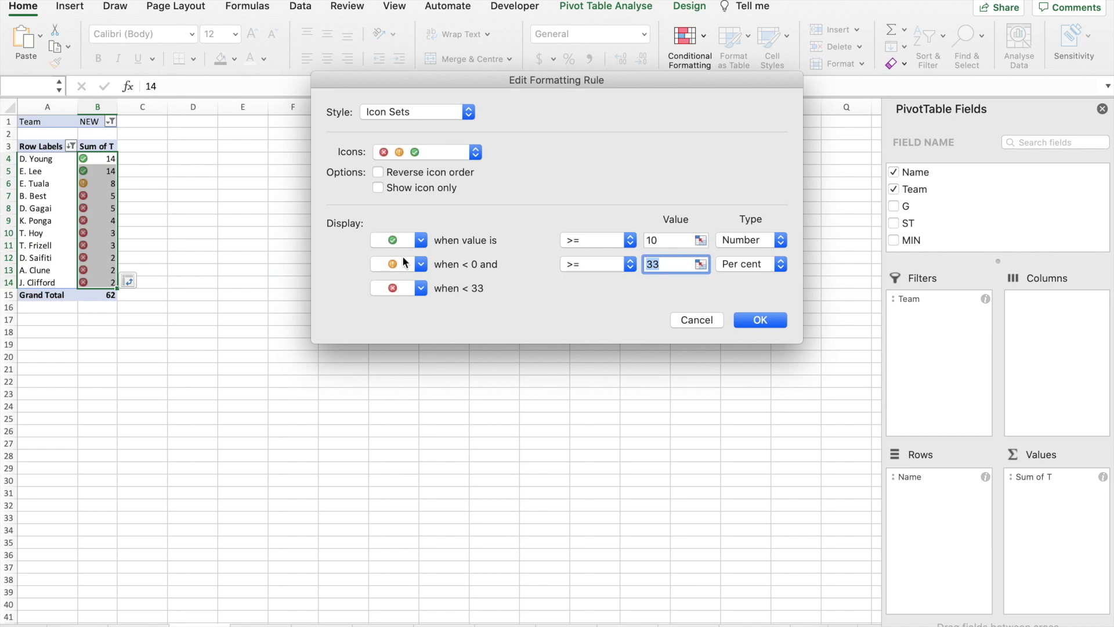
key("BackSpace")
type("5")
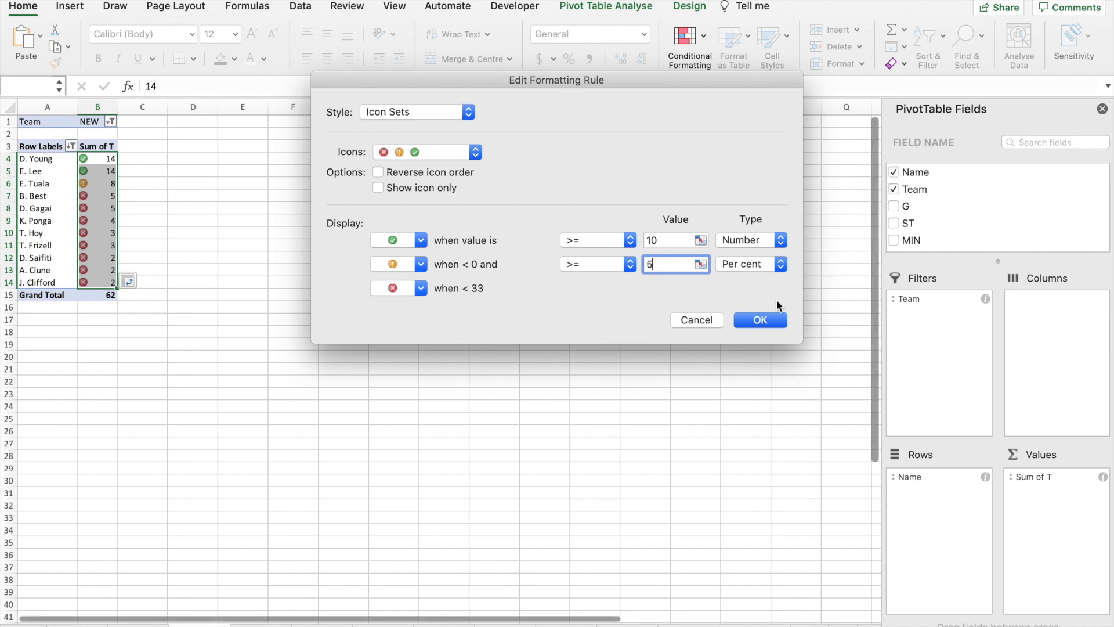
left_click(760, 320)
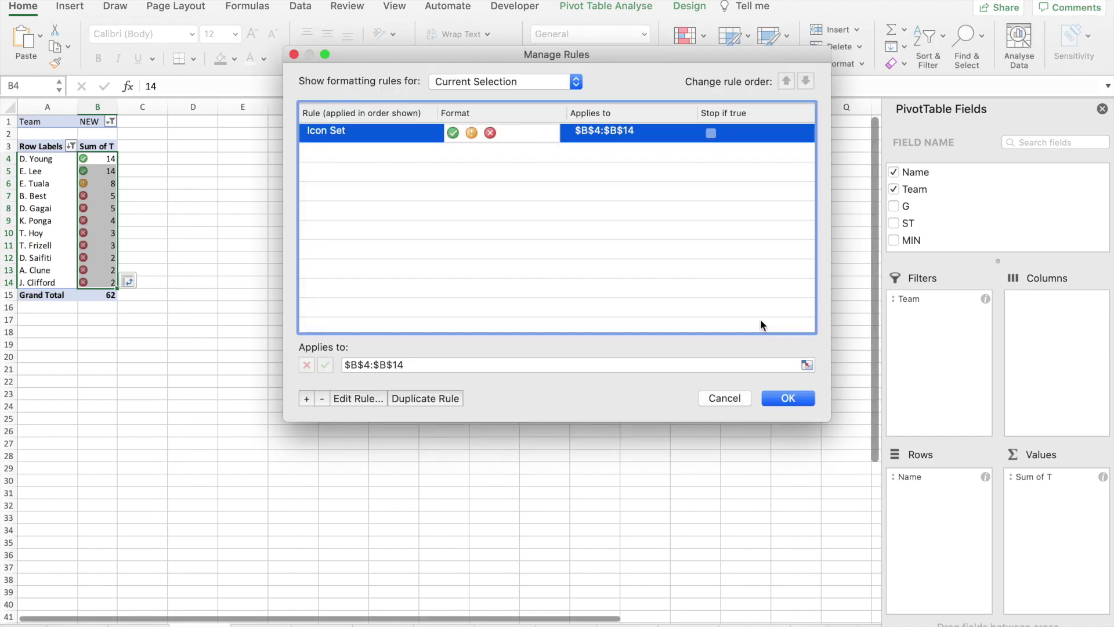
left_click(788, 400)
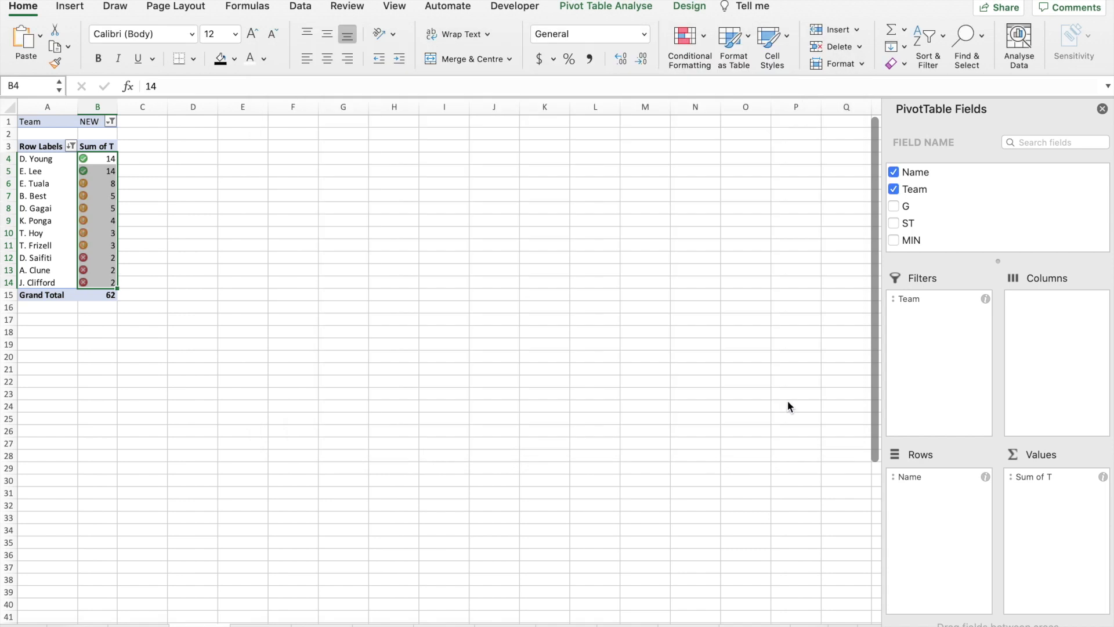
left_click(192, 209)
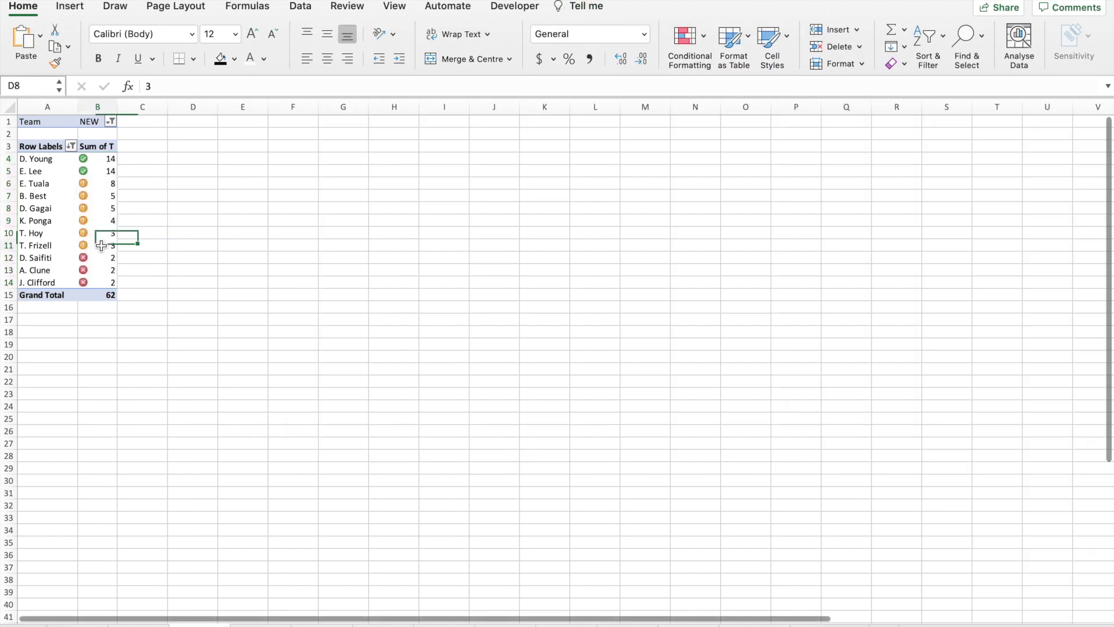
left_click(105, 245)
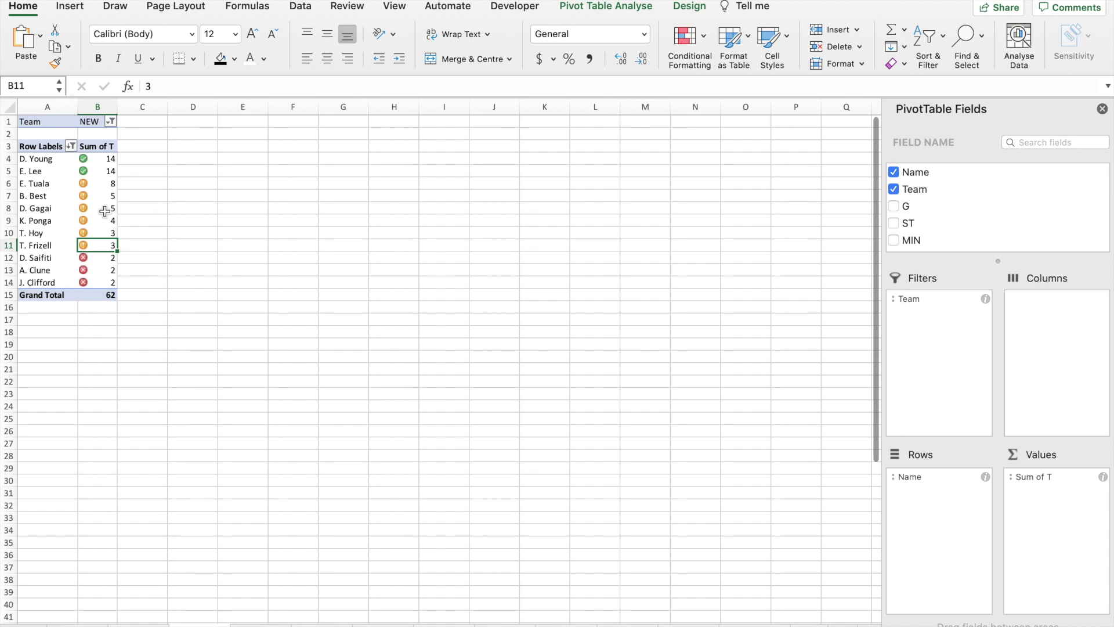
left_click_drag(102, 219, 102, 258)
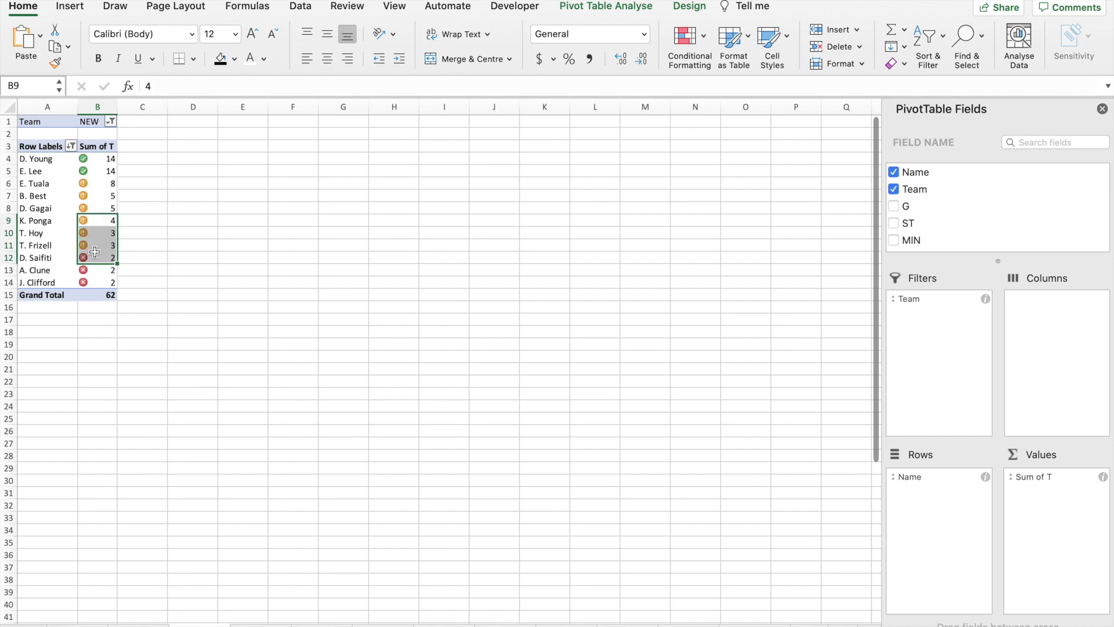
Step: Change the orange exclamation mark's threshold in the B4:B14 icon set rule to type Number with a value of 5
left_click_drag(102, 158, 102, 283)
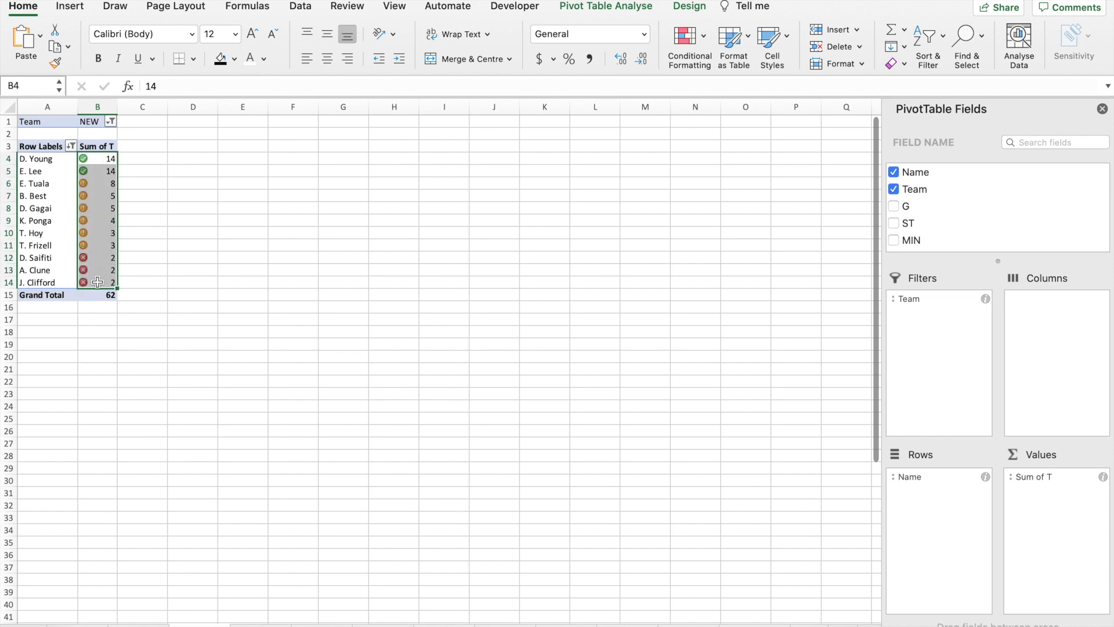
left_click(704, 40)
mouse_move(774, 145)
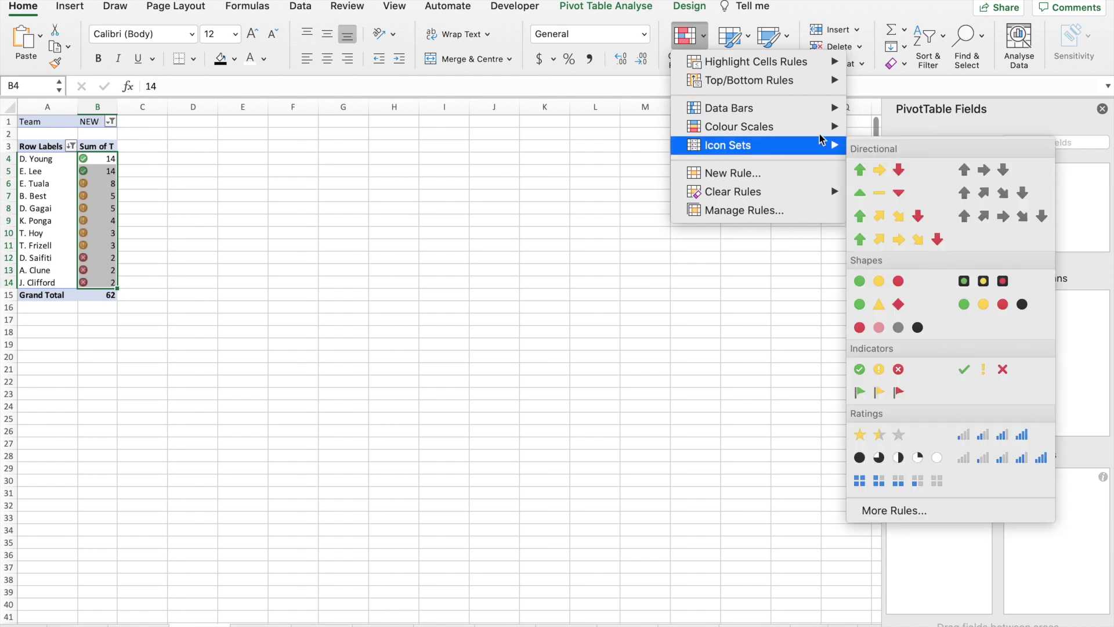
left_click(763, 210)
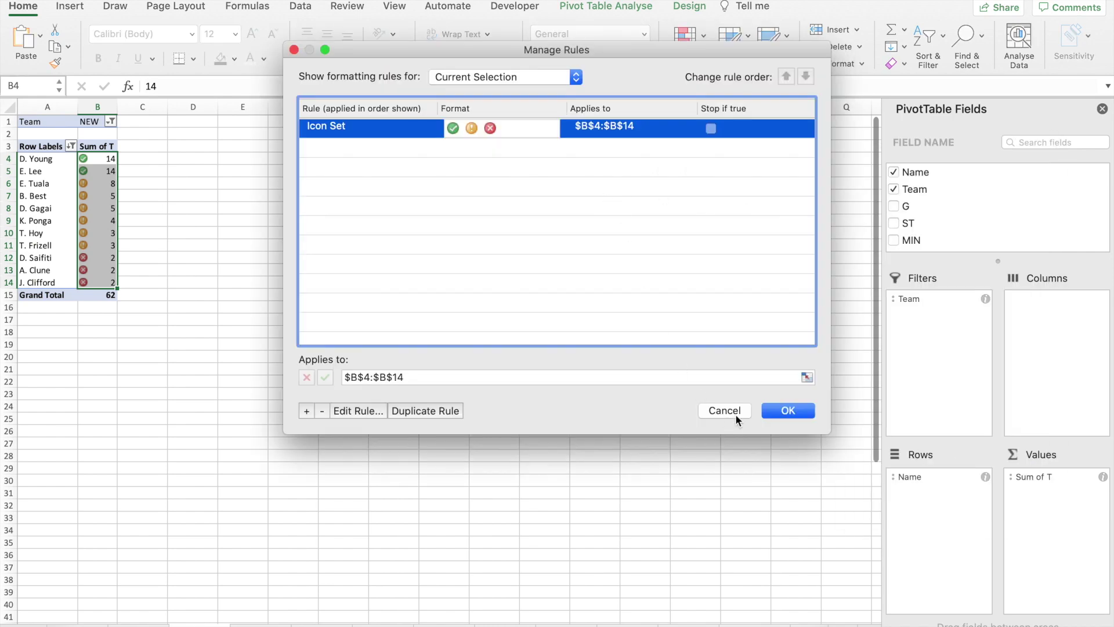
left_click(367, 411)
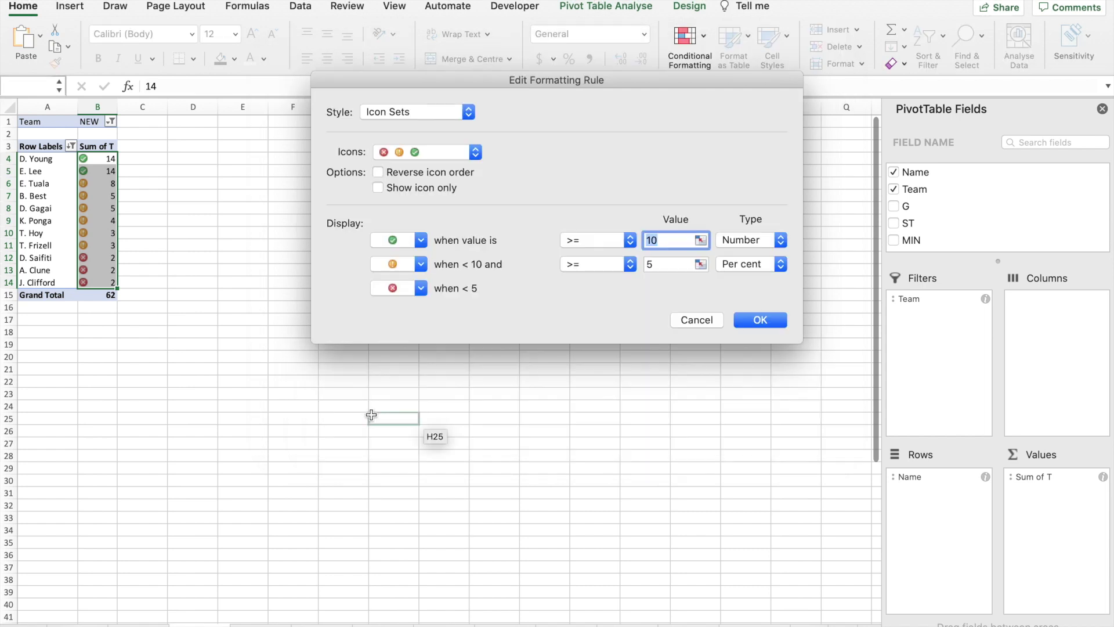
left_click(756, 271)
left_click(750, 252)
left_click(671, 271)
key("BackSpace")
type("5")
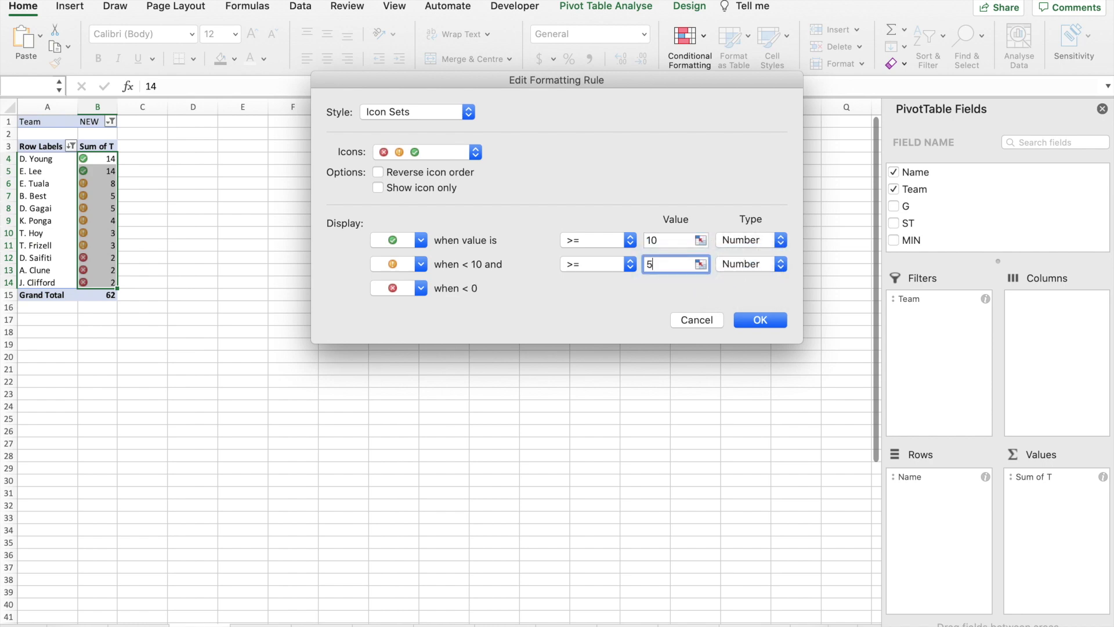
left_click(759, 319)
left_click(782, 424)
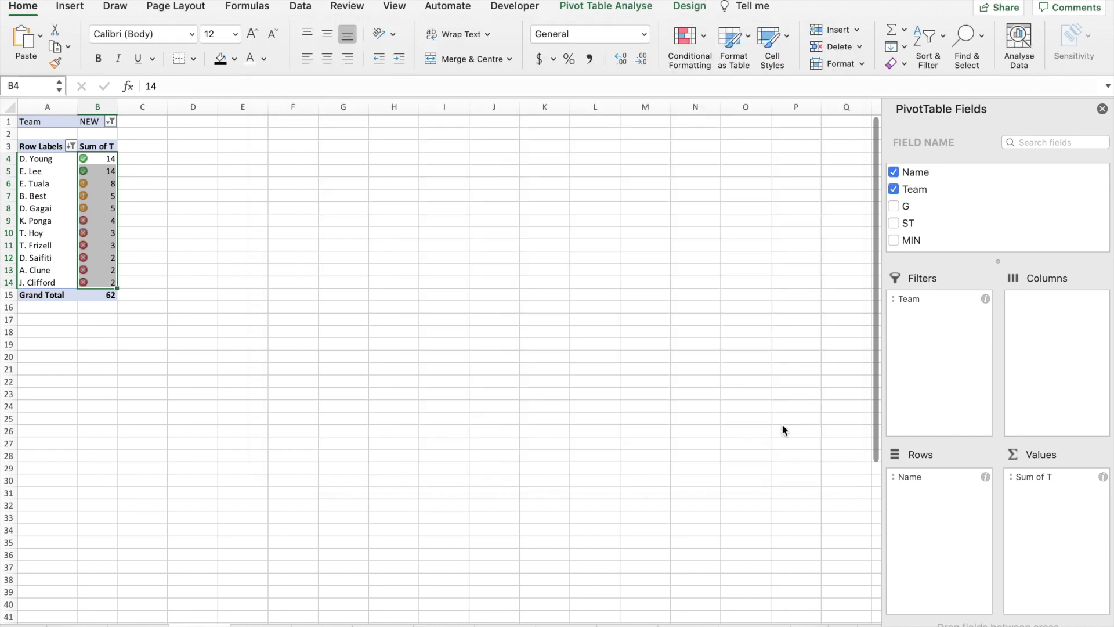
left_click(135, 266)
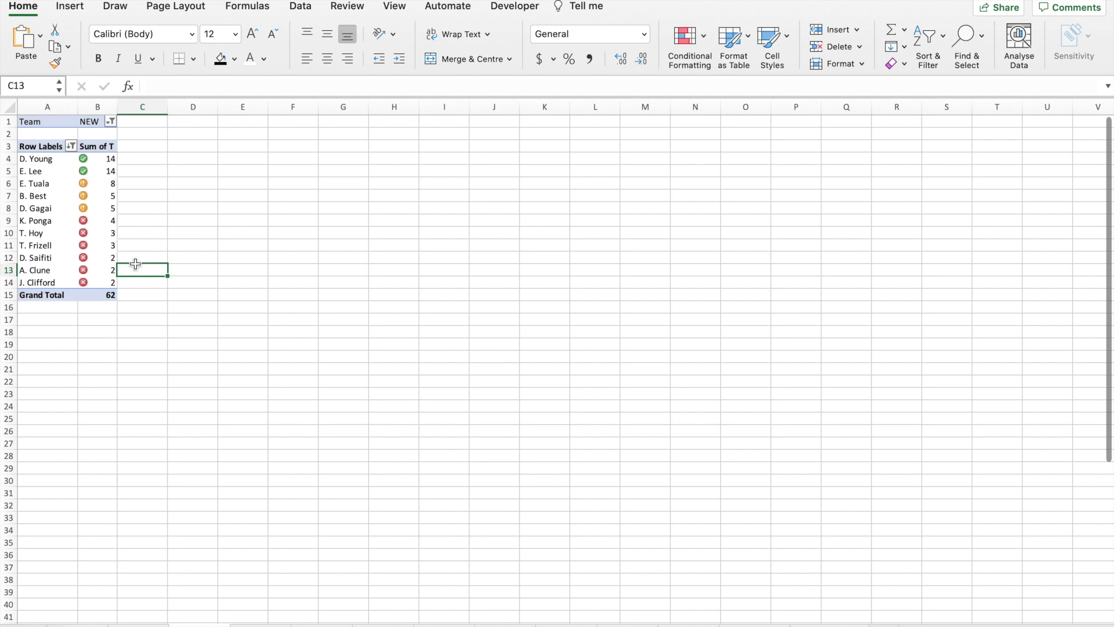
Step: Highlight Sum of T values in B4:B14 greater than 5 with light red fill and dark red text
left_click_drag(95, 161, 97, 283)
left_click(704, 37)
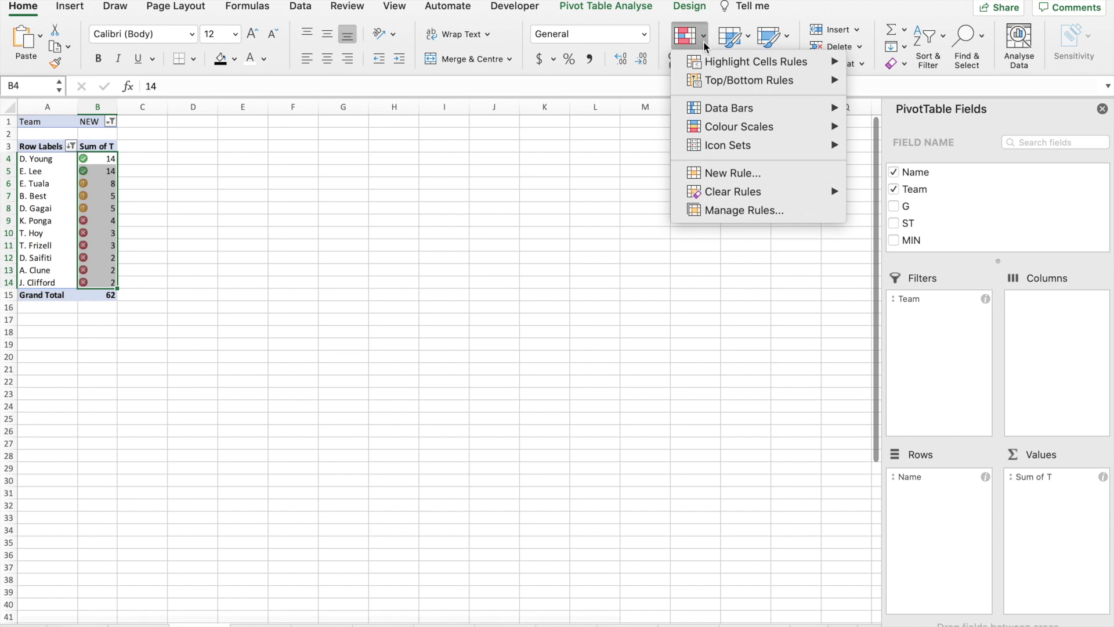
mouse_move(742, 61)
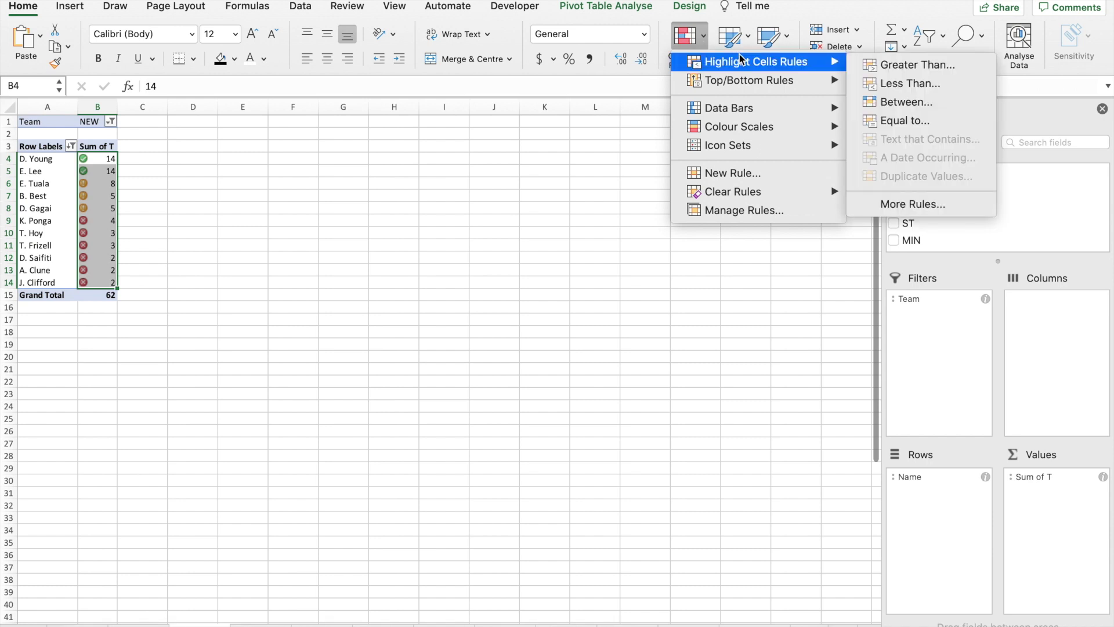
left_click(892, 66)
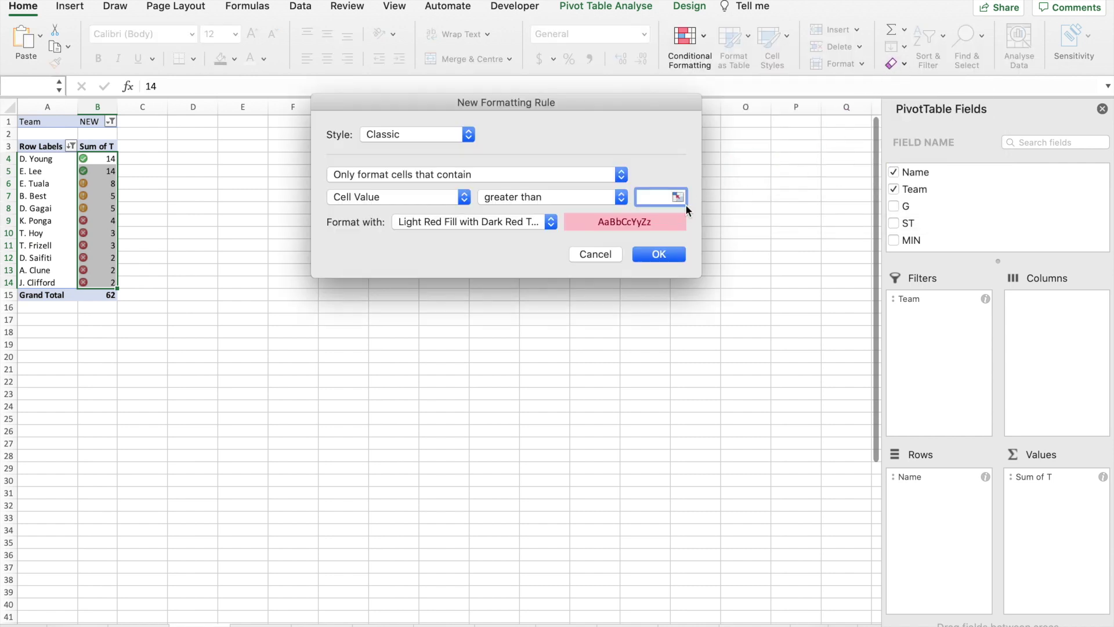
type("5")
left_click(674, 259)
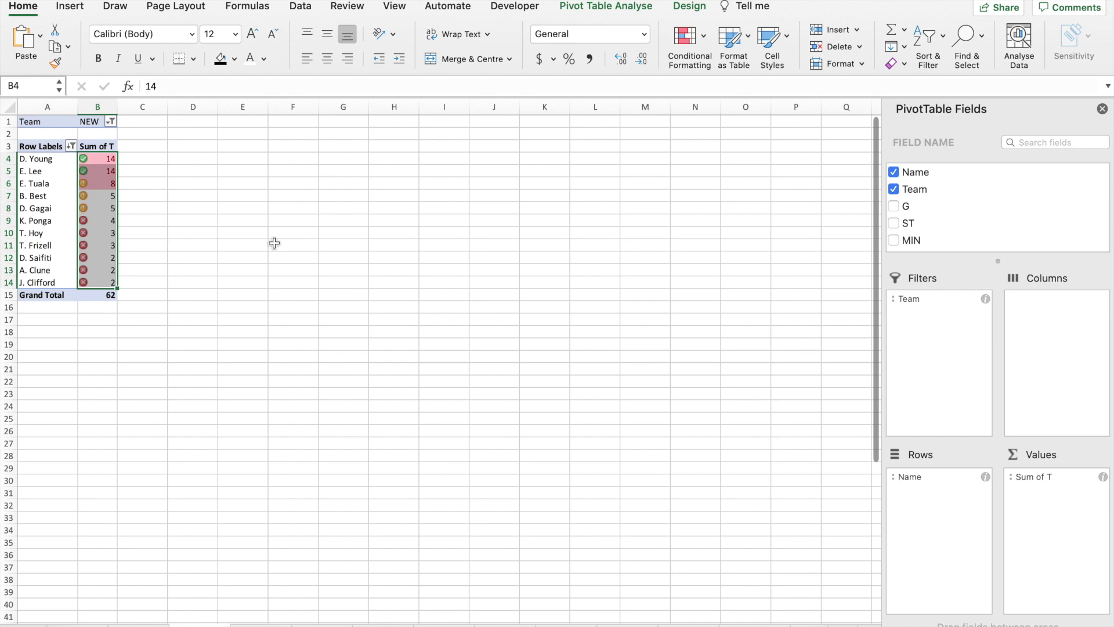
left_click(274, 245)
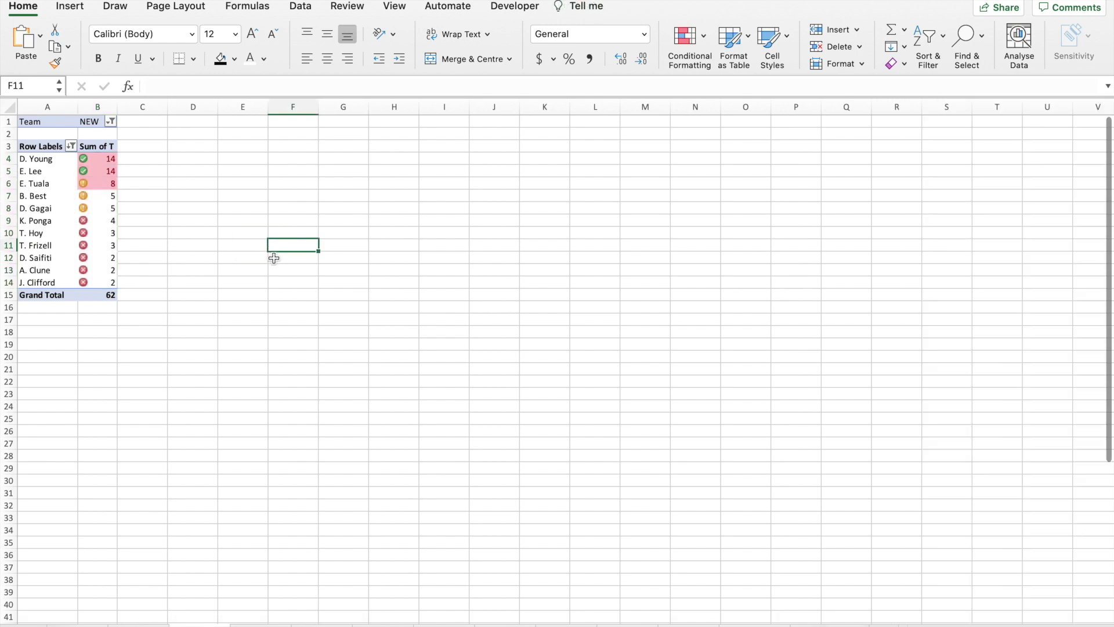